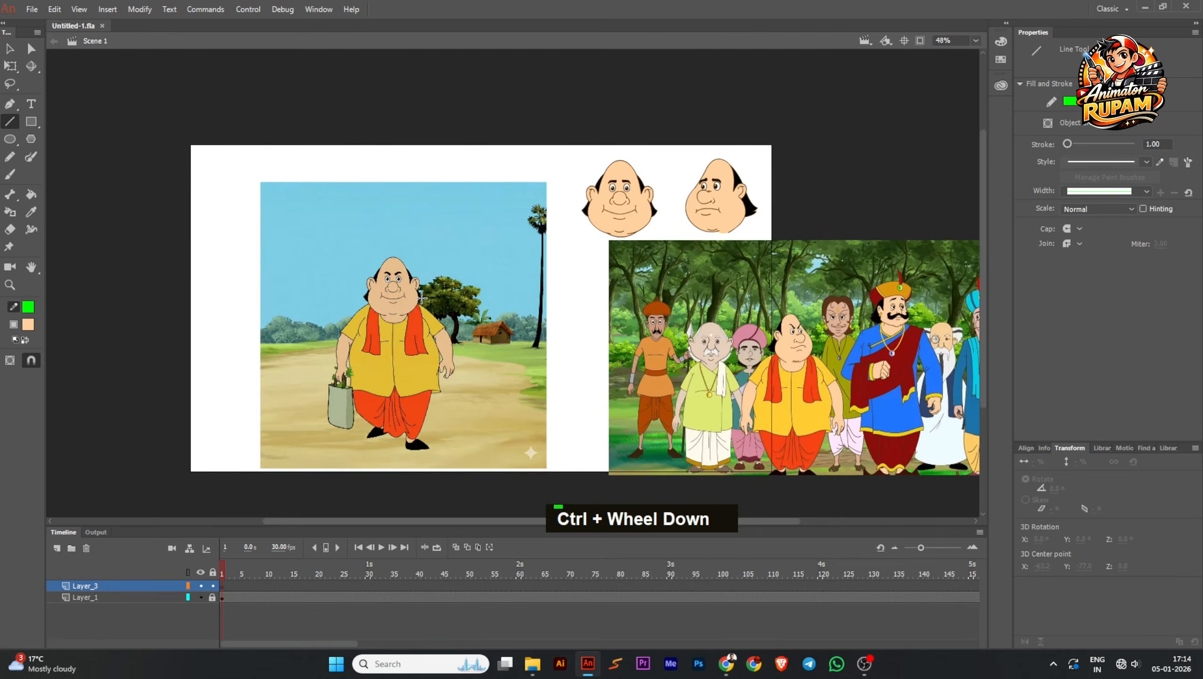
Step: Examine the full-body reference picture of the character, the two head drawings and the group scene
key(space)
drag(515, 284, 491, 288)
ctrl+scroll(597, 222, up, 1)
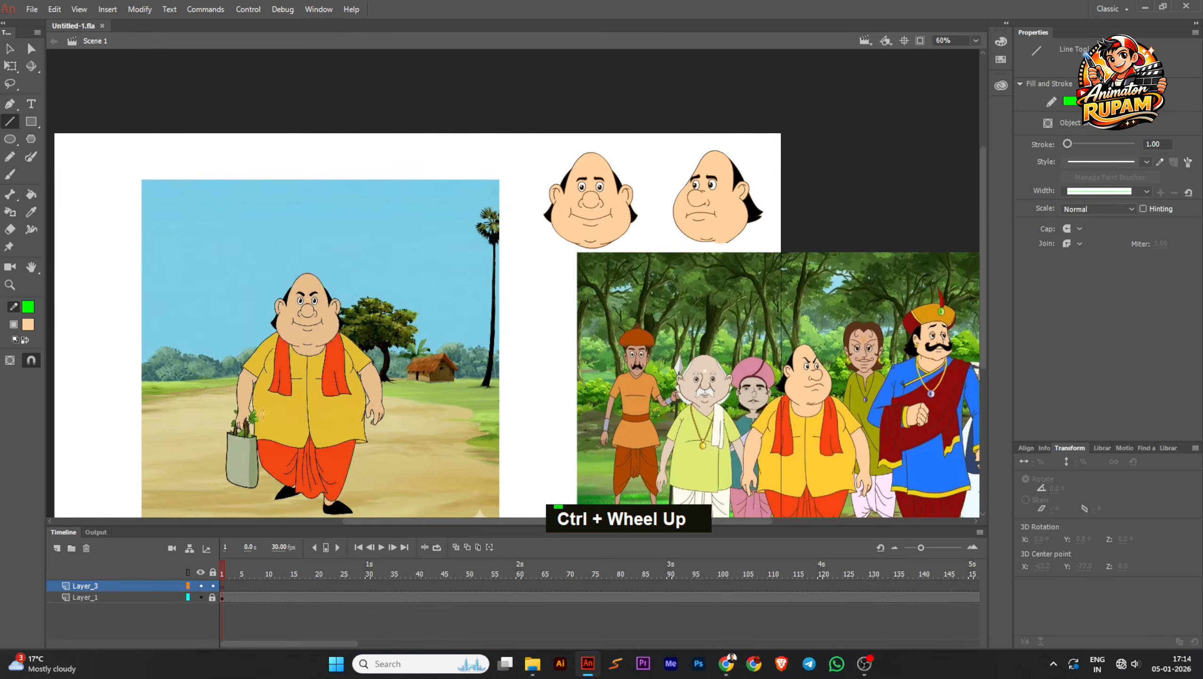
click(4, 49)
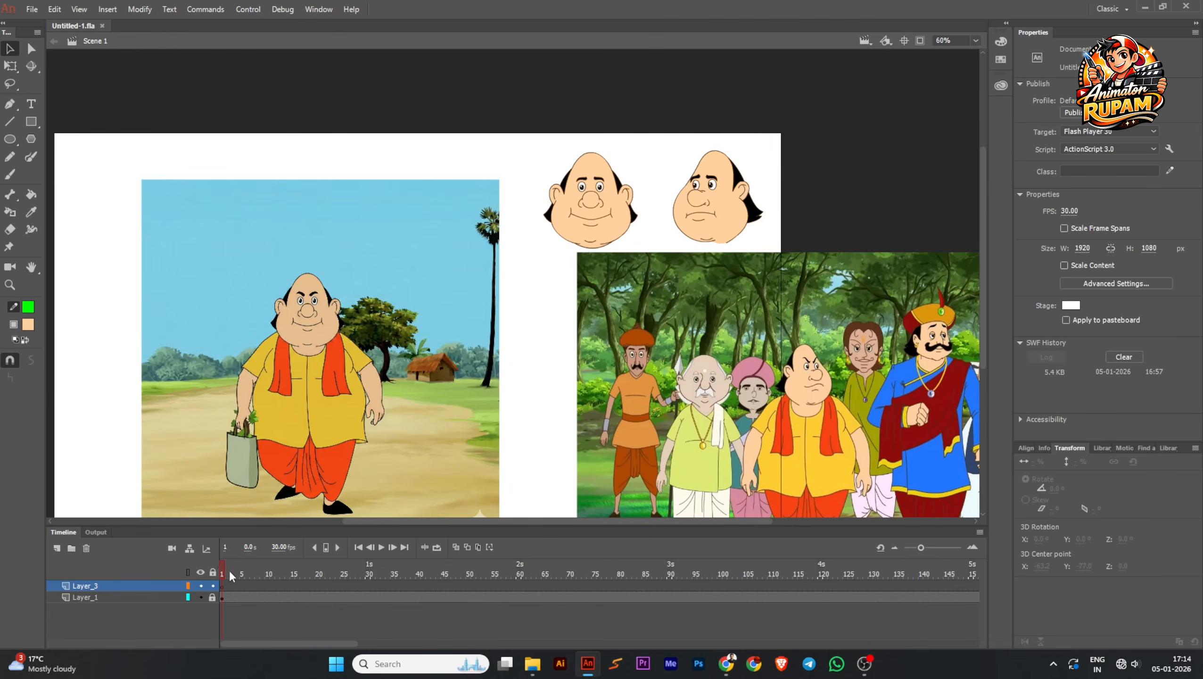
drag(234, 570, 224, 604)
middle_click(538, 405)
scroll(556, 394, down, 2)
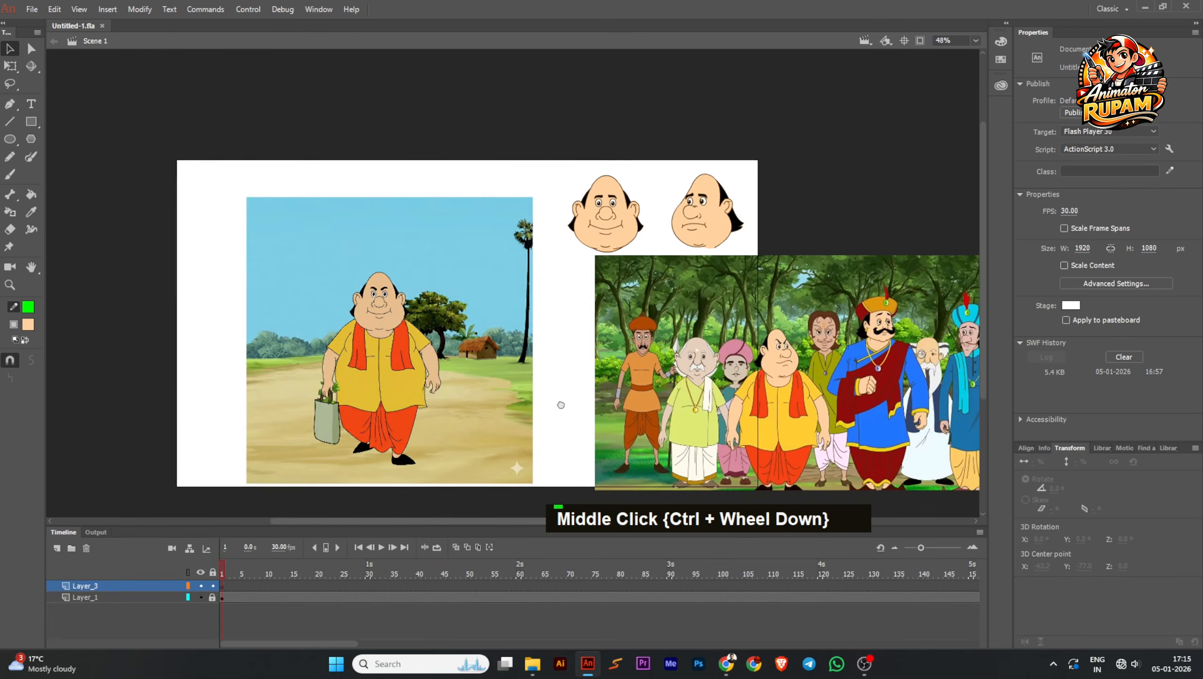
middle_click(561, 400)
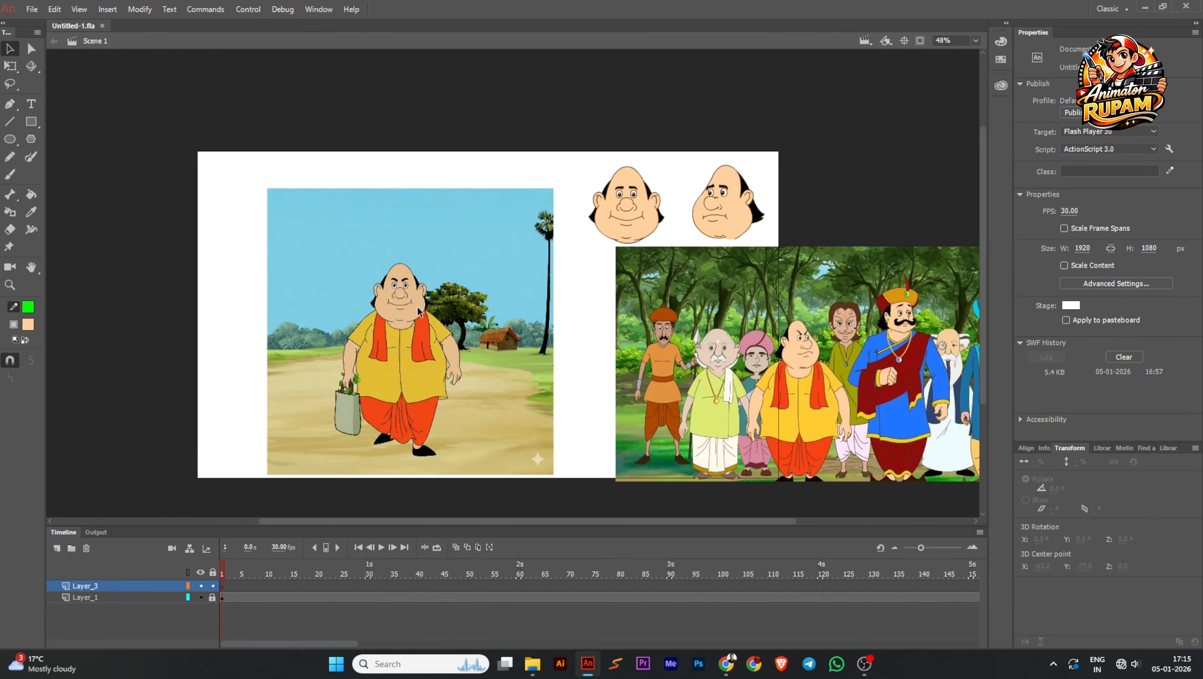
scroll(383, 319, down, 2)
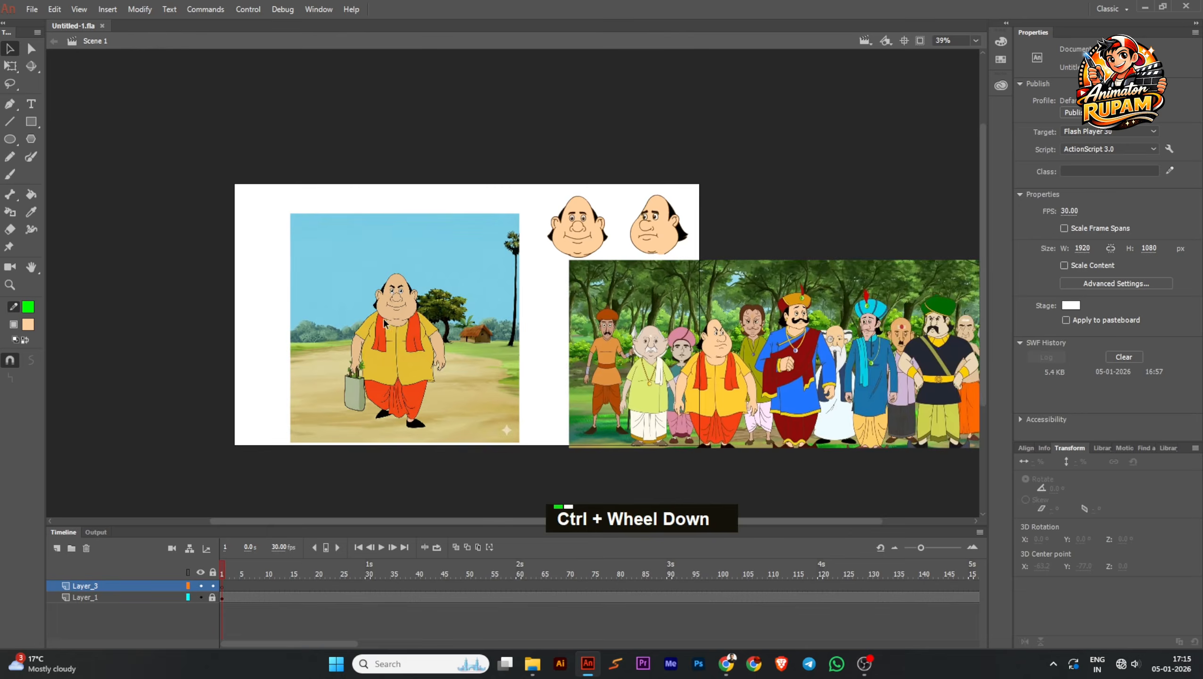
scroll(387, 321, up, 4)
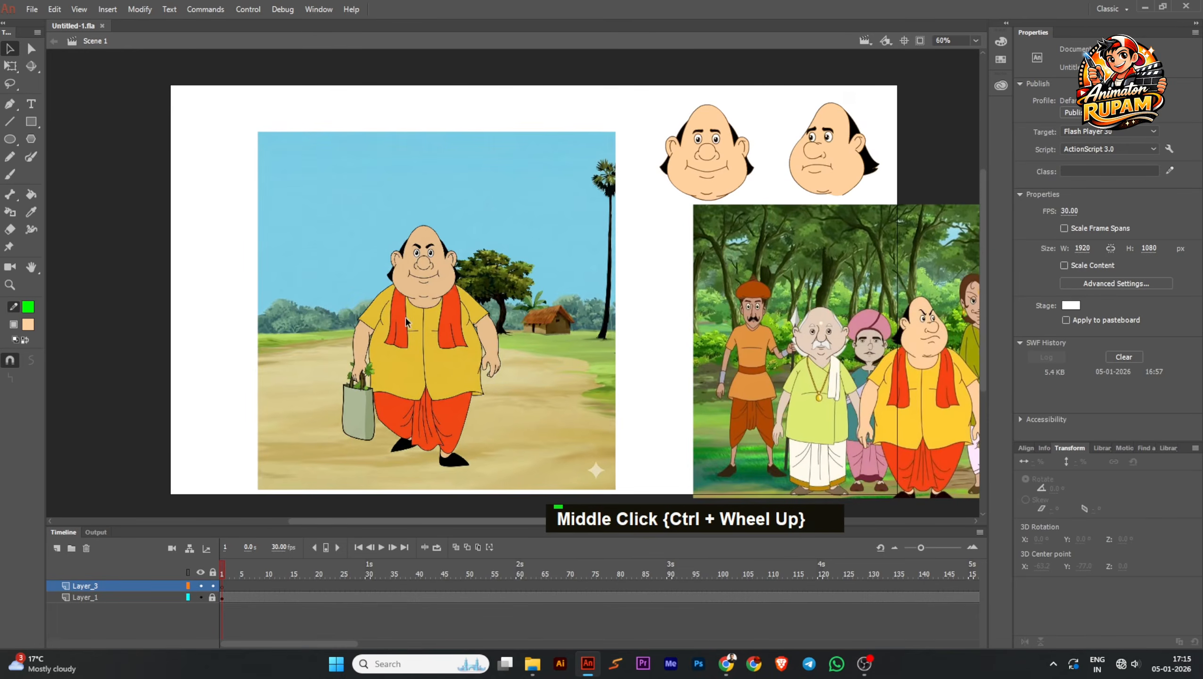
key(ctrl)
scroll(452, 325, down, 1)
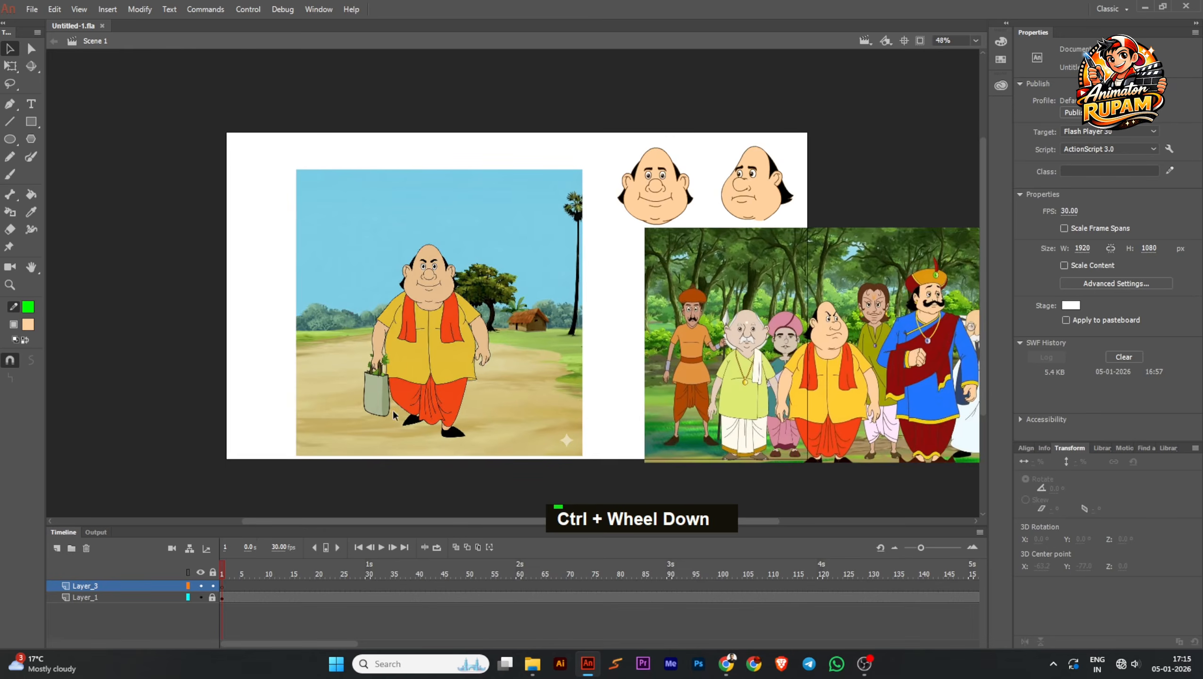
click(212, 598)
click(400, 369)
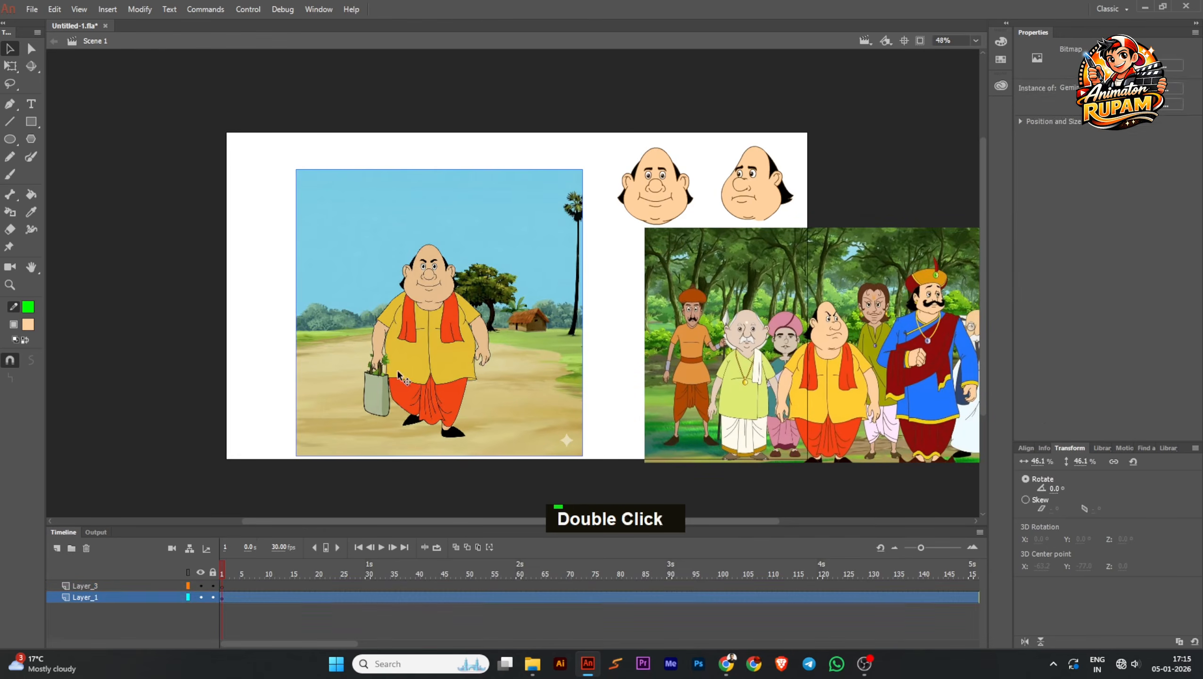
scroll(400, 369, up, 1)
scroll(399, 370, down, 1)
double_click(228, 369)
mouse_move(463, 361)
mouse_down()
mouse_move(417, 332)
mouse_move(440, 358)
mouse_up()
key(ctrl+z)
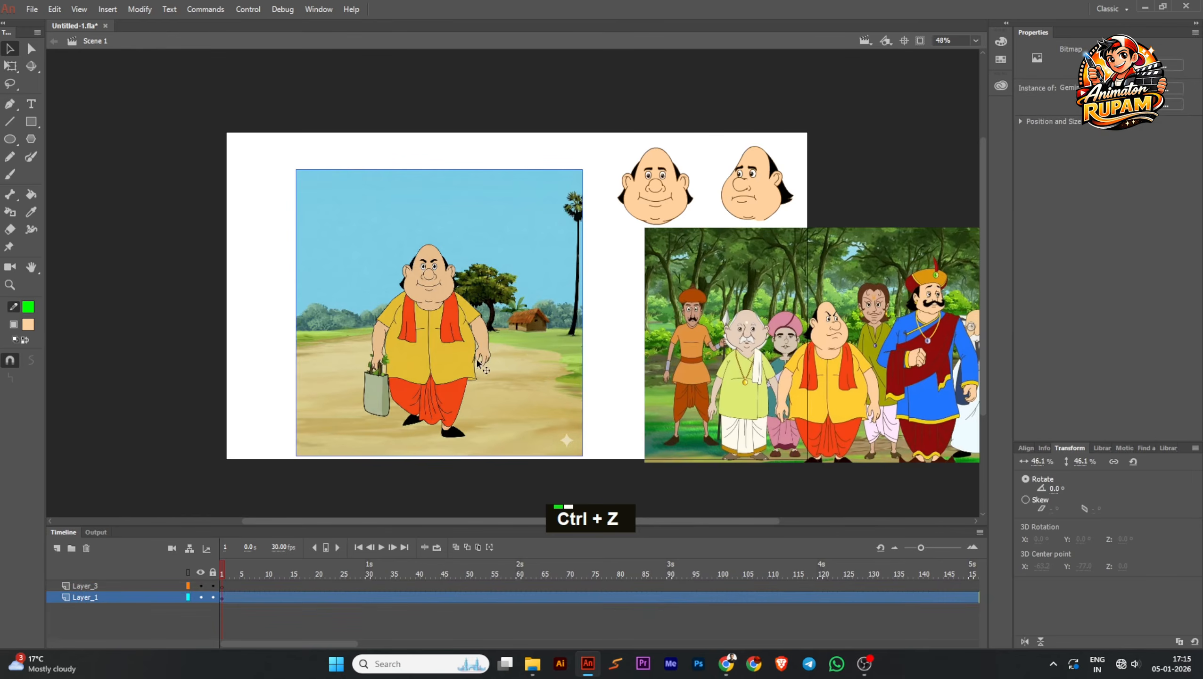
click(213, 597)
Step: Make Layer_3 the active layer and save the document
click(132, 586)
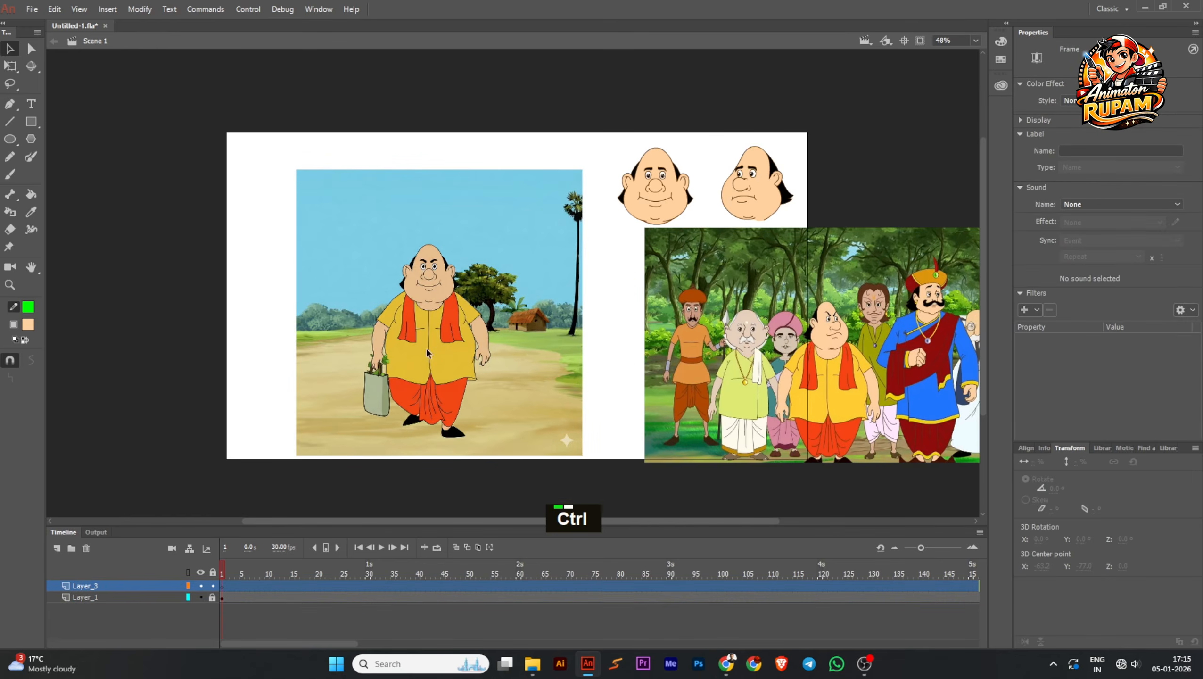
scroll(430, 302, up, 5)
key(ctrl+s)
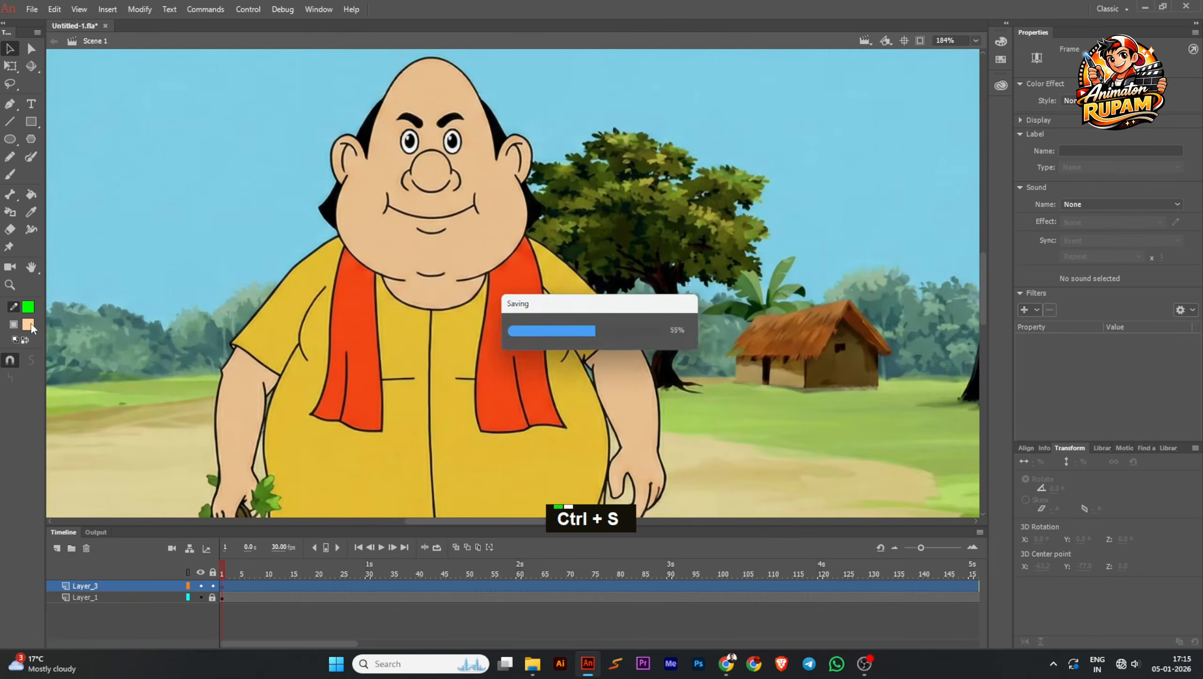
double_click(25, 310)
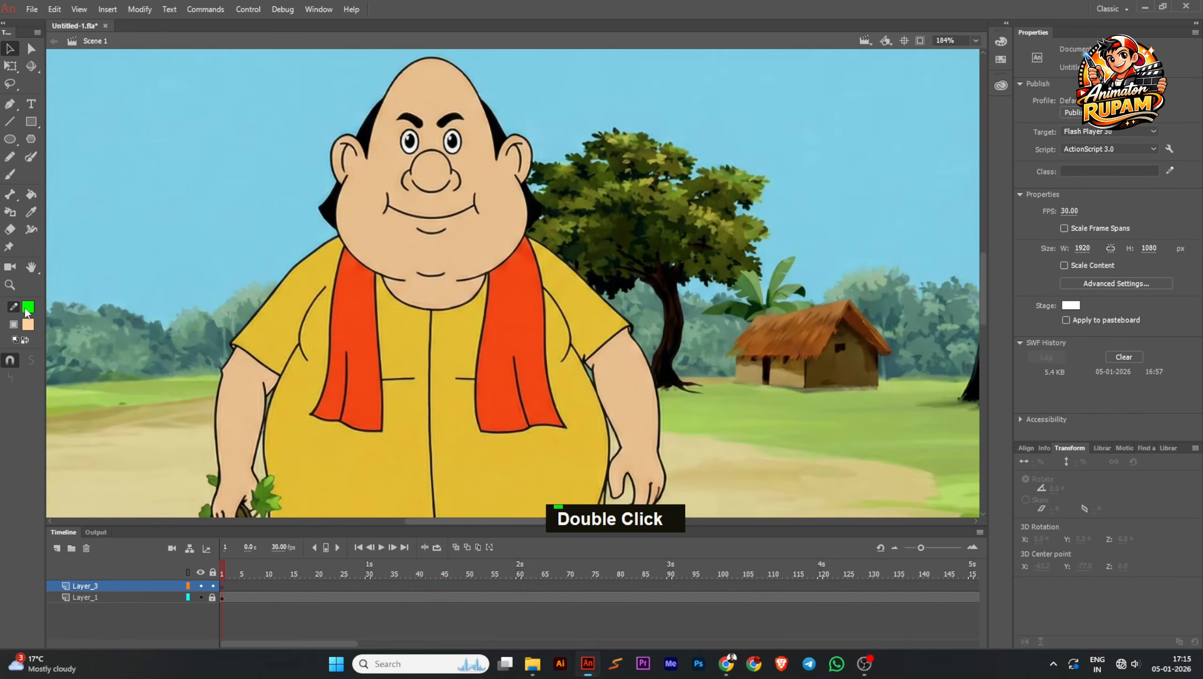
Step: With the Line tool, draw a line from beside the chin to the top of the left-hand sleeve crease and bend it
click(10, 121)
scroll(342, 268, down, 1)
scroll(363, 258, up, 2)
scroll(345, 264, up, 2)
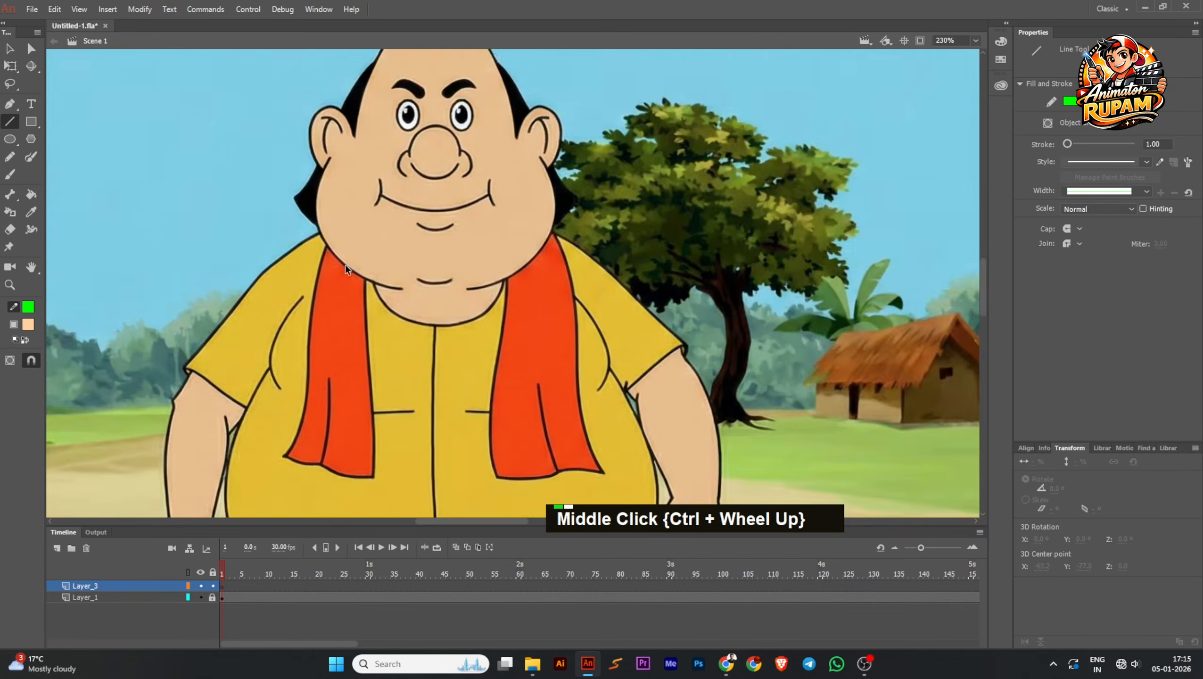
drag(388, 219, 293, 312)
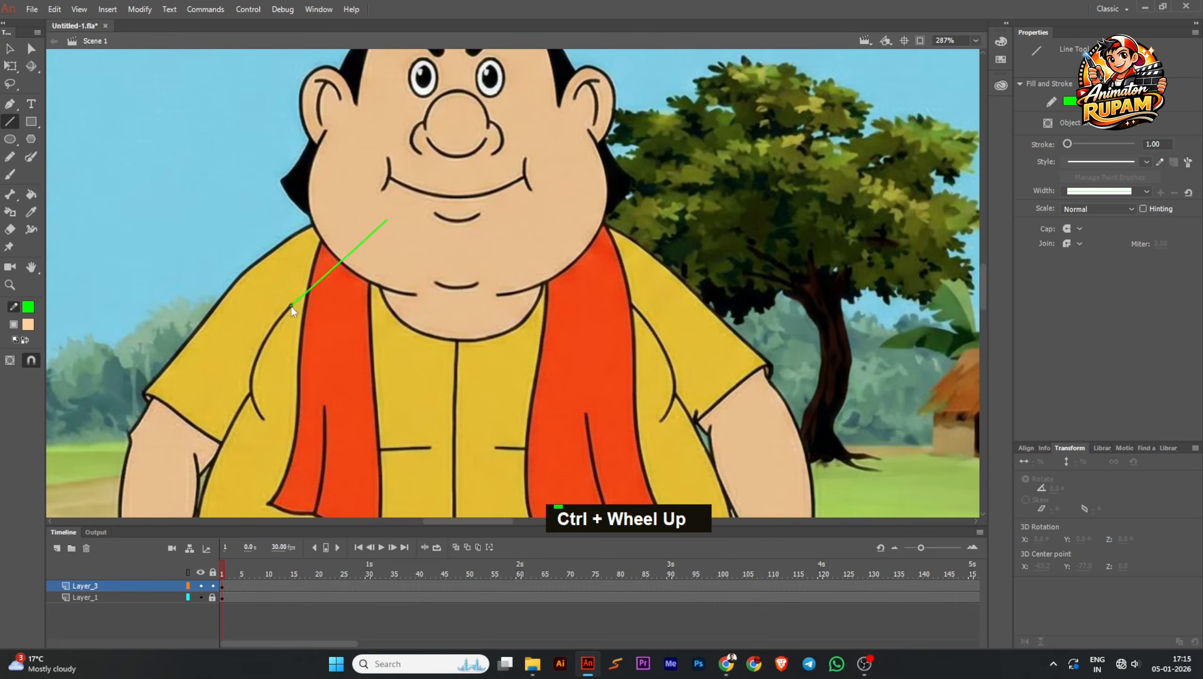
scroll(317, 281, up, 1)
ctrl+click(321, 268)
Step: Continue the outline across the lower face to the top of the right-hand sleeve crease, shaping it into a shoulder arc
mouse_move(320, 268)
mouse_down()
mouse_move(363, 237)
mouse_move(340, 219)
mouse_move(624, 253)
mouse_move(569, 219)
mouse_move(603, 241)
mouse_move(656, 333)
mouse_up()
scroll(340, 255, down, 3)
scroll(360, 252, up, 3)
scroll(598, 239, down, 2)
scroll(629, 288, up, 2)
drag(629, 287, 628, 280)
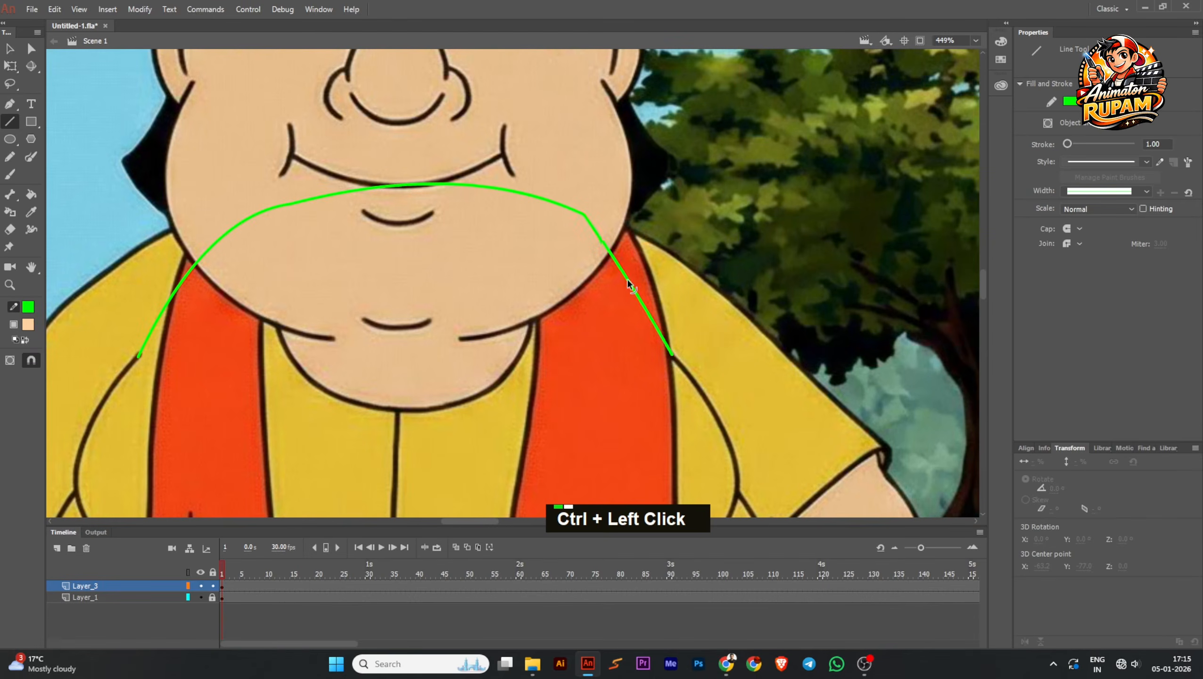
Step: Trace the left-hand sleeve crease with a line from the arc's end to the crease's lower tip and curve it
scroll(628, 280, down, 3)
drag(635, 333, 605, 301)
scroll(606, 301, down, 2)
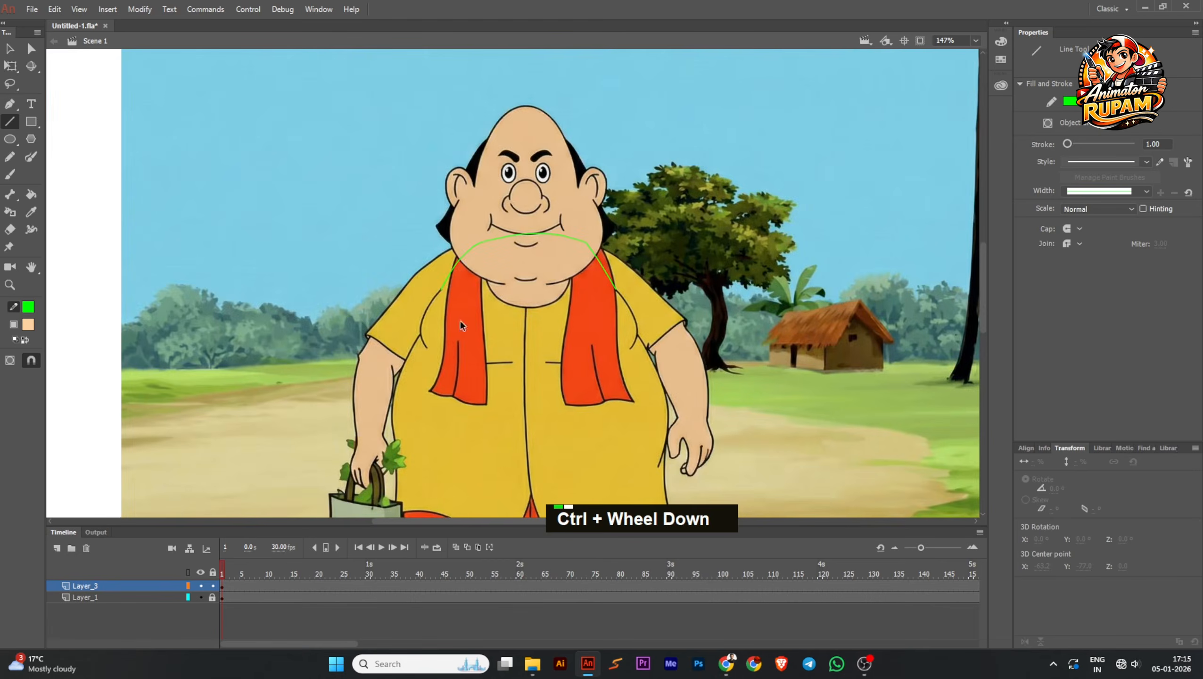
scroll(460, 322, up, 2)
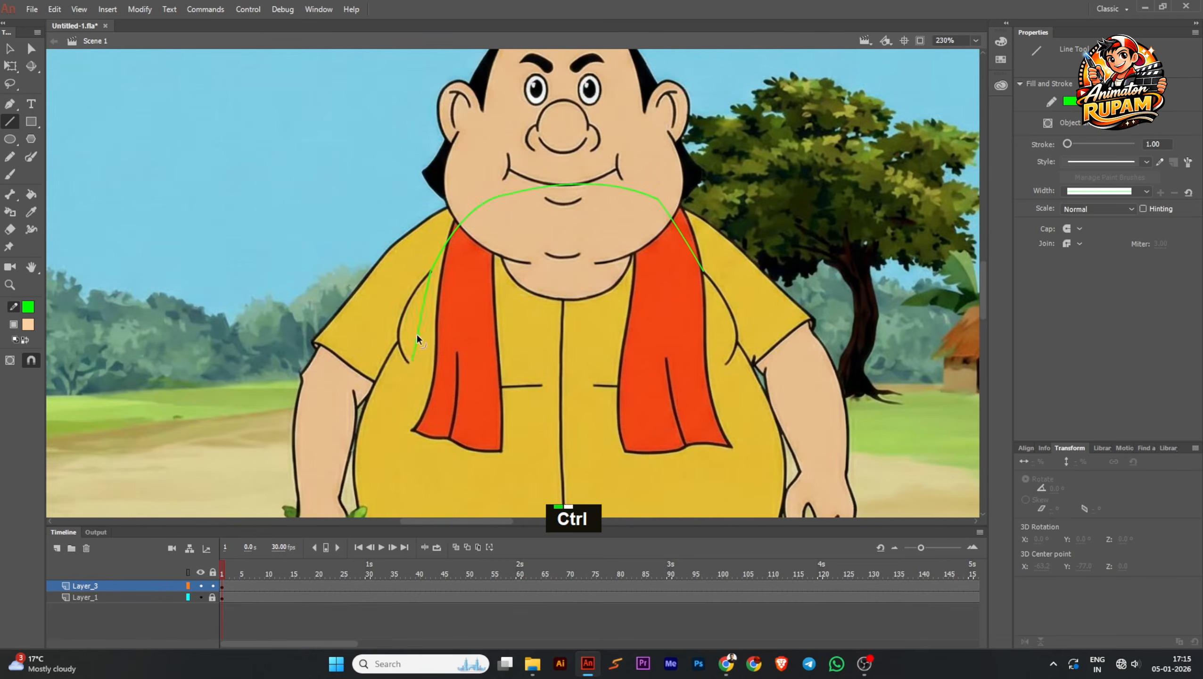
scroll(416, 333, up, 2)
drag(417, 333, 364, 344)
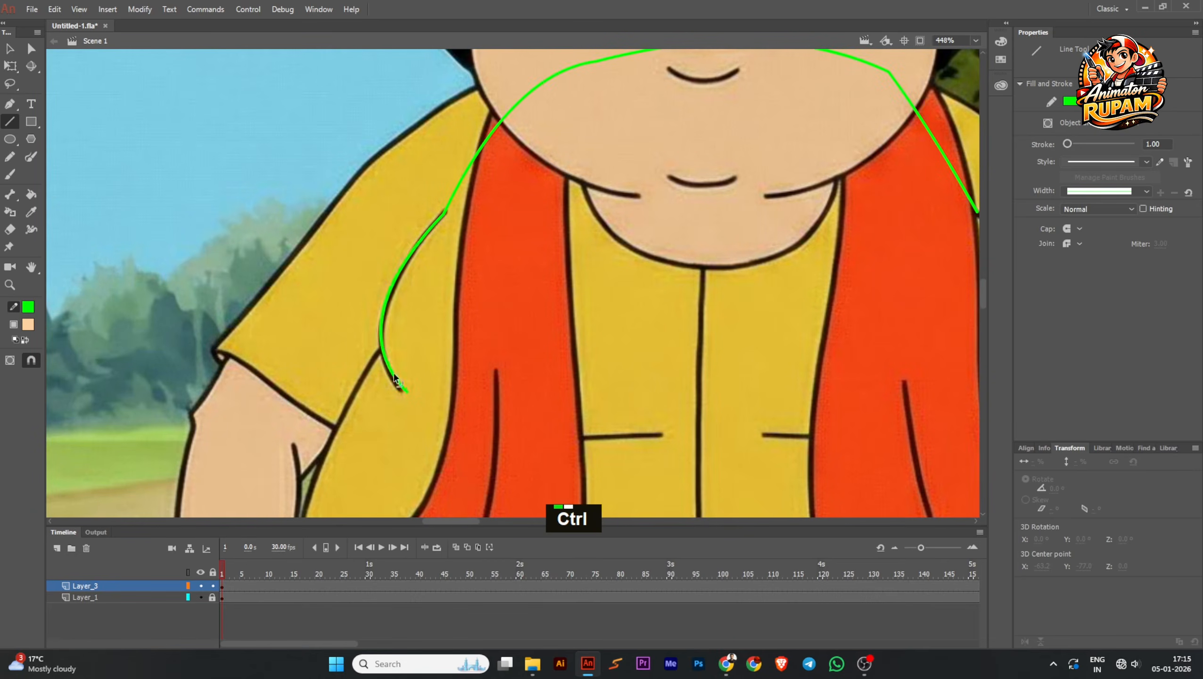
scroll(404, 391, up, 2)
ctrl+click(400, 395)
scroll(435, 226, down, 3)
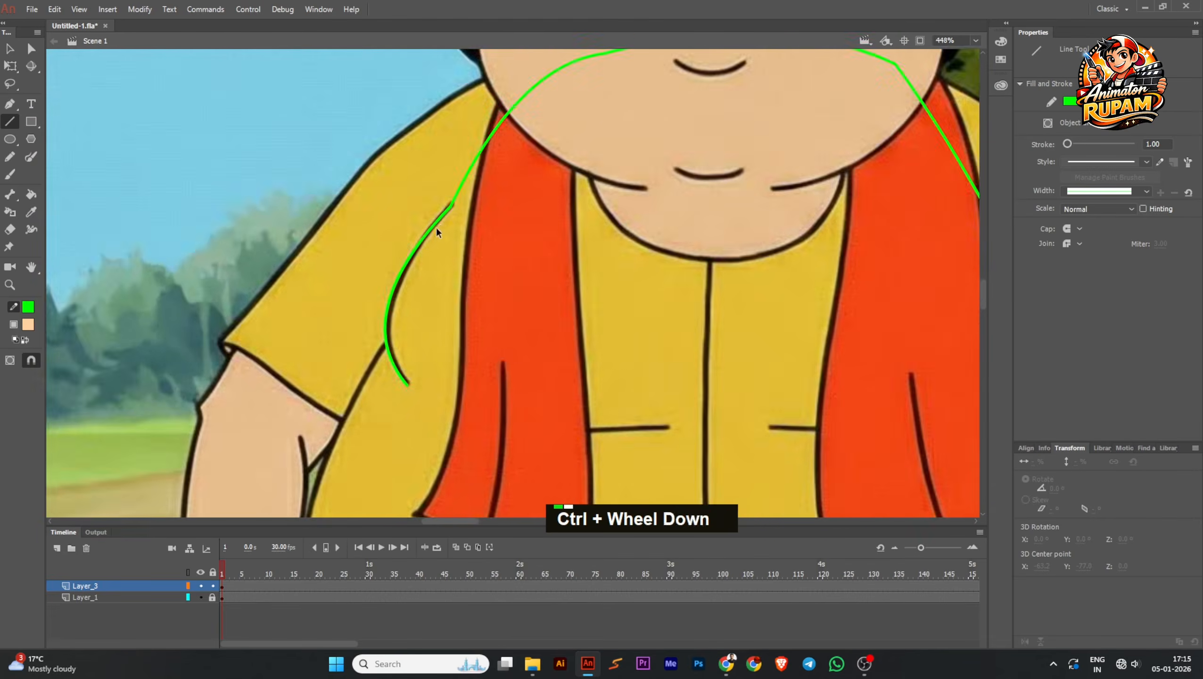
Step: Fit the left-hand crease curve precisely onto the picture's black crease line and save the document
scroll(460, 192, up, 4)
drag(463, 182, 467, 172)
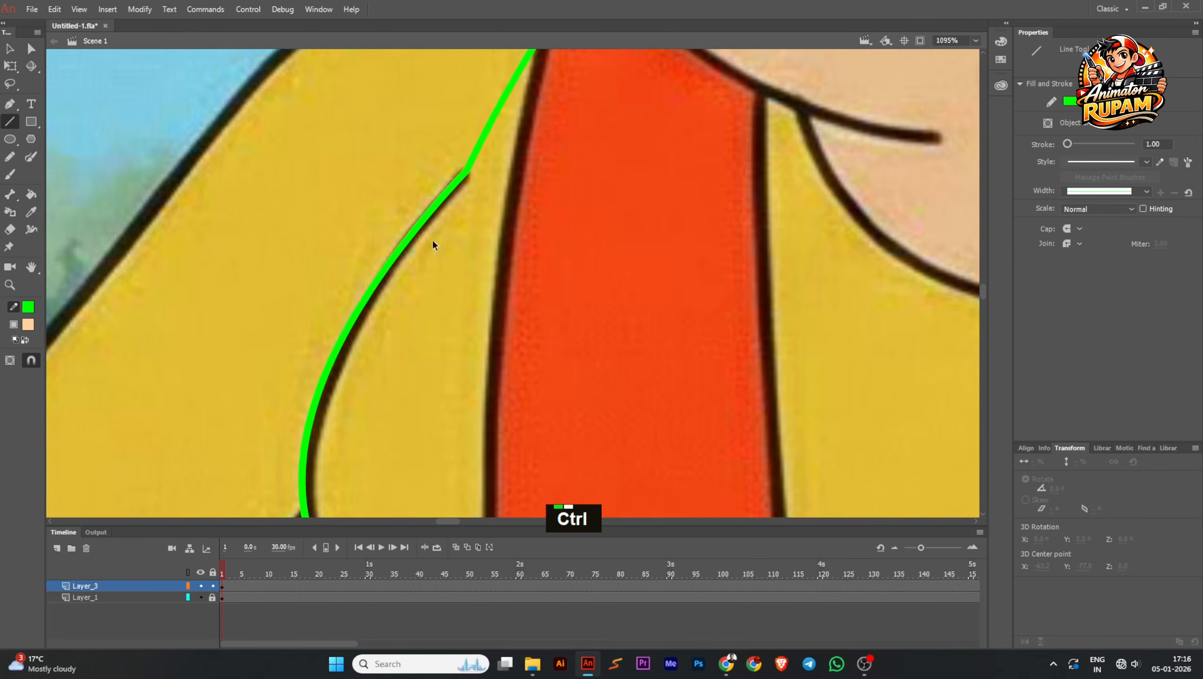
scroll(432, 238, down, 3)
scroll(389, 309, up, 2)
ctrl+click(384, 323)
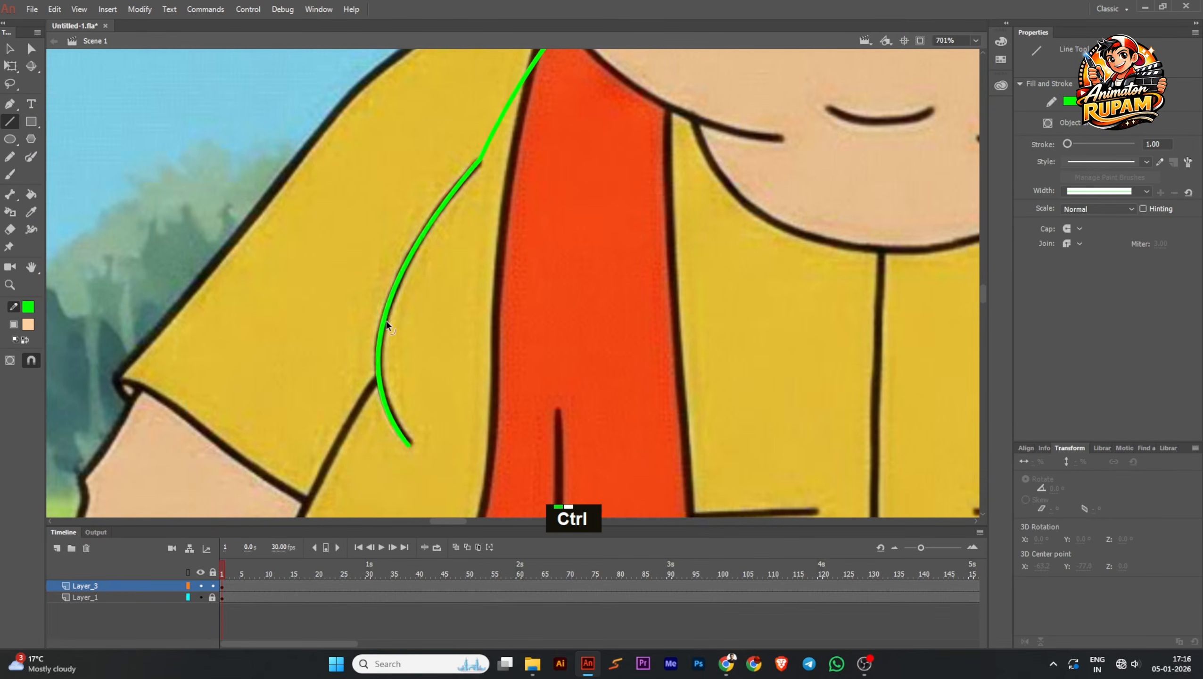
scroll(416, 315, down, 3)
key(ctrl+s)
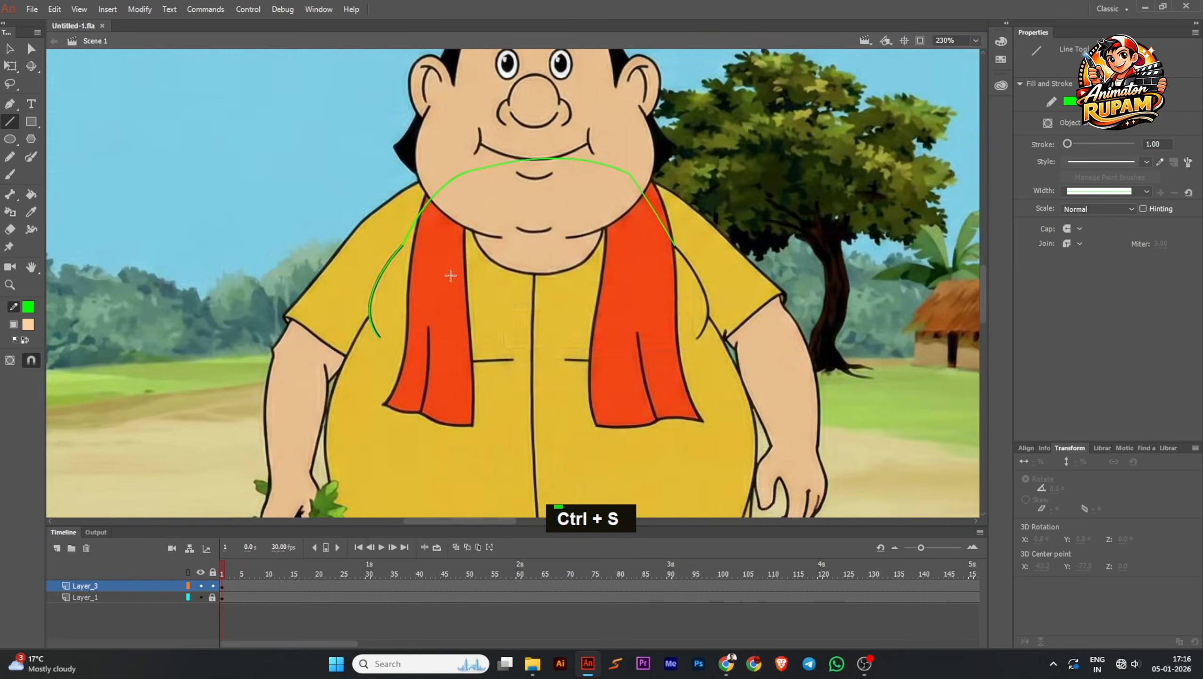
Step: Adjust the shoulder arc's left corner, and trace the shirt's left side from the sleeve crease down to wrist height with a curved line
ctrl+scroll(459, 171, up, 2)
ctrl+click(512, 162)
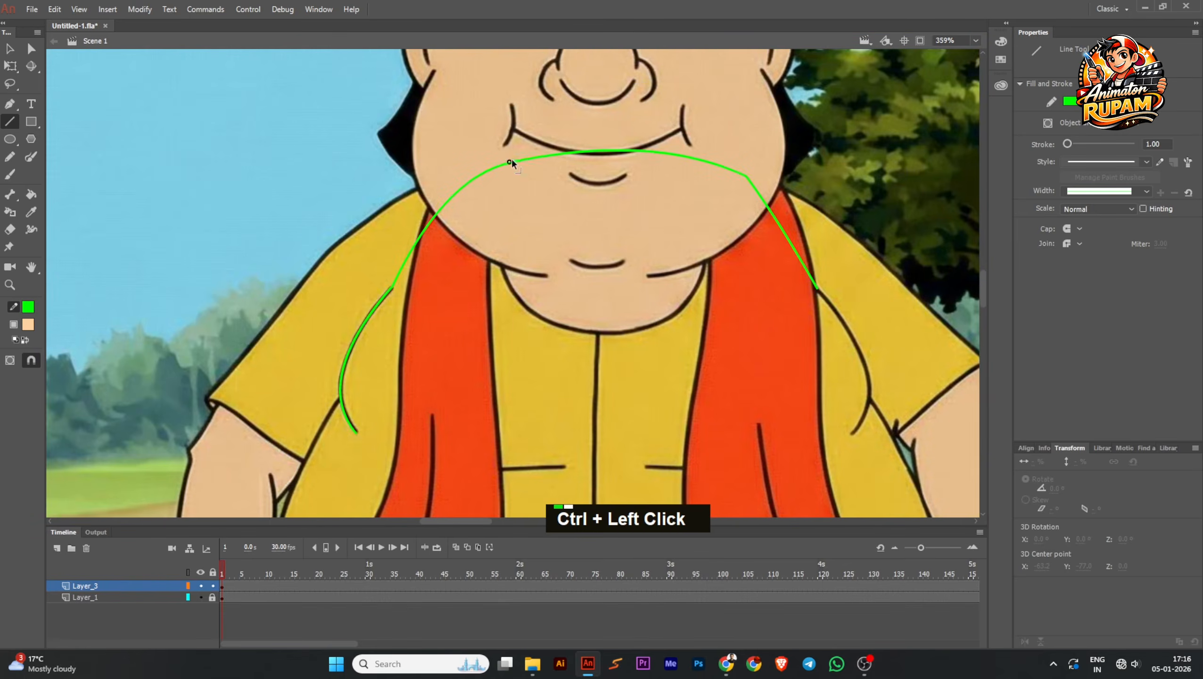
scroll(476, 177, down, 2)
scroll(431, 290, up, 2)
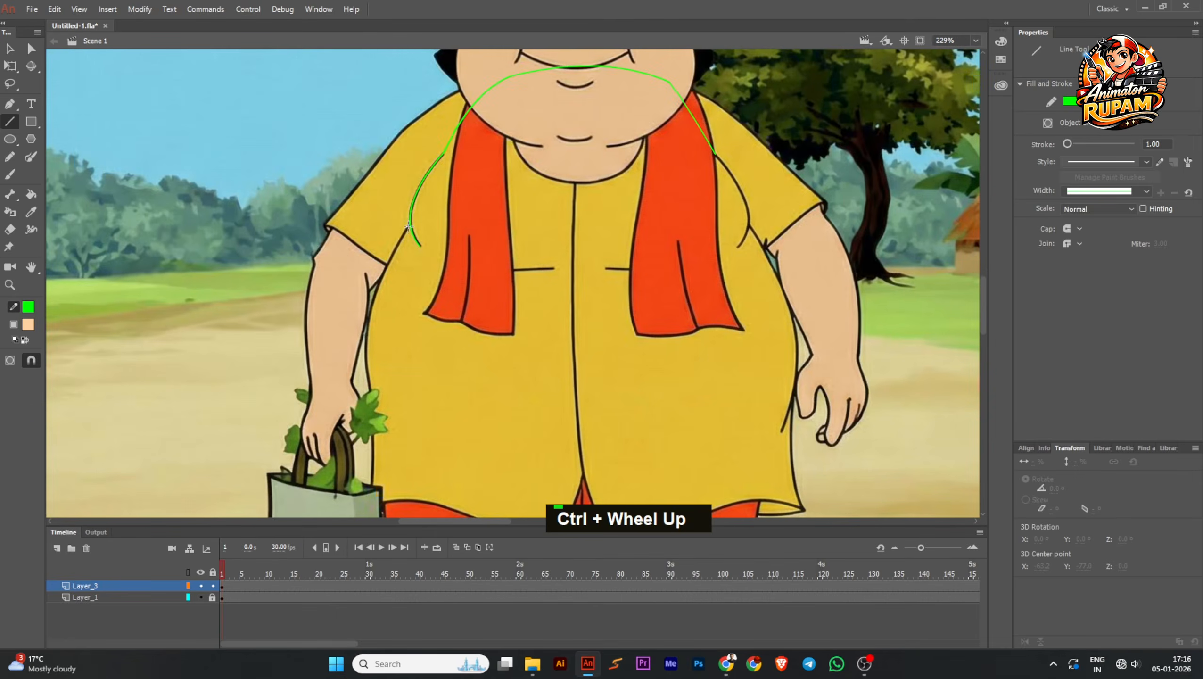
ctrl+scroll(389, 320, up, 2)
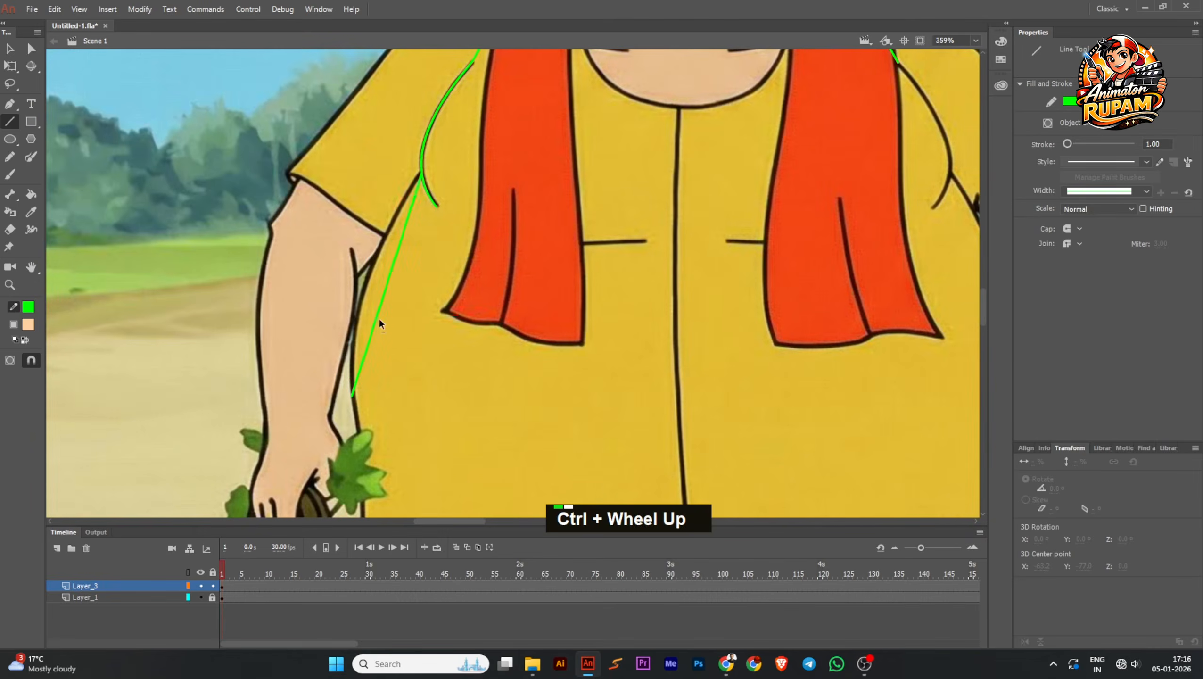
ctrl+drag(374, 317, 375, 345)
ctrl+scroll(375, 283, down, 2)
ctrl+scroll(373, 341, up, 2)
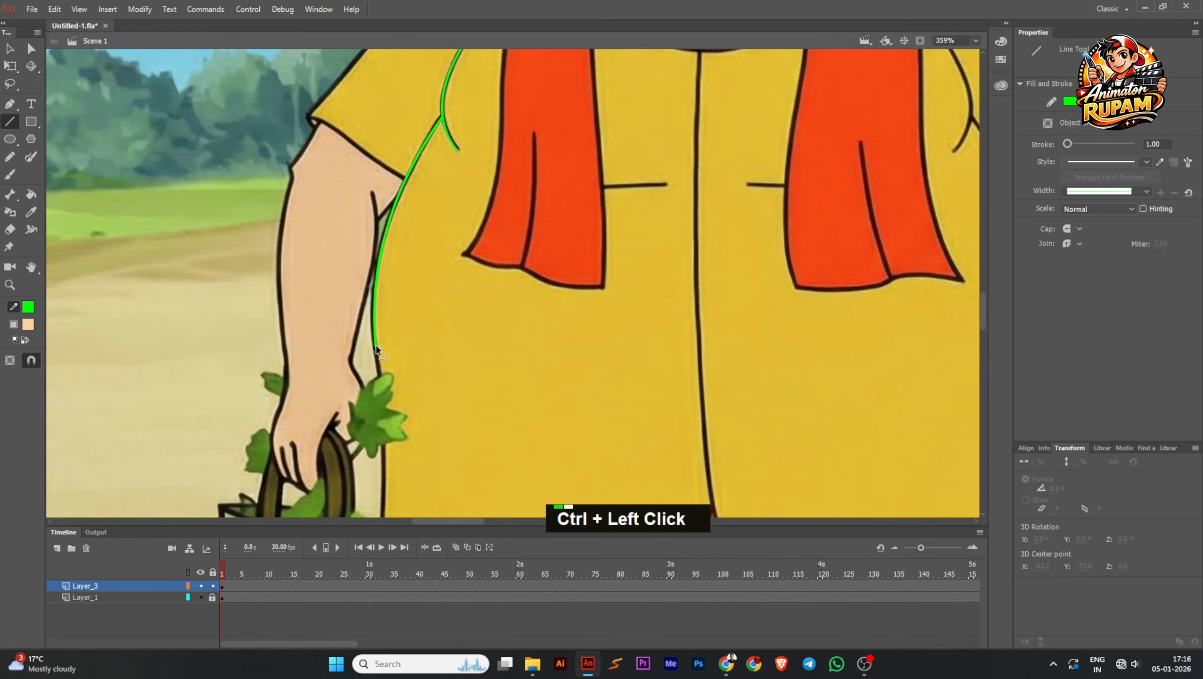
Step: Align the lower end of the shirt's left side curve with the black edge in the picture
ctrl+scroll(432, 309, down, 4)
ctrl+click(439, 344)
ctrl+scroll(413, 325, up, 3)
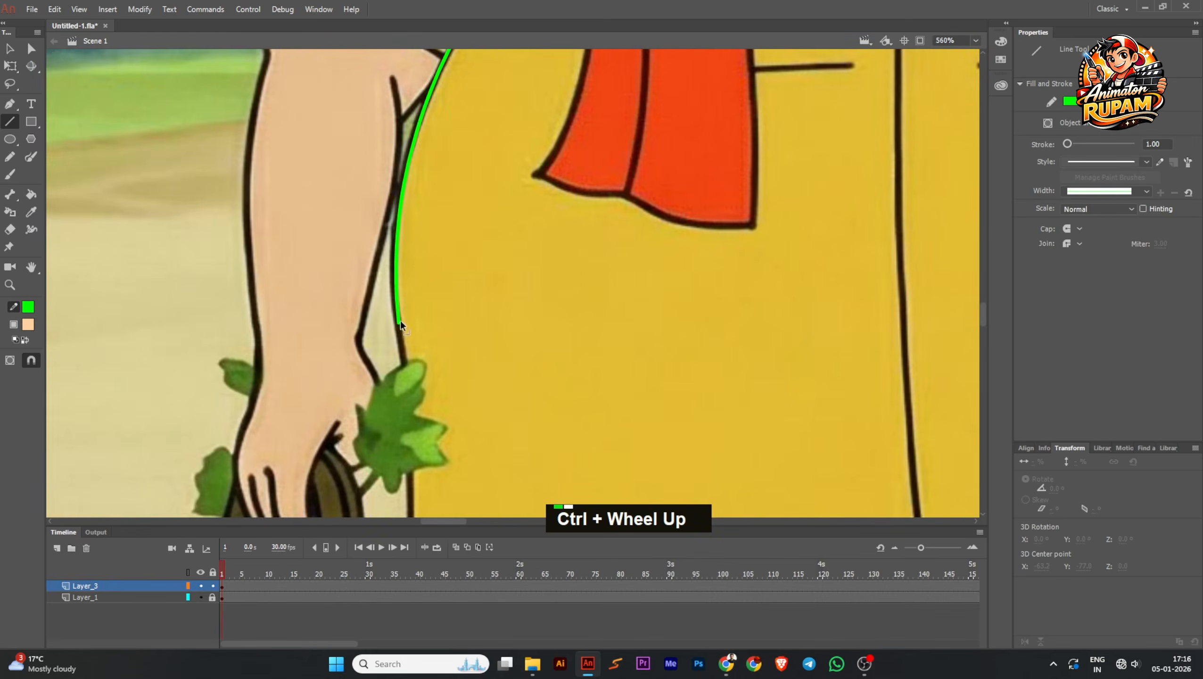
ctrl+click(398, 313)
ctrl+scroll(398, 314, down, 1)
ctrl+scroll(398, 314, down, 2)
Step: Extend the shirt's left side line down behind the leaves to the hem corner at the bag and bend it to fit
drag(397, 314, 398, 447)
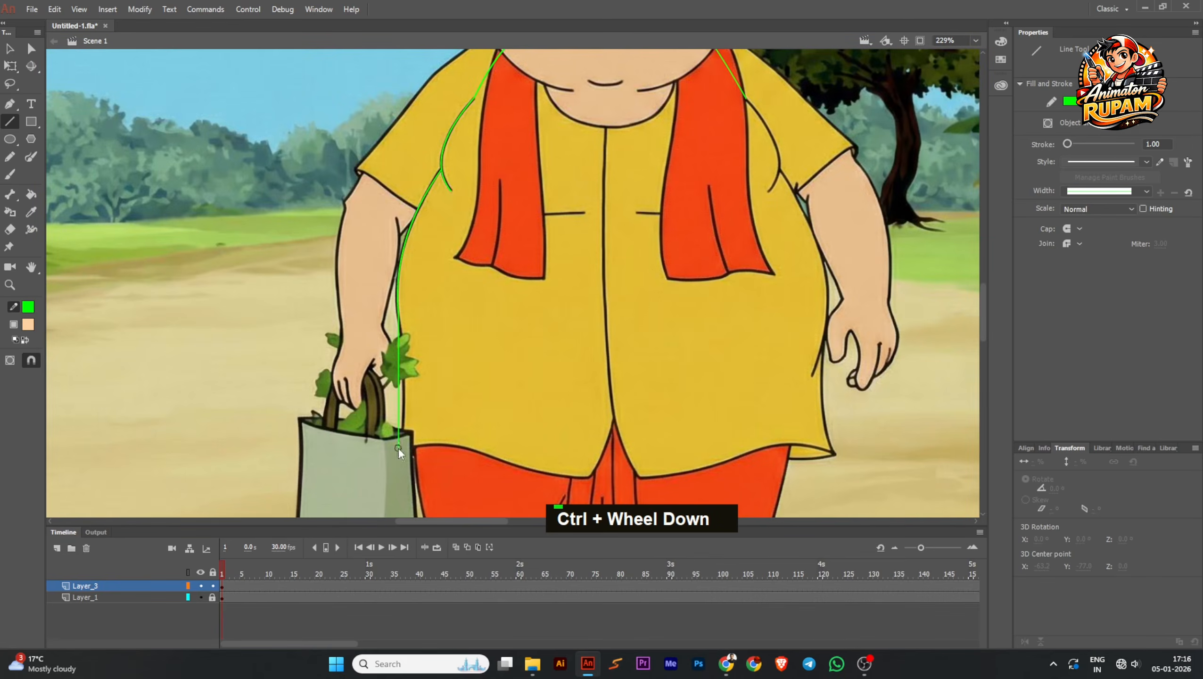
ctrl+scroll(395, 395, up, 1)
ctrl+click(396, 395)
ctrl+drag(395, 398, 406, 389)
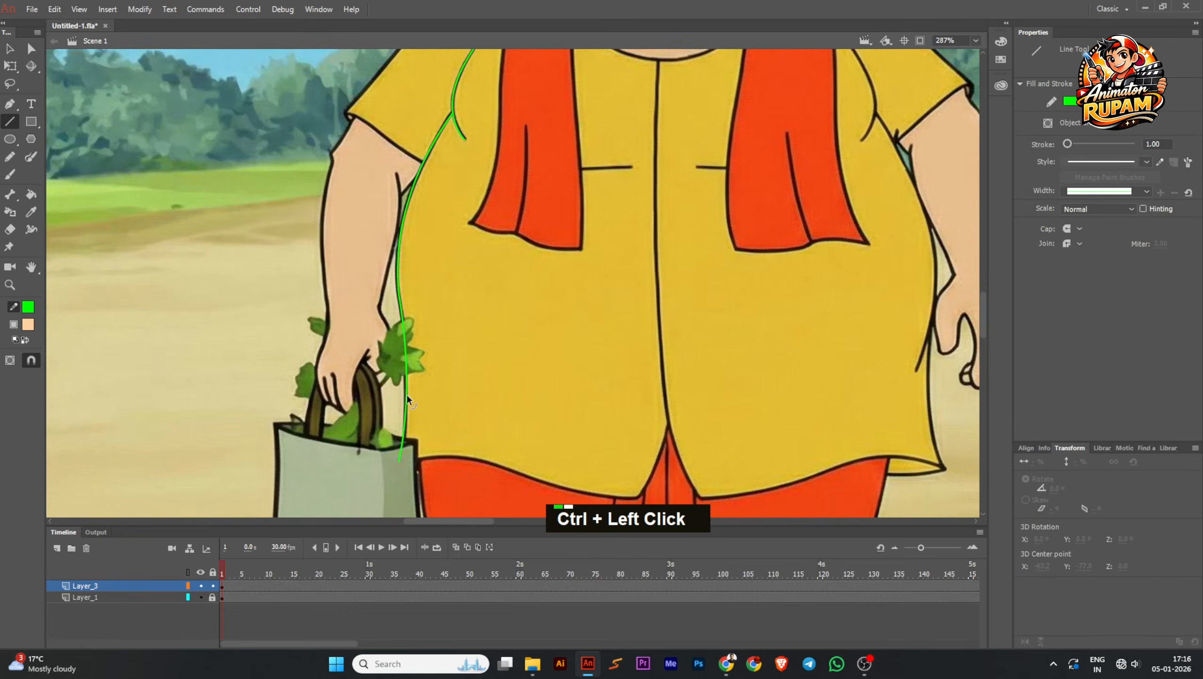
ctrl+scroll(406, 394, down, 4)
ctrl+scroll(403, 432, up, 4)
ctrl+scroll(404, 430, up, 1)
ctrl+click(415, 396)
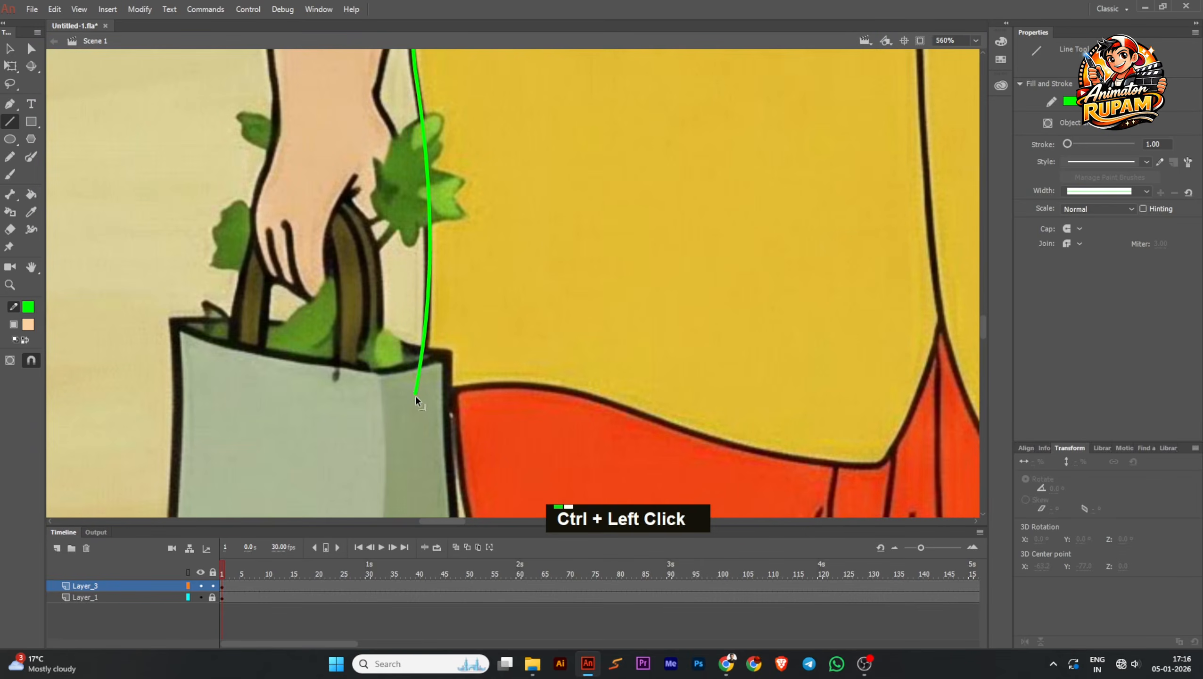
Step: Draw the first hem segment from the shirt's lower left corner over the orange dhoti and arch it upward
ctrl+scroll(415, 402, down, 2)
mouse_move(421, 402)
mouse_down()
mouse_move(507, 390)
mouse_move(475, 392)
mouse_up()
ctrl+scroll(479, 395, up, 3)
ctrl+click(470, 395)
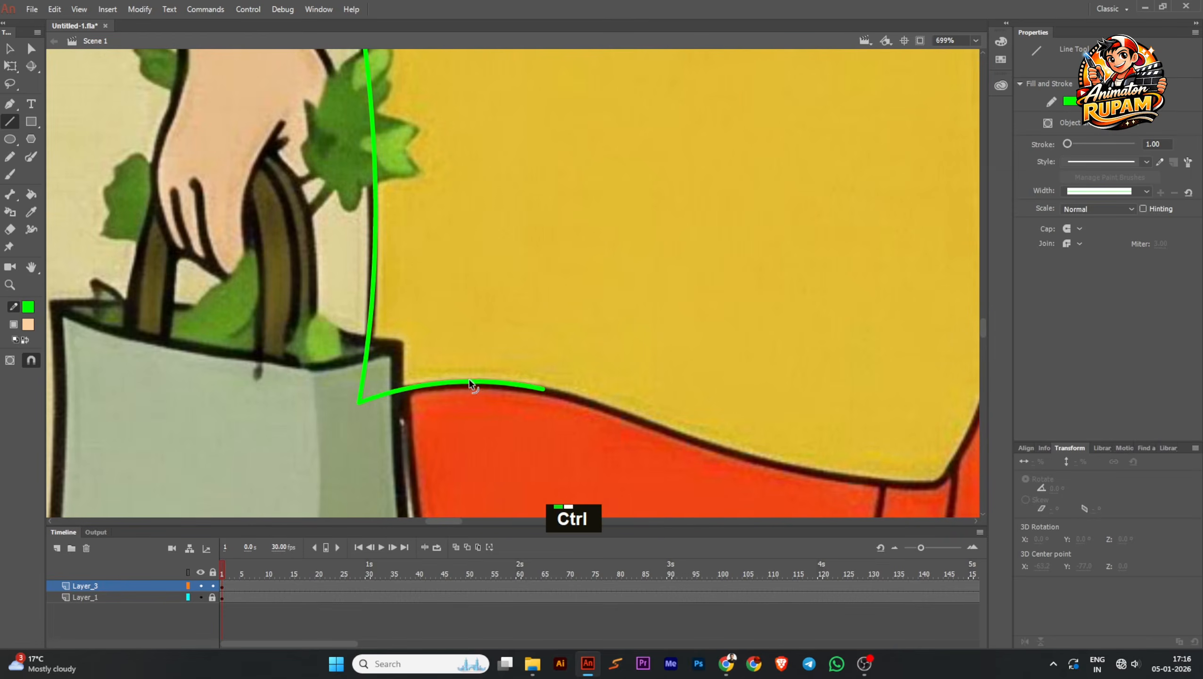
ctrl+scroll(494, 397, down, 3)
ctrl+scroll(415, 394, up, 2)
Step: Continue the left hem along its downward slope with another line and curve it onto the black hem edge
drag(400, 382, 579, 433)
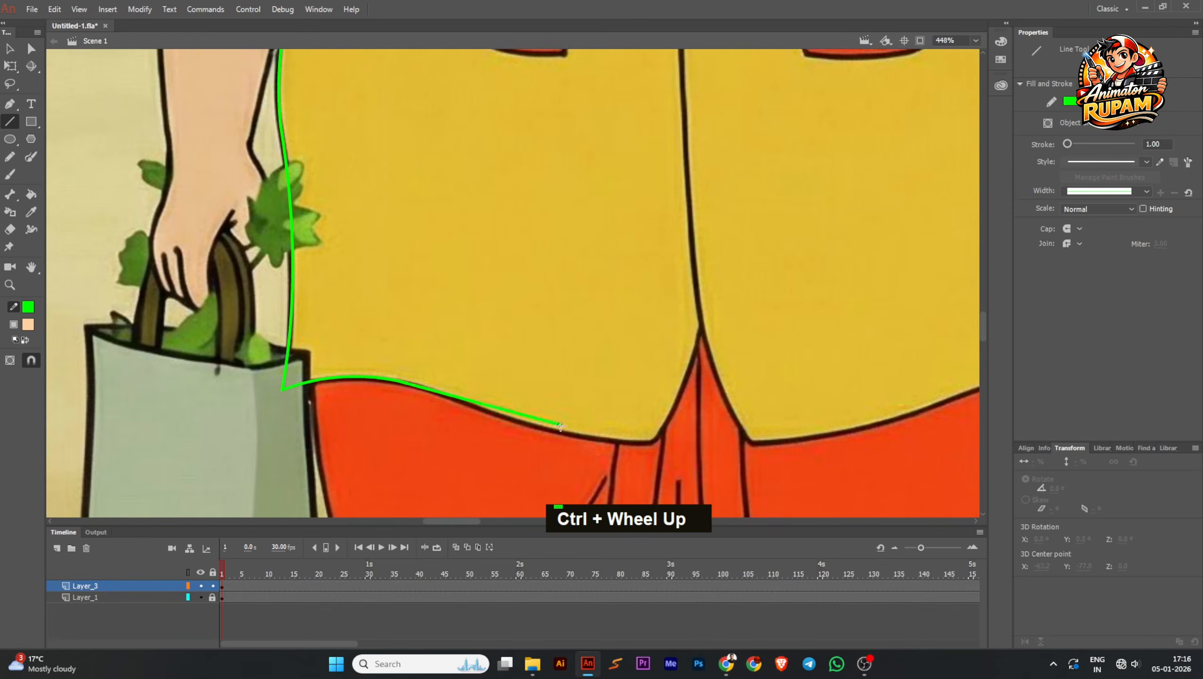
scroll(580, 434, up, 2)
ctrl+click(507, 418)
ctrl+drag(507, 419, 547, 437)
ctrl+scroll(426, 394, up, 2)
ctrl+alt+click(426, 395)
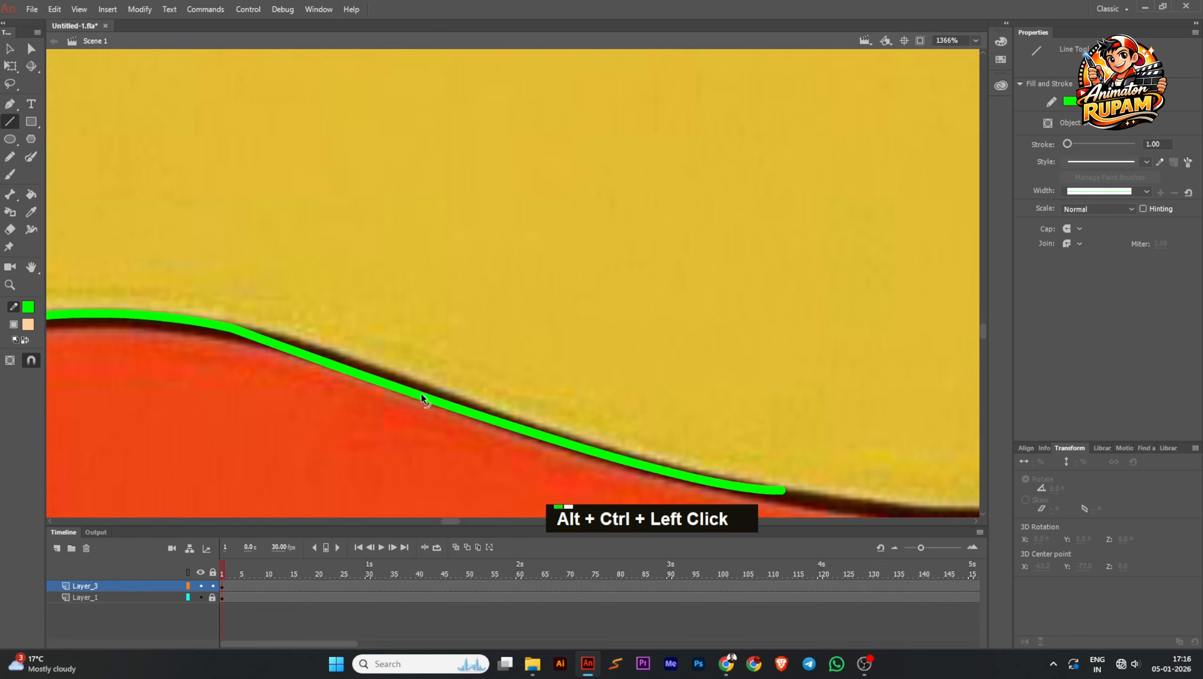
ctrl+drag(354, 368, 358, 361)
ctrl+scroll(359, 362, down, 4)
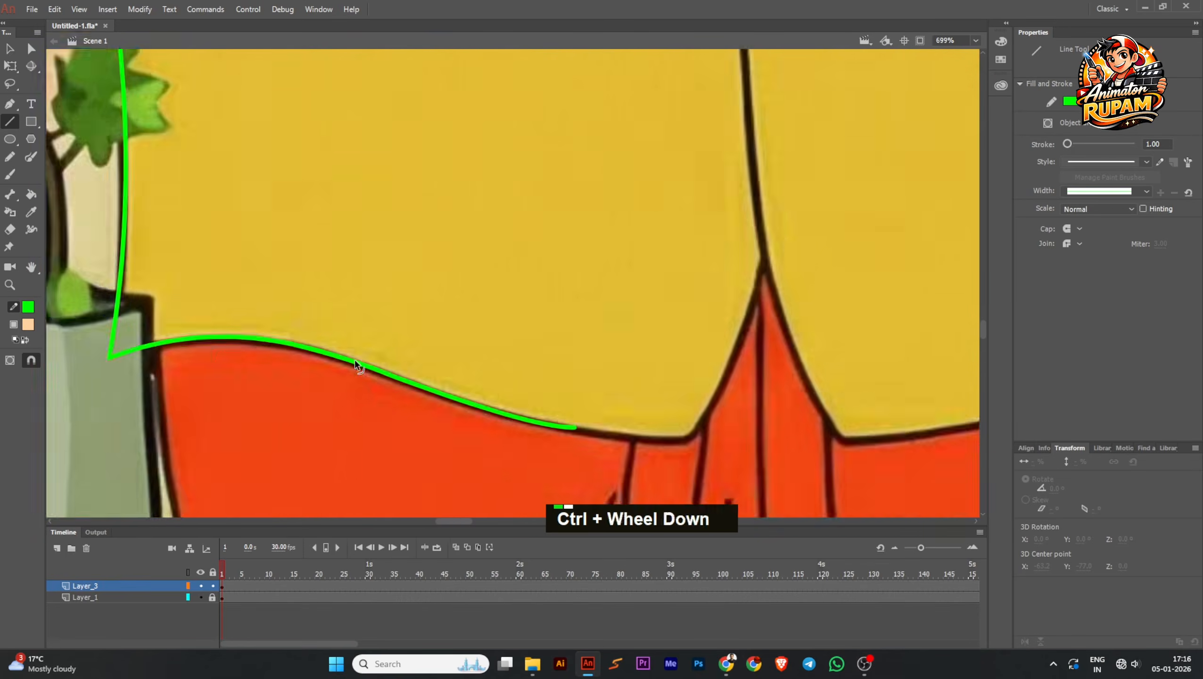
Step: Continue the left hem with a line to the front slit's left corner and curve it onto the black edge
middle_click(551, 417)
ctrl+scroll(460, 419, up, 2)
mouse_move(450, 418)
ctrl+mouse_down()
mouse_move(541, 405)
mouse_move(509, 413)
mouse_move(535, 439)
mouse_move(479, 438)
mouse_move(544, 423)
mouse_move(550, 435)
mouse_move(570, 418)
ctrl+mouse_up()
ctrl+scroll(457, 419, down, 3)
ctrl+scroll(501, 408, up, 2)
ctrl+scroll(521, 434, up, 3)
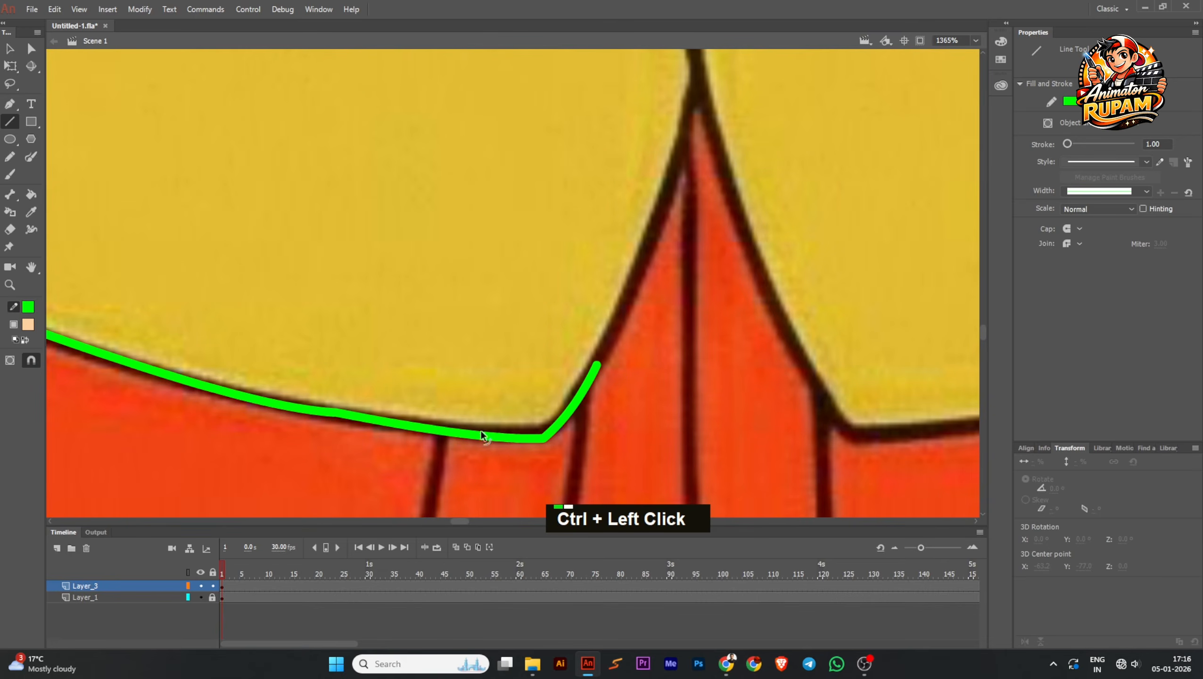
Step: Trace the left edge of the front slit from the hem corner up to its peak with a bent line
ctrl+drag(481, 433, 602, 295)
scroll(546, 436, down, 3)
ctrl+click(598, 346)
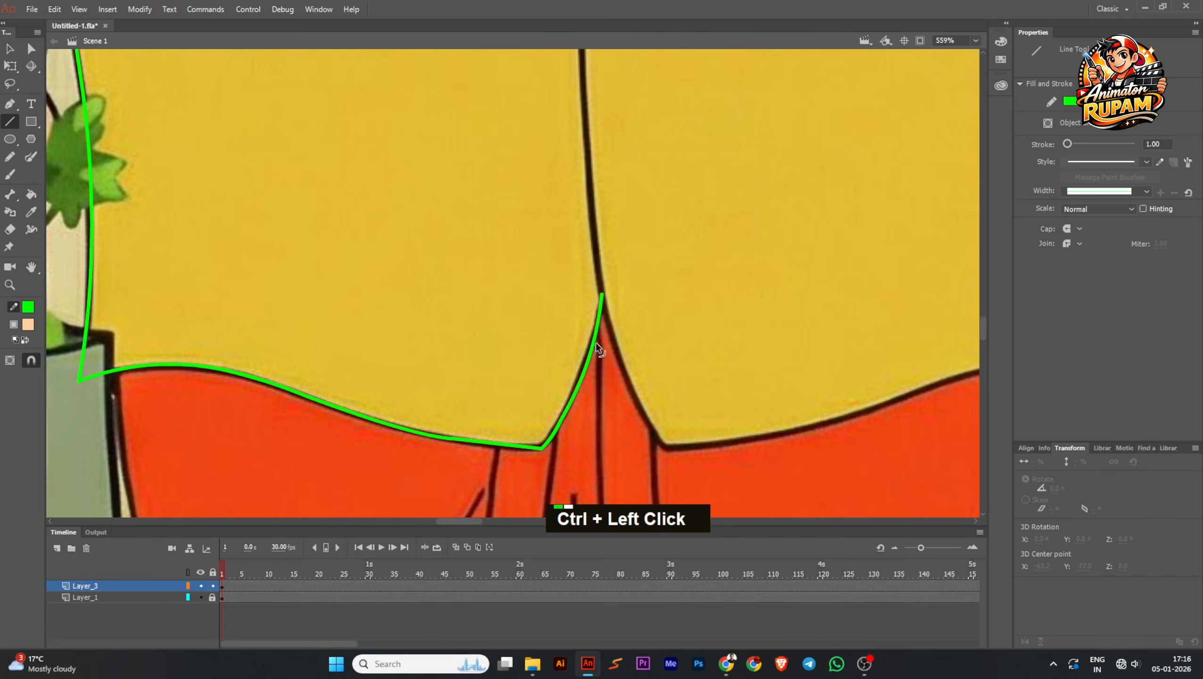
Step: Draw the slit's right edge from the peak down to the right hem corner and bend it to match the black edge
scroll(604, 306, up, 2)
scroll(599, 288, down, 2)
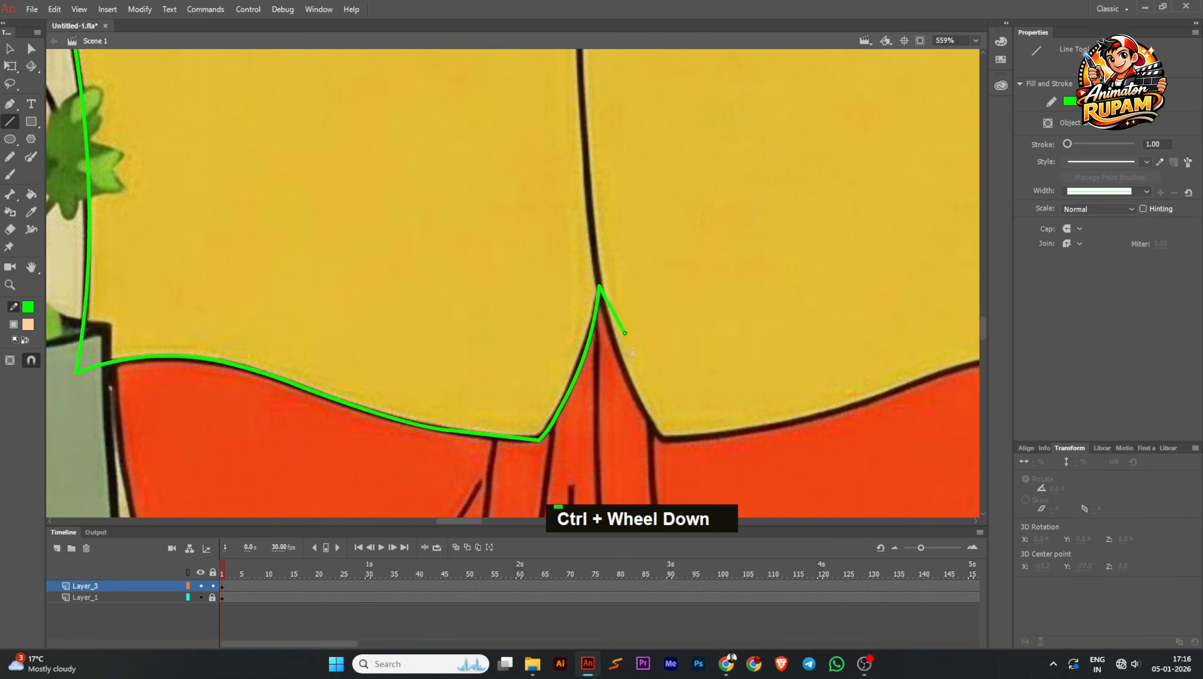
drag(633, 352, 668, 444)
ctrl+click(641, 387)
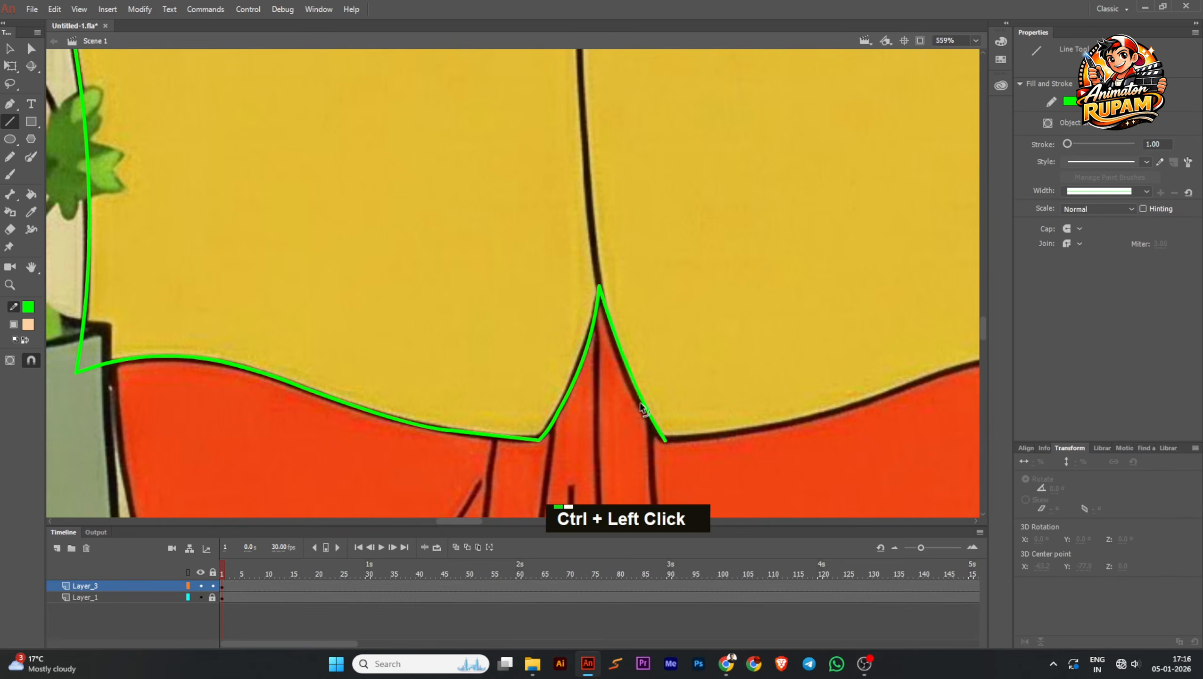
scroll(588, 385, down, 2)
scroll(588, 385, down, 2)
scroll(511, 428, up, 4)
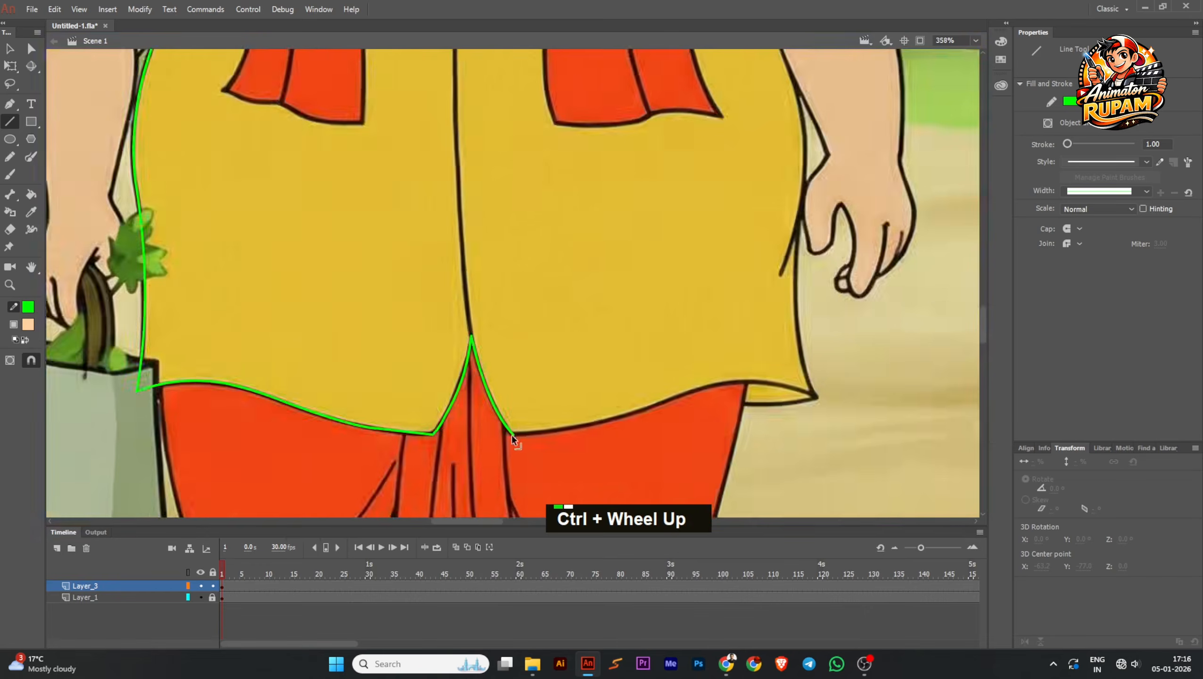
scroll(517, 437, up, 3)
ctrl+click(506, 441)
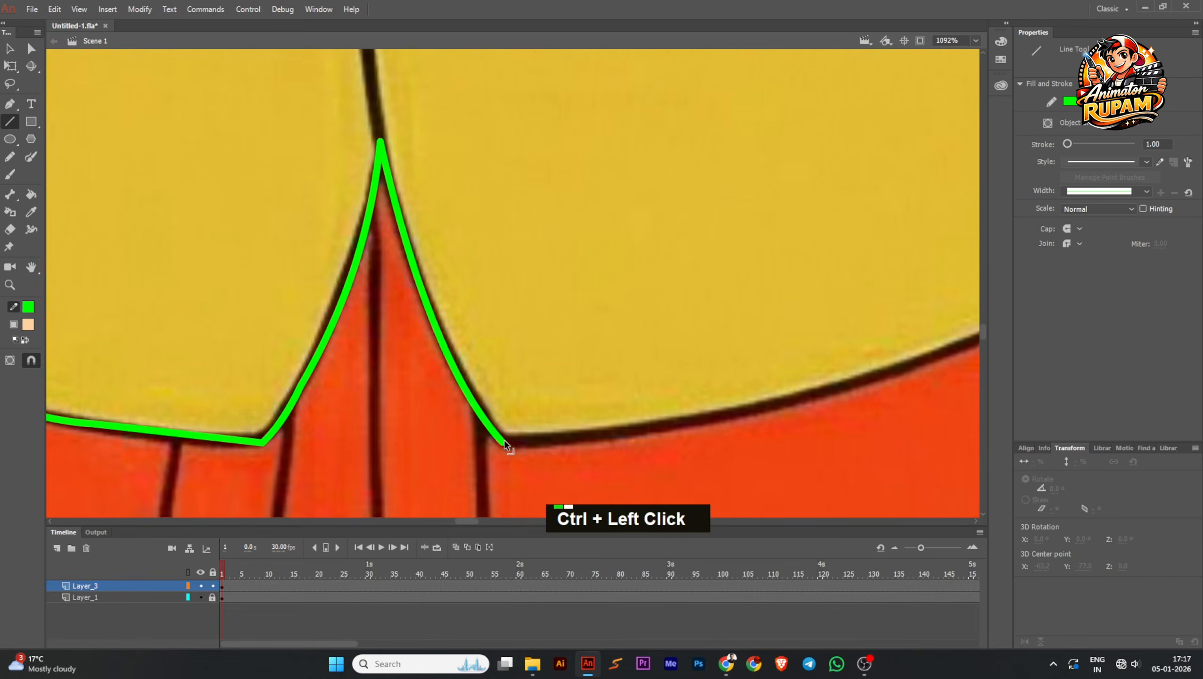
Step: Draw the first right hem segment from the slit corner over the orange dhoti and sag it onto the black edge
scroll(504, 441, down, 2)
drag(504, 441, 718, 389)
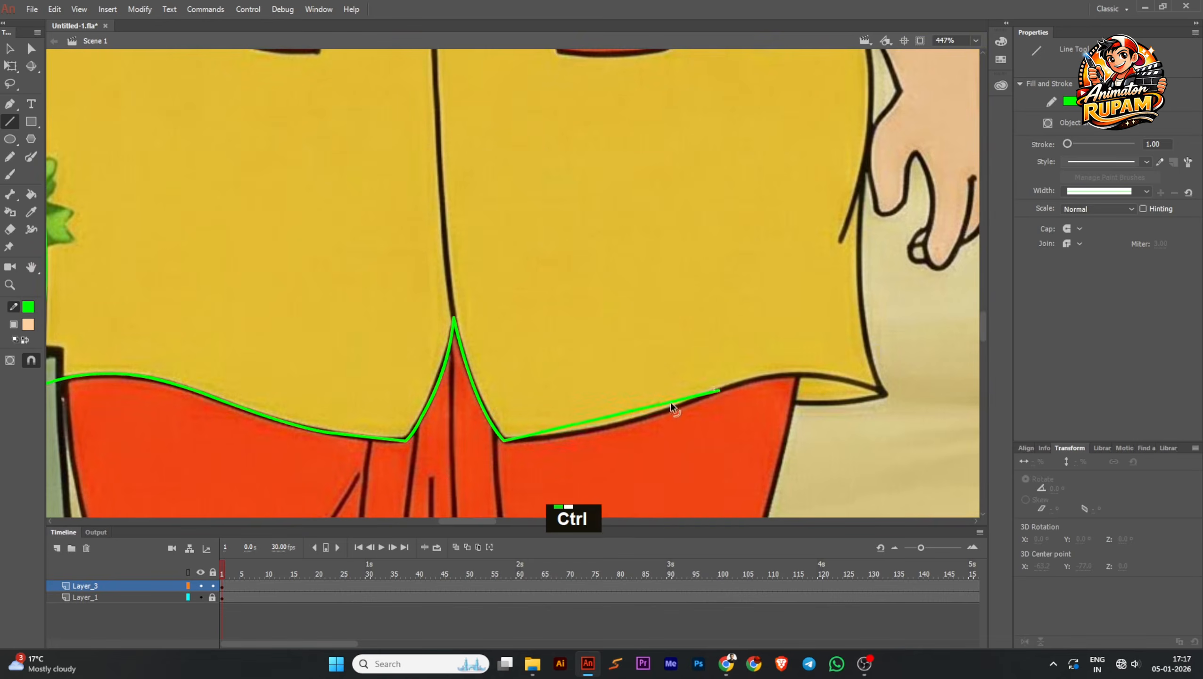
scroll(637, 408, up, 1)
ctrl+click(629, 431)
scroll(546, 435, down, 1)
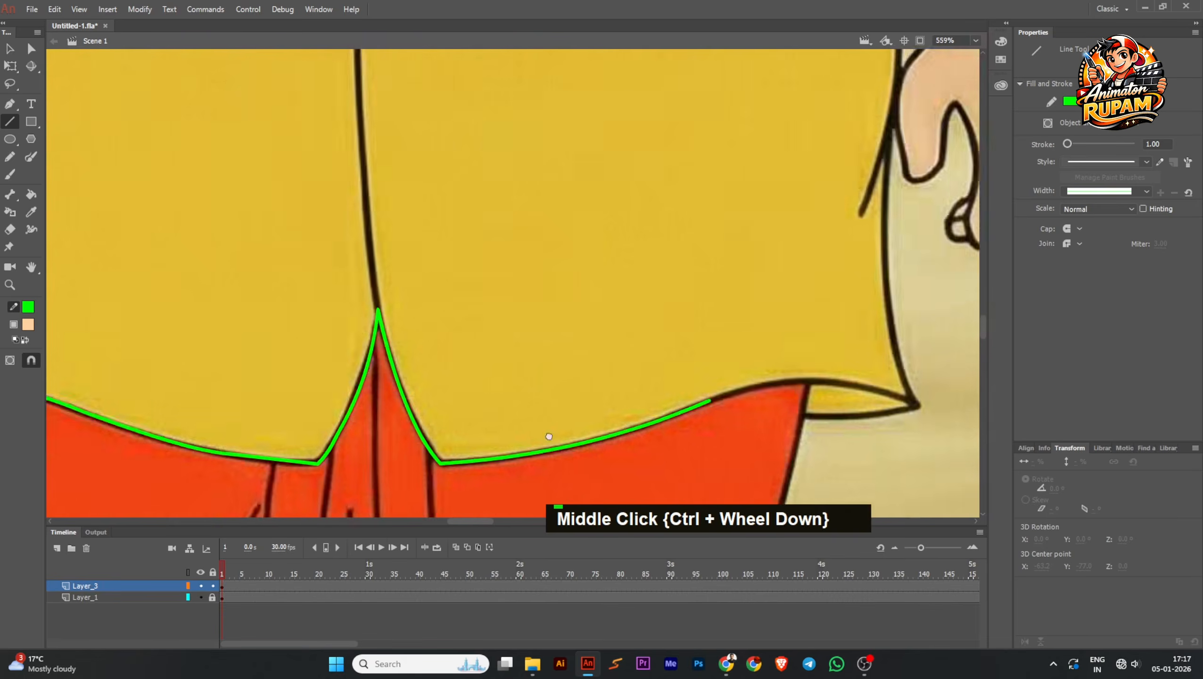
Step: Extend the hem to the shirt's lower right corner, arch it upward, trace the fold's underside, and save the file
scroll(480, 437, up, 2)
drag(477, 427, 804, 438)
ctrl+click(712, 436)
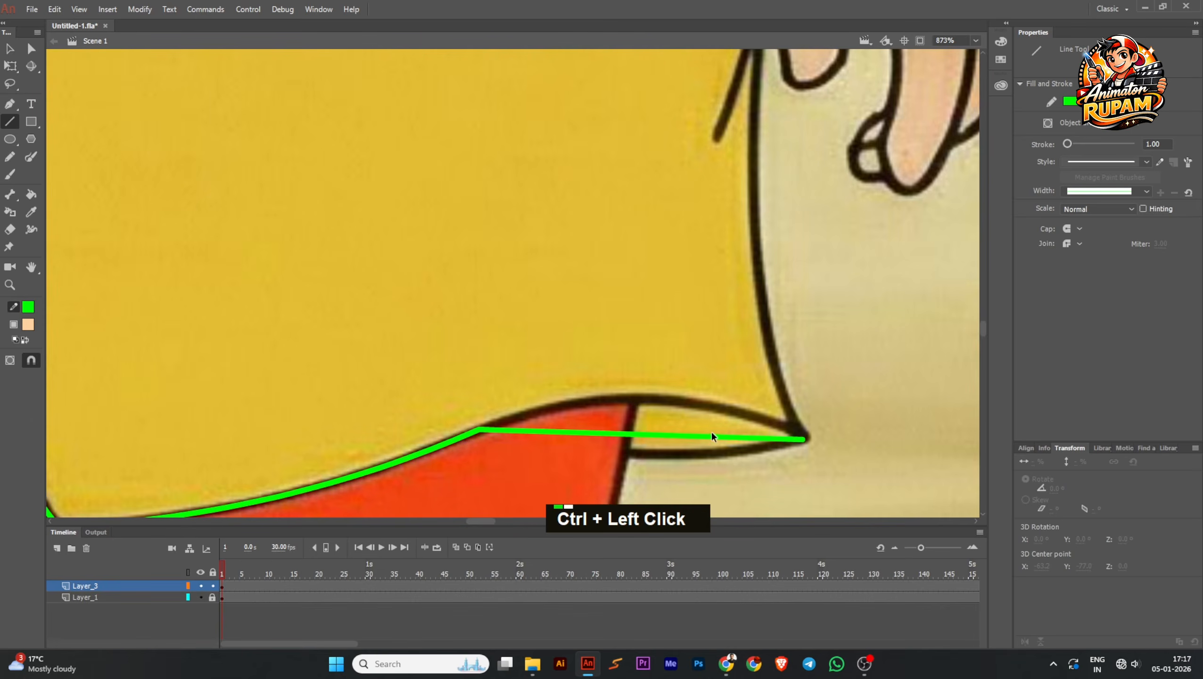
mouse_move(684, 436)
mouse_down()
mouse_move(712, 399)
mouse_move(576, 421)
mouse_move(629, 430)
mouse_move(580, 429)
mouse_up()
scroll(765, 441, down, 2)
scroll(765, 441, up, 2)
scroll(579, 429, down, 3)
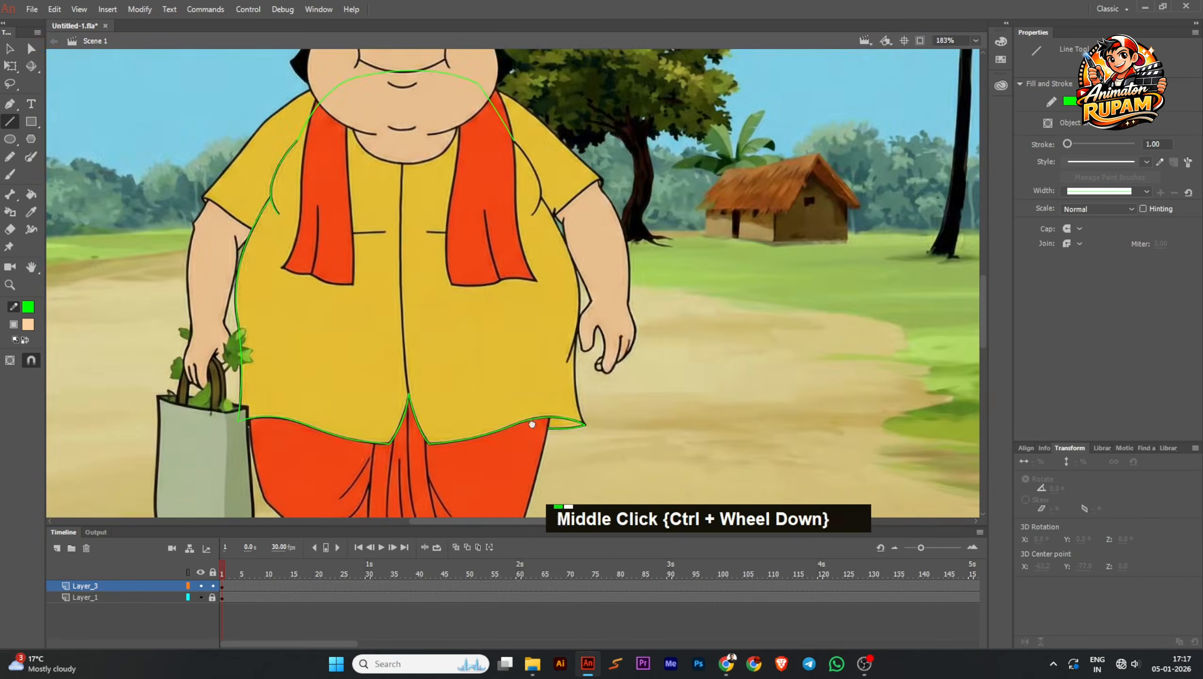
key(ctrl+s)
Step: Delete the line tracing the underside of the fold at the shirt's lower right corner
scroll(575, 427, up, 3)
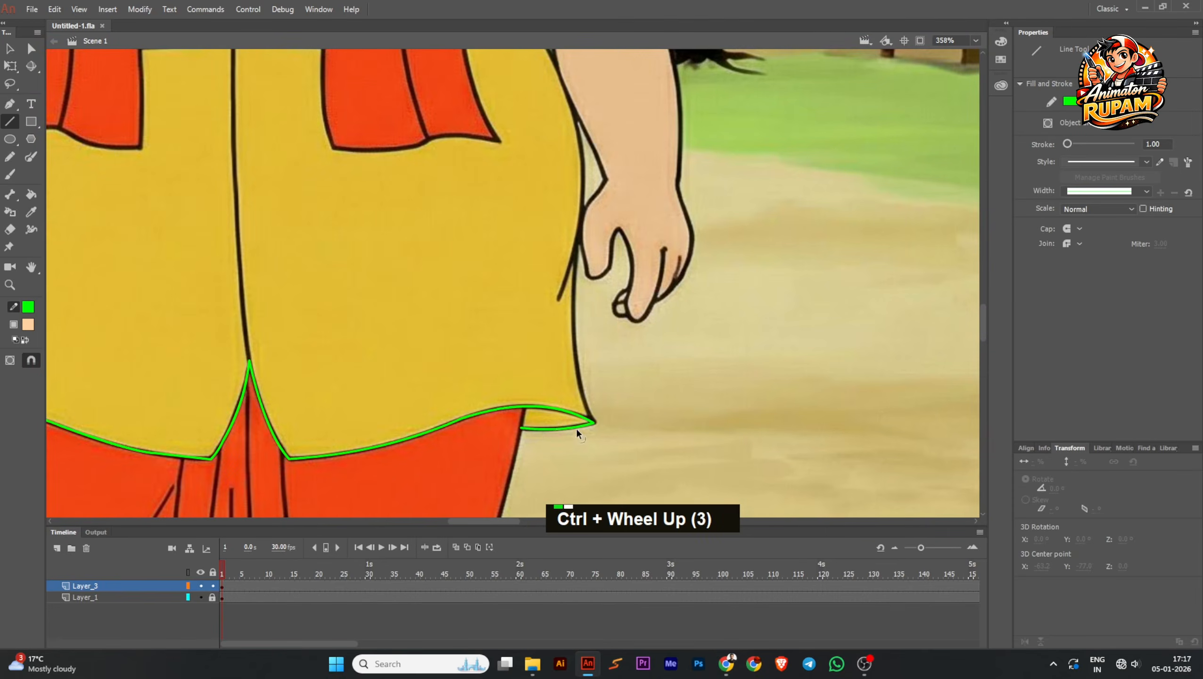
scroll(545, 427, up, 3)
ctrl+click(534, 428)
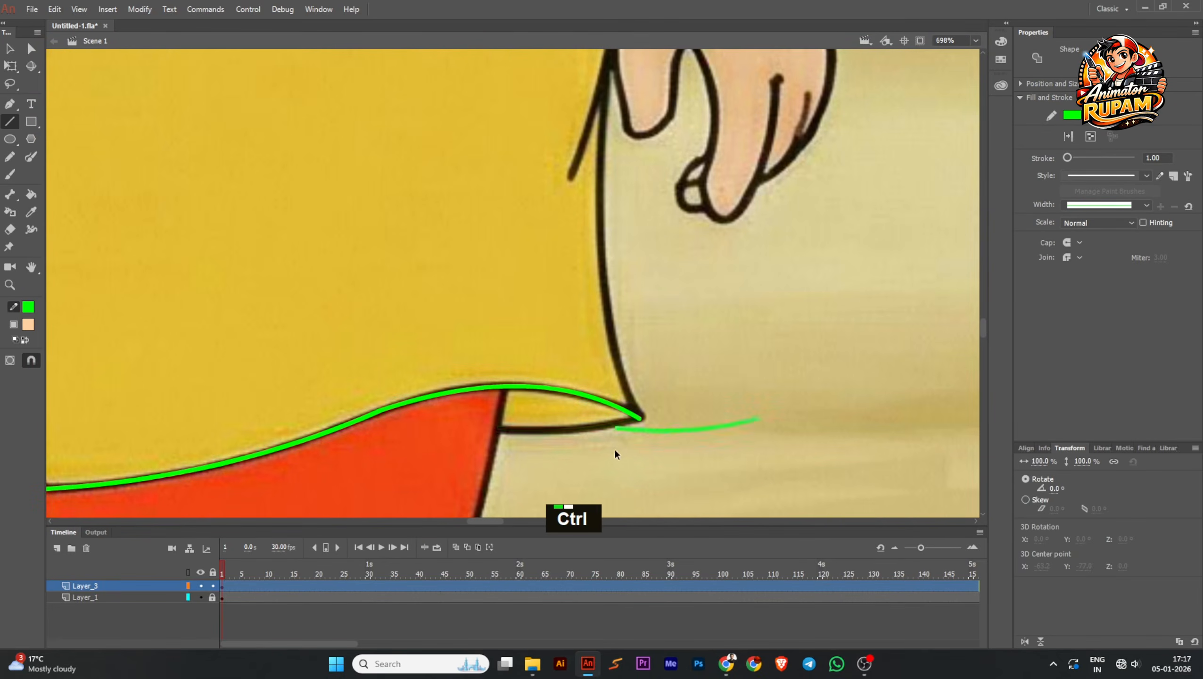
ctrl+click(613, 445)
scroll(613, 442, down, 3)
key(Delete)
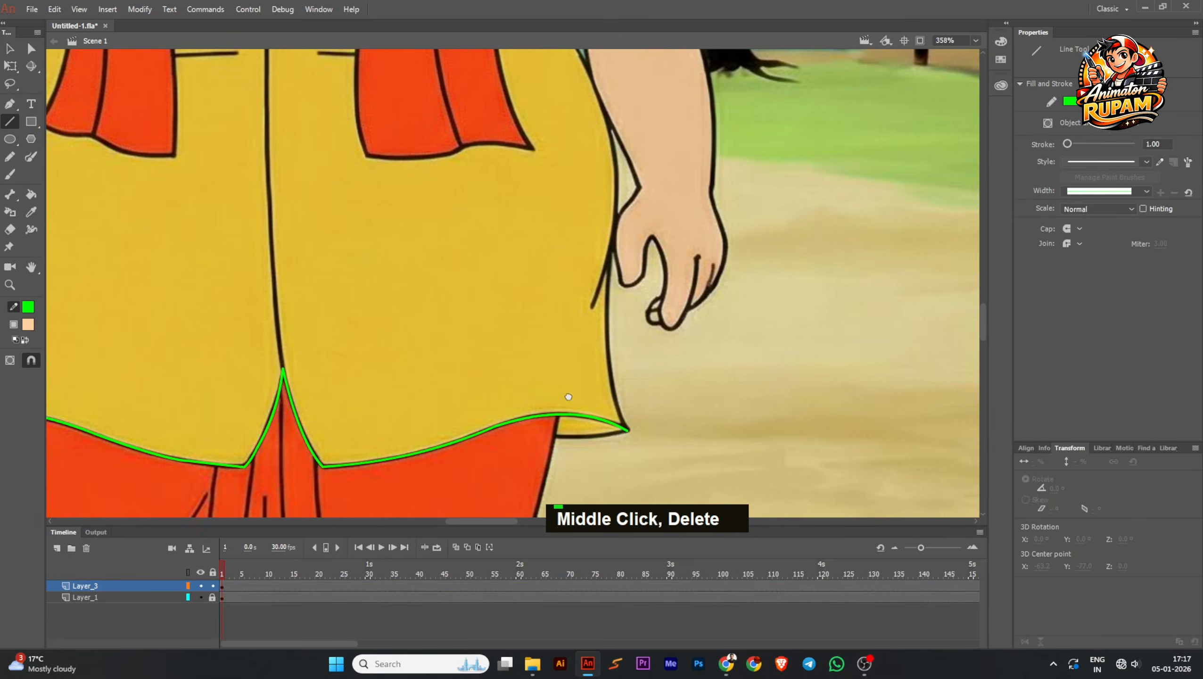
Step: Draw the shirt's lower right side from the hem corner up to the hand and curve it inward
scroll(564, 404, down, 3)
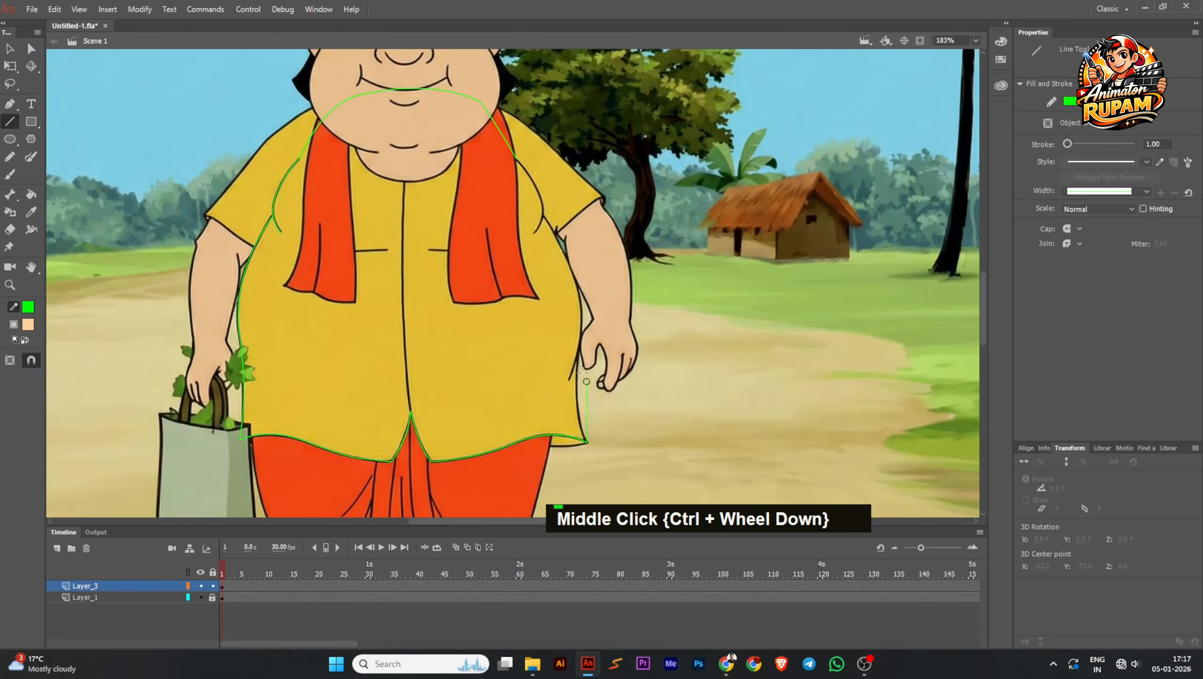
scroll(583, 418, up, 4)
drag(584, 402, 572, 411)
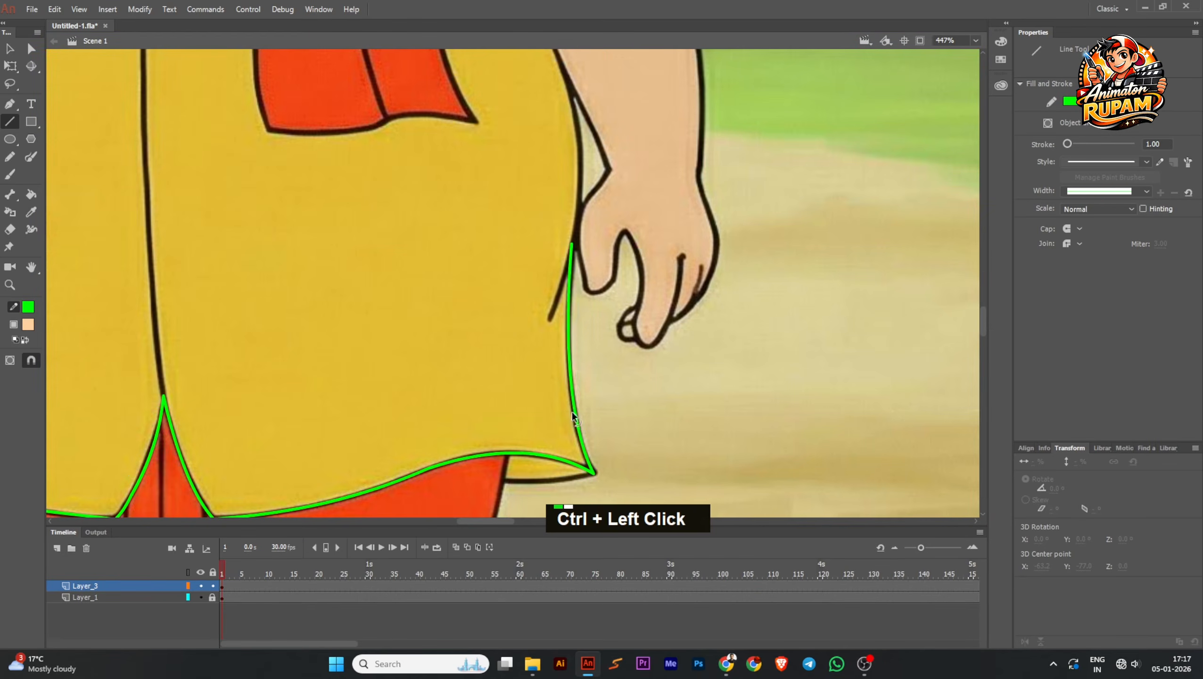
Step: Add the short crease line beside the hand, starting from the upper end of the lower right side line, and bend it
scroll(572, 414, down, 5)
scroll(572, 404, up, 6)
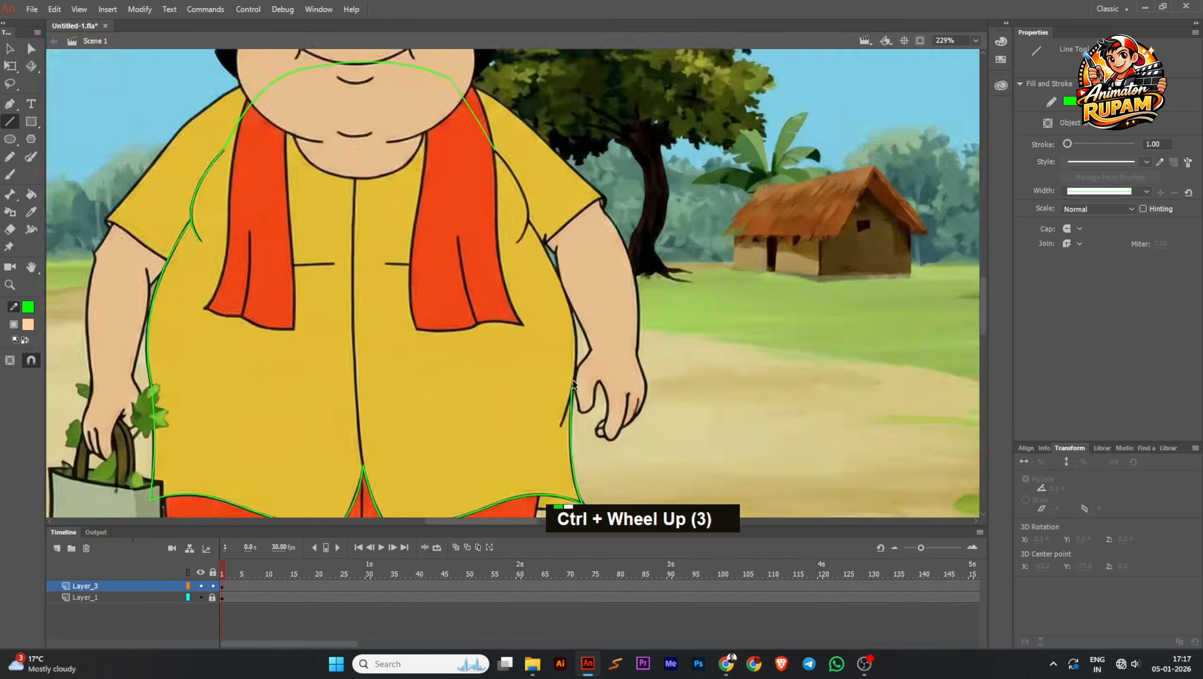
drag(571, 402, 540, 498)
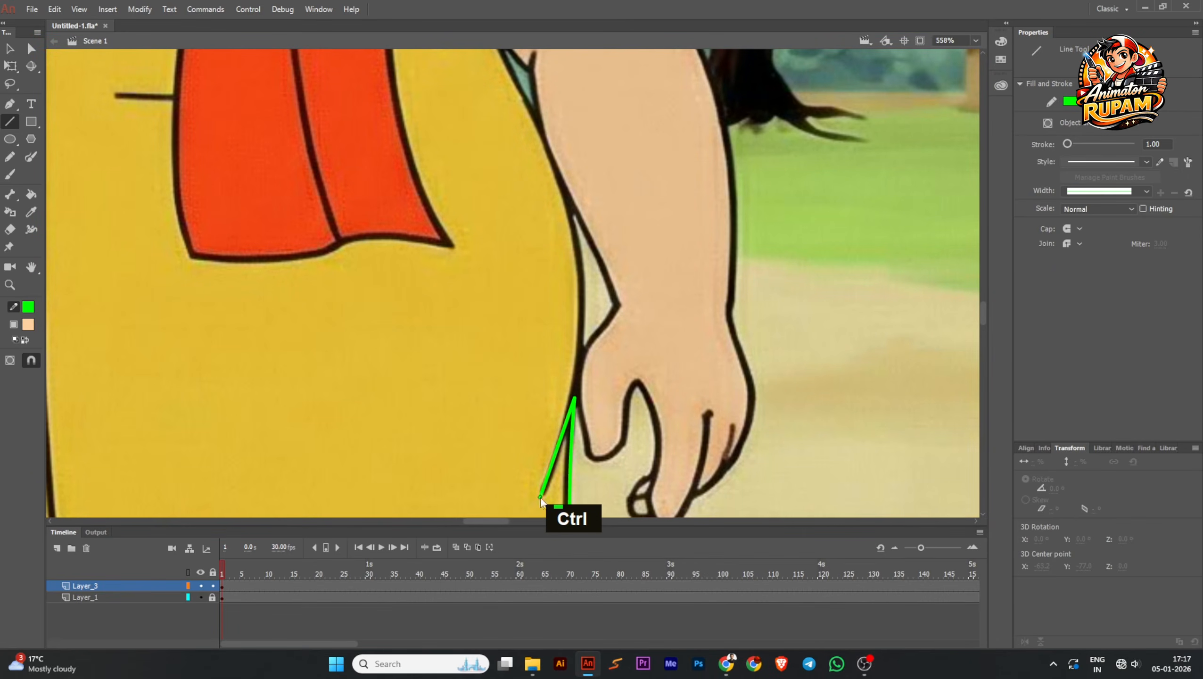
ctrl+click(550, 472)
scroll(549, 470, down, 5)
middle_click(535, 438)
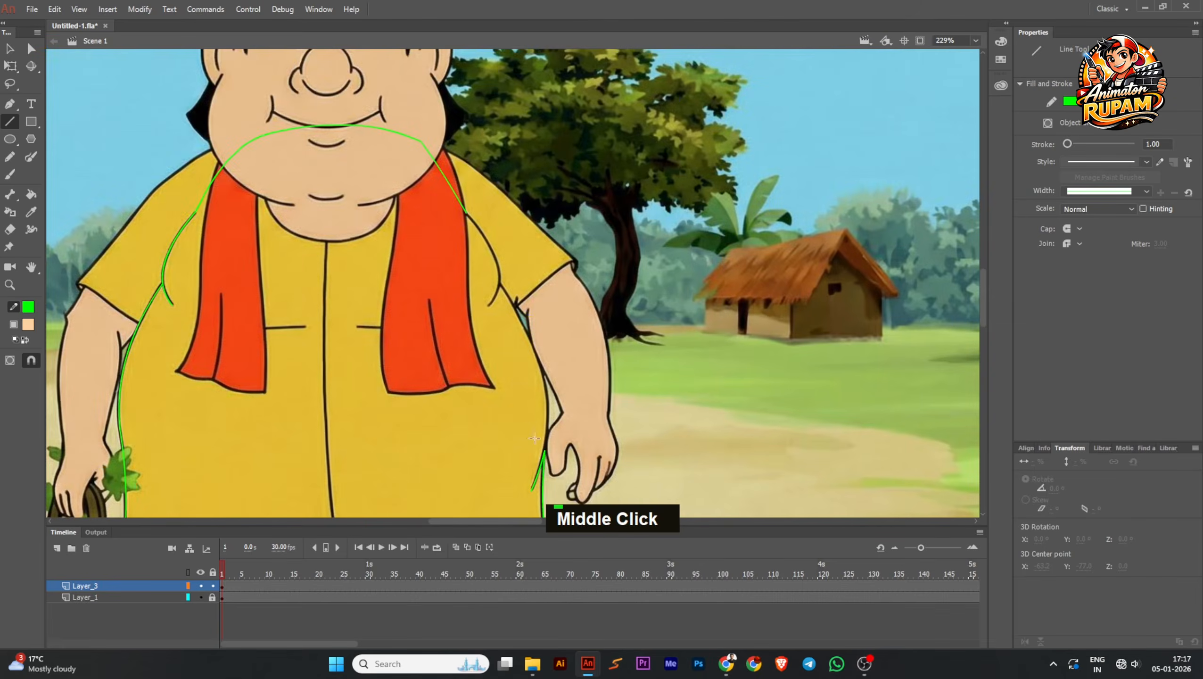
Step: Draw the right side of the belly from the crease up to the armpit and bulge it outward
scroll(535, 438, up, 3)
drag(550, 452, 495, 183)
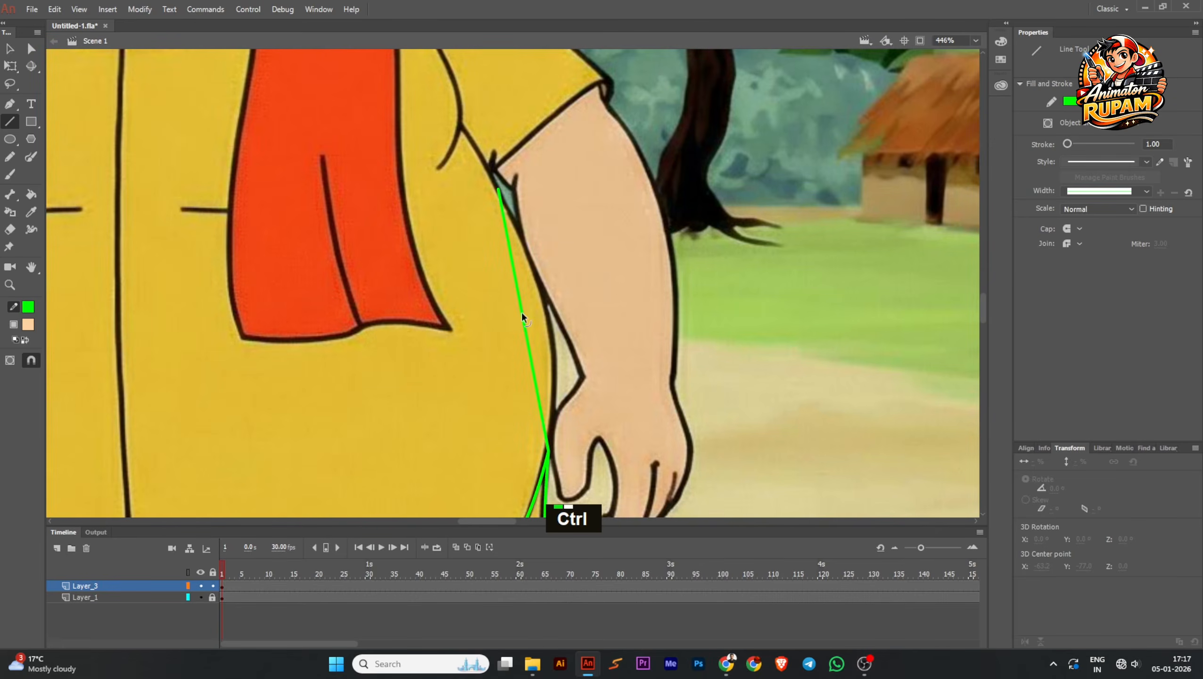
drag(521, 312, 545, 305)
middle_click(497, 187)
scroll(505, 360, up, 1)
drag(546, 435, 542, 437)
Step: Extend the right side line from the armpit to the armhole curve, adjust its fit to the black edge, and save the file
scroll(502, 356, up, 3)
drag(503, 355, 417, 210)
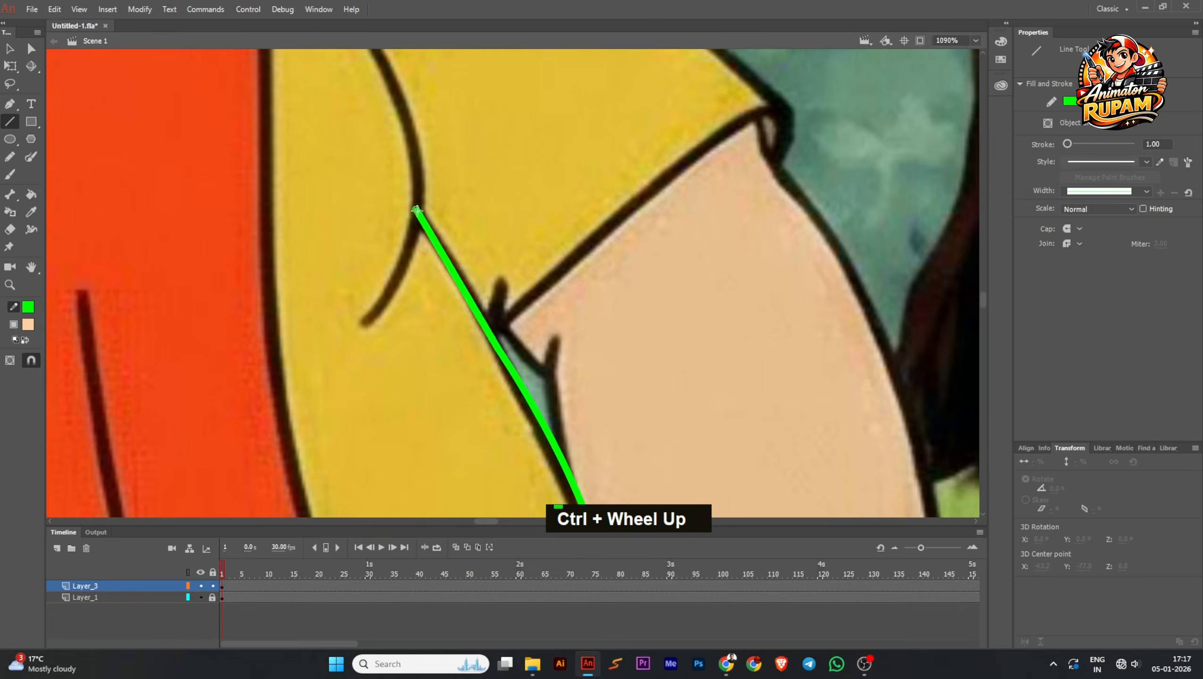
drag(457, 280, 458, 277)
scroll(440, 237, down, 4)
middle_click(411, 190)
scroll(419, 282, up, 2)
scroll(419, 283, up, 1)
drag(362, 160, 491, 427)
mouse_move(448, 339)
mouse_down()
mouse_move(472, 328)
mouse_move(457, 441)
mouse_move(484, 412)
mouse_up()
scroll(476, 329, down, 4)
scroll(494, 366, up, 3)
scroll(484, 411, down, 7)
middle_click(418, 428)
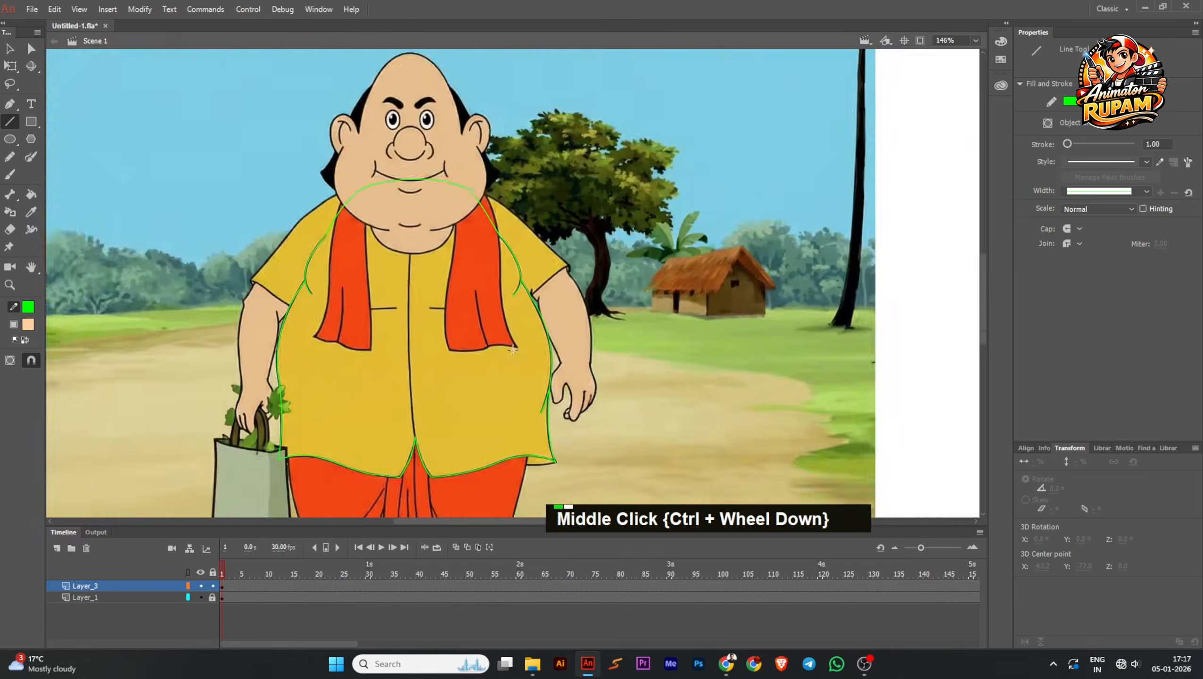
key(ctrl+s)
Step: Draw the shirt's centre front line between the neckline and the slit peak, bend it slightly, and adjust its upper end
scroll(427, 381, up, 1)
drag(428, 281, 437, 417)
scroll(432, 325, up, 2)
drag(429, 325, 424, 327)
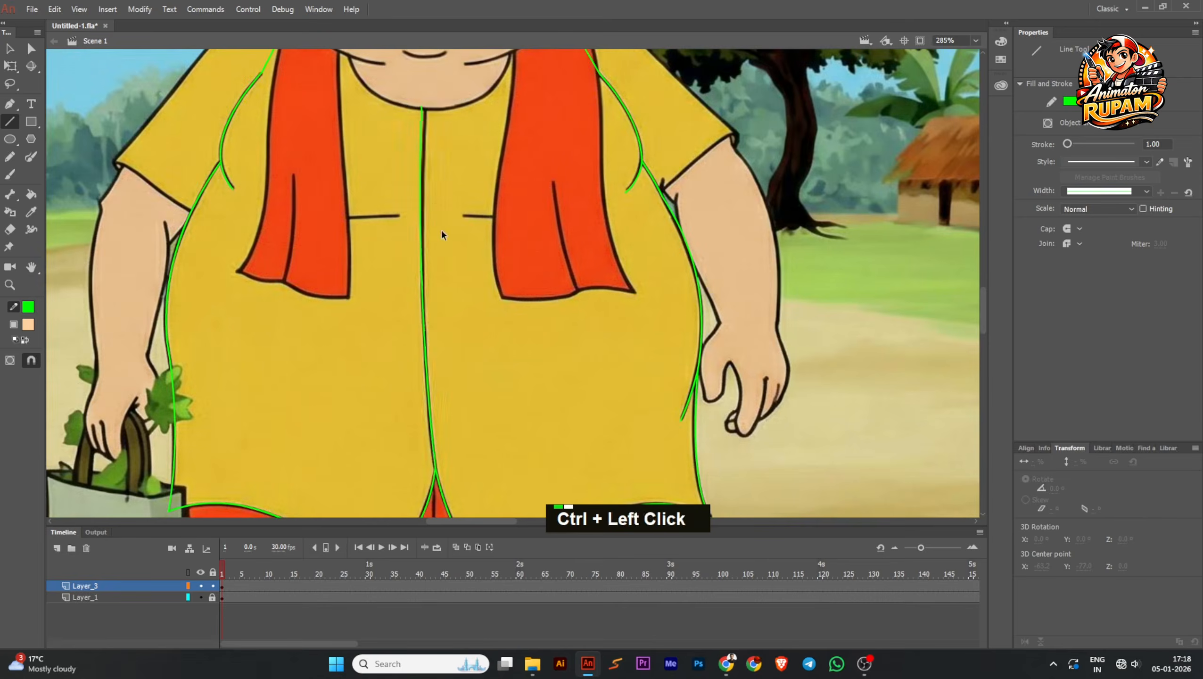
middle_click(441, 229)
scroll(420, 170, up, 5)
drag(424, 163, 428, 162)
scroll(428, 163, down, 2)
Step: Draw both neckline halves from the centre line up to the collar curve, round them around the neck, and save the file
middle_click(425, 164)
scroll(416, 292, down, 3)
ctrl+click(465, 214)
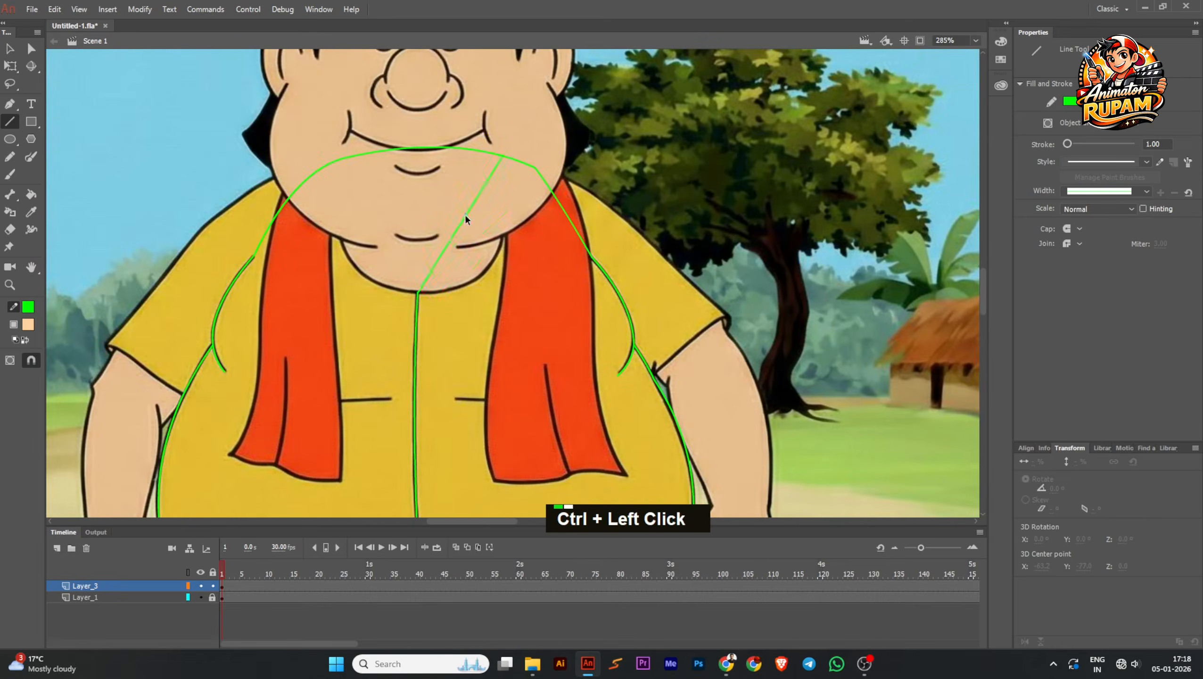
scroll(497, 258, up, 3)
scroll(478, 278, down, 2)
ctrl+click(461, 246)
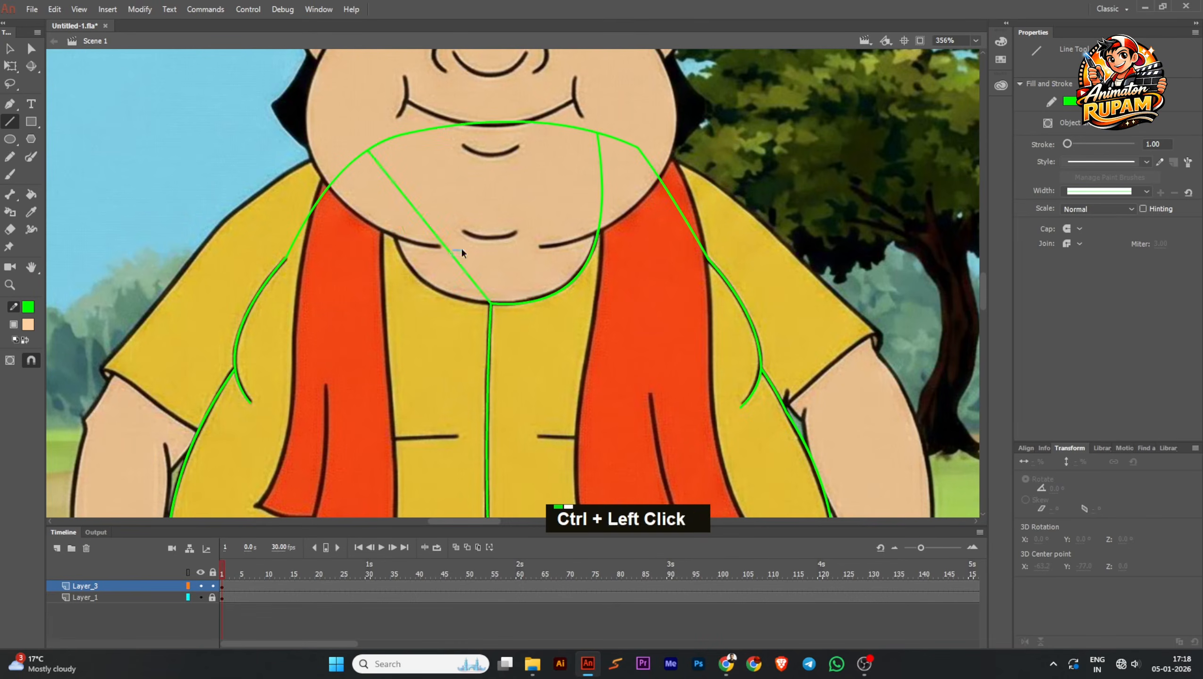
scroll(416, 292, down, 3)
scroll(481, 309, up, 3)
key(ctrl+s)
Step: Trace the two short horizontal chest lines on either side of the centre front line and save the file
drag(481, 309, 520, 310)
scroll(500, 311, up, 2)
mouse_move(501, 309)
mouse_down()
mouse_move(574, 312)
mouse_move(351, 323)
mouse_up()
scroll(507, 314, down, 3)
scroll(373, 308, up, 3)
drag(427, 322, 429, 324)
ctrl+click(452, 331)
scroll(452, 333, down, 8)
key(ctrl+s)
scroll(398, 280, down, 1)
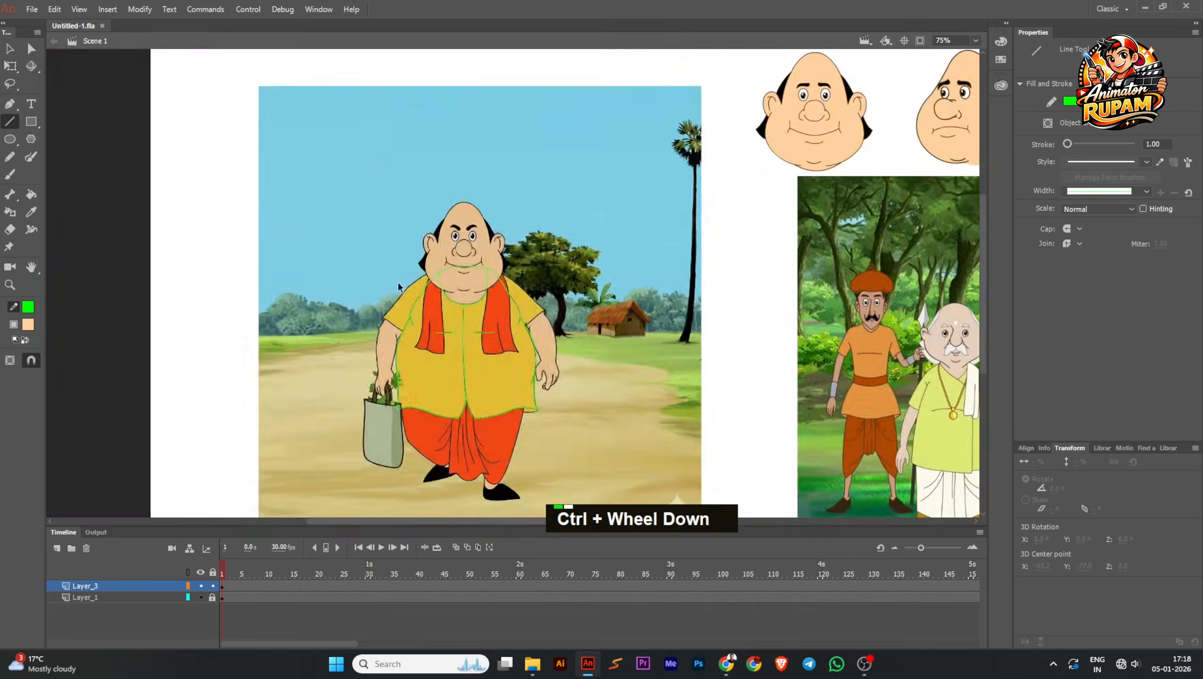
Step: Select the whole shirt outline, convert it into a drawing object, and save the file
mouse_move(348, 232)
mouse_down()
mouse_move(524, 434)
mouse_move(599, 485)
mouse_up()
scroll(496, 380, up, 2)
drag(497, 382, 497, 399)
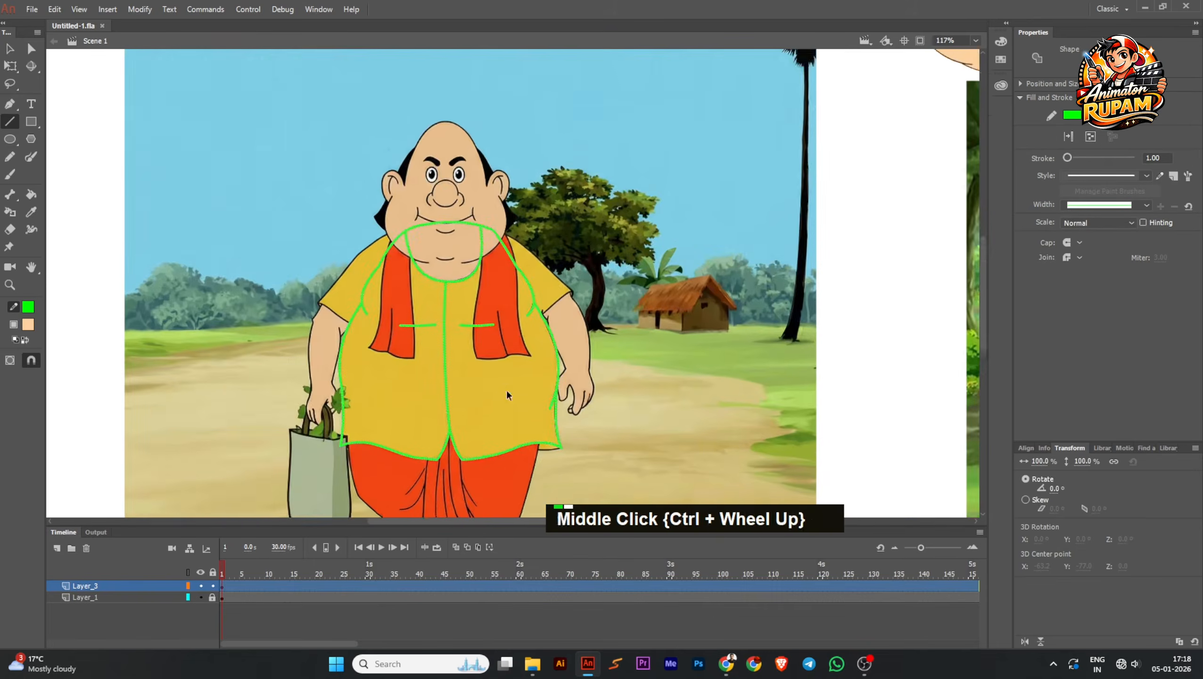
scroll(507, 390, down, 1)
scroll(472, 364, up, 1)
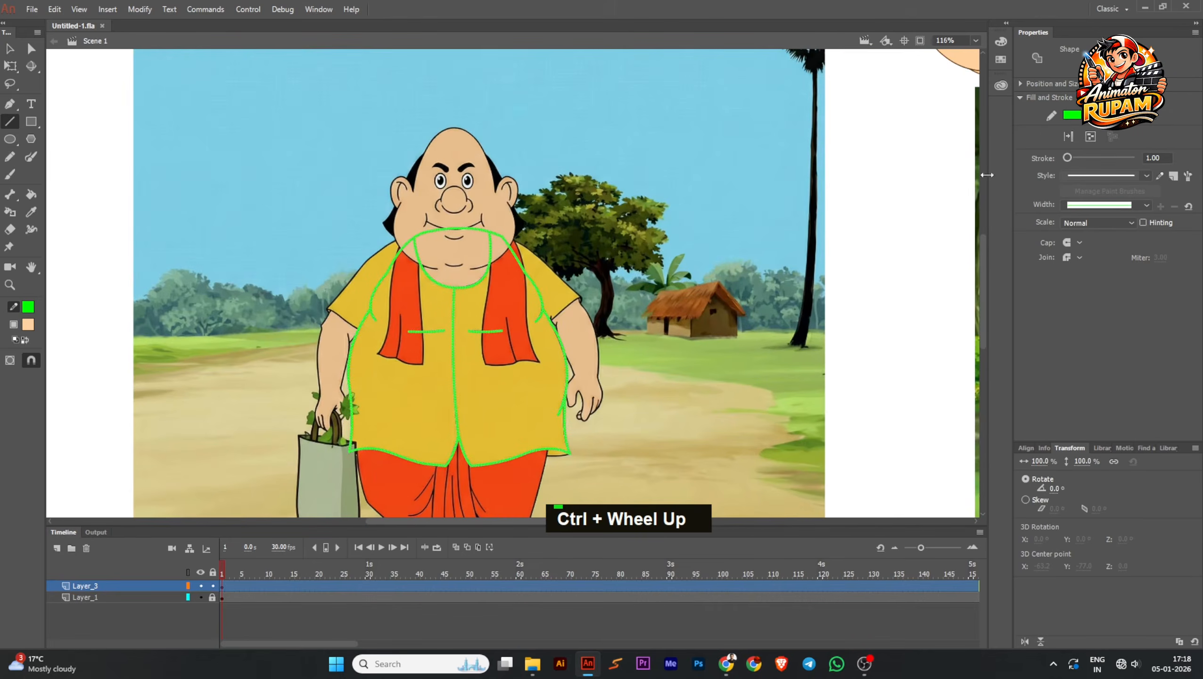
click(1090, 136)
scroll(471, 332, up, 2)
key(ctrl+s)
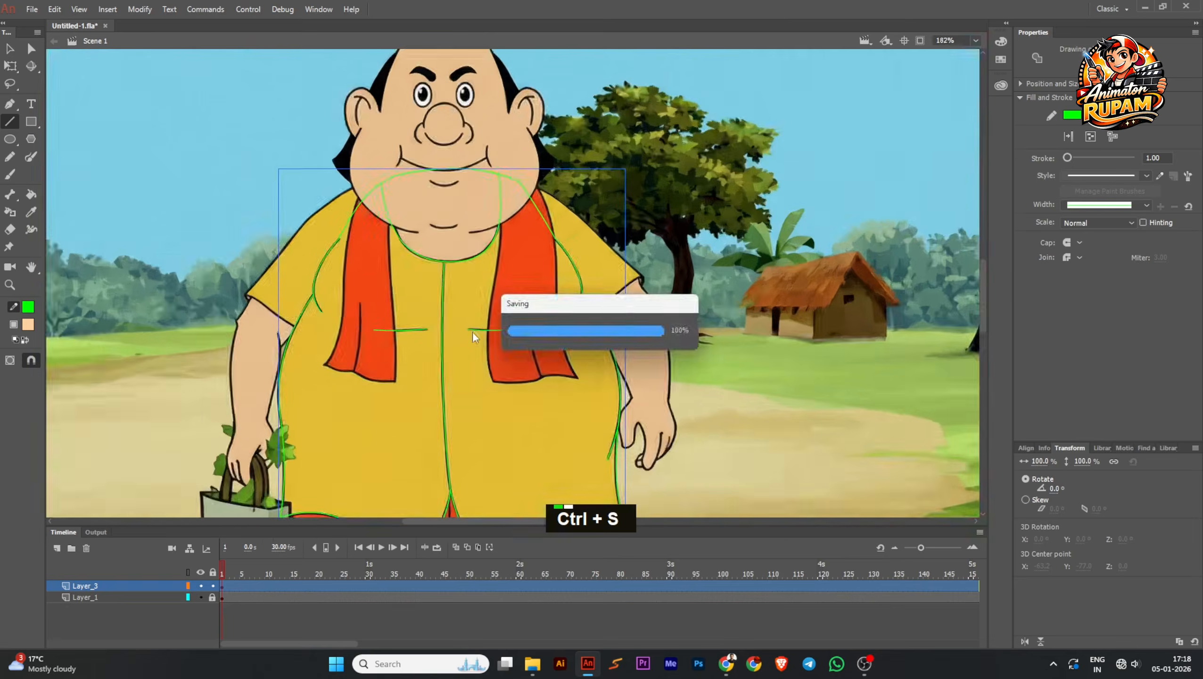
Step: Fill the shirt object with the yellow sampled from the bald man's shirt in the forest reference picture
scroll(473, 332, down, 3)
drag(636, 397, 585, 417)
scroll(409, 367, down, 1)
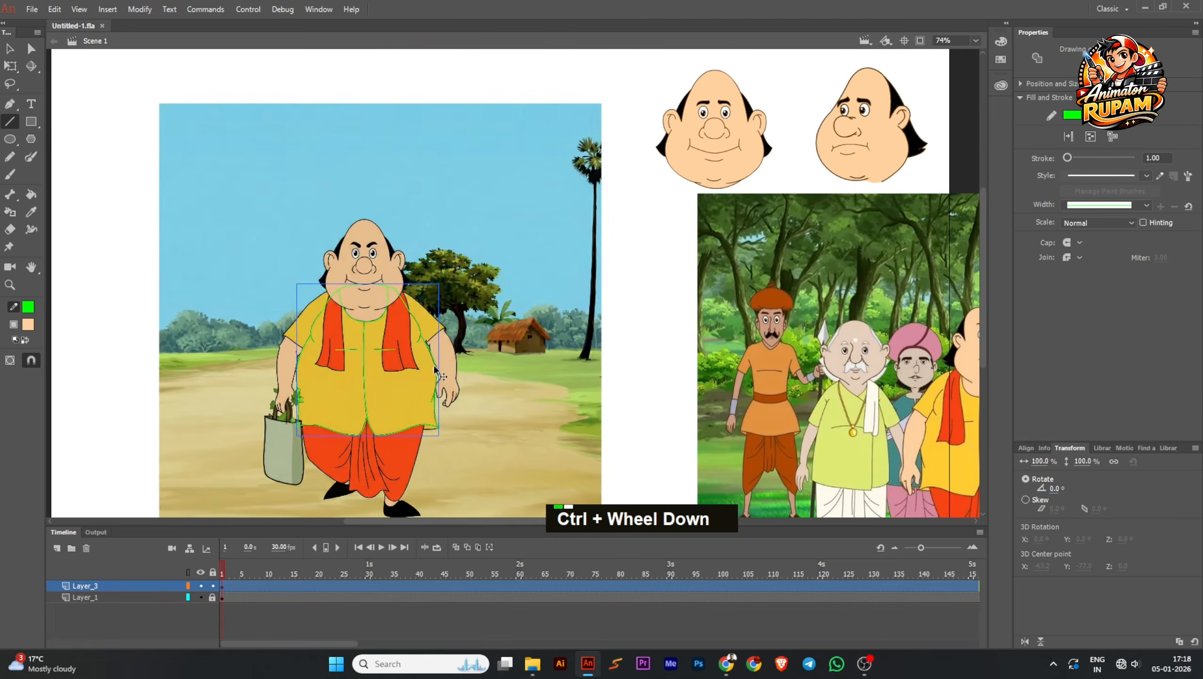
drag(448, 380, 418, 381)
scroll(419, 380, up, 1)
drag(618, 389, 347, 331)
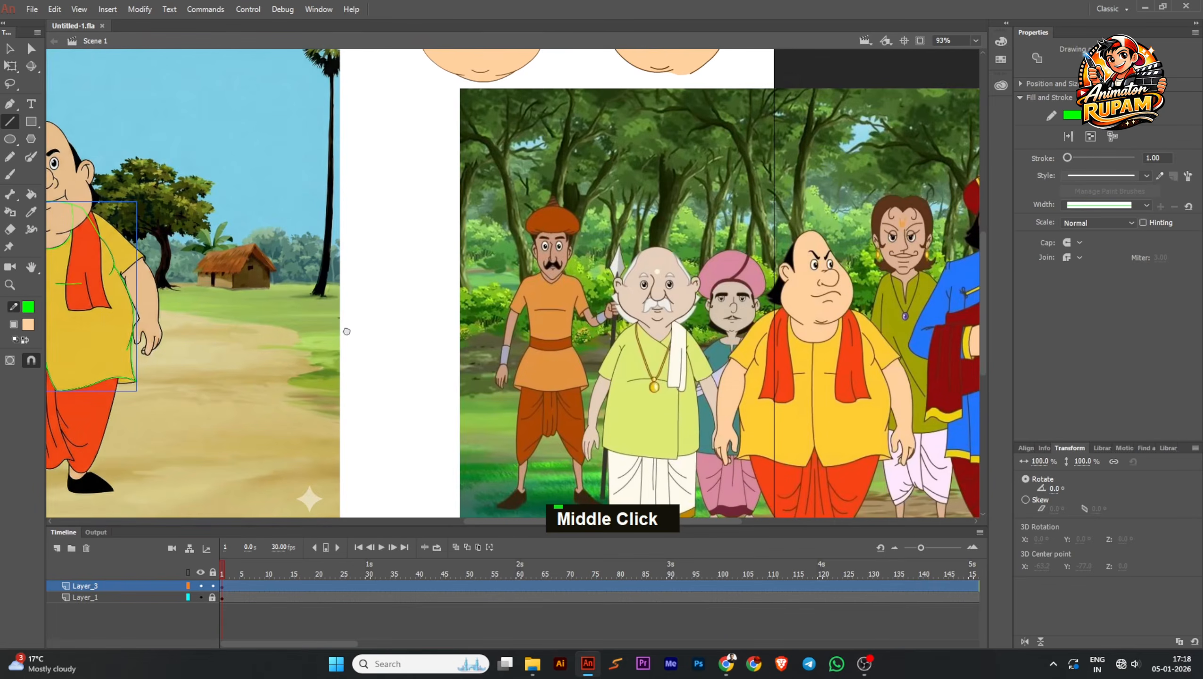
click(27, 324)
click(821, 429)
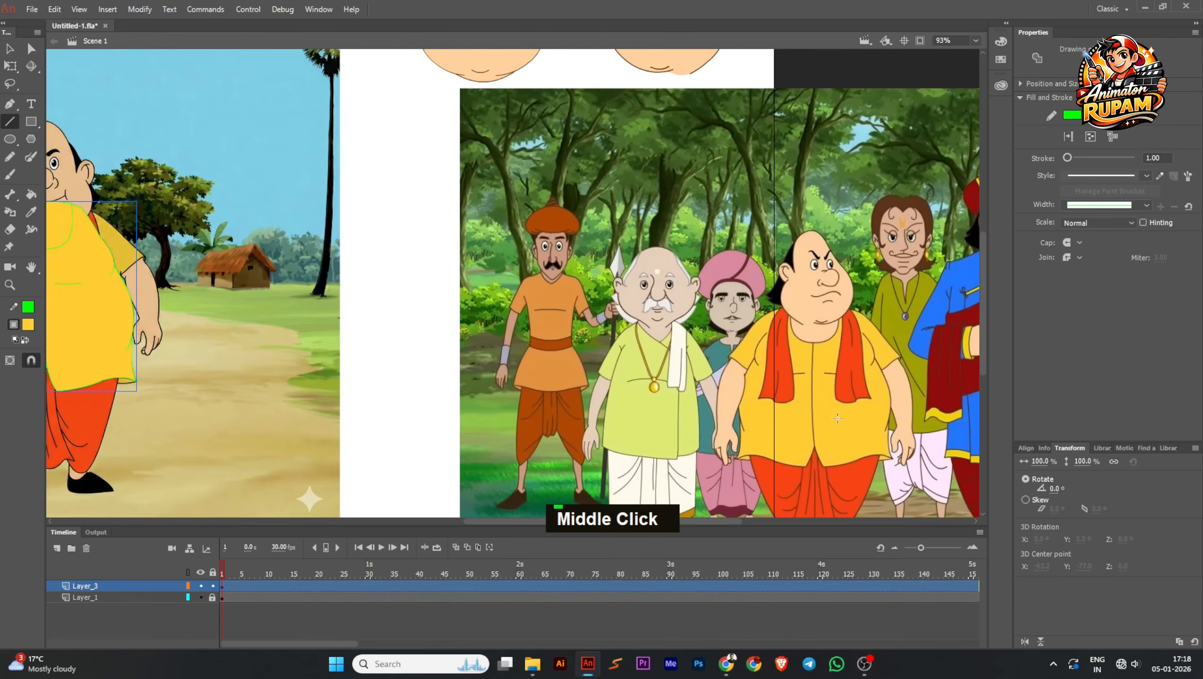
scroll(596, 391, down, 2)
drag(349, 348, 445, 386)
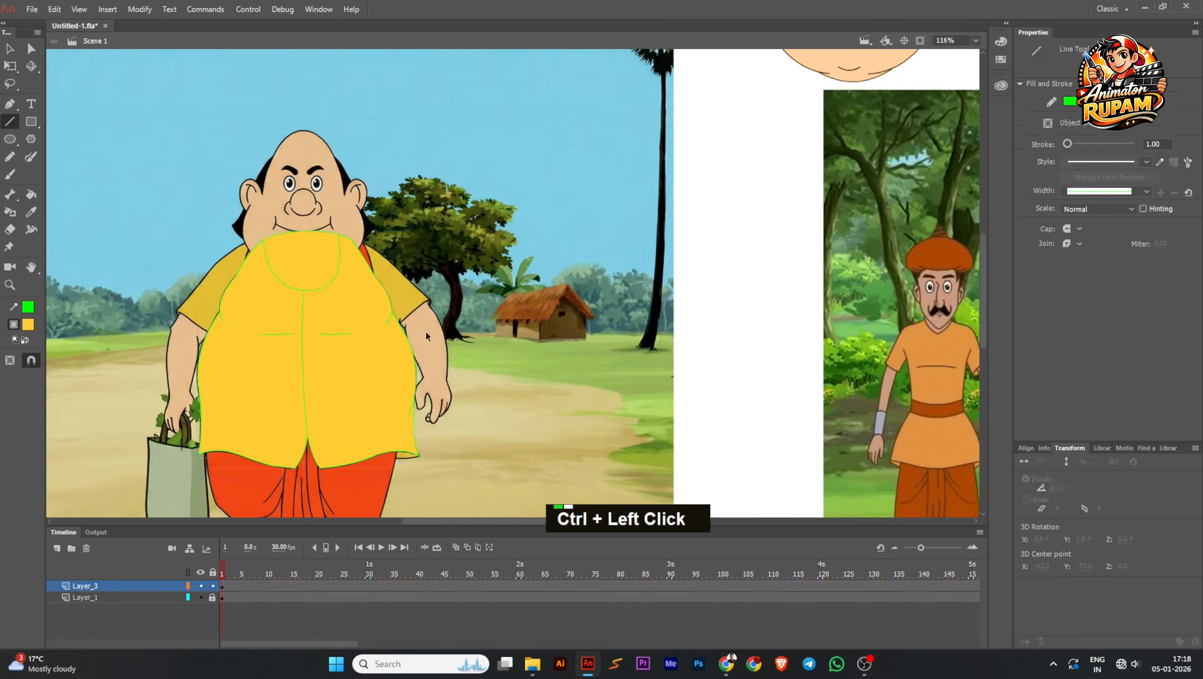
scroll(372, 380, down, 2)
drag(333, 316, 567, 409)
key(ctrl+z)
scroll(316, 293, up, 3)
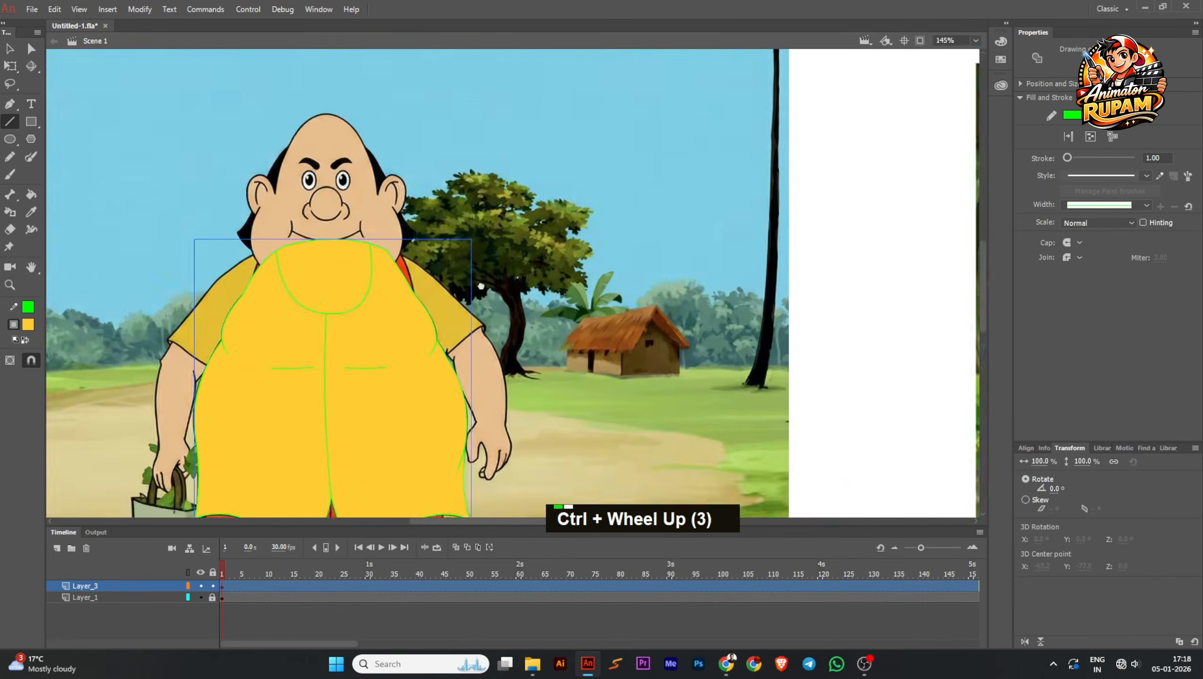
drag(479, 285, 496, 321)
Step: Deselect the shirt and sample the bald man's neck skin colour in the forest picture as the Paint Bucket fill
ctrl+click(832, 414)
scroll(834, 416, down, 3)
drag(834, 416, 390, 363)
scroll(810, 404, up, 2)
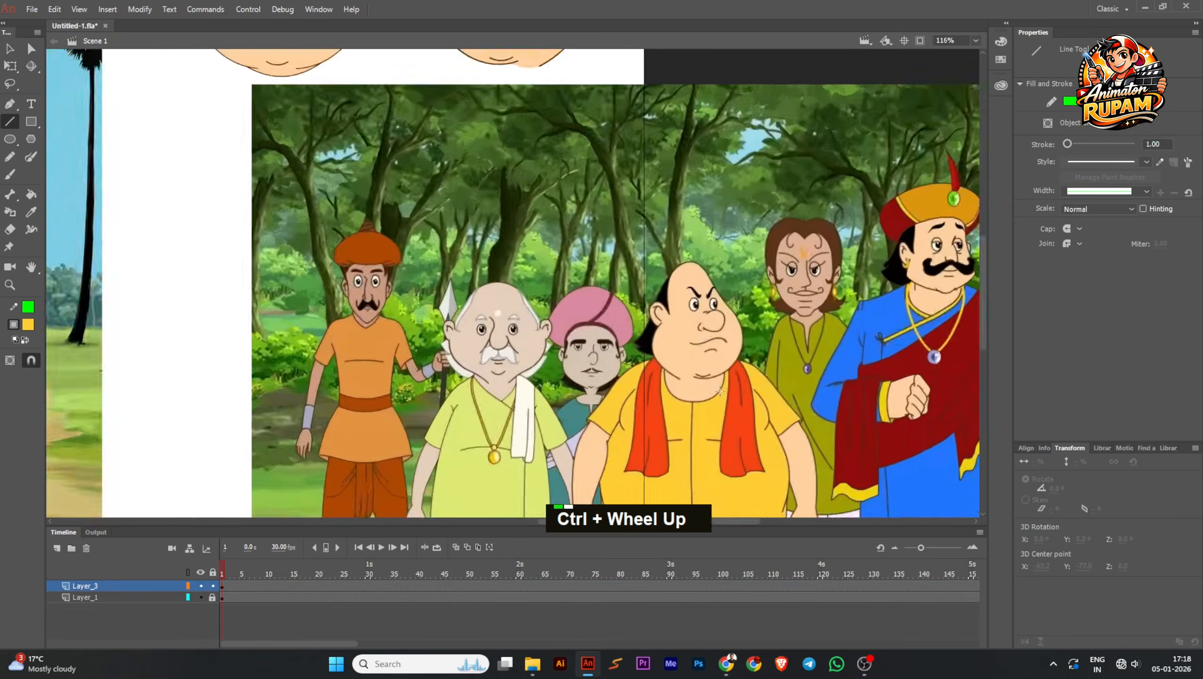
key(k)
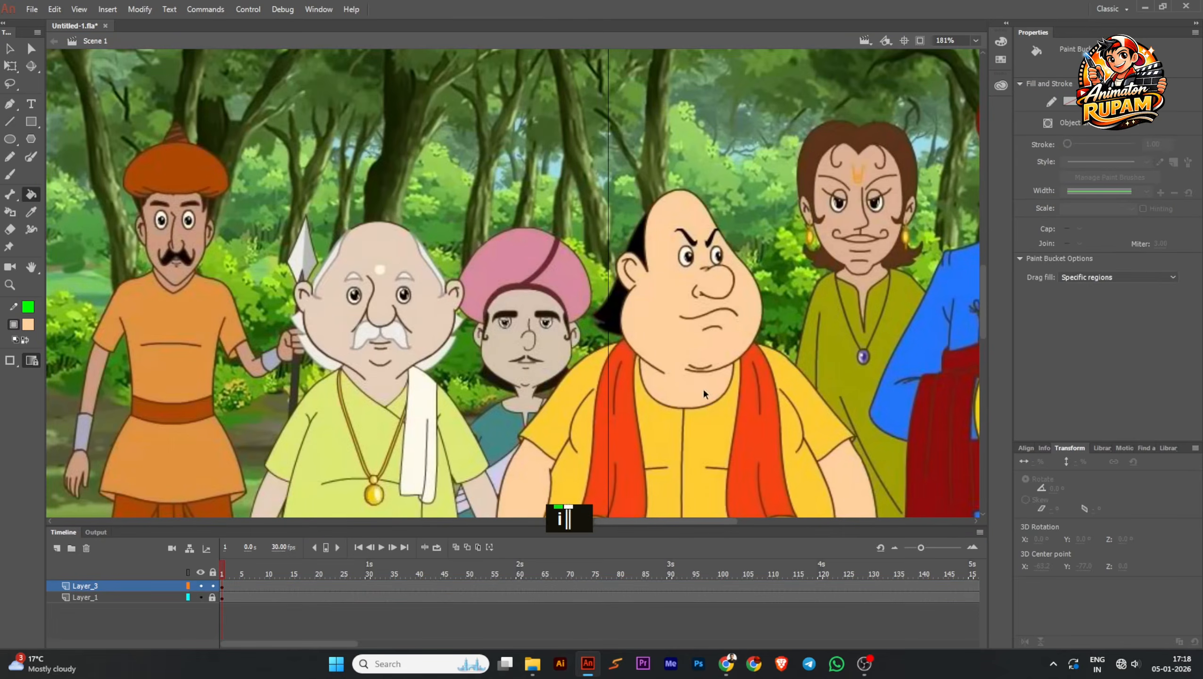
Step: Fill the neck area inside the shirt's neckline with the sampled skin colour
scroll(703, 388, down, 3)
scroll(392, 306, up, 1)
click(335, 280)
scroll(380, 314, down, 2)
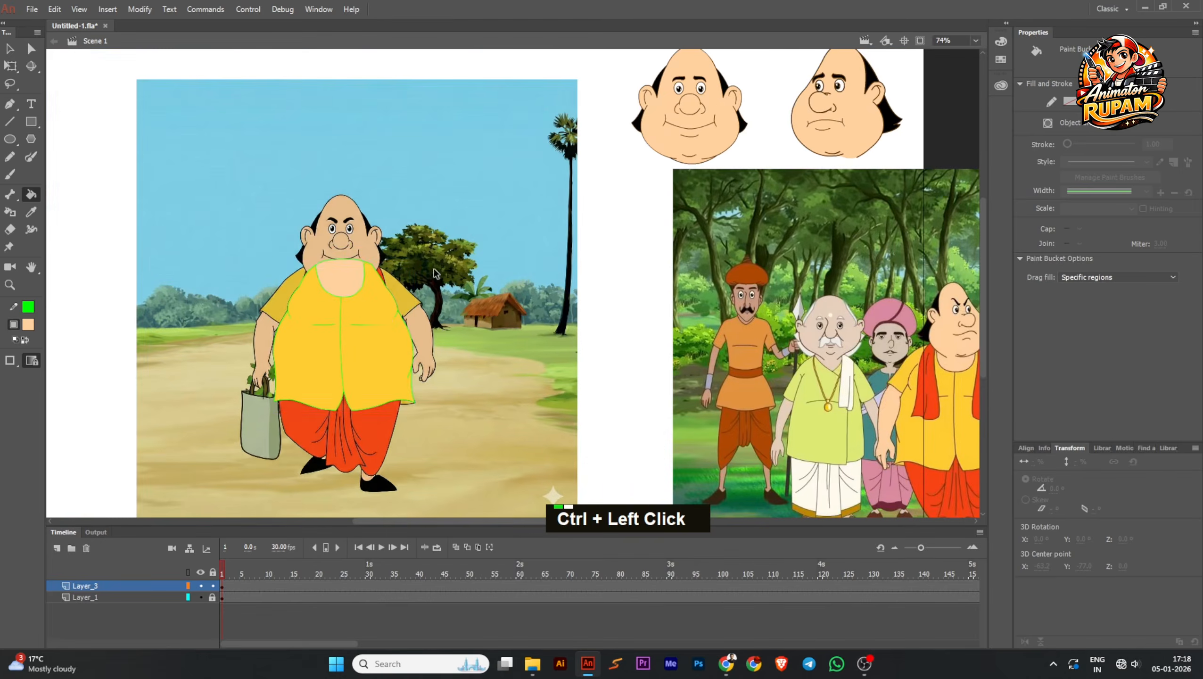
Step: Open the shirt drawing object for editing and delete the surplus outline segments at the shoulders beside the neck
ctrl+click(380, 315)
scroll(346, 288, up, 1)
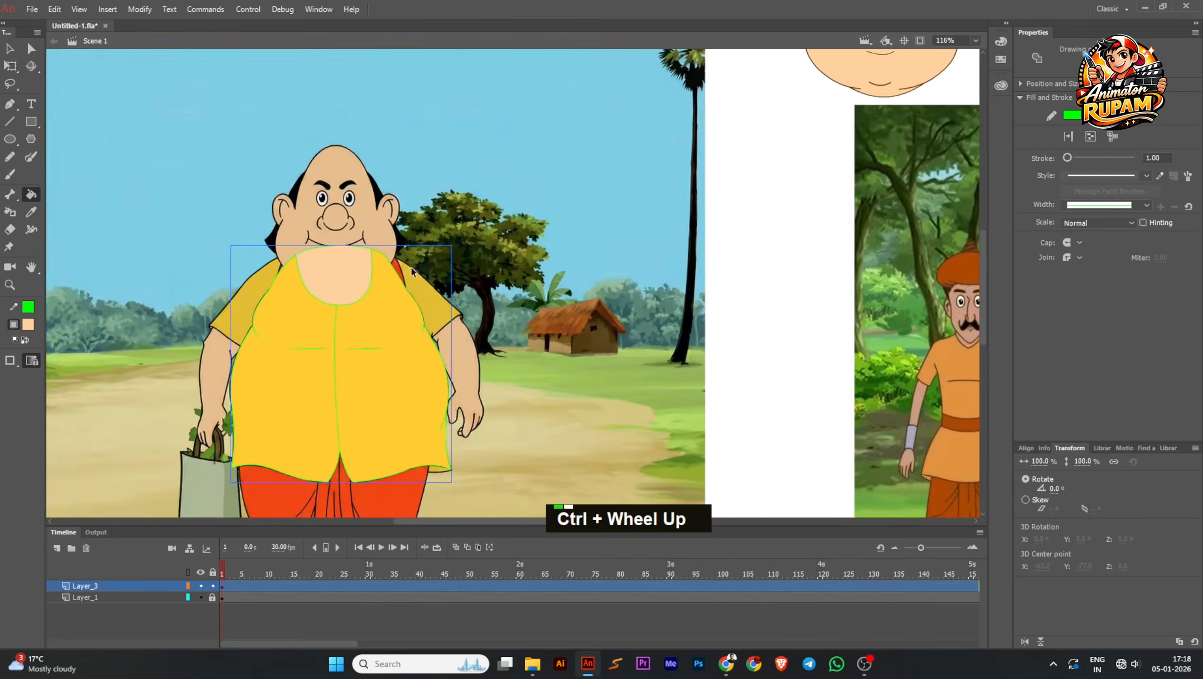
scroll(352, 285, down, 1)
scroll(323, 277, up, 4)
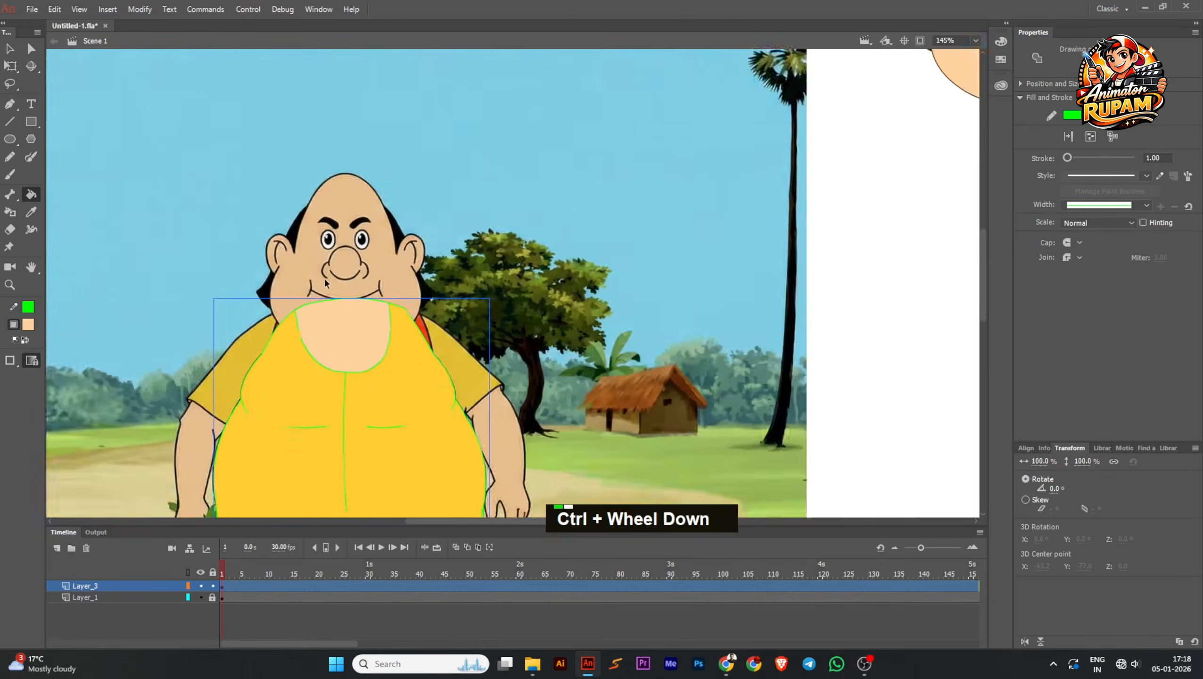
ctrl+double_click(242, 361)
ctrl+click(242, 360)
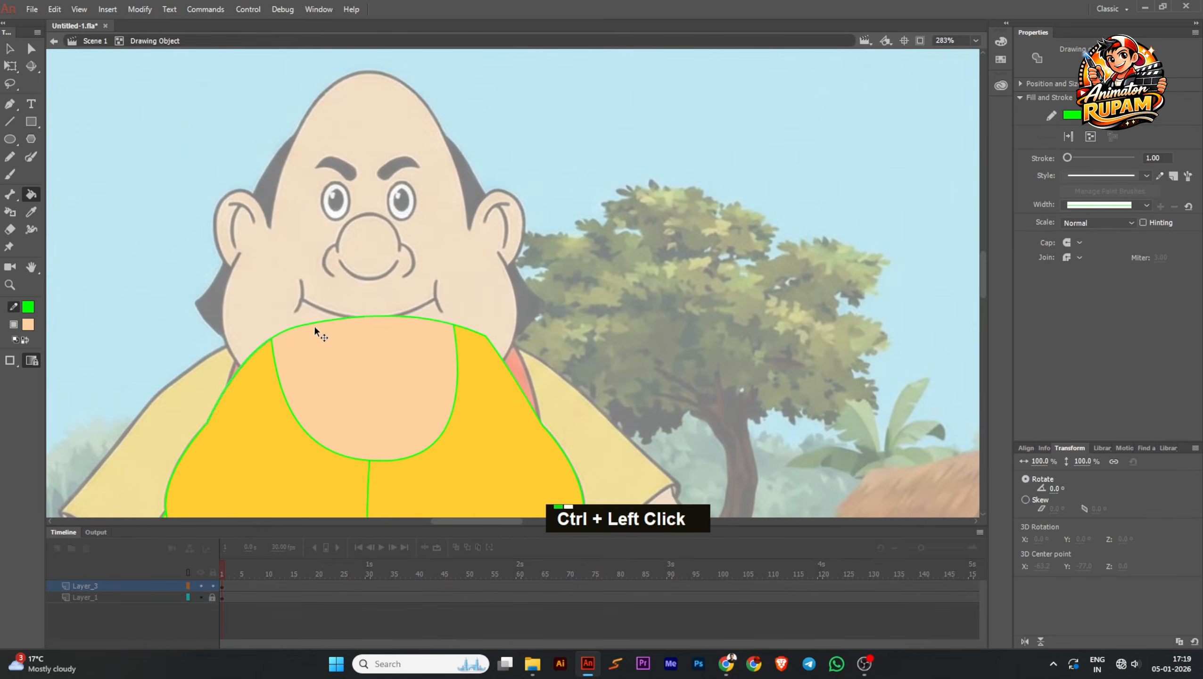
ctrl+shift+click(497, 351)
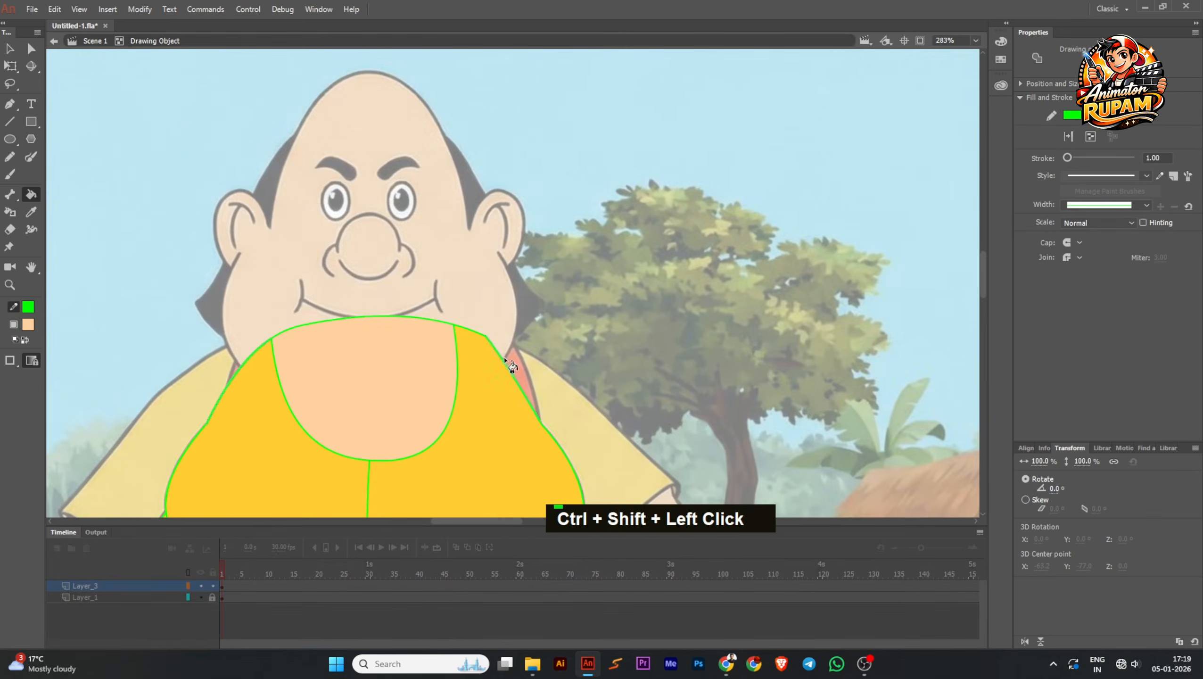
key(Delete)
scroll(452, 227, down, 4)
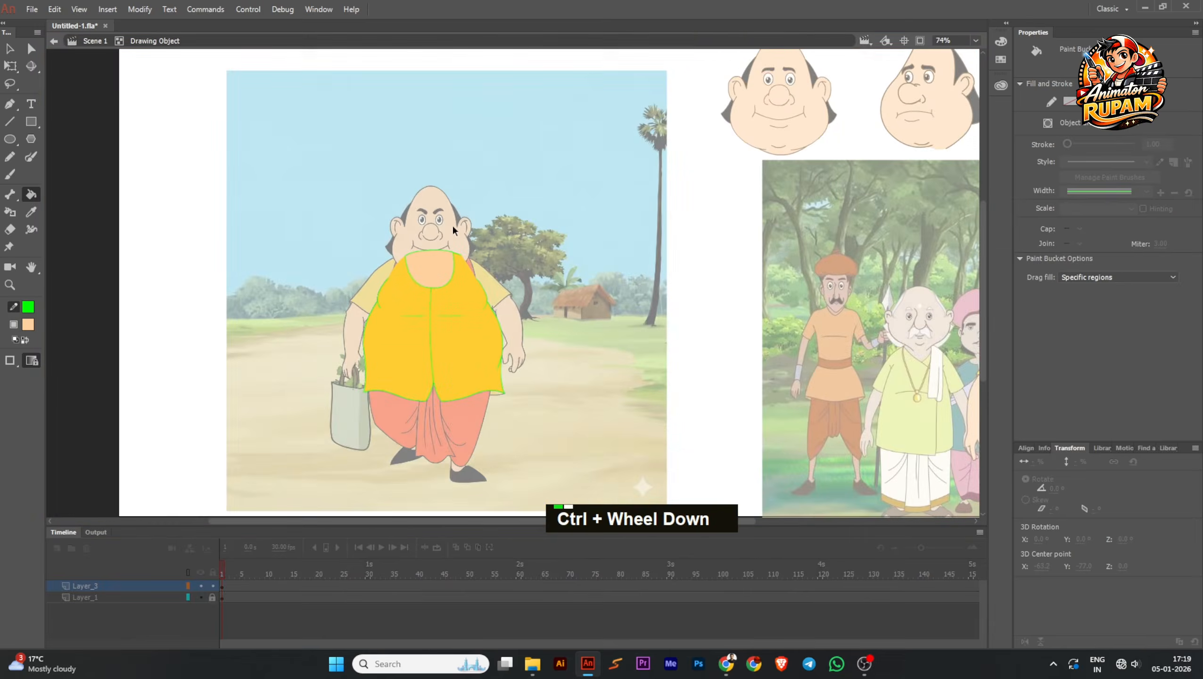
Step: Select all the shirt artwork inside the drawing object and change its stroke colour to black
drag(271, 192, 566, 443)
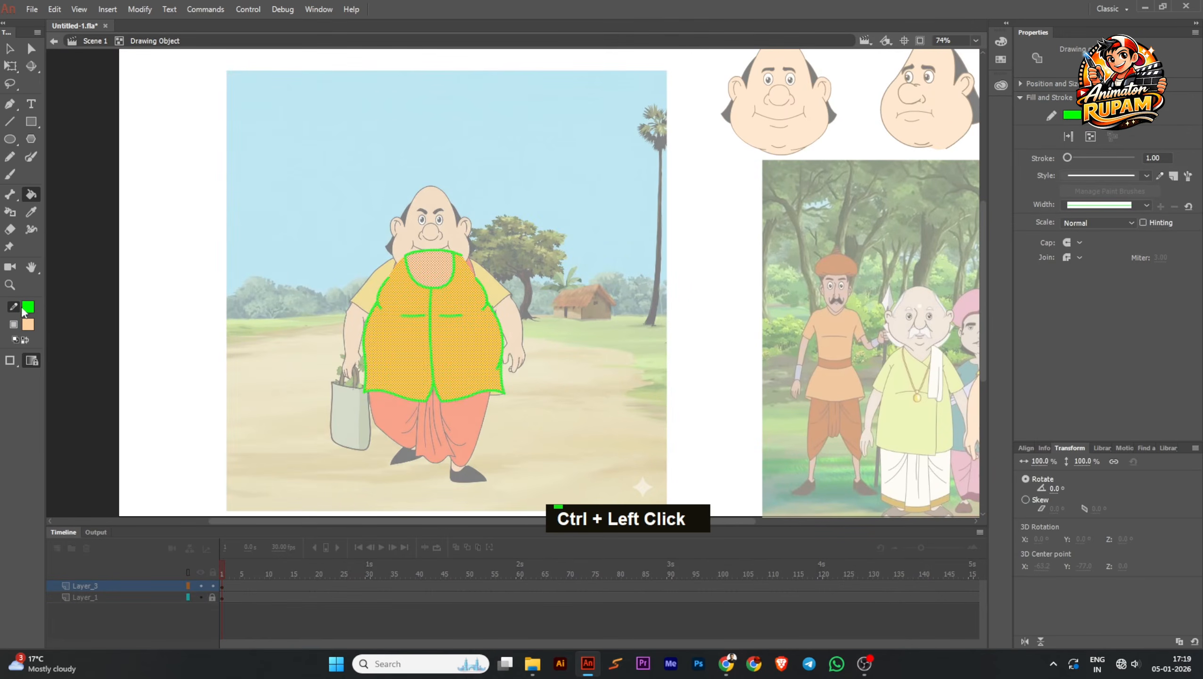
click(22, 312)
click(59, 343)
Step: Return to the main scene and recolour the shirt's stroke with the dark brown sampled from the reference head's outline
ctrl+double_click(201, 298)
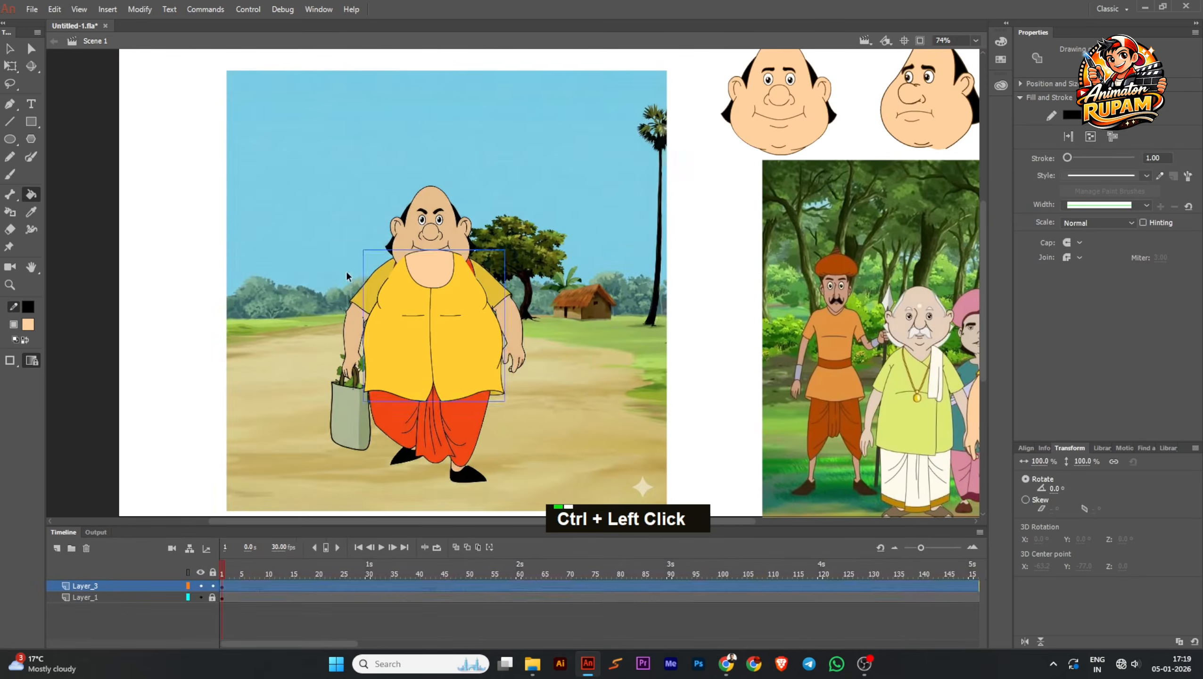
scroll(475, 371, down, 2)
scroll(705, 364, up, 2)
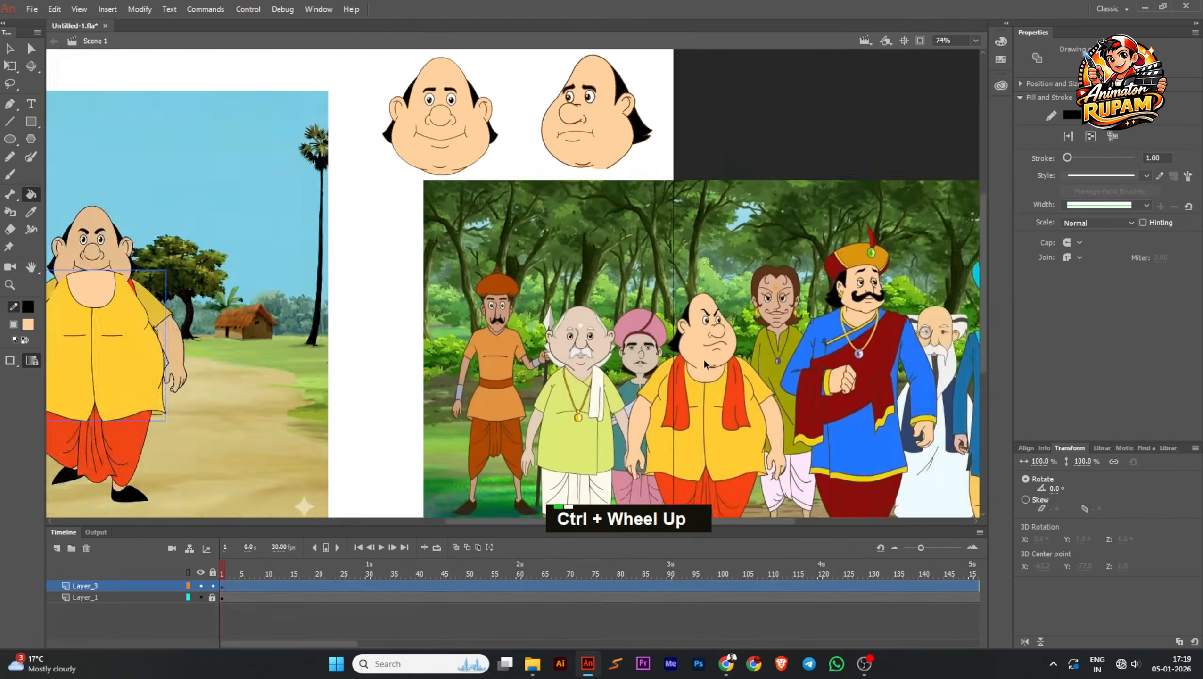
scroll(705, 364, up, 1)
scroll(422, 123, up, 4)
scroll(417, 140, down, 5)
drag(617, 278, 588, 264)
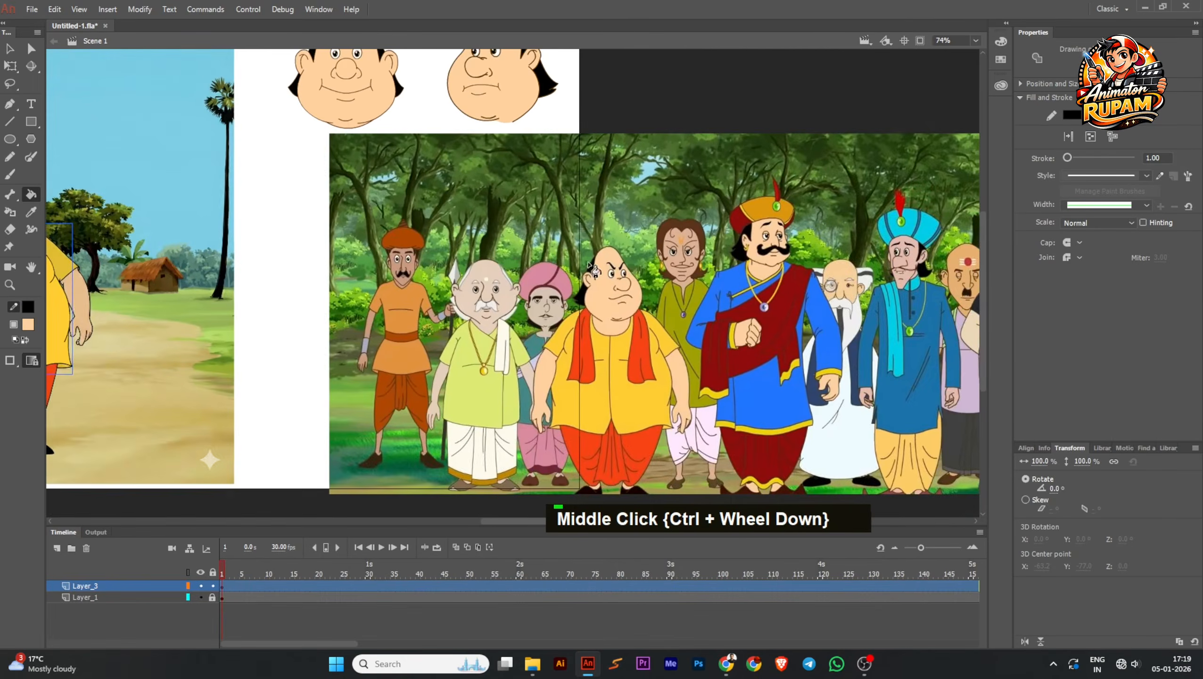
scroll(695, 359, up, 6)
scroll(695, 359, down, 4)
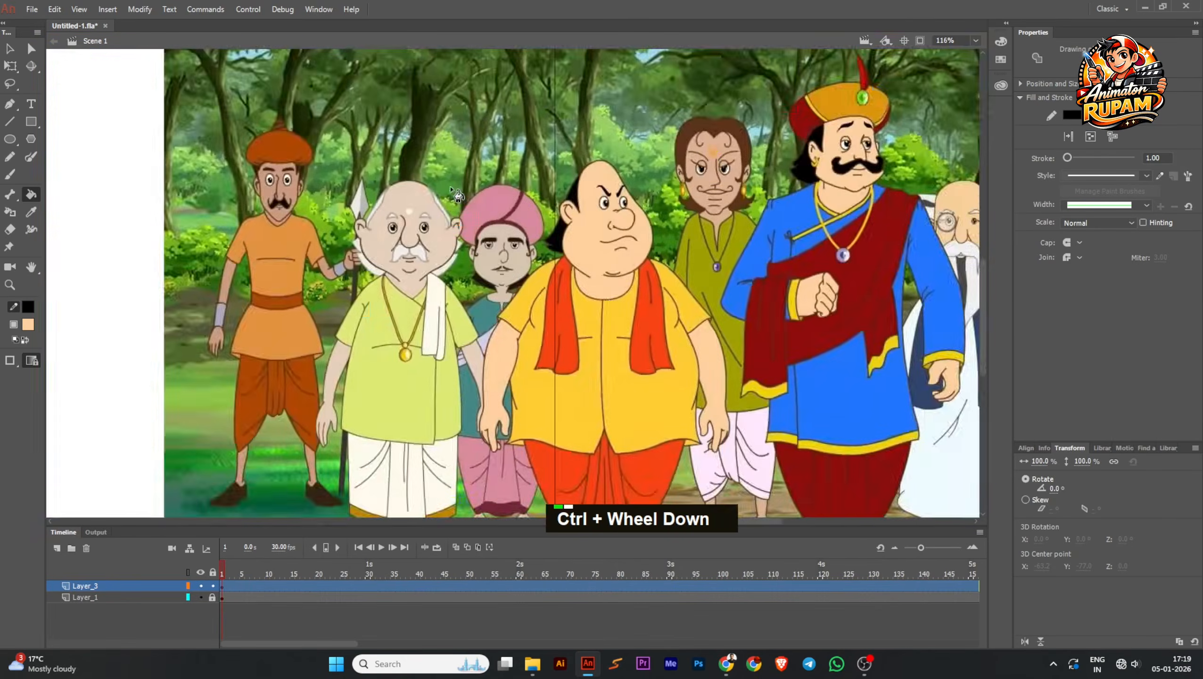
scroll(457, 194, down, 3)
scroll(489, 233, up, 4)
scroll(548, 290, up, 3)
scroll(552, 304, up, 2)
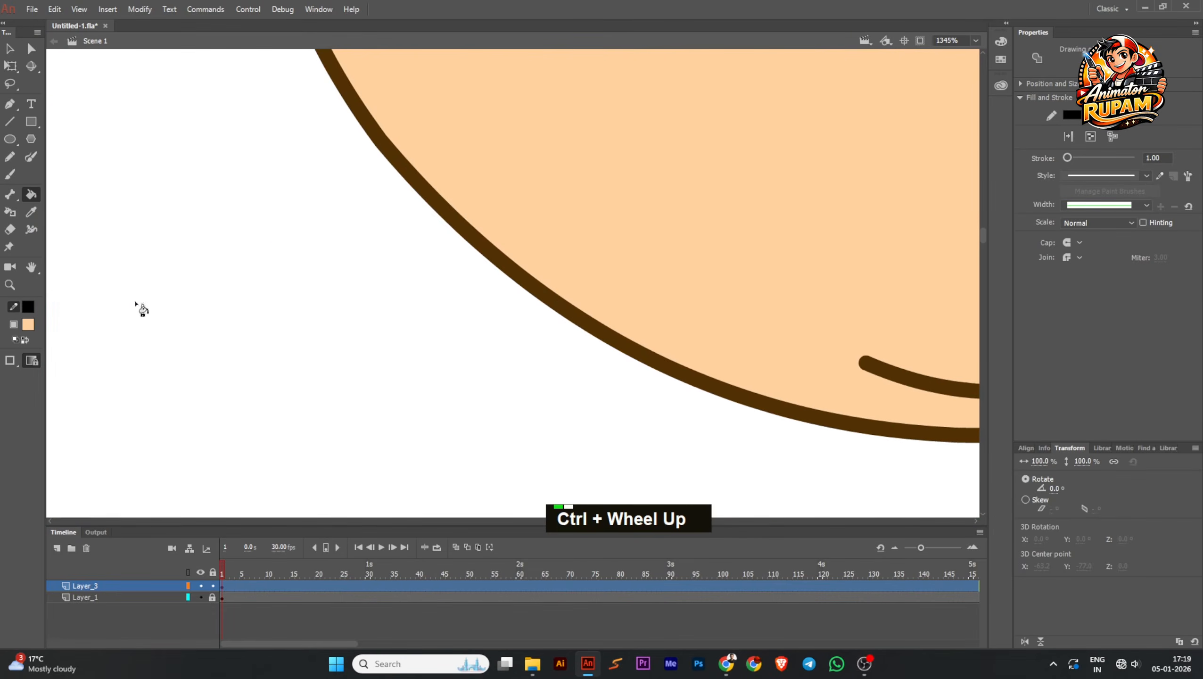
click(34, 310)
click(505, 274)
scroll(515, 274, down, 5)
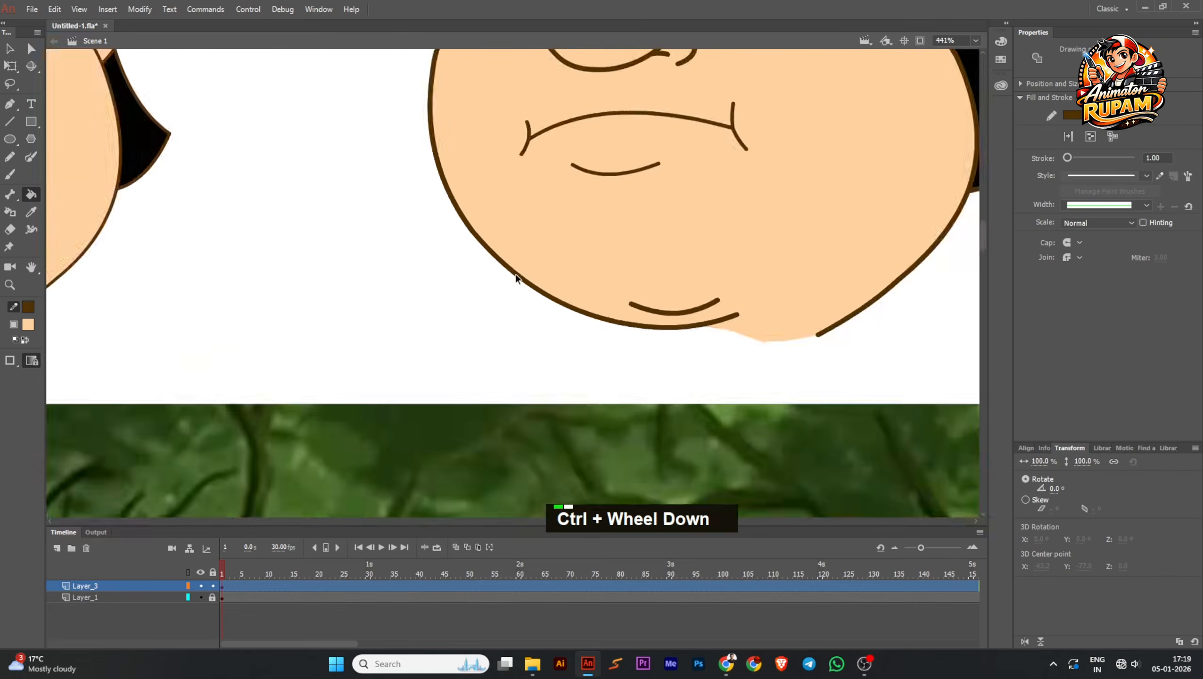
Step: Set the shirt's stroke size to 2
scroll(515, 274, down, 3)
scroll(421, 354, up, 6)
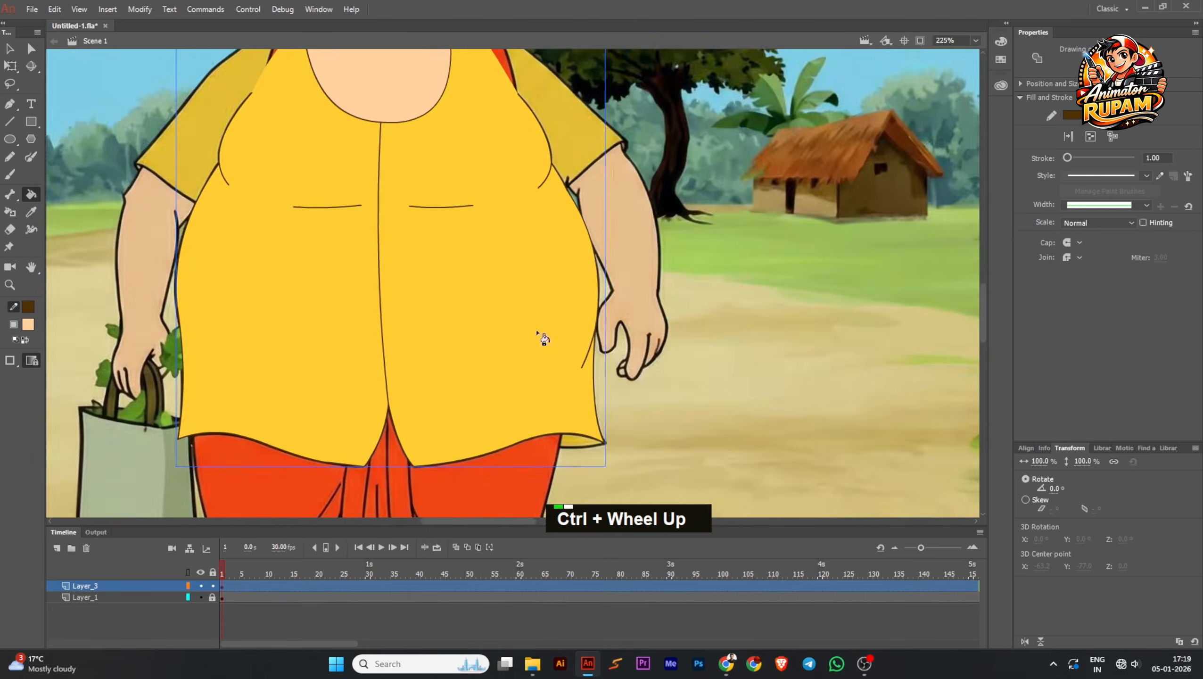
scroll(651, 339, down, 4)
scroll(575, 297, up, 3)
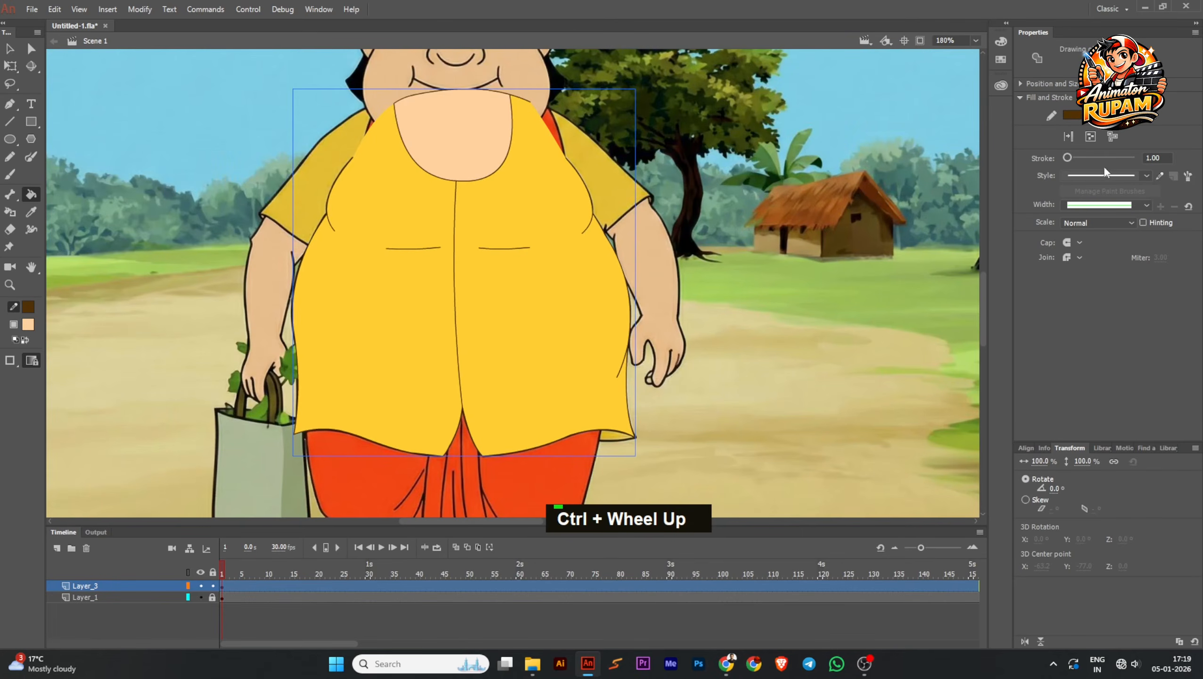
text(2)
key(Return)
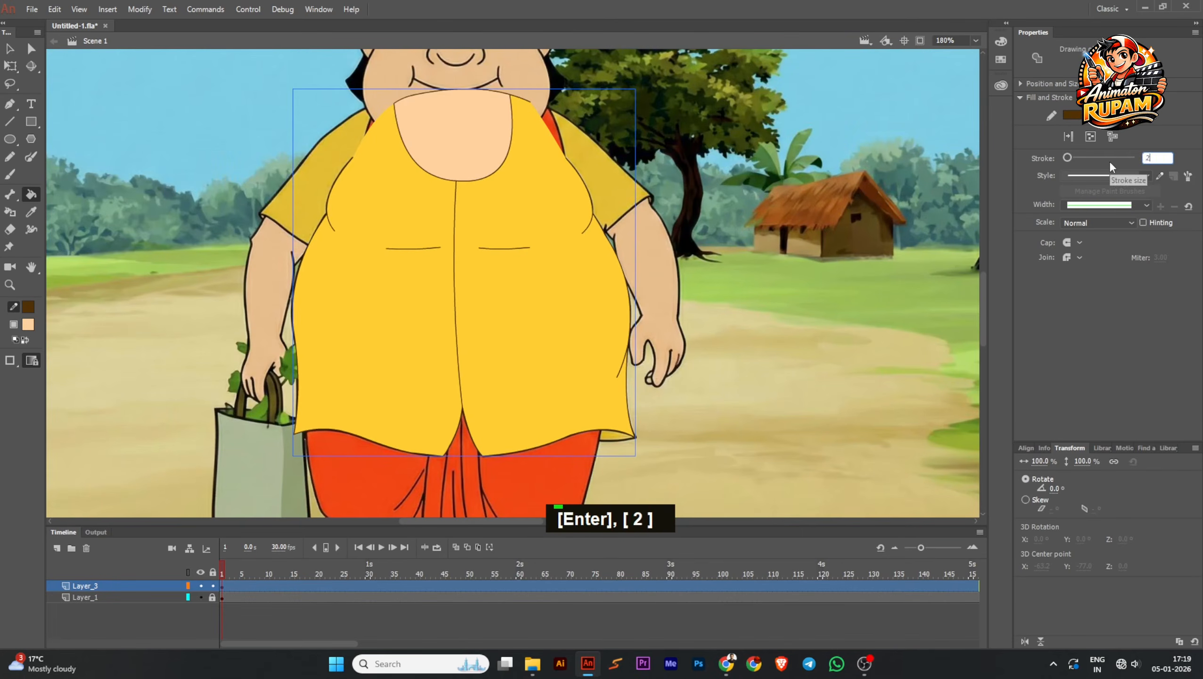
ctrl+click(706, 252)
scroll(581, 270, down, 3)
ctrl+click(580, 269)
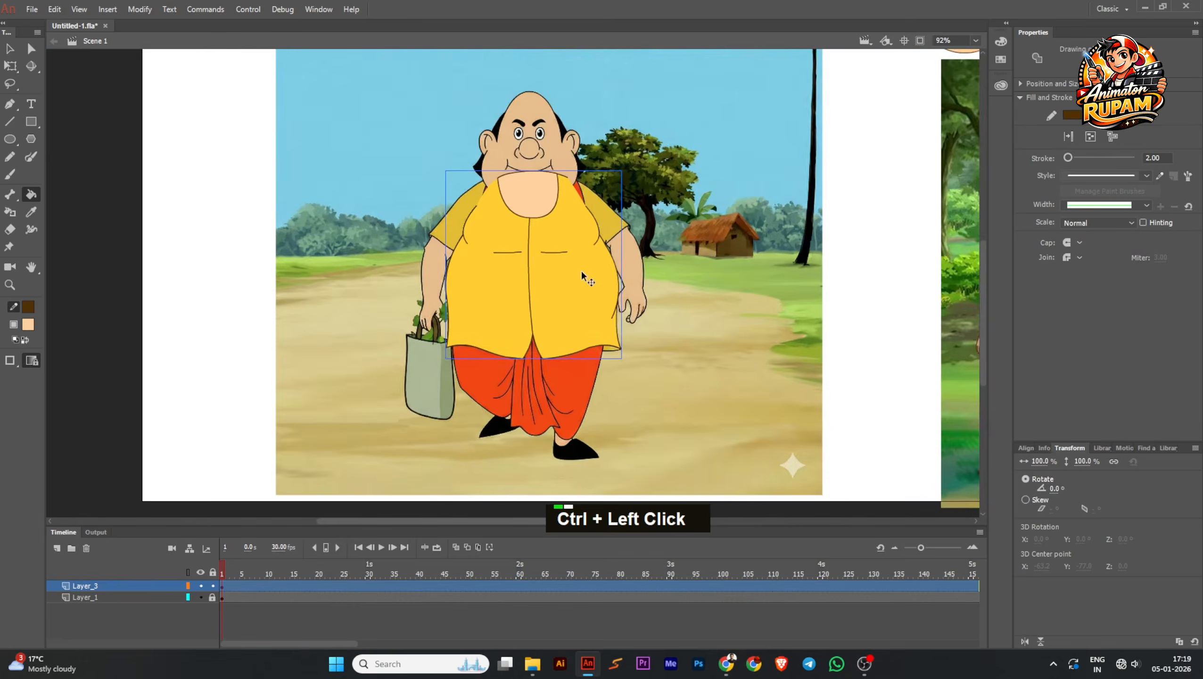
Step: Move the shirt object off the reference character to the empty area at its left and save the file
scroll(589, 246, down, 2)
key(s)
scroll(417, 260, down, 2)
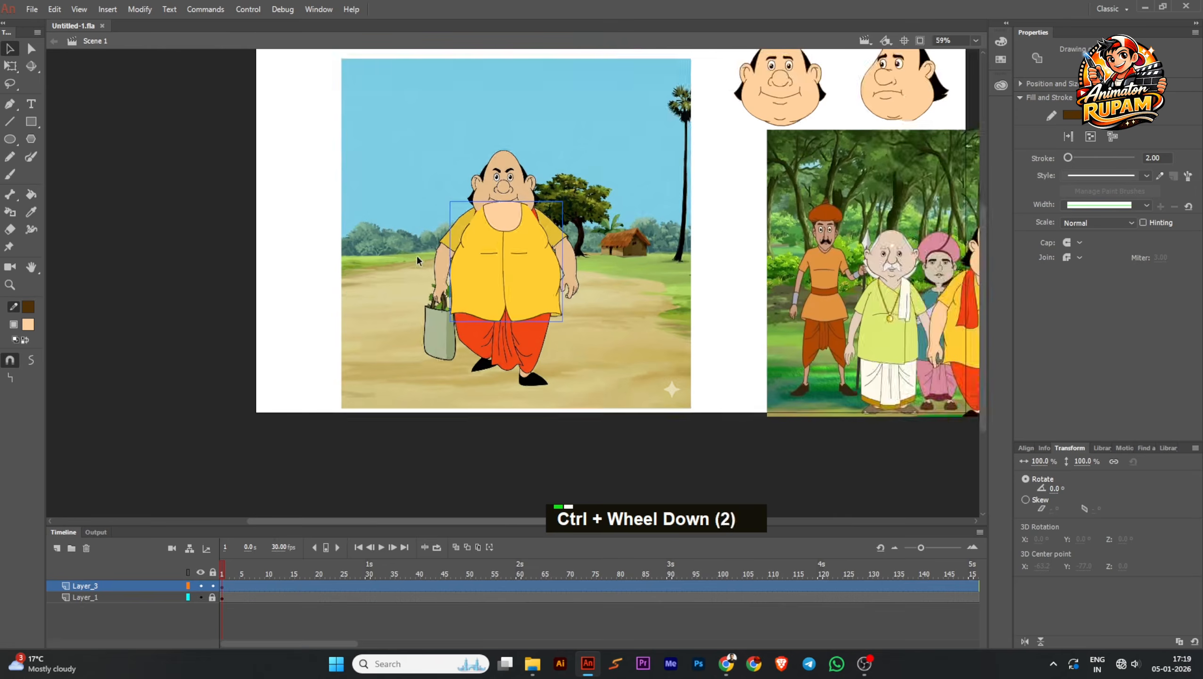
scroll(488, 263, up, 1)
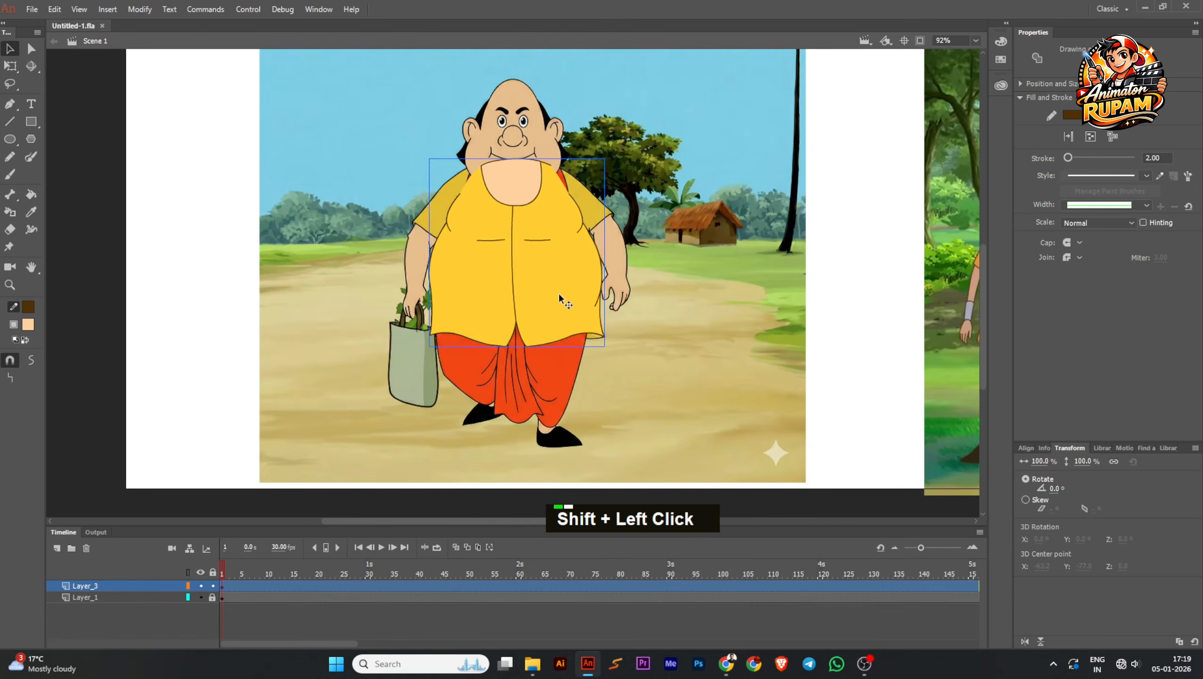
drag(560, 294, 298, 266)
key(ctrl+s)
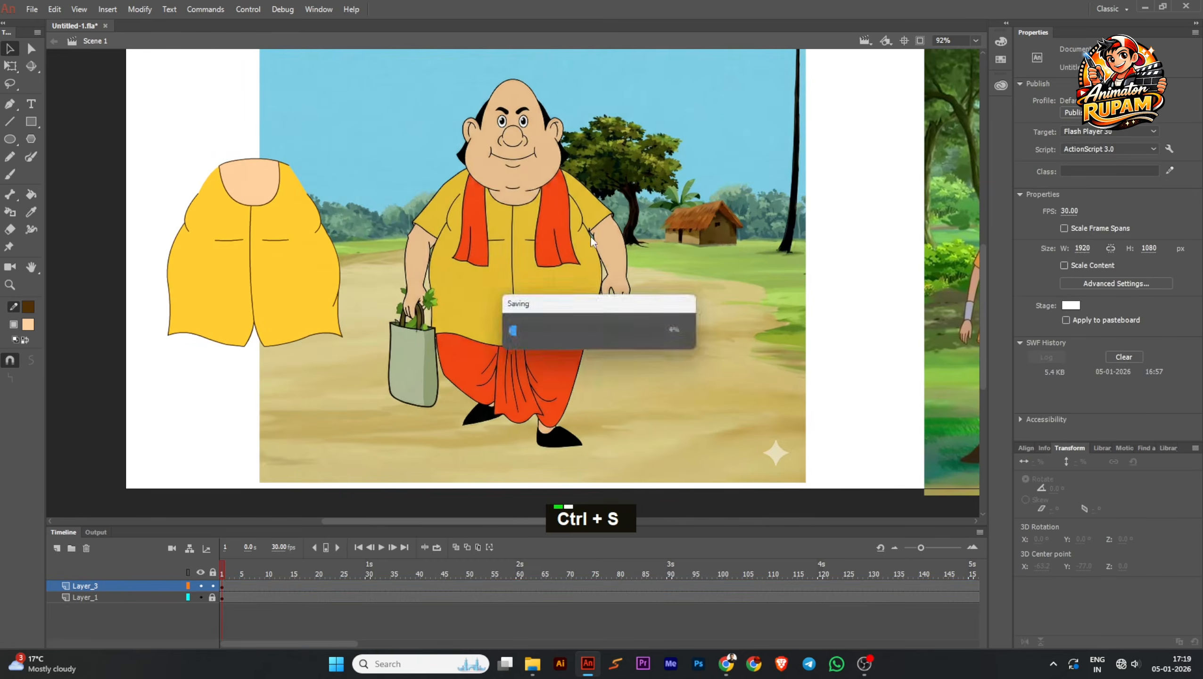
Step: Trace the upper outer edge of the right-hand scarf end with a Line tool curve and make its stroke bright green
scroll(517, 209, up, 3)
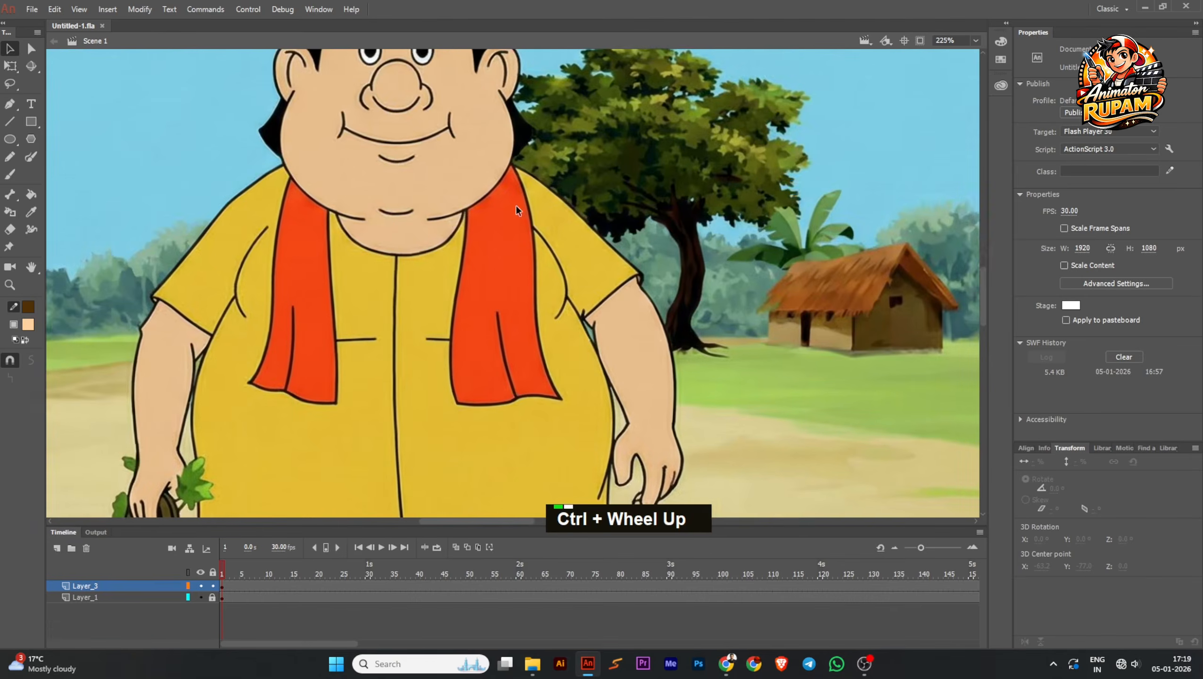
middle_click(410, 218)
key(ctrl+s)
click(9, 121)
scroll(490, 241, up, 2)
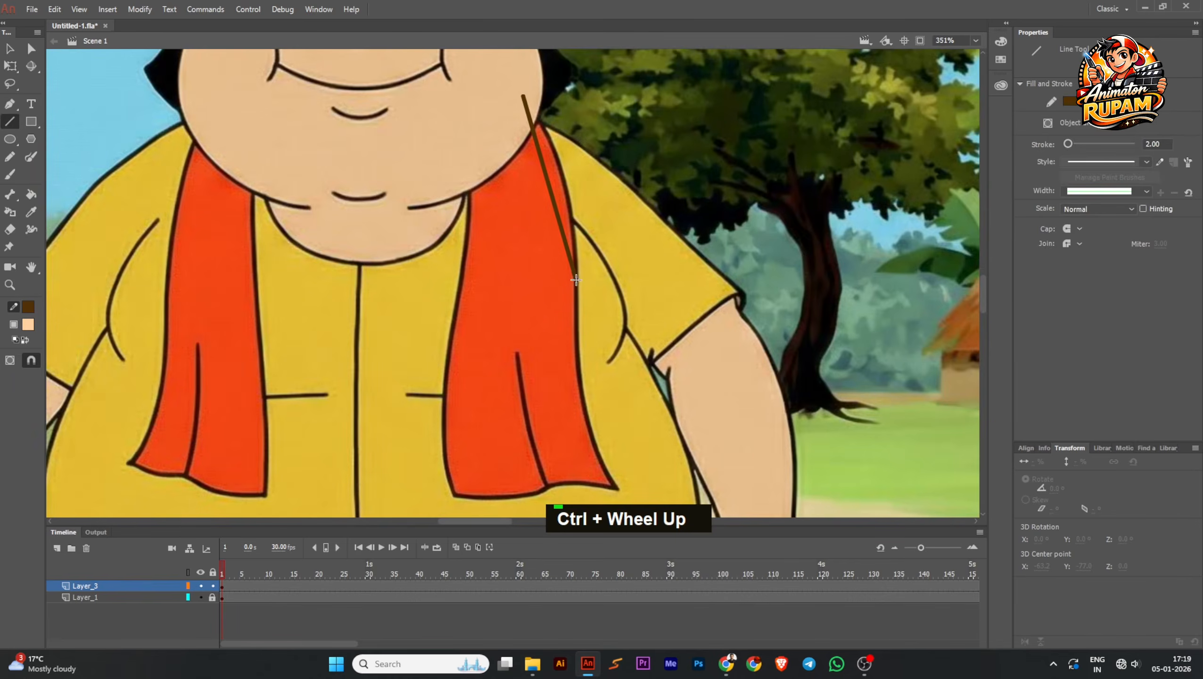
drag(561, 228, 572, 220)
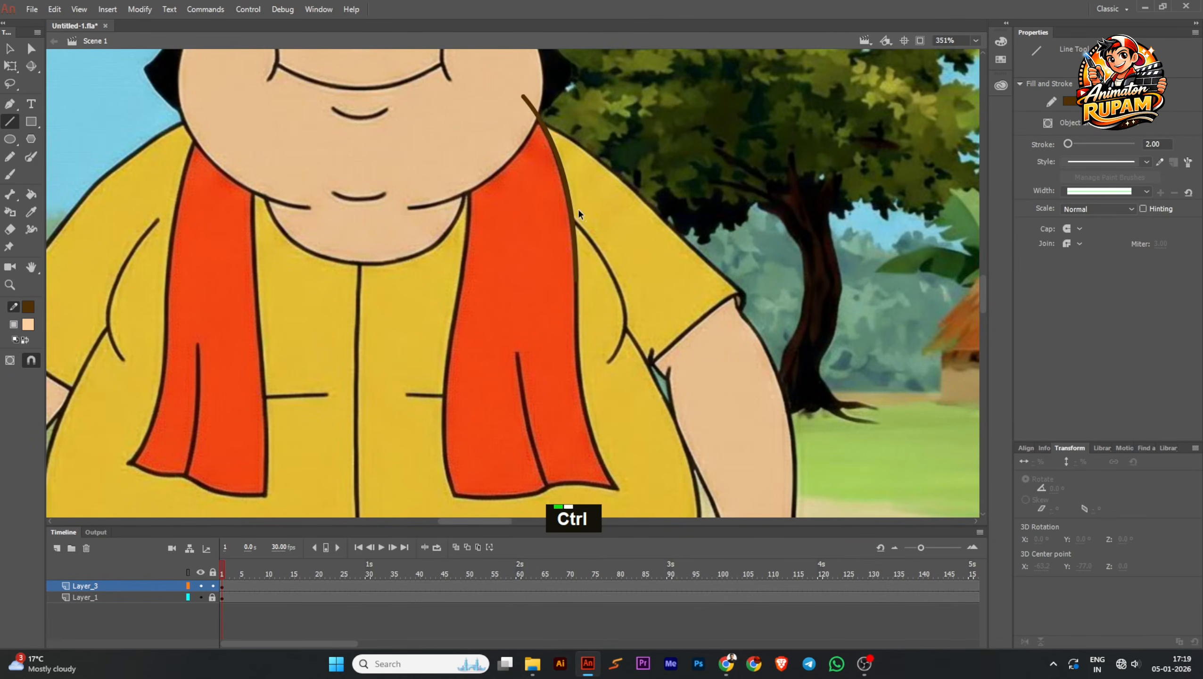
scroll(571, 207, down, 2)
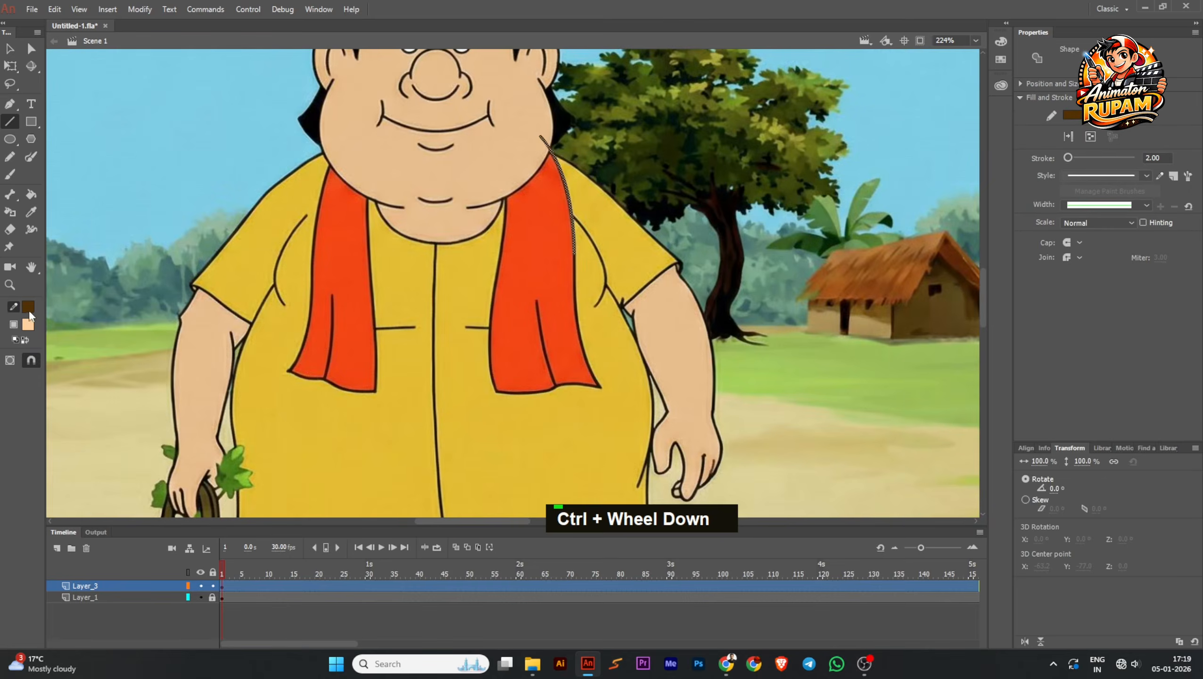
click(28, 309)
click(137, 344)
scroll(386, 283, down, 2)
ctrl+click(533, 280)
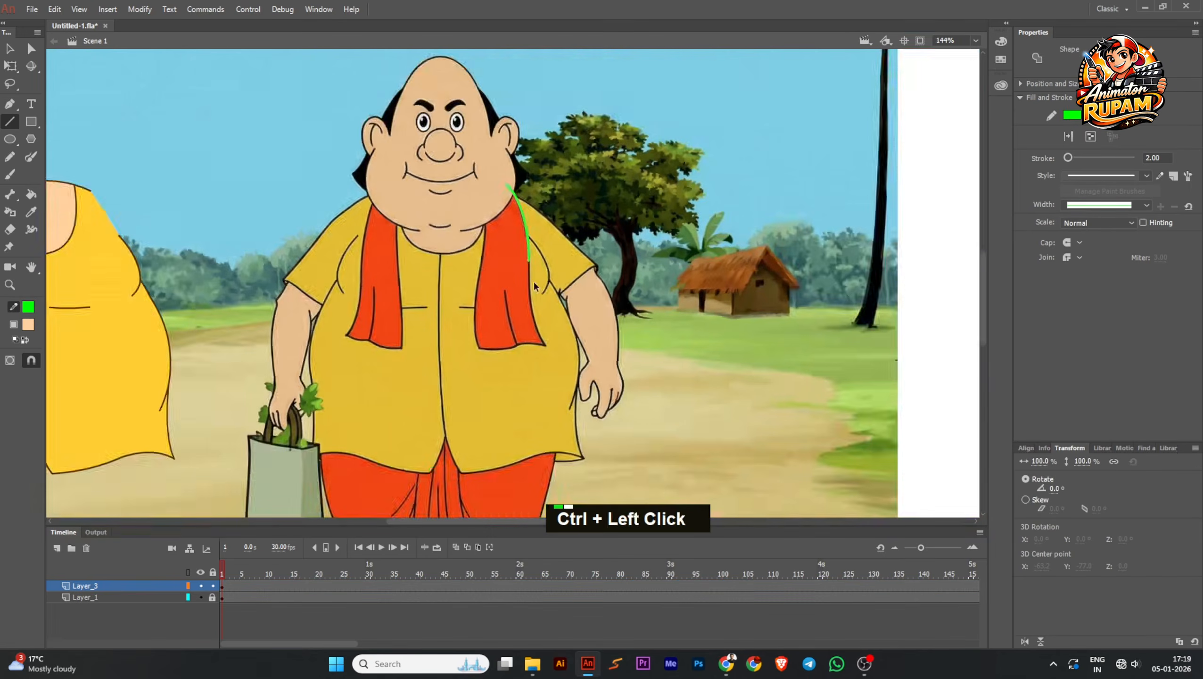
Step: Continue the outer edge of the right-hand scarf end down to its outer hem corner with a curved line
scroll(528, 258, up, 3)
drag(533, 285, 576, 472)
drag(564, 418, 545, 422)
Step: Trace the inner edge of the right-hand scarf end from the chin down to the inner hem corner with curved lines
ctrl+click(409, 311)
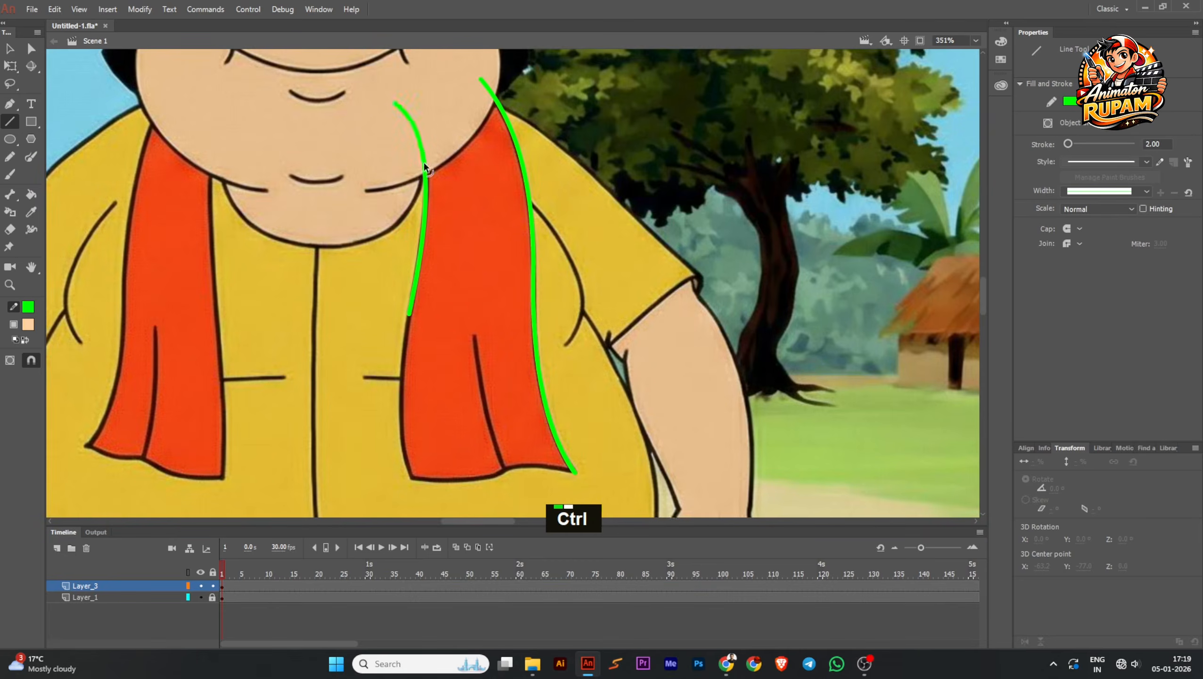
scroll(421, 328, up, 3)
drag(416, 314, 404, 312)
scroll(414, 395, up, 3)
drag(415, 397, 422, 398)
scroll(424, 376, down, 2)
middle_click(424, 352)
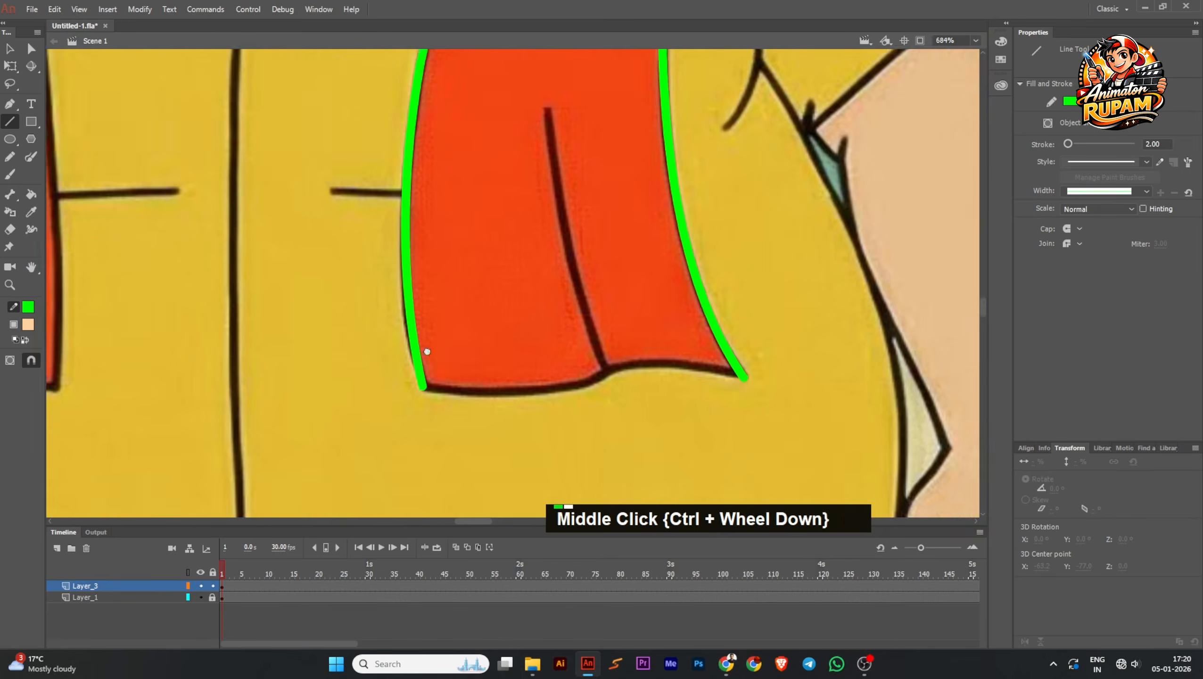
drag(423, 285, 418, 285)
Step: Trace the wavy hem of the right-hand scarf end with two curves meeting at the fold
scroll(429, 422, up, 5)
drag(438, 376, 666, 355)
scroll(444, 375, down, 4)
drag(577, 362, 591, 379)
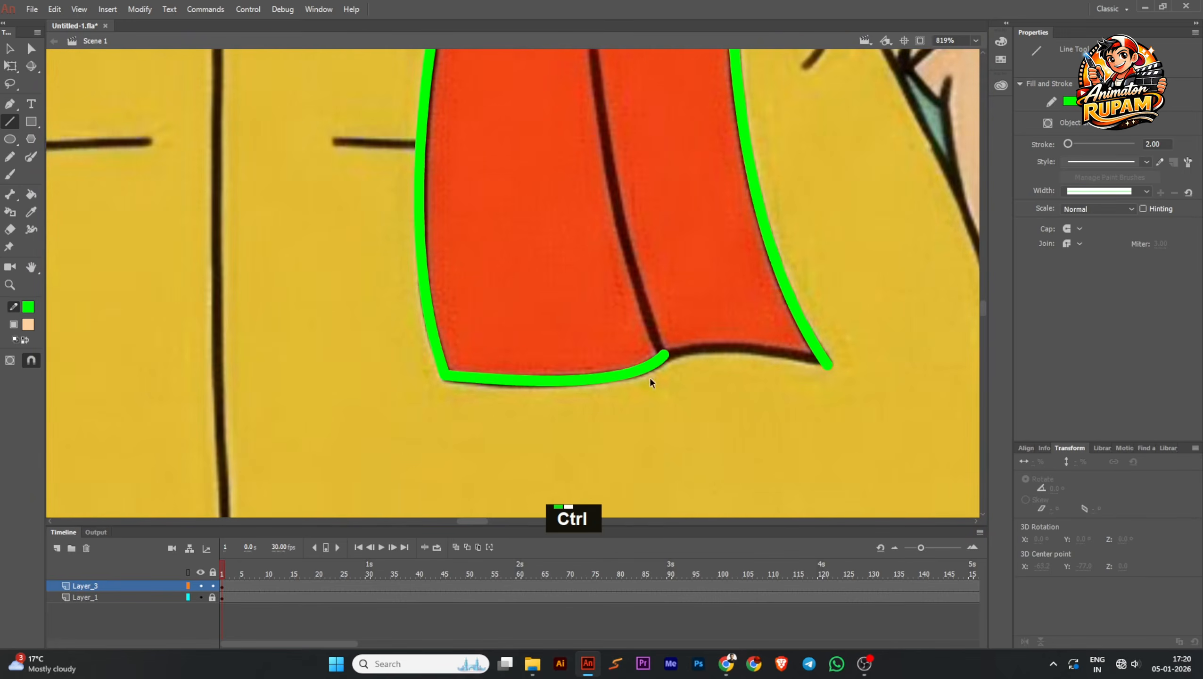
scroll(663, 351, up, 2)
drag(660, 357, 920, 370)
drag(760, 363, 755, 352)
scroll(754, 358, down, 3)
middle_click(755, 358)
Step: Trace the curved fold line inside the right-hand scarf end, starting from the hem
mouse_move(660, 442)
mouse_down()
mouse_move(616, 340)
mouse_move(601, 194)
mouse_up()
drag(636, 336, 620, 338)
scroll(620, 339, down, 1)
scroll(620, 340, down, 5)
scroll(618, 181, up, 3)
Step: Close the top of the right-hand scarf outline with a straight line across the chin and save the file
drag(622, 177, 536, 197)
scroll(537, 198, down, 4)
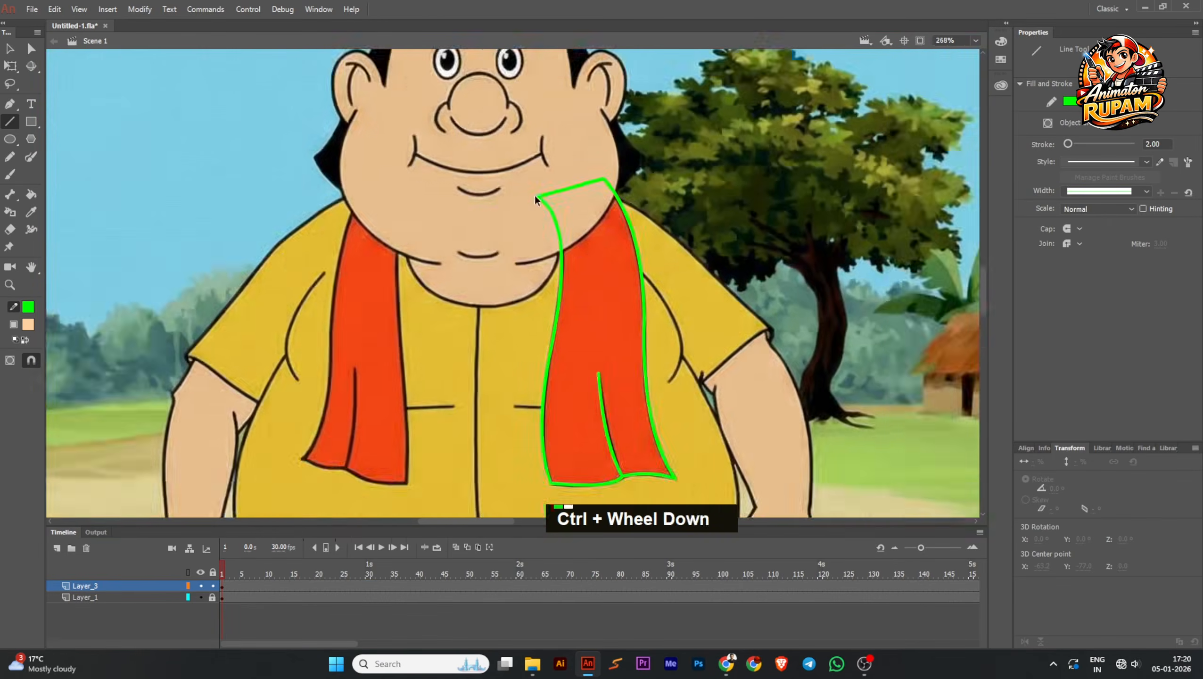
drag(511, 157, 626, 365)
click(1085, 139)
Step: Trace the inner edge of the left-hand scarf end from the chin to the hem with lines bent to match the reference
scroll(472, 181, up, 3)
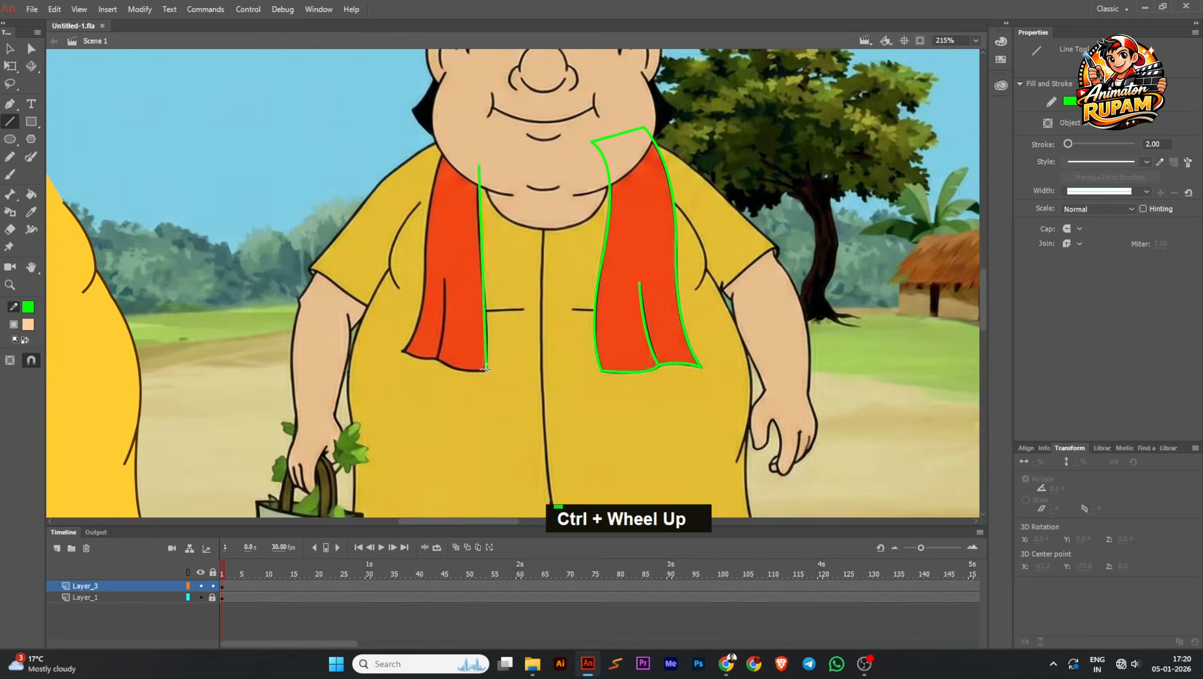
drag(486, 370, 487, 371)
scroll(485, 325, up, 2)
drag(486, 347, 489, 348)
scroll(494, 205, up, 3)
drag(482, 225, 469, 226)
middle_click(472, 93)
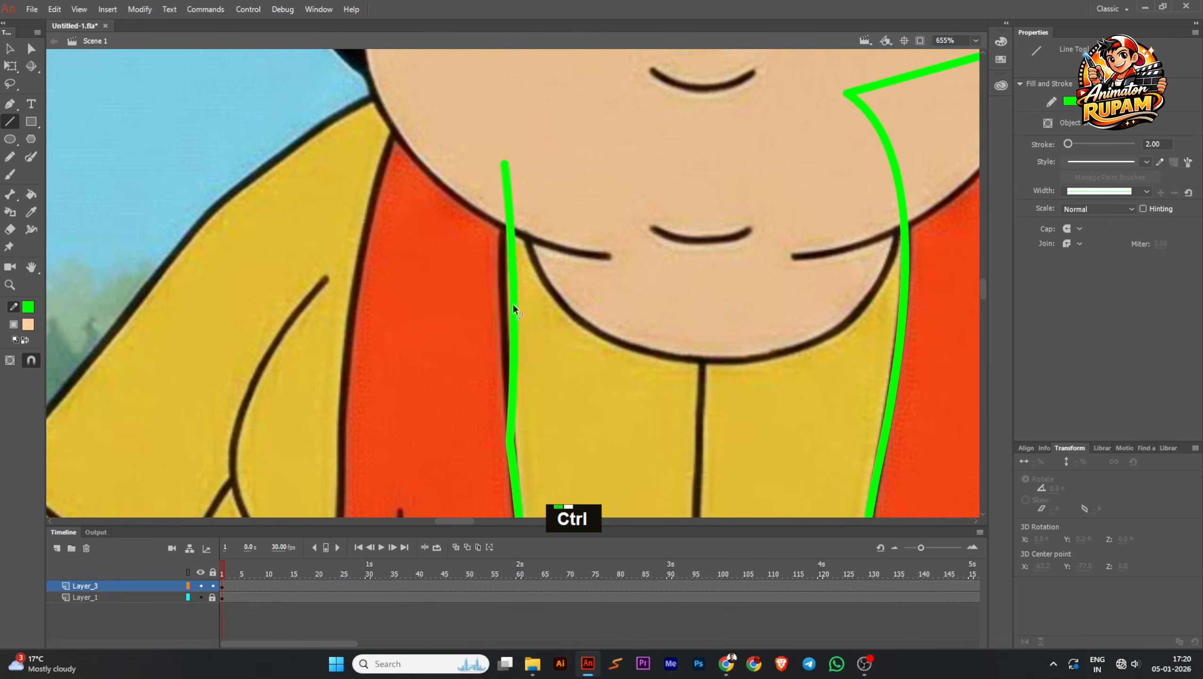
drag(513, 304, 501, 299)
drag(512, 448, 515, 450)
drag(503, 293, 499, 289)
scroll(515, 451, up, 3)
scroll(503, 389, down, 7)
drag(492, 388, 507, 297)
Step: Trace the wavy hem of the left-hand scarf end with curves running from the inner corner to the outer tip
scroll(517, 447, up, 5)
mouse_move(523, 424)
mouse_down()
mouse_move(336, 378)
mouse_move(397, 417)
mouse_up()
scroll(340, 382, up, 2)
drag(336, 383, 253, 373)
scroll(316, 375, down, 2)
scroll(407, 404, up, 3)
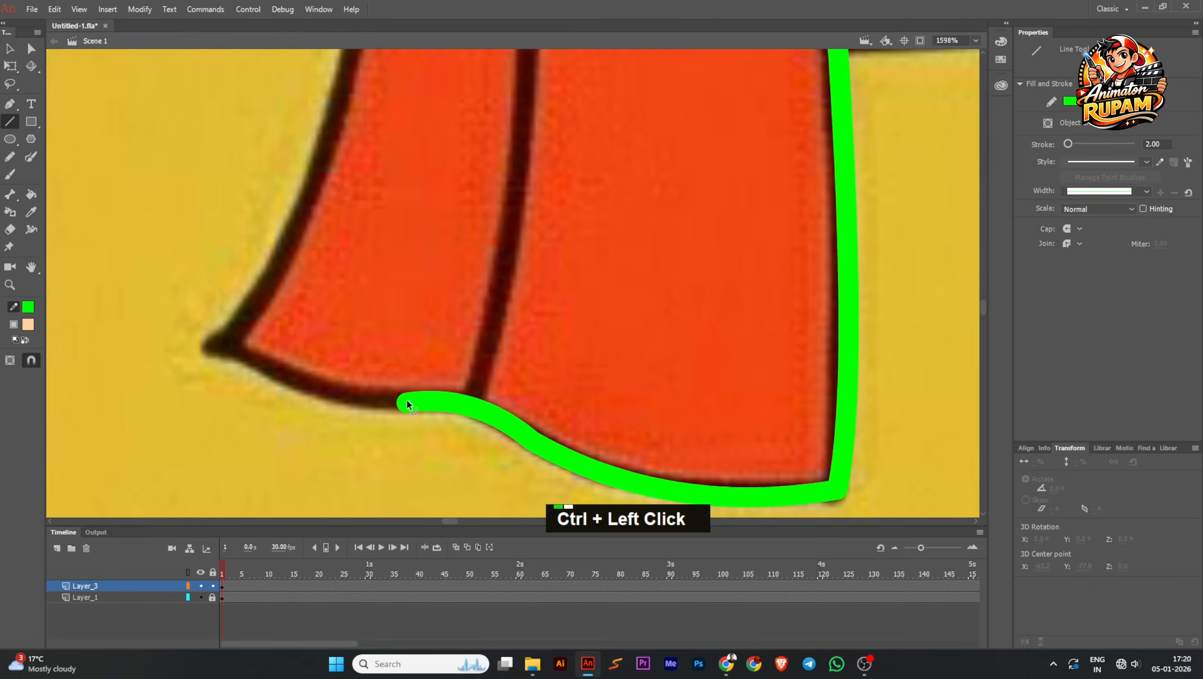
scroll(450, 405, down, 1)
drag(410, 412, 251, 366)
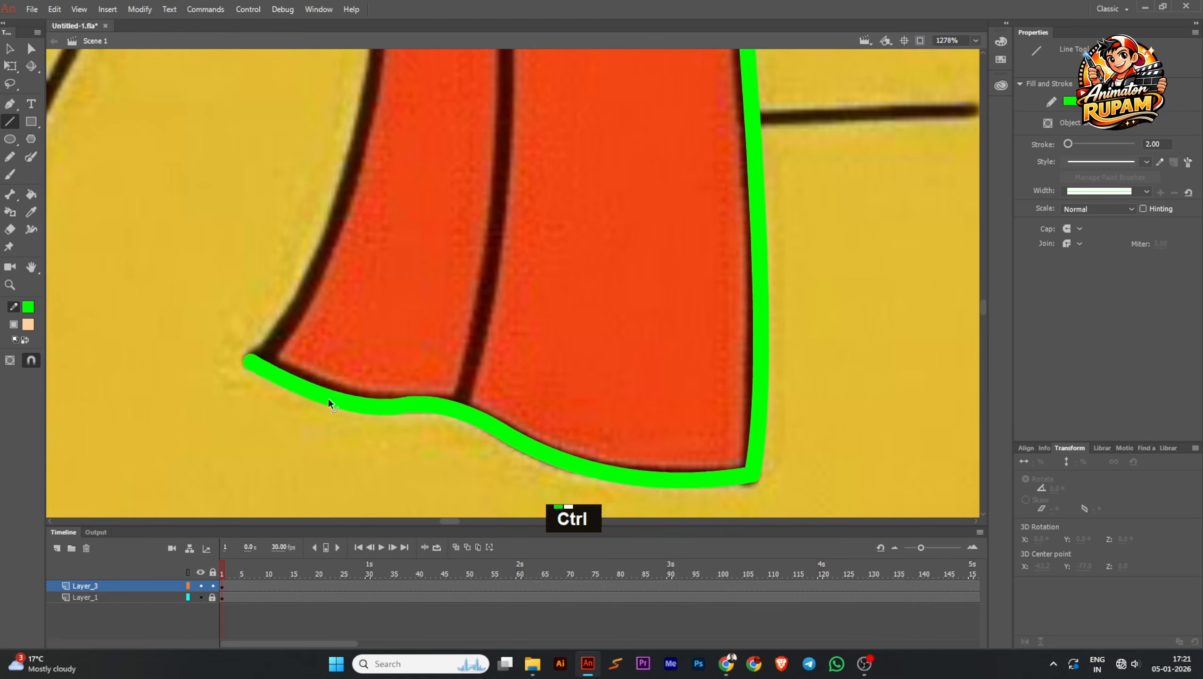
scroll(328, 401, down, 1)
scroll(306, 376, up, 1)
scroll(342, 423, down, 1)
Step: Trace the lower and middle outer edge of the left-hand scarf end upward from the hem with lines bent to match the reference
mouse_move(345, 430)
mouse_down()
mouse_move(446, 215)
mouse_move(444, 191)
mouse_up()
drag(394, 321, 412, 333)
scroll(425, 338, down, 5)
scroll(453, 328, up, 2)
mouse_move(415, 379)
mouse_down()
mouse_move(413, 191)
mouse_move(428, 177)
mouse_up()
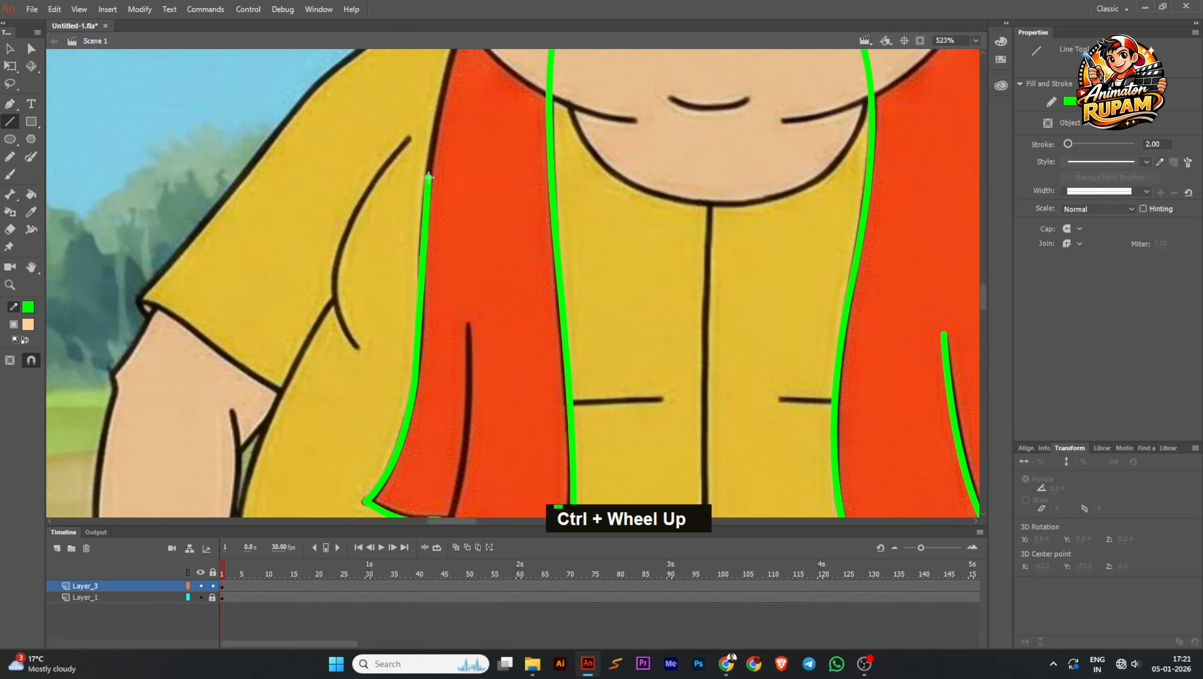
scroll(421, 312, up, 3)
drag(420, 315, 425, 318)
Step: Trace the upper outer edge of the left-hand scarf end and close its top with a straight line across the chin
scroll(421, 374, down, 6)
scroll(447, 210, up, 3)
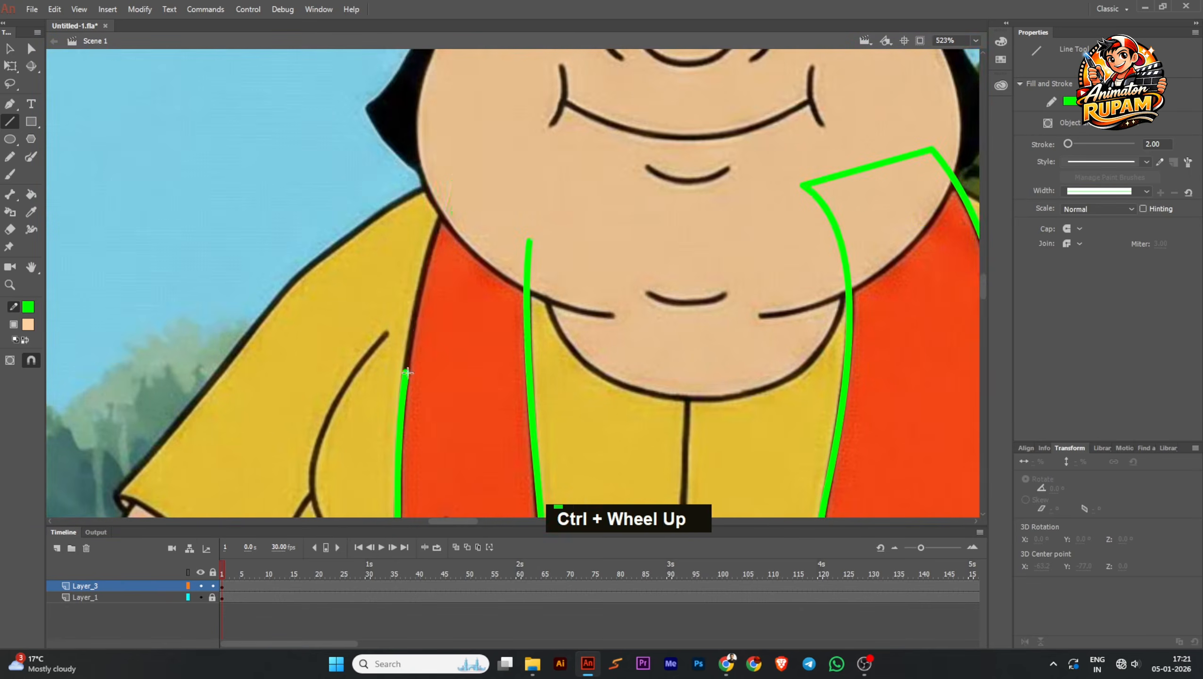
drag(408, 373, 458, 176)
drag(430, 264, 426, 264)
scroll(426, 267, down, 2)
drag(445, 210, 491, 252)
scroll(435, 227, down, 3)
Step: Trace the curved fold line inside the left-hand scarf end and save the file
scroll(437, 366, up, 3)
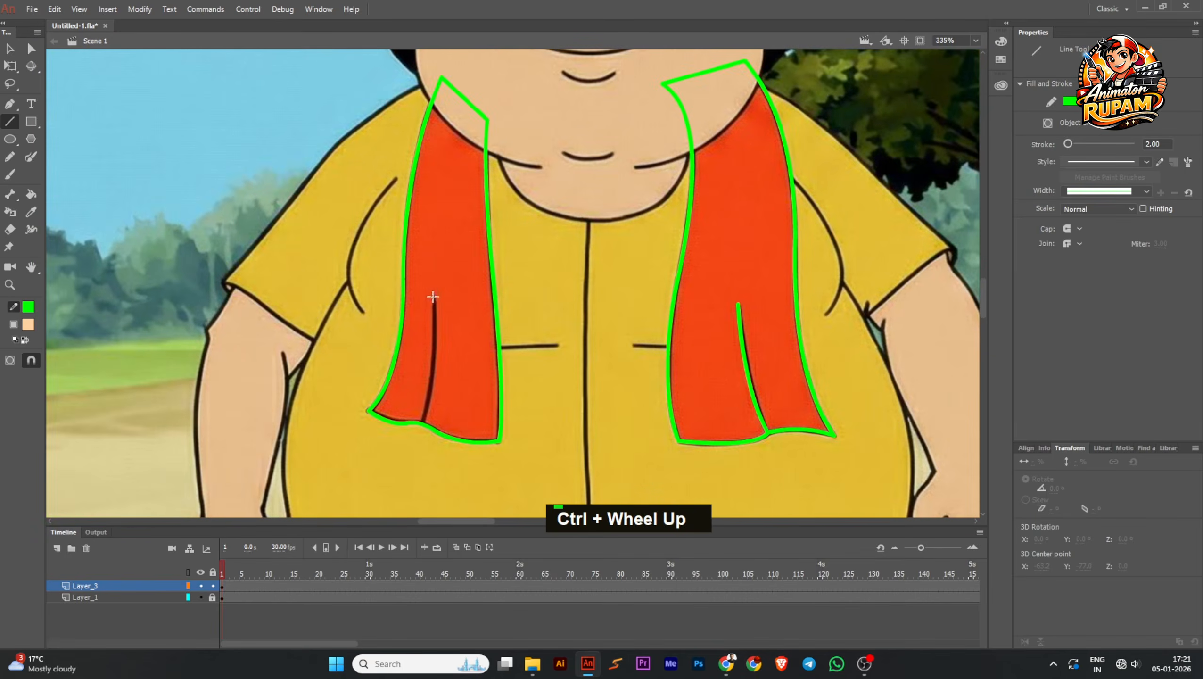
drag(427, 371, 434, 372)
scroll(439, 395, down, 4)
scroll(475, 295, up, 1)
drag(365, 206, 483, 453)
key(ctrl+s)
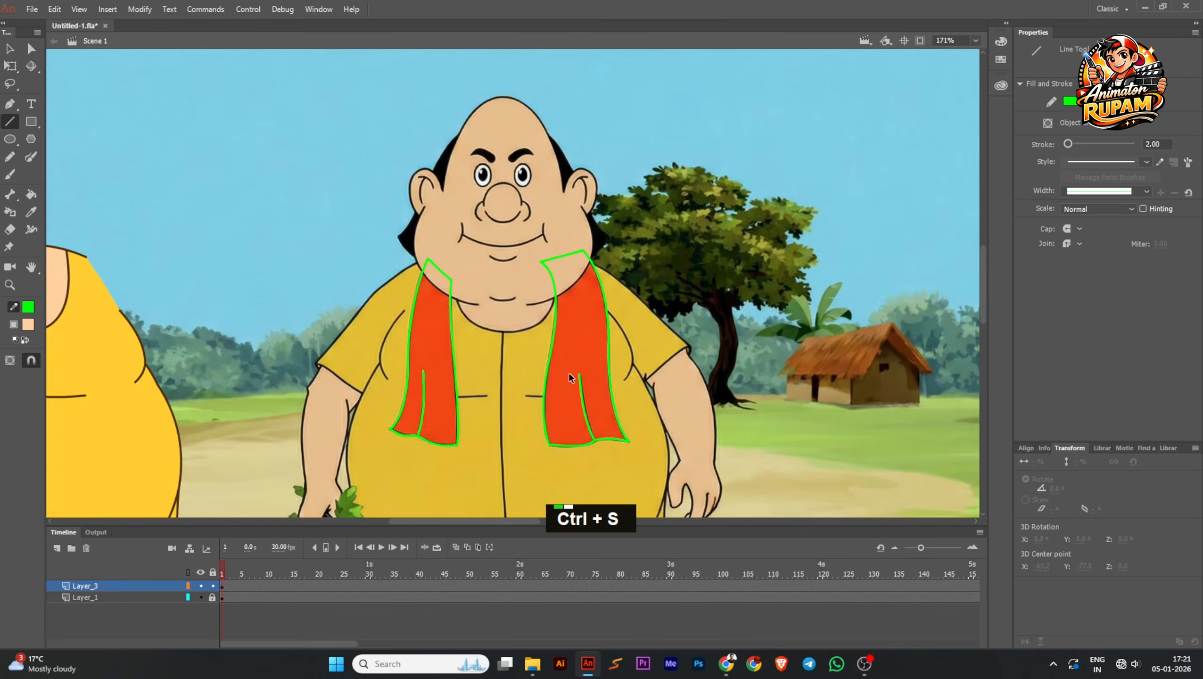
Step: Sample the orange-red scarf colour from the forest reference picture and fill both traced scarf ends with it
scroll(558, 398, down, 2)
scroll(556, 398, up, 3)
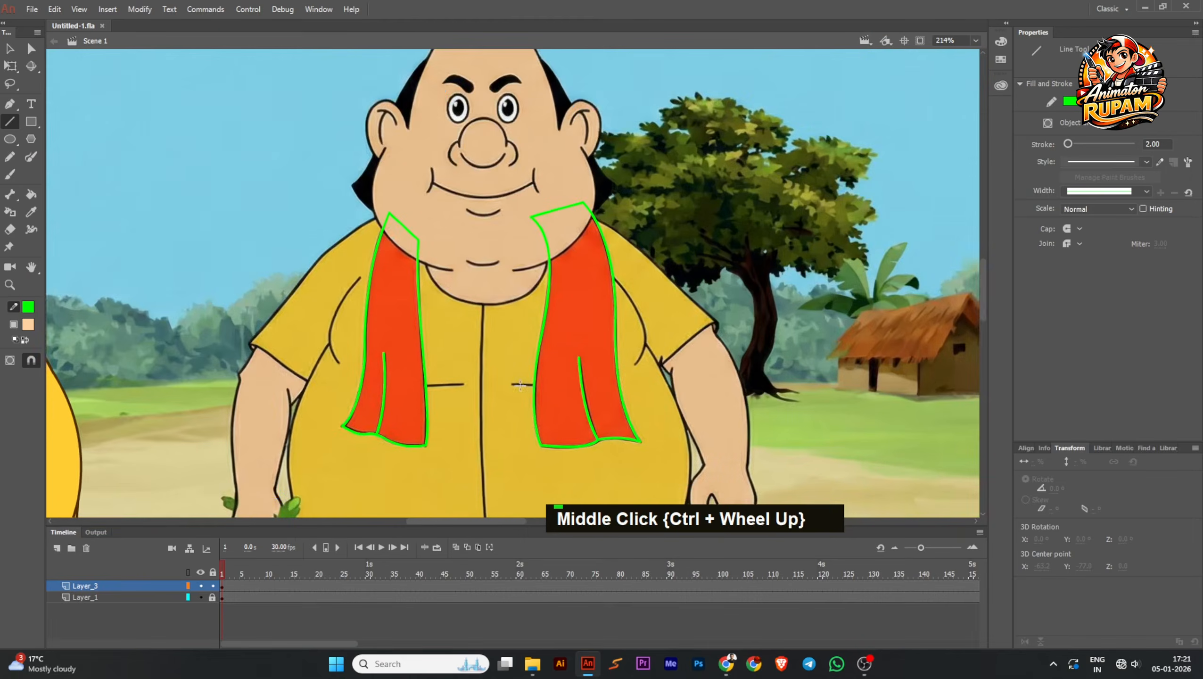
scroll(551, 376, down, 1)
scroll(549, 369, up, 1)
scroll(551, 365, down, 4)
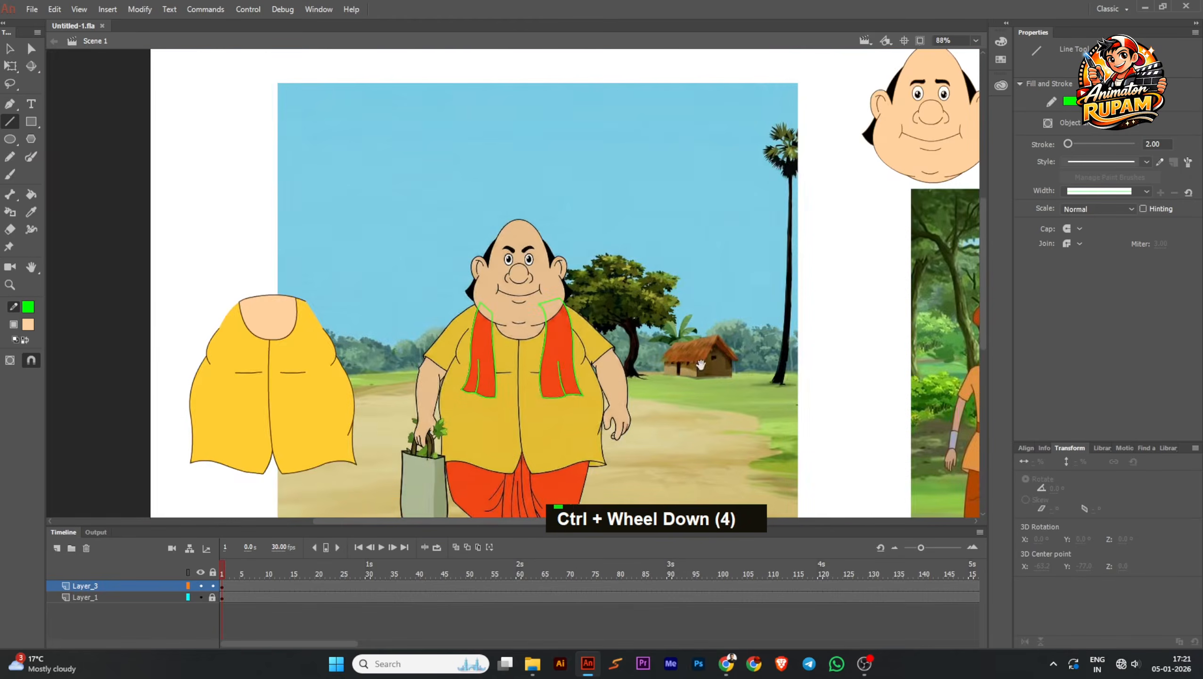
drag(701, 365, 480, 362)
drag(974, 450, 759, 385)
scroll(762, 384, up, 4)
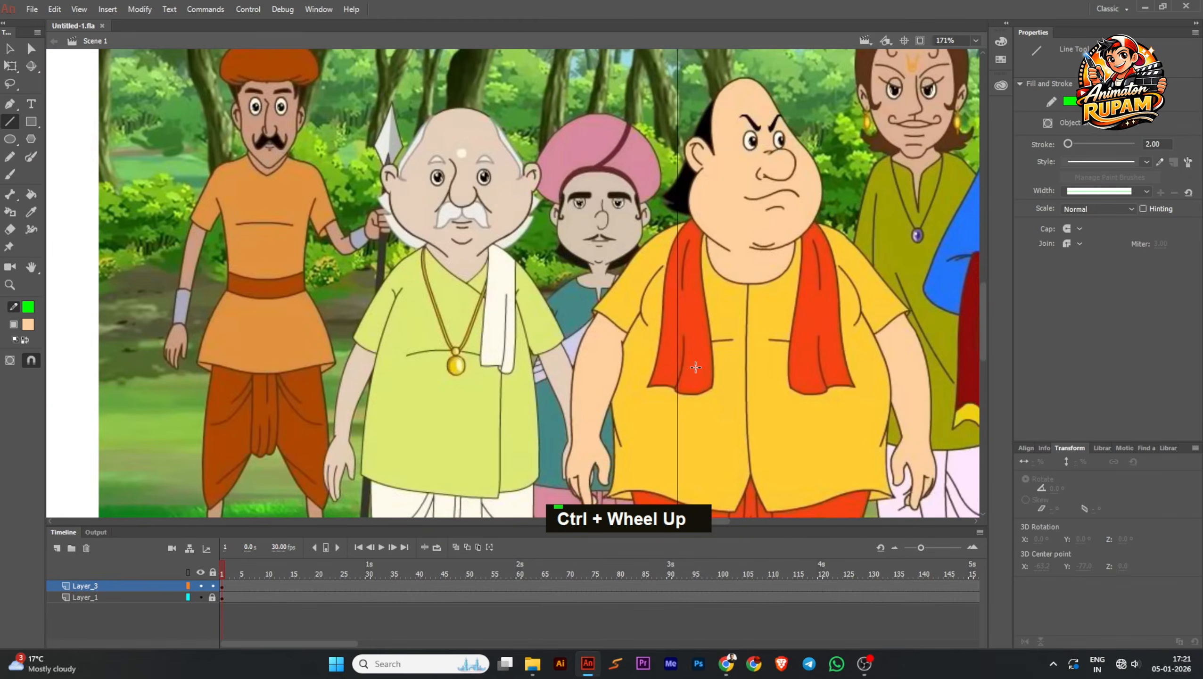
click(703, 365)
scroll(416, 330, down, 4)
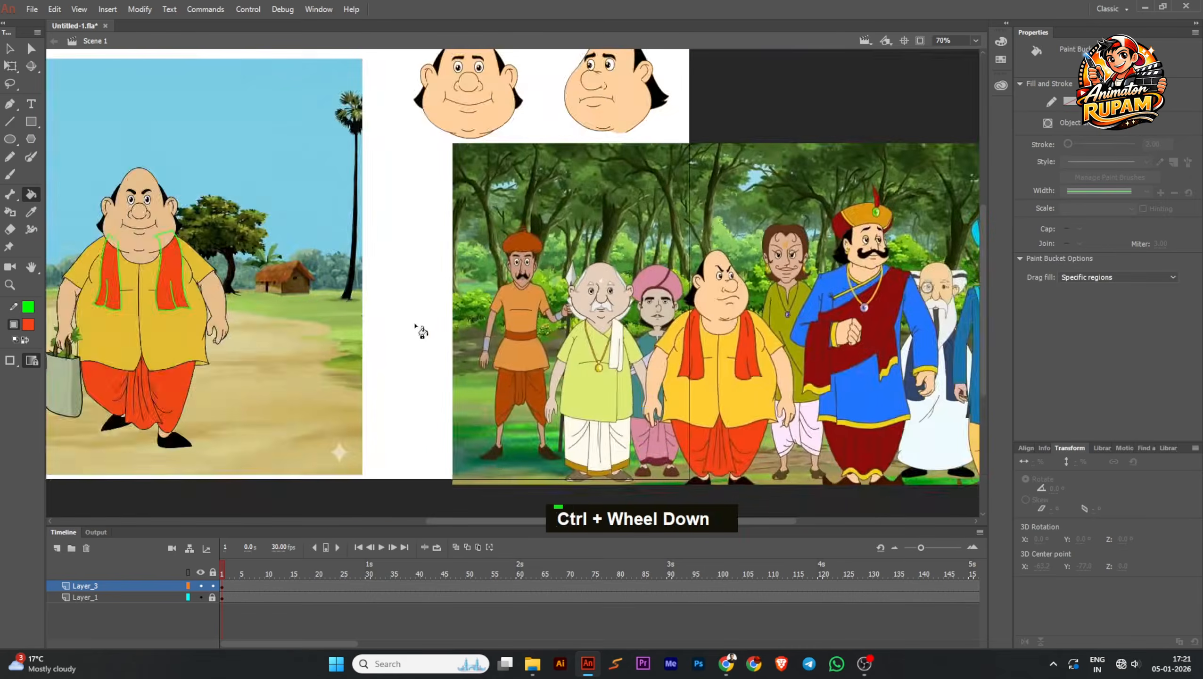
scroll(416, 330, up, 4)
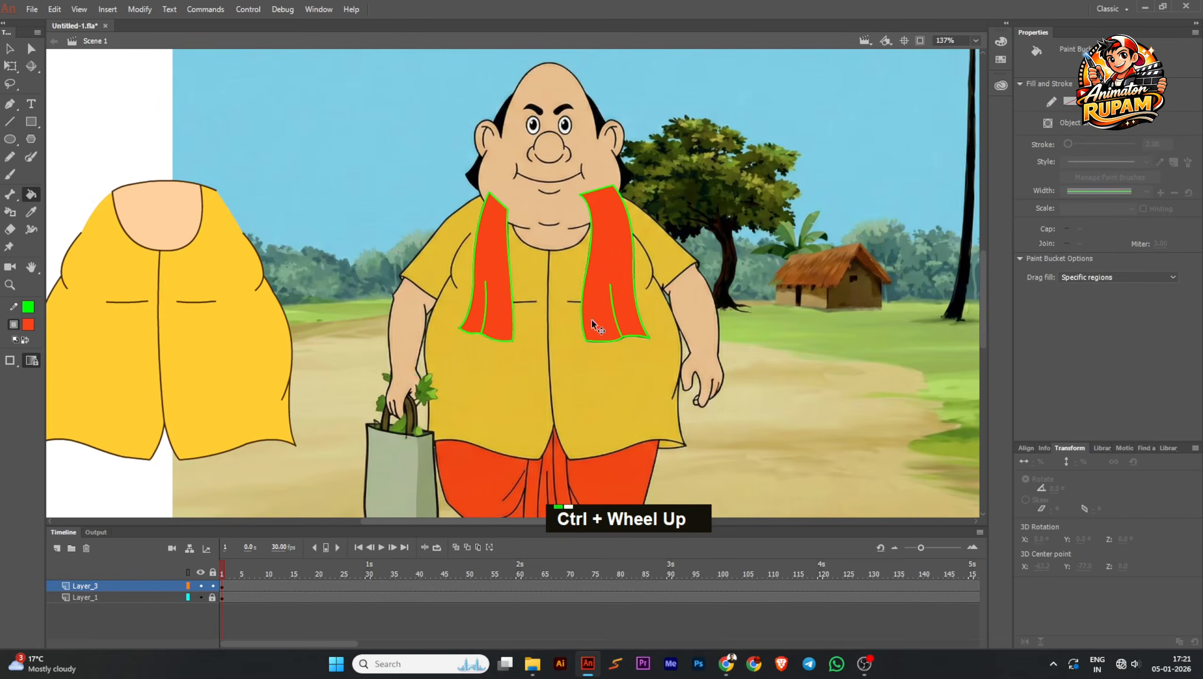
Step: Change the green outlines of both scarf ends to the dark brown sampled from the shirt's outline
drag(423, 160, 727, 412)
scroll(236, 357, up, 4)
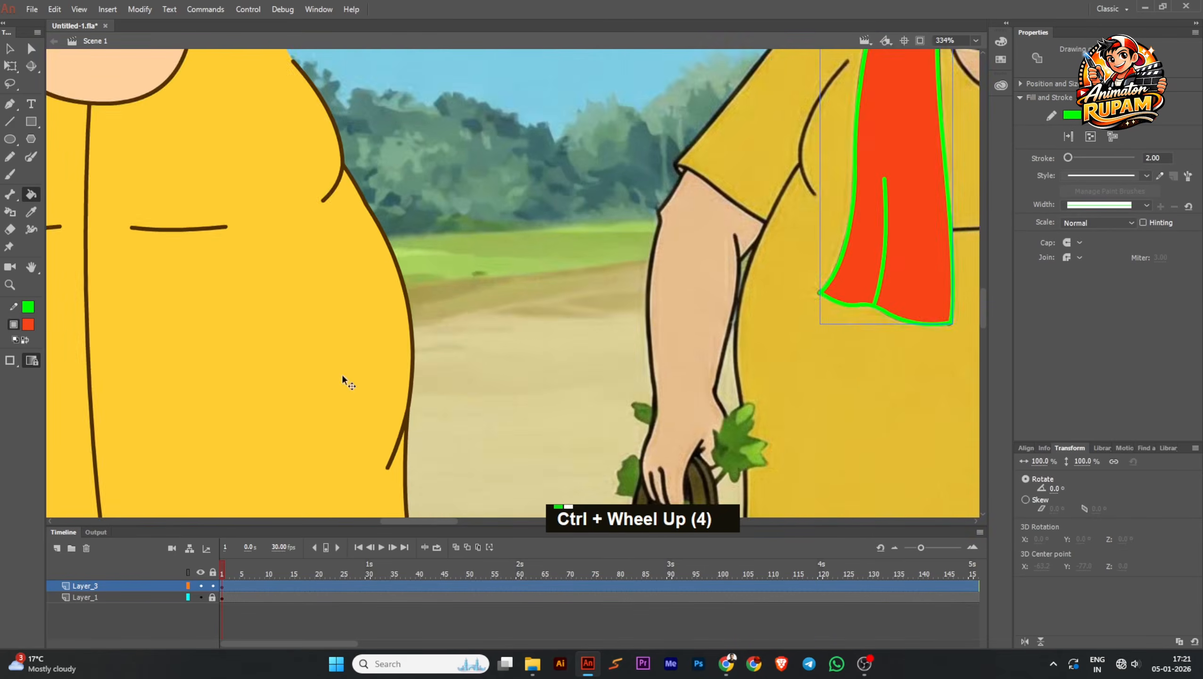
scroll(342, 377, up, 4)
click(26, 309)
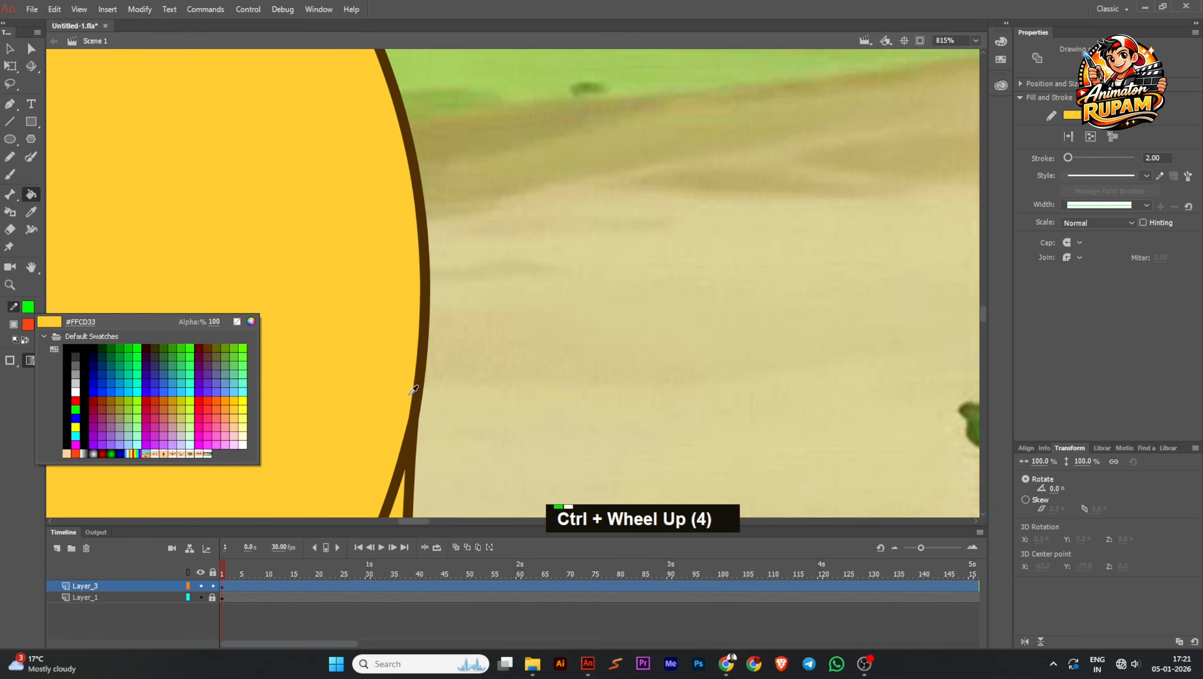
scroll(413, 390, up, 1)
click(417, 390)
scroll(417, 391, down, 6)
ctrl+click(483, 388)
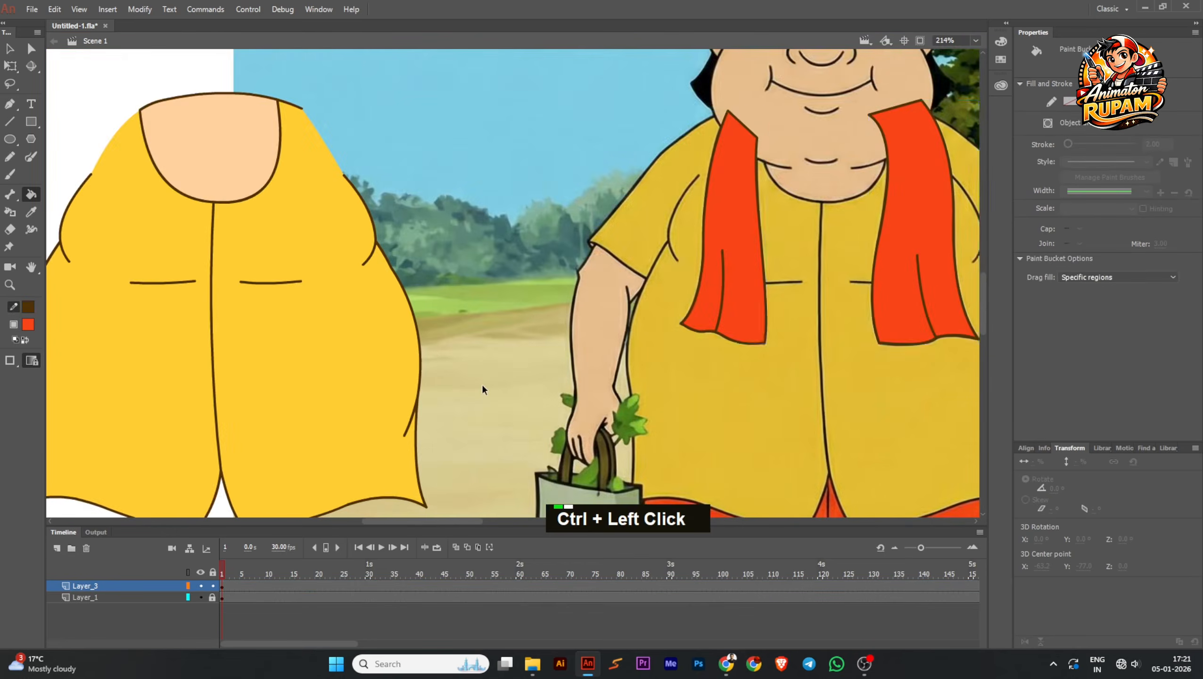
scroll(483, 387, down, 3)
drag(945, 361, 191, 323)
scroll(676, 334, up, 9)
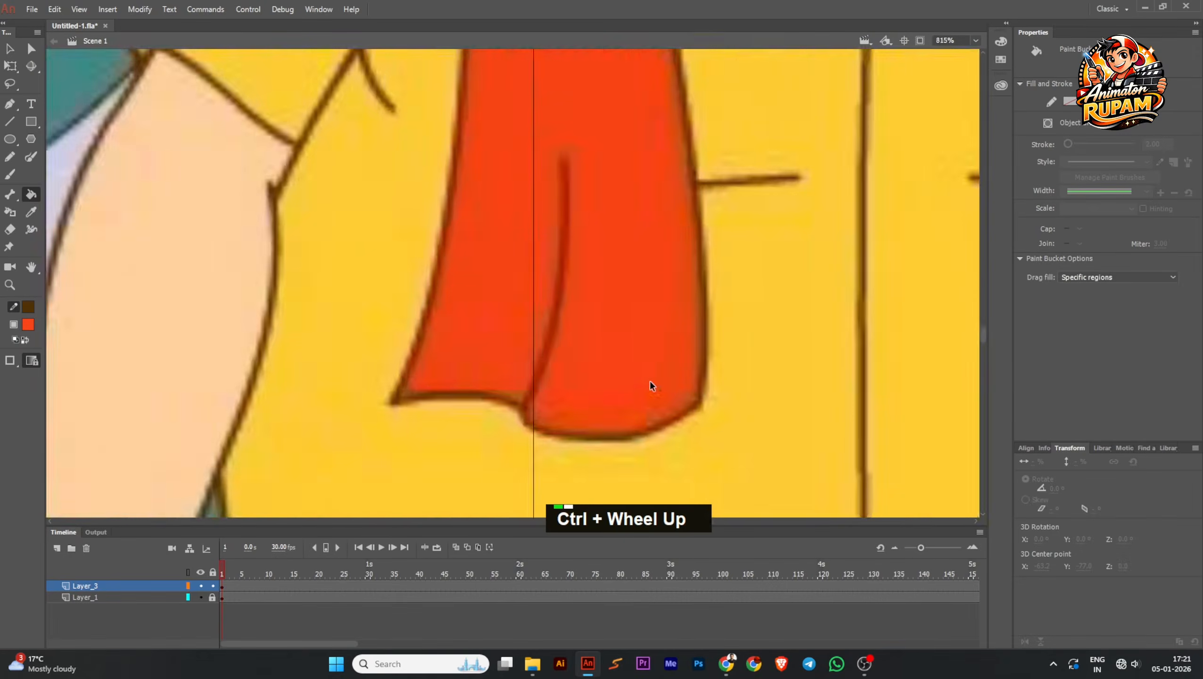
scroll(650, 383, down, 10)
drag(403, 363, 671, 349)
Step: Move the yellow shirt artwork back over the reference character so it lines up beneath the scarf ends
scroll(329, 317, up, 3)
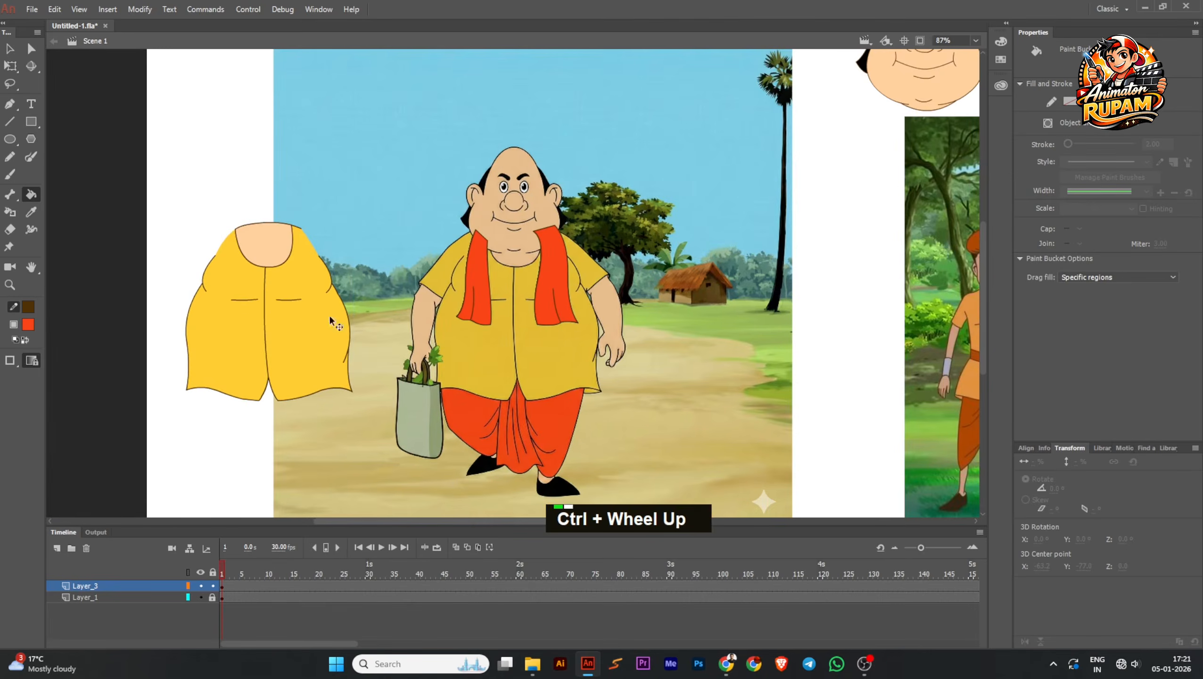
key(v)
click(321, 314)
scroll(349, 360, up, 3)
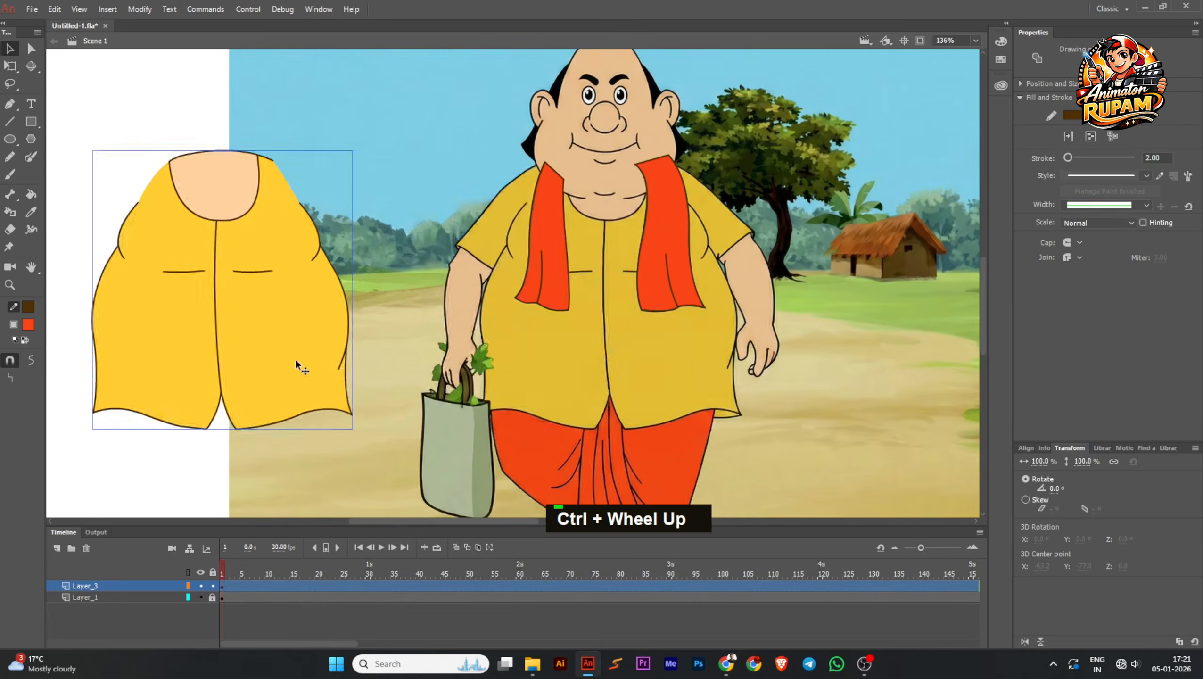
drag(295, 359, 681, 363)
scroll(679, 364, down, 1)
drag(781, 399, 741, 419)
click(740, 418)
Step: Try moving the combined shirt and scarf artwork off the character to the empty area beside the reference picture
drag(414, 129, 715, 427)
drag(608, 358, 189, 375)
click(310, 275)
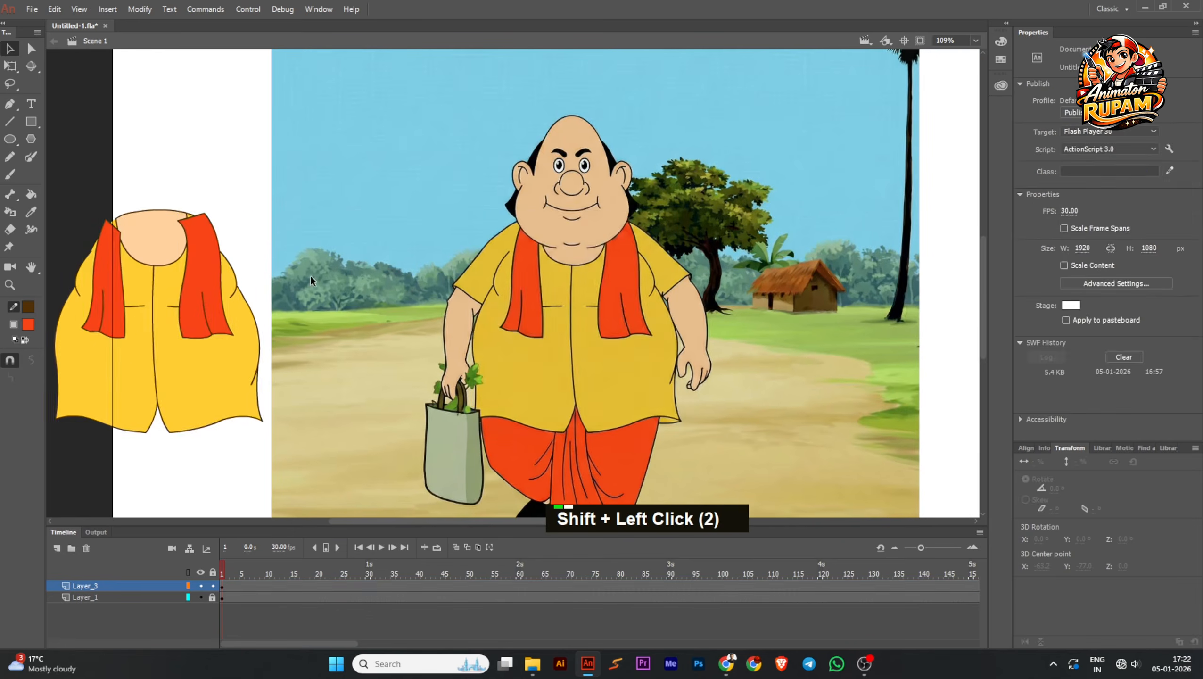
scroll(310, 275, down, 1)
scroll(428, 271, down, 1)
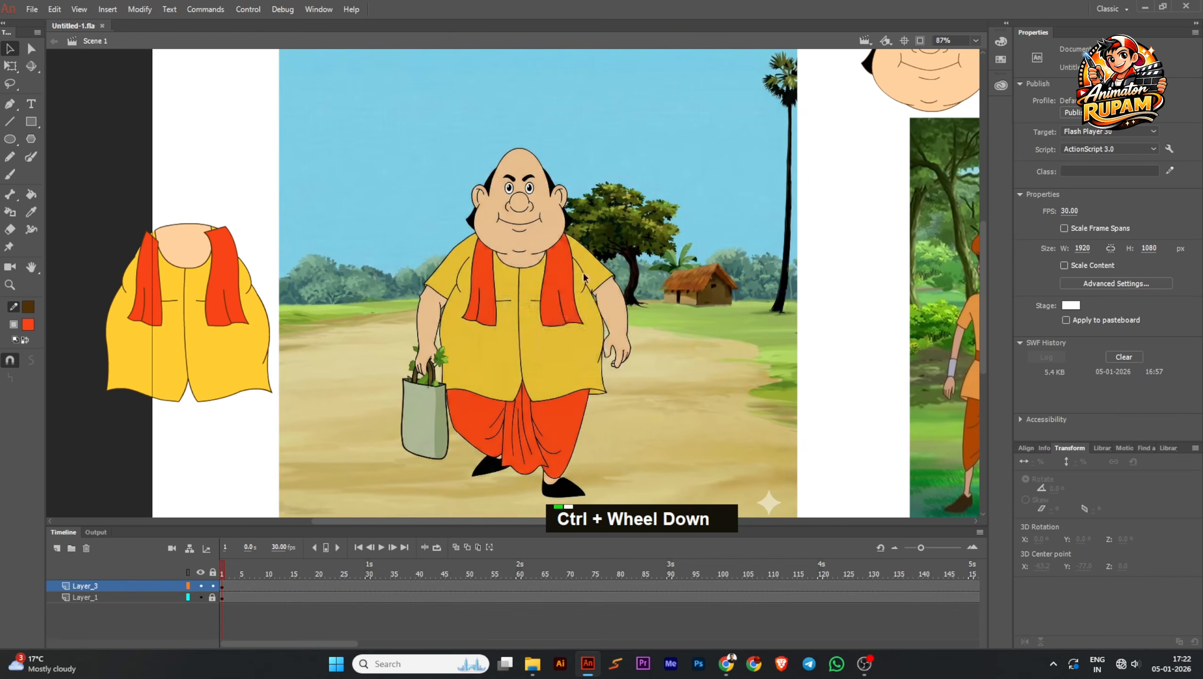
key(ctrl+z)
key(ctrl+z)
Step: Cut the front-facing head from Layer_1, relock that layer and paste the head into Layer_3
click(698, 265)
drag(698, 264, 543, 406)
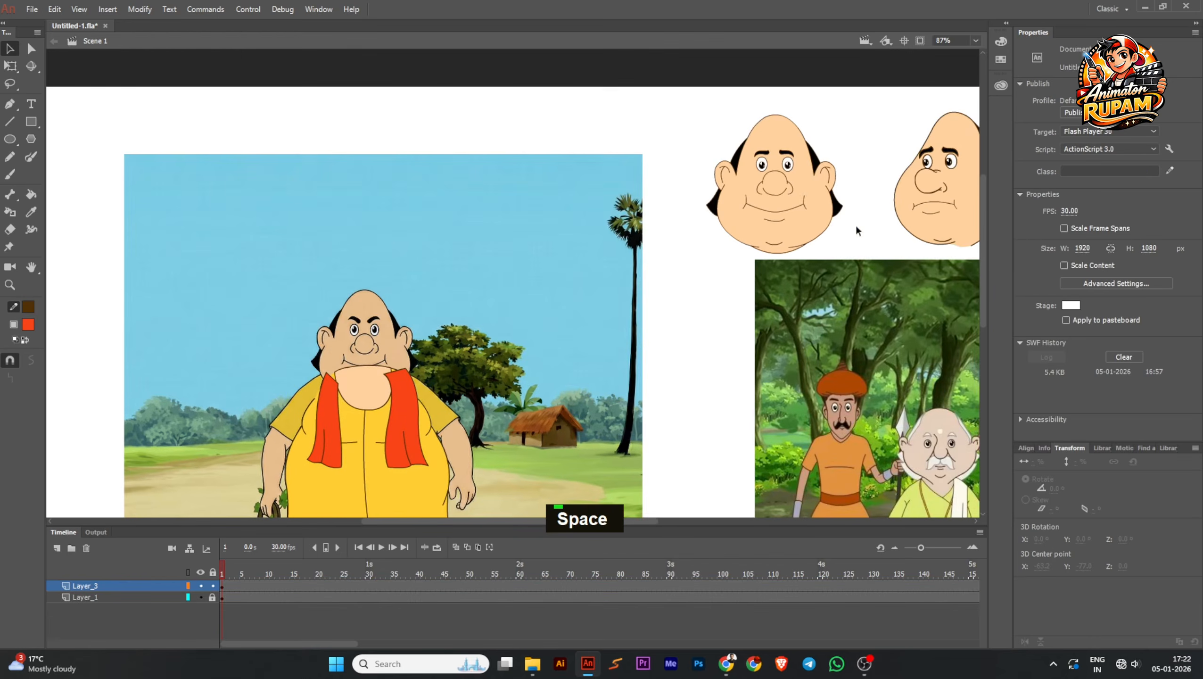
double_click(793, 225)
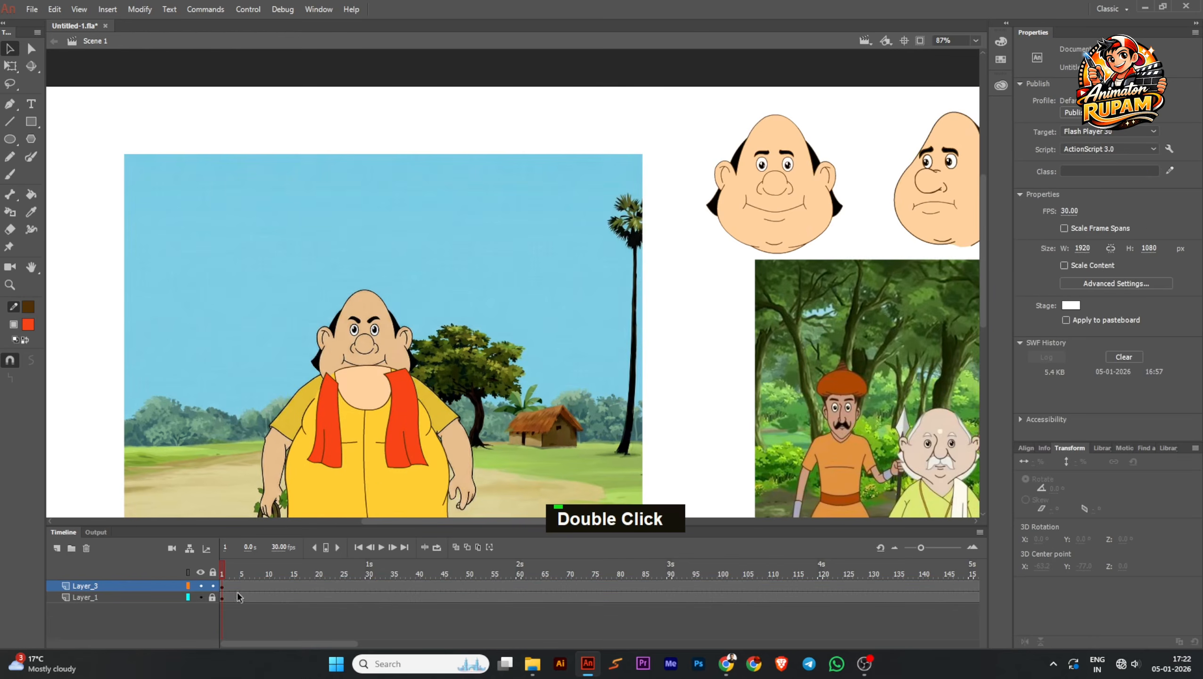
click(213, 598)
click(749, 224)
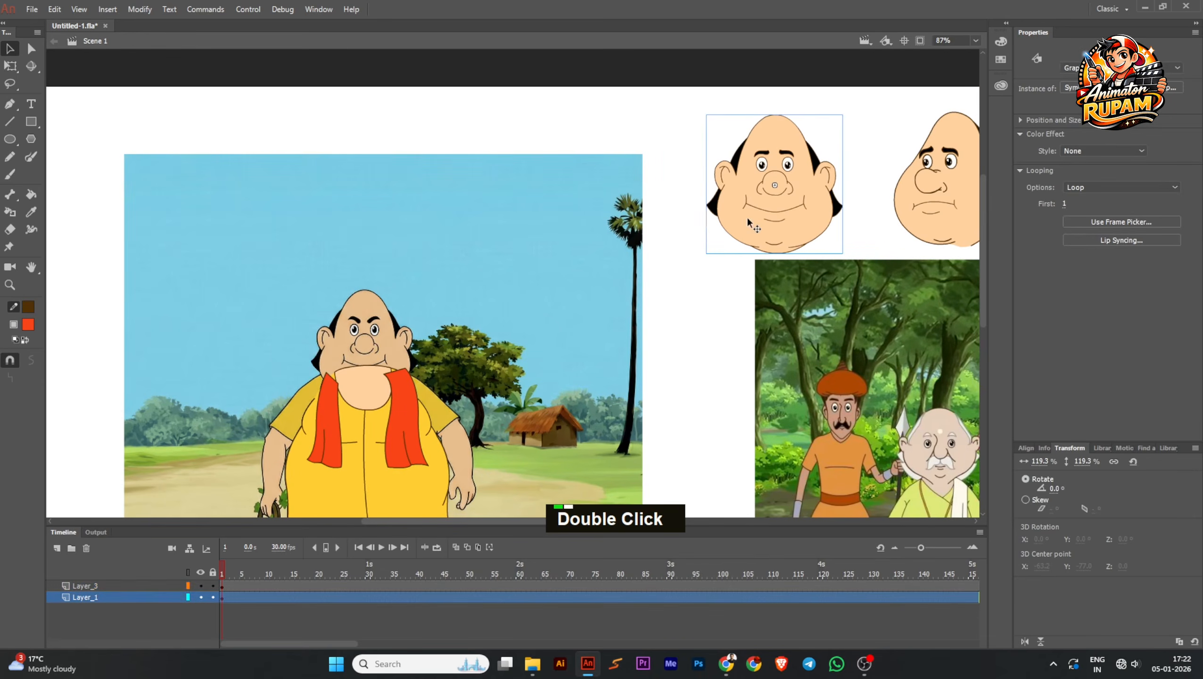
key(ctrl+x)
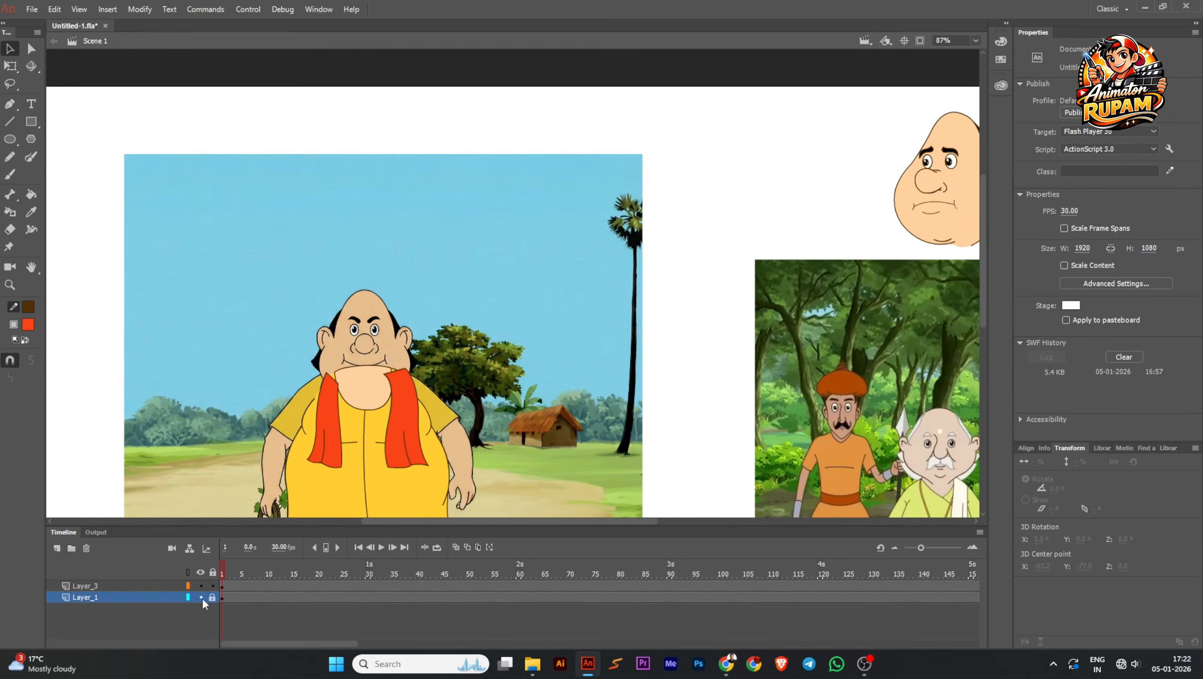
double_click(310, 465)
key(ctrl+v)
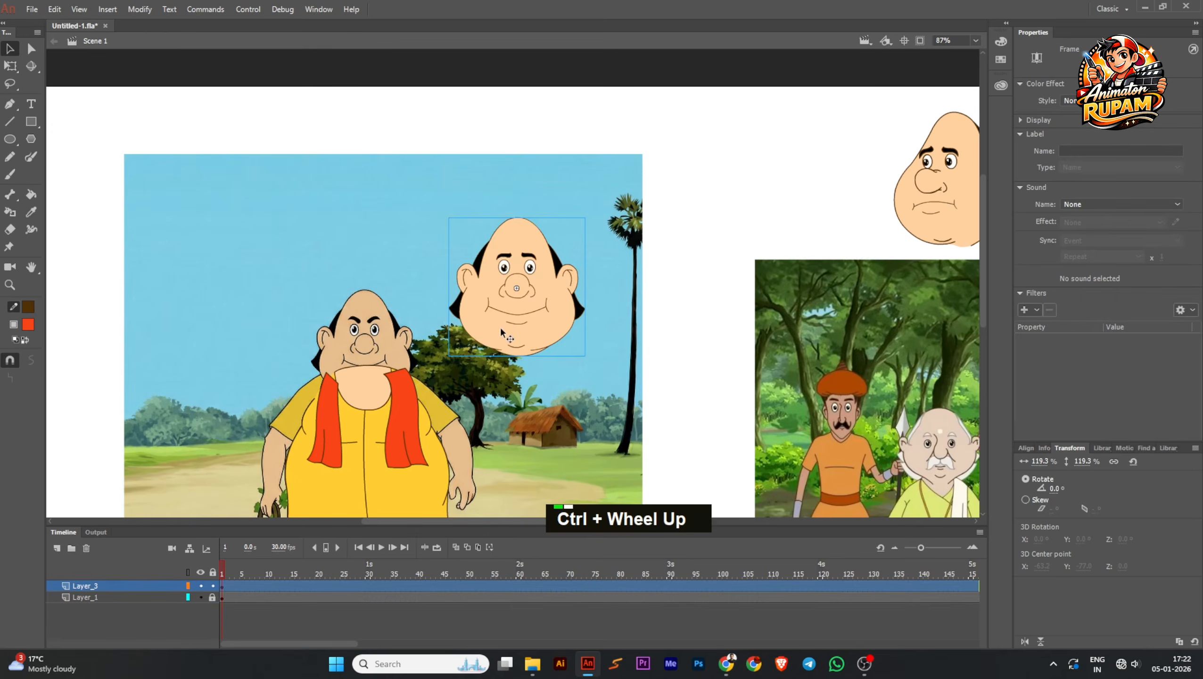
Step: Move the pasted head over the reference head and, with Layer_3 shown as outlines, scale it proportionally to 94.8%
scroll(500, 326, up, 3)
drag(534, 344, 241, 386)
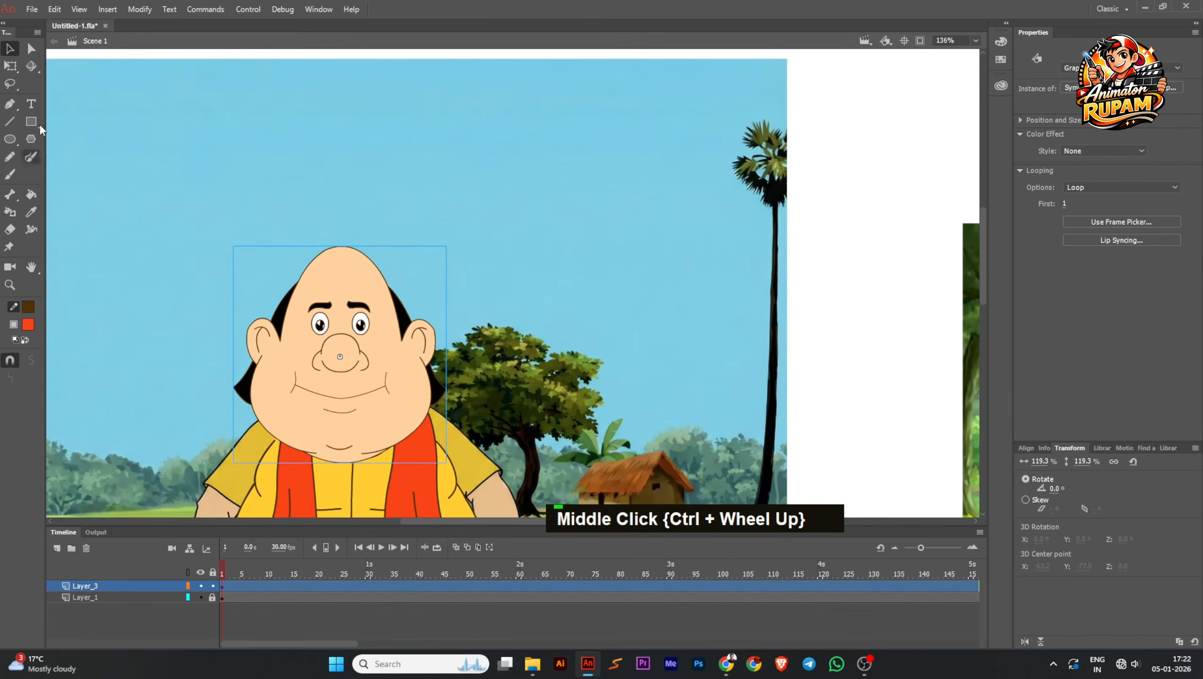
scroll(341, 309, up, 1)
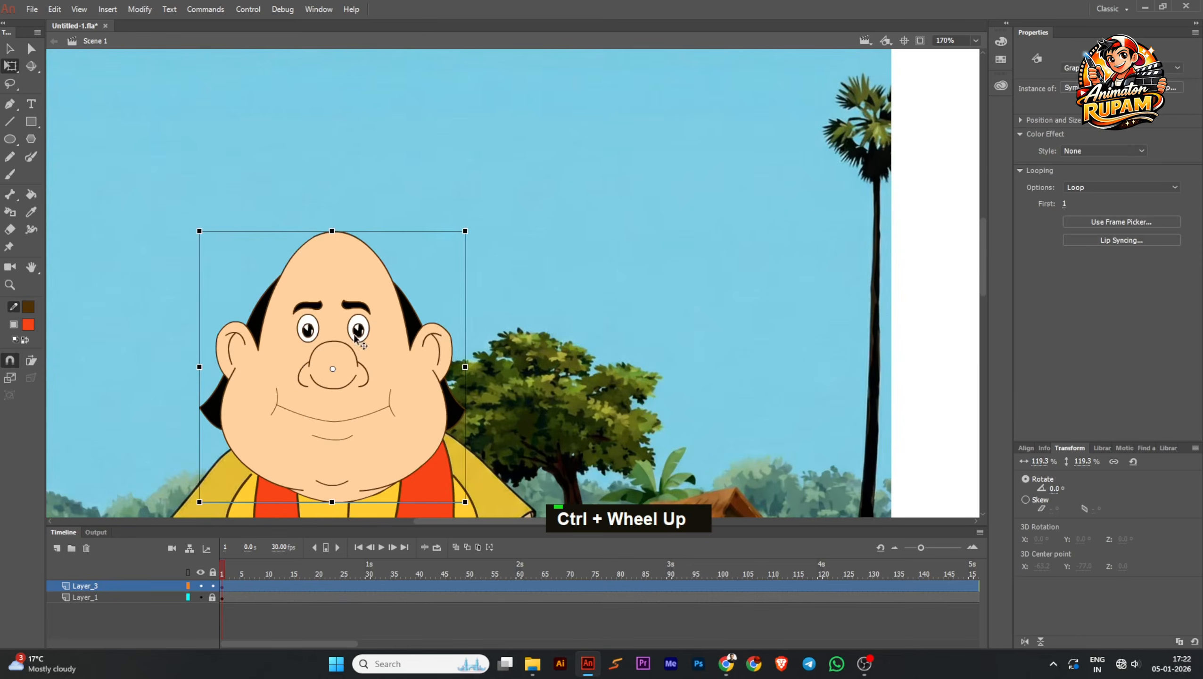
click(188, 586)
scroll(471, 243, down, 1)
scroll(471, 242, up, 1)
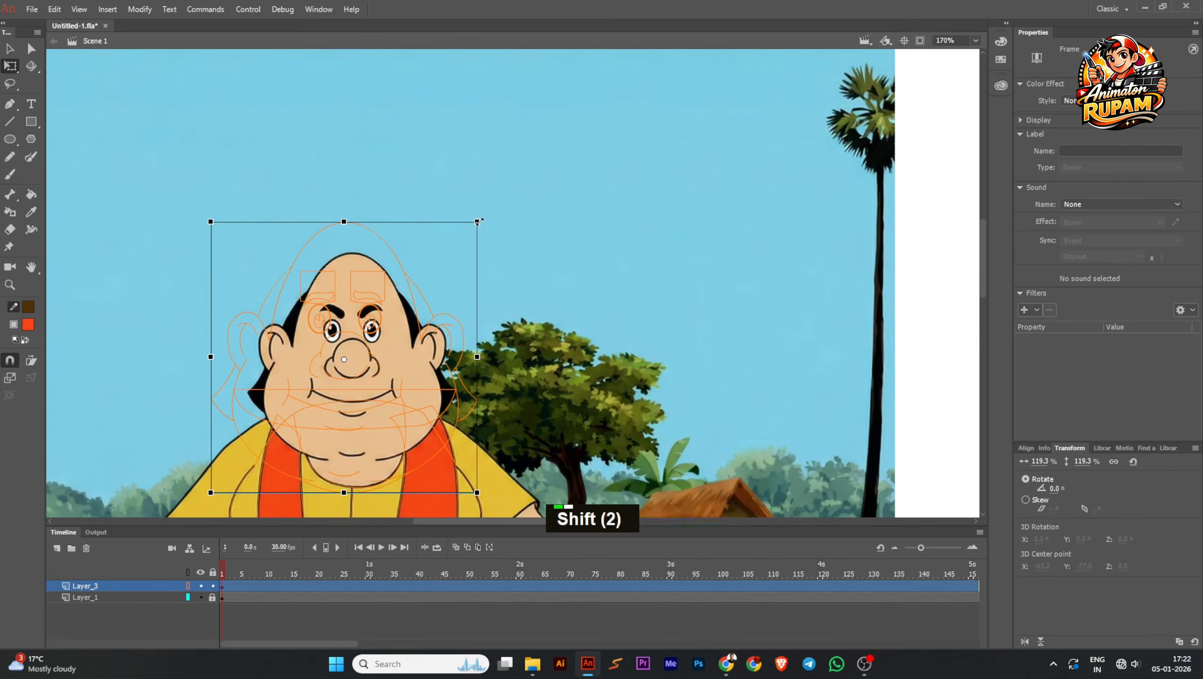
drag(478, 221, 454, 250)
scroll(371, 414, up, 2)
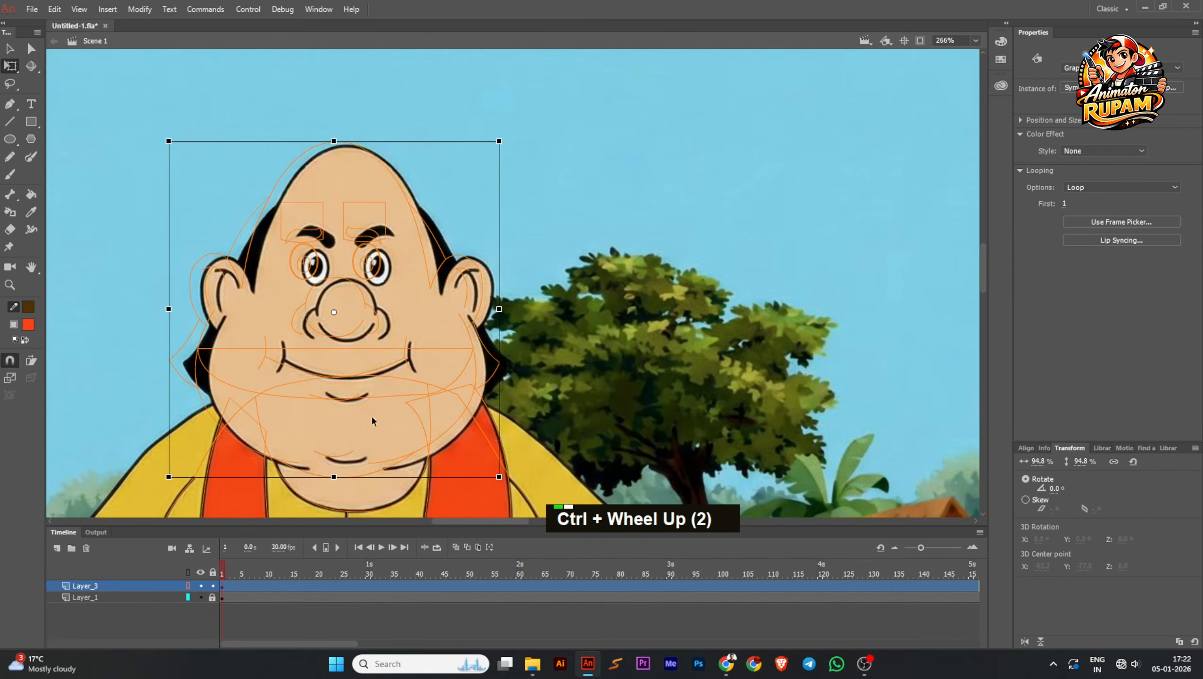
Step: Align the head outline precisely with the reference head and restore Layer_3 to its normal filled display
drag(421, 351, 432, 353)
key(Down)
key(Down)
key(Down)
key(Down)
key(Down)
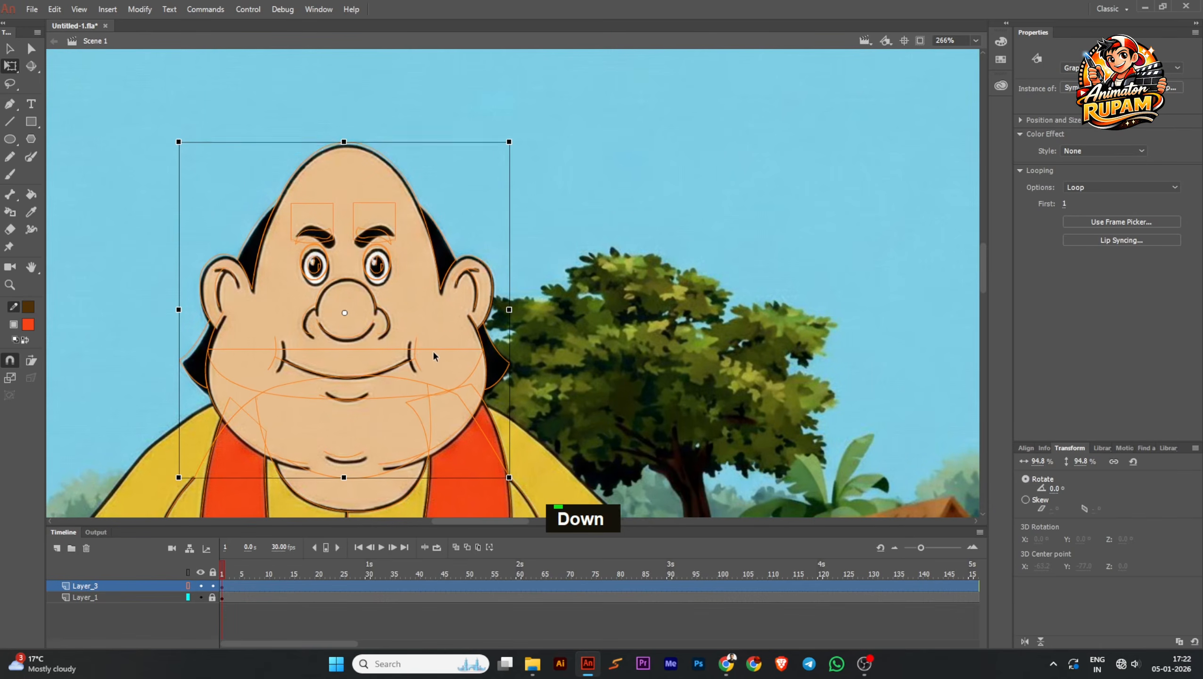
click(572, 305)
scroll(572, 305, down, 2)
click(182, 588)
click(188, 585)
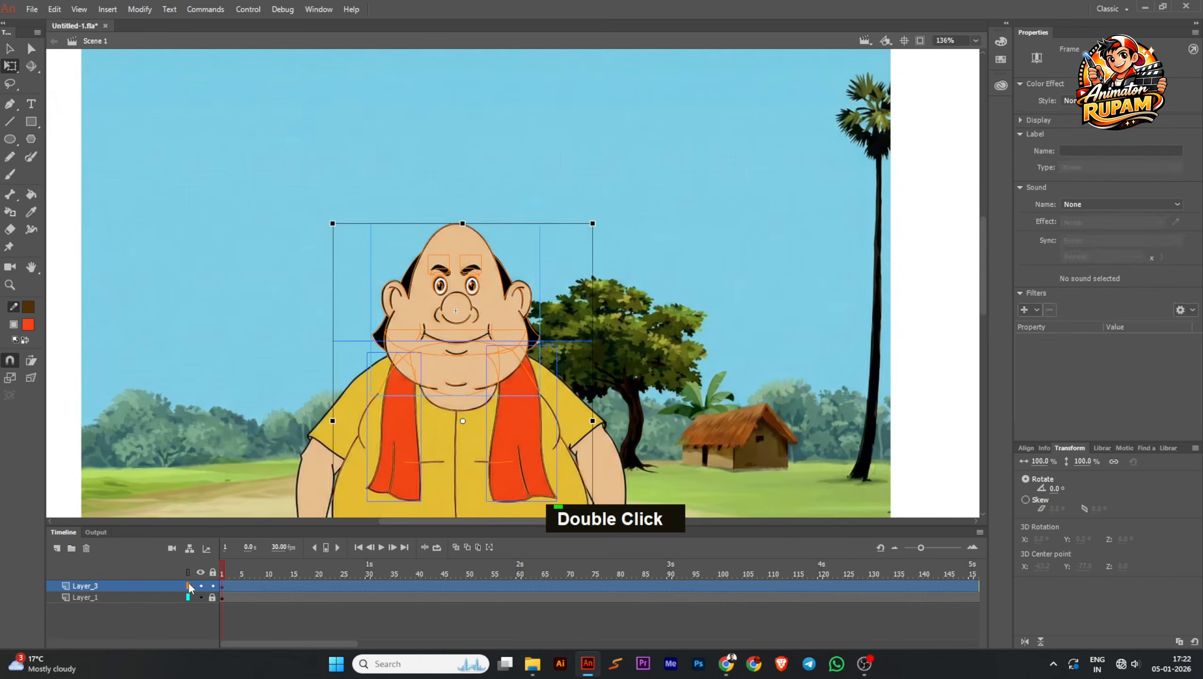
Step: Move the assembled head, scarf and shirt together off the reference character to the side of the picture and save the file
click(336, 208)
scroll(336, 208, down, 2)
drag(299, 184, 502, 433)
scroll(422, 324, down, 2)
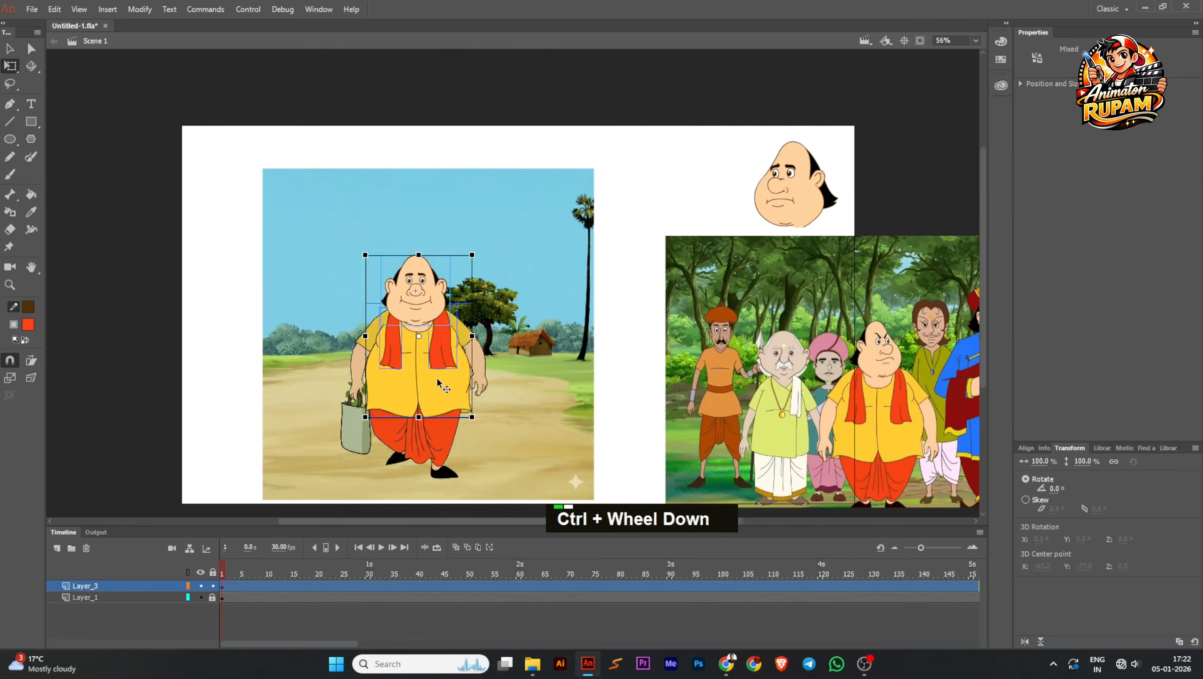
drag(429, 388, 237, 394)
shift+click(239, 398)
key(ctrl+s)
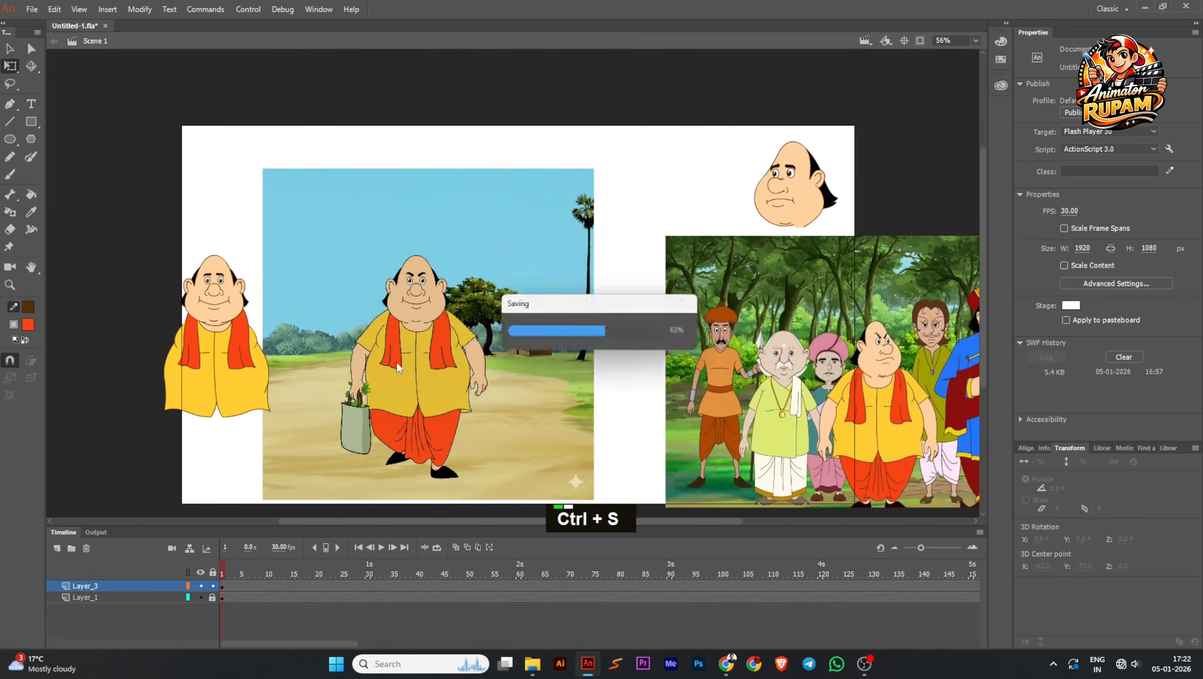
Step: Examine the reference character's sleeves, arms, bag and lower clothing
scroll(498, 344, up, 2)
scroll(463, 364, up, 1)
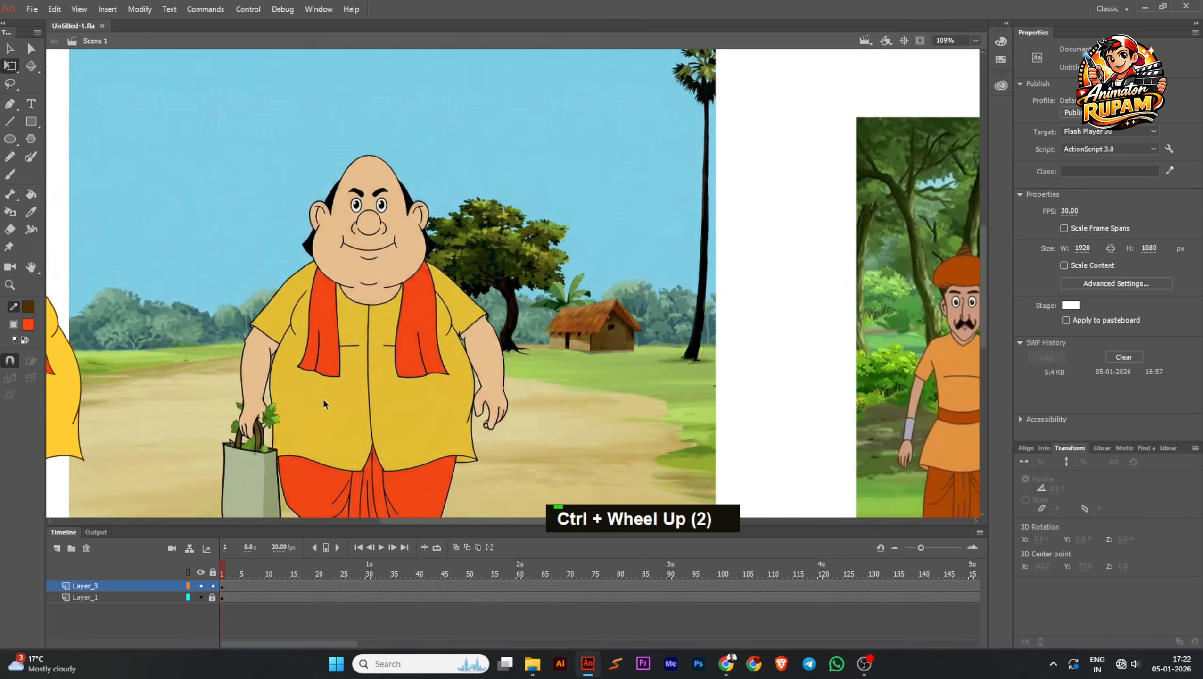
scroll(261, 374, down, 1)
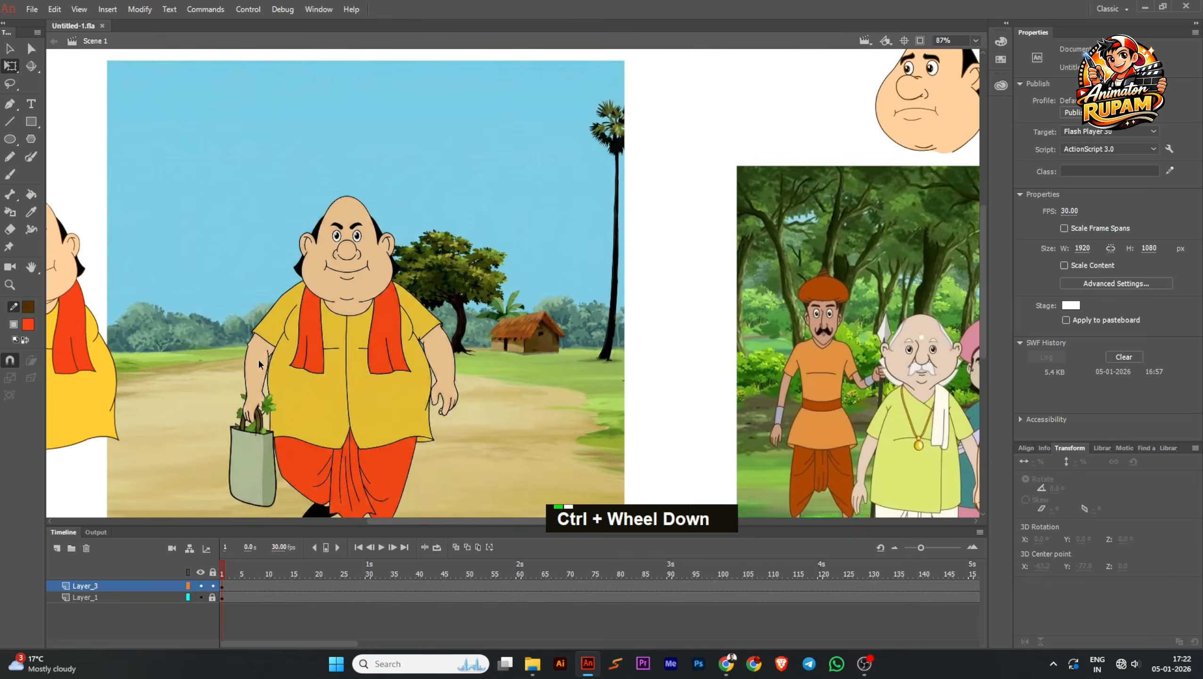
scroll(269, 357, up, 2)
scroll(269, 357, up, 1)
scroll(242, 341, down, 2)
ctrl+scroll(256, 341, down, 1)
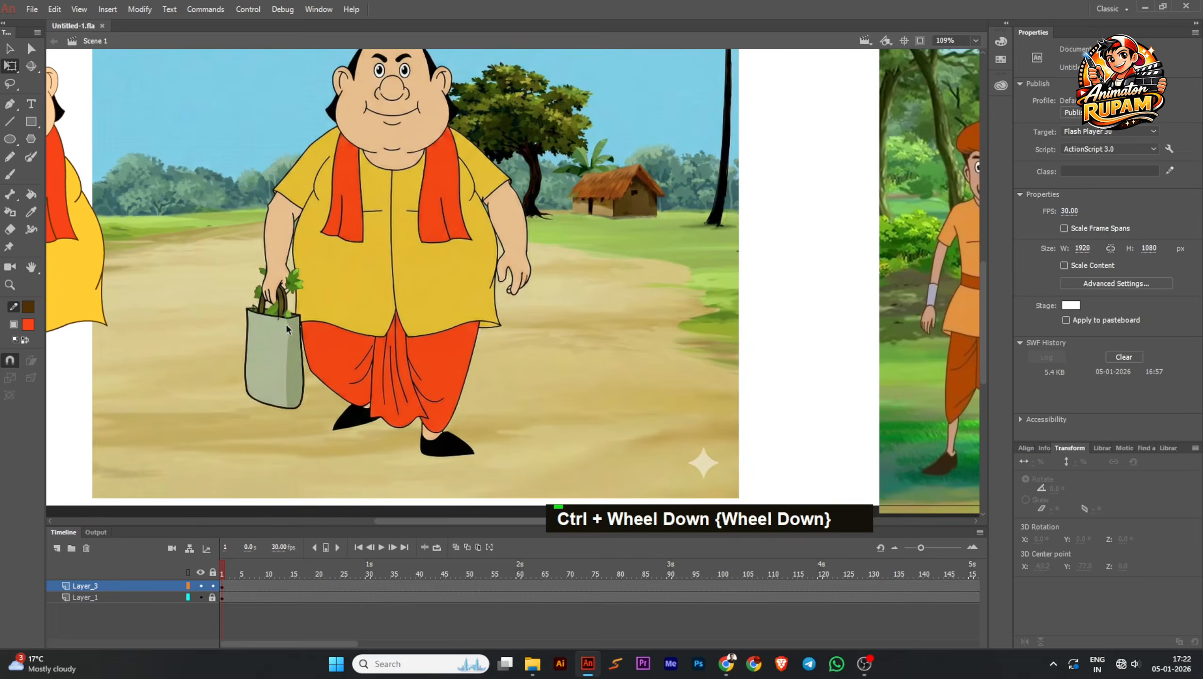
middle_click(292, 335)
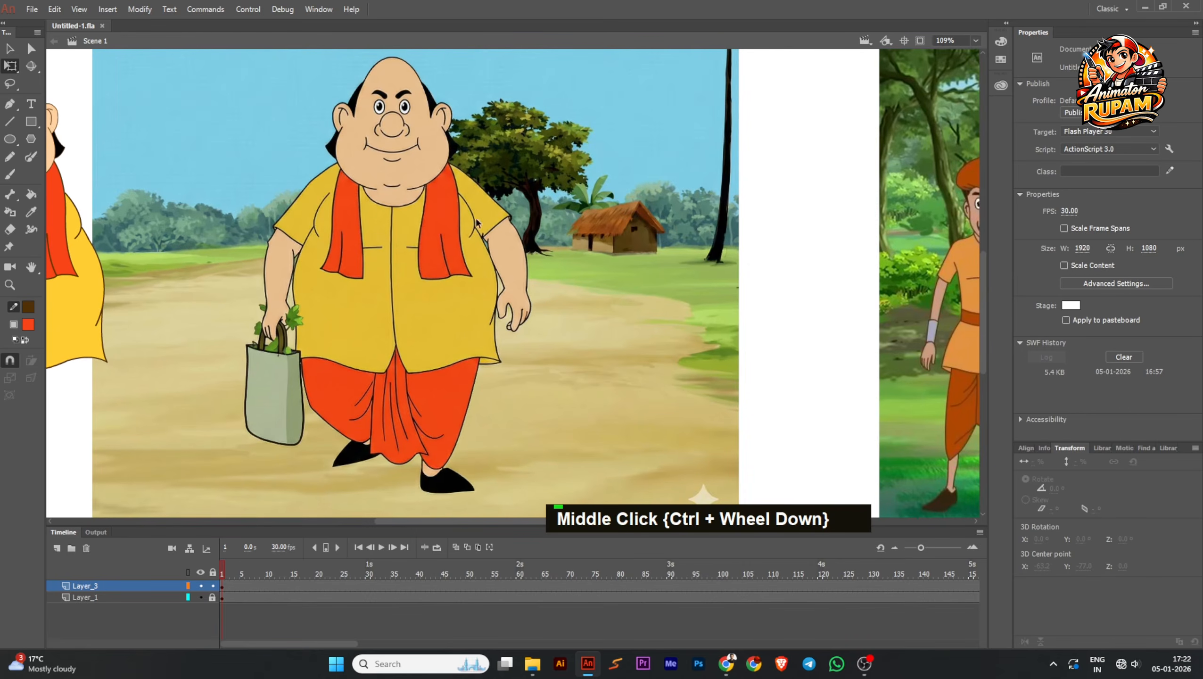
ctrl+scroll(480, 200, up, 1)
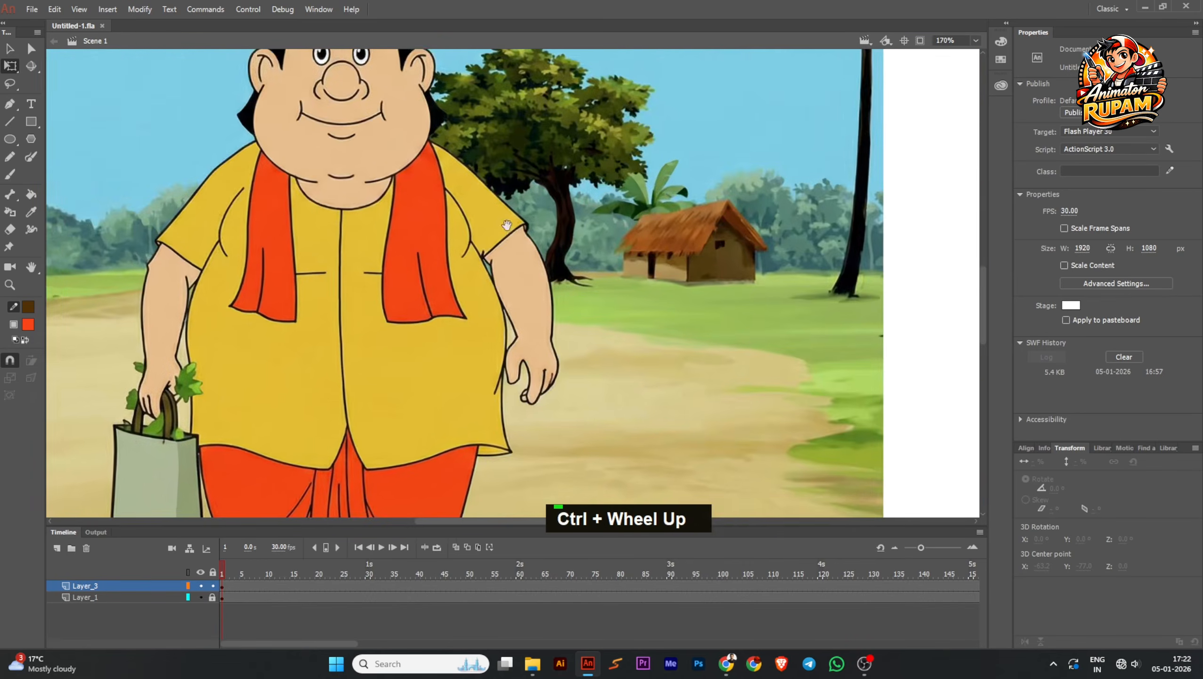
Step: Save the file, set the stroke colour to bright green and activate the Line tool near the free arm
ctrl+scroll(498, 229, down, 1)
key(ctrl+s)
ctrl+scroll(498, 228, up, 1)
scroll(474, 232, up, 1)
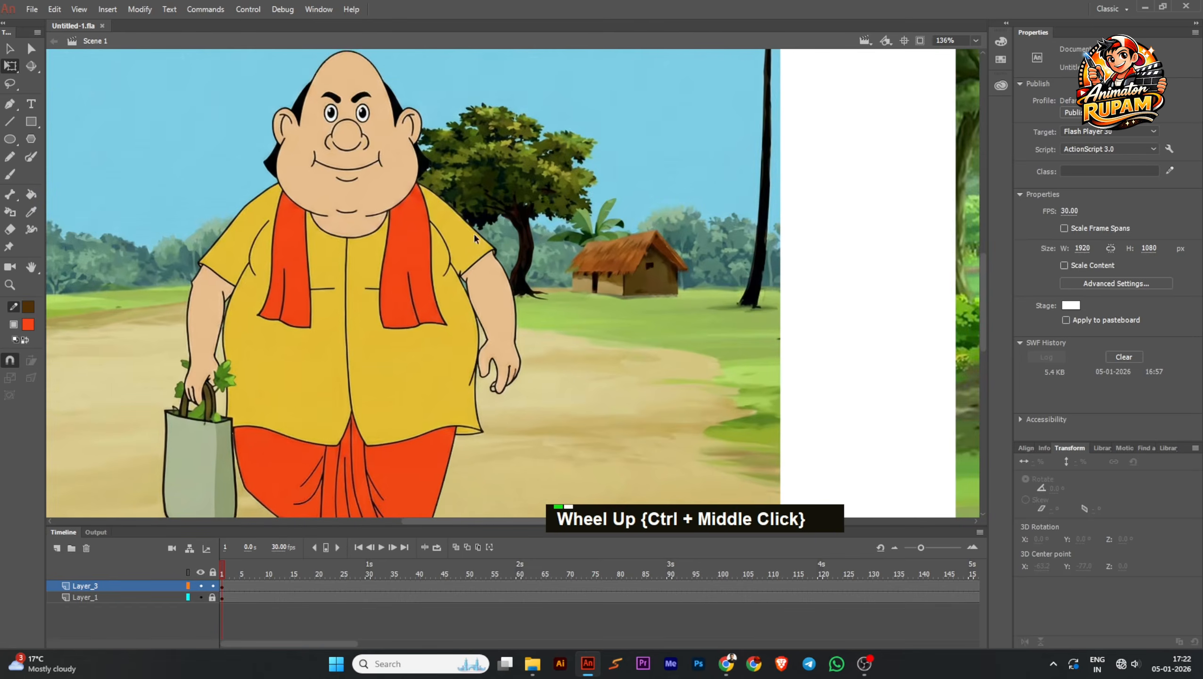
ctrl+scroll(474, 232, up, 1)
middle_click(474, 232)
key(ctrl+s)
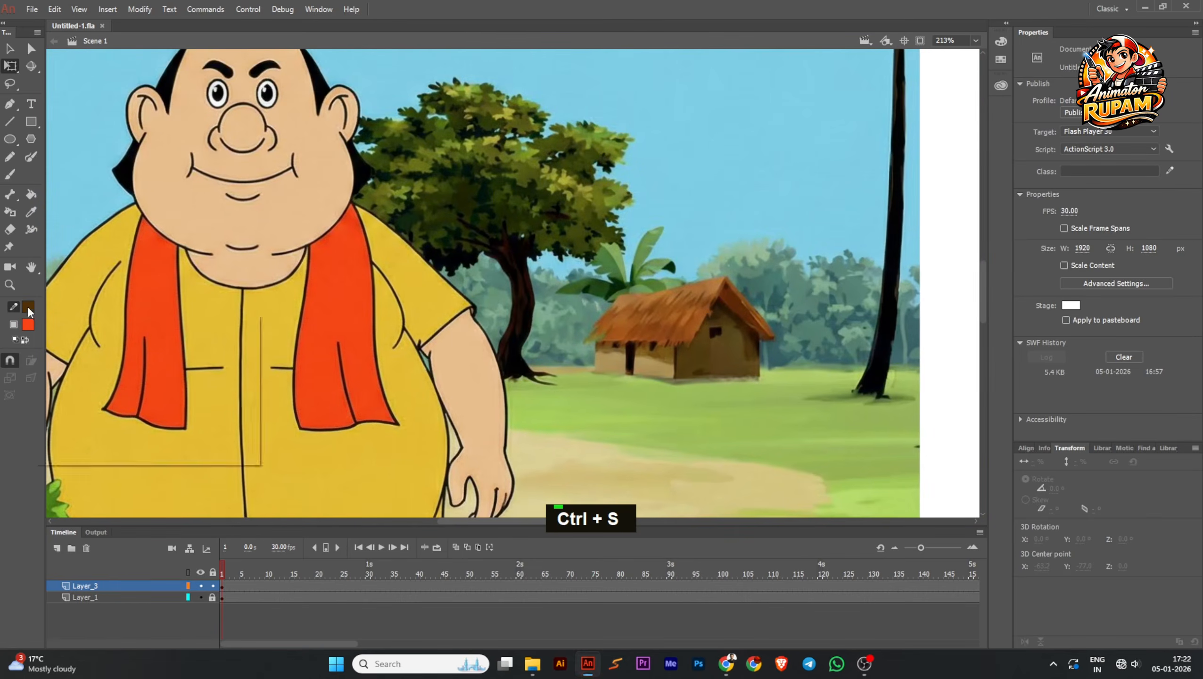
click(28, 325)
click(141, 343)
key(n)
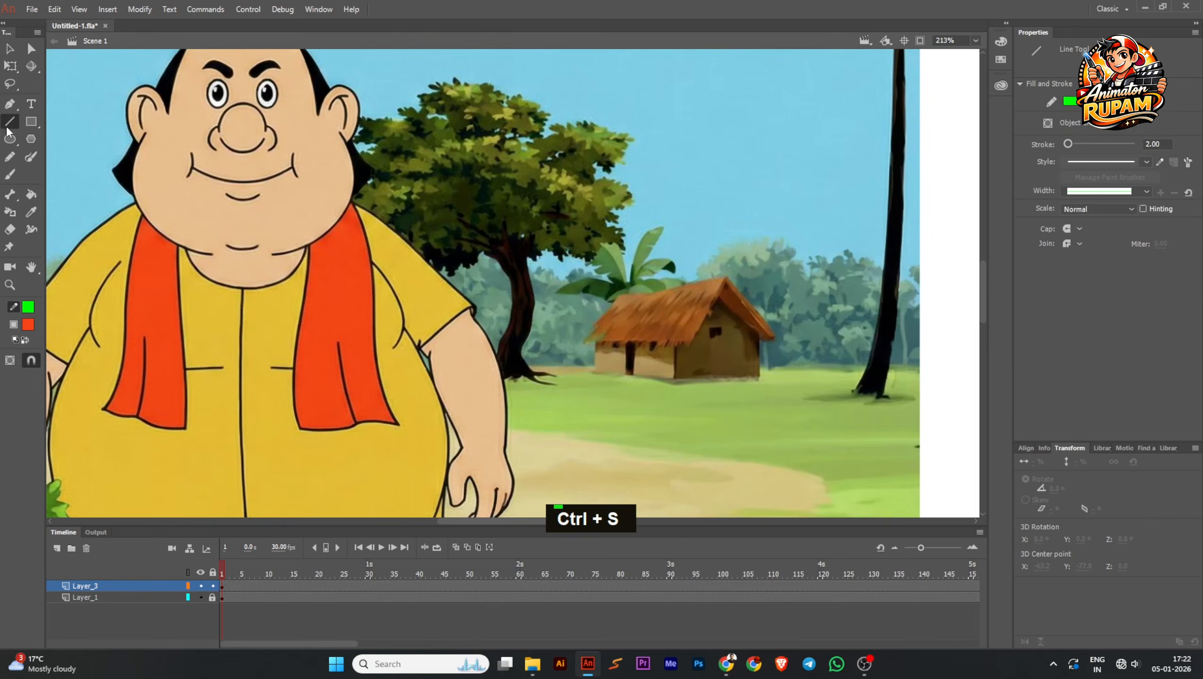
ctrl+scroll(354, 216, up, 1)
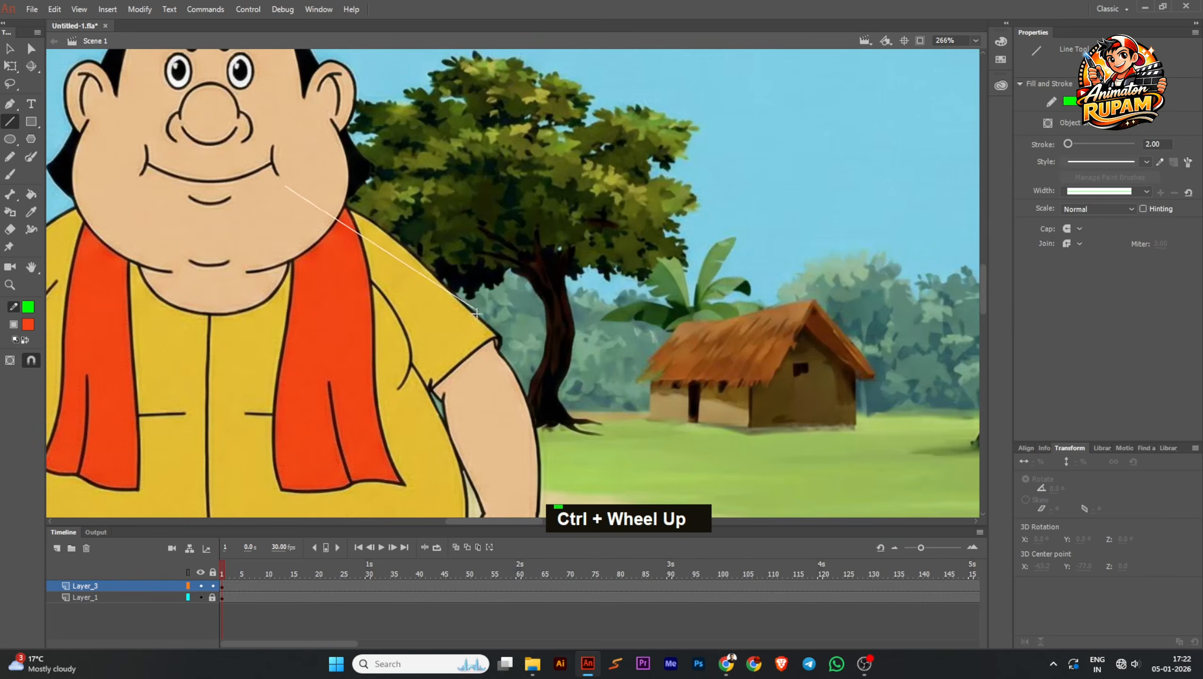
drag(477, 314, 477, 314)
key(ctrl+z)
double_click(28, 308)
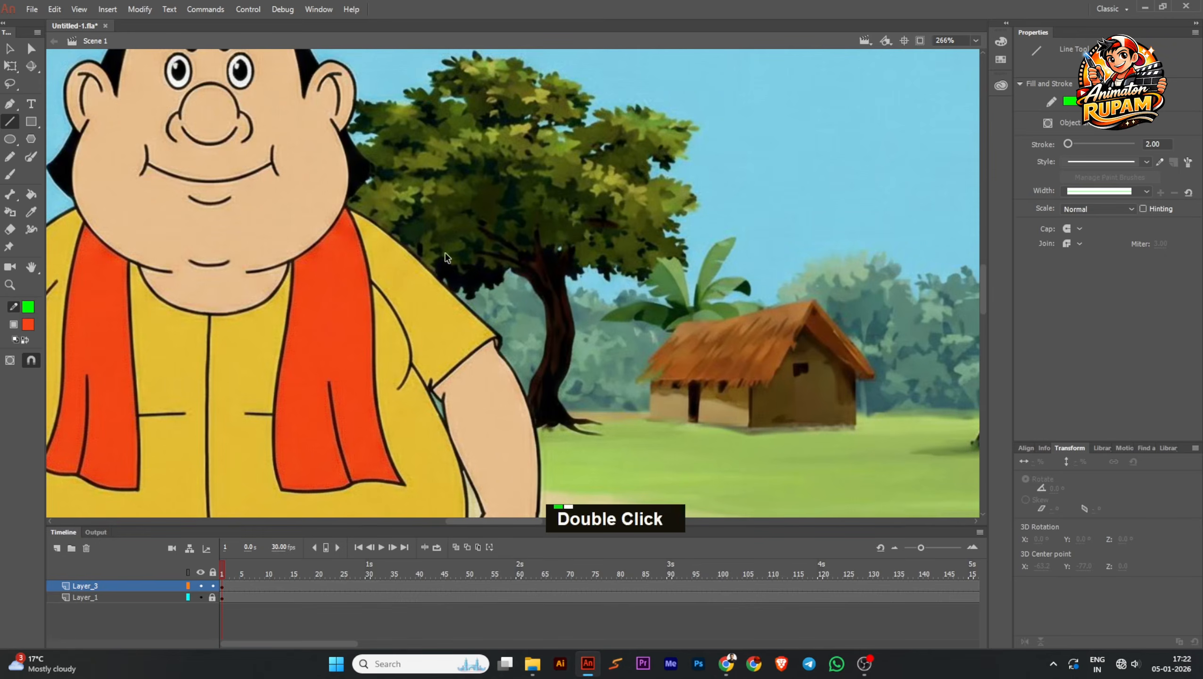
ctrl+scroll(446, 257, down, 4)
key(ctrl+s)
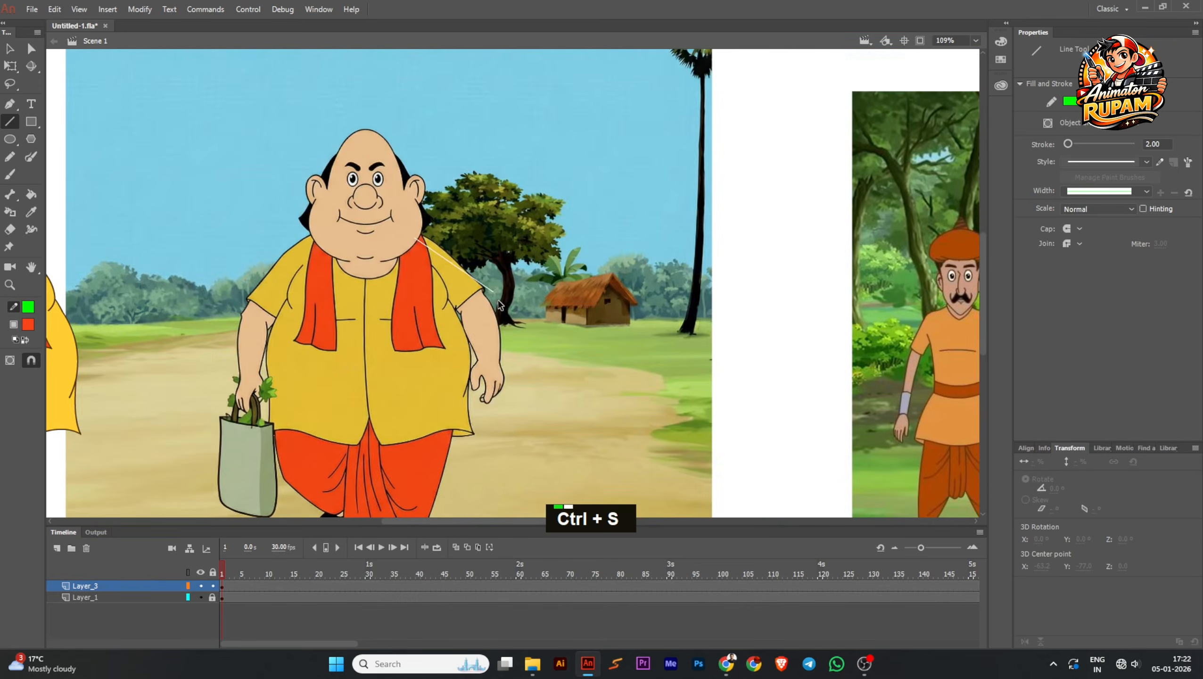
ctrl+scroll(489, 293, up, 4)
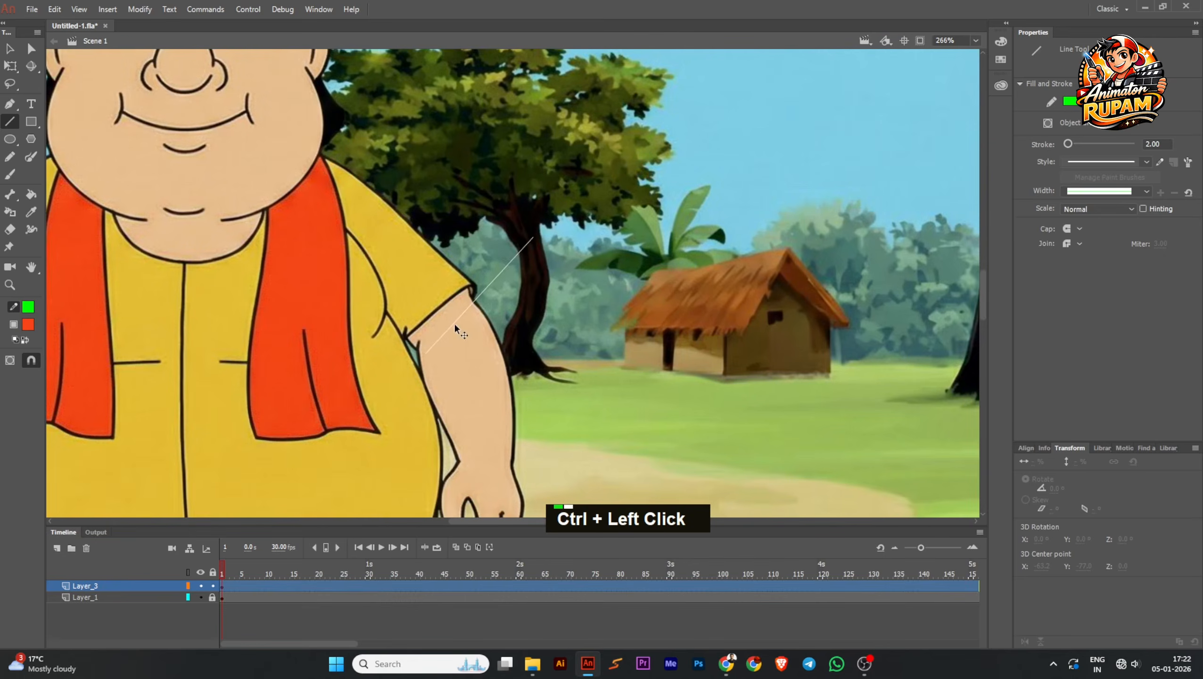
ctrl+click(454, 322)
ctrl+scroll(577, 286, down, 4)
key(ctrl+z)
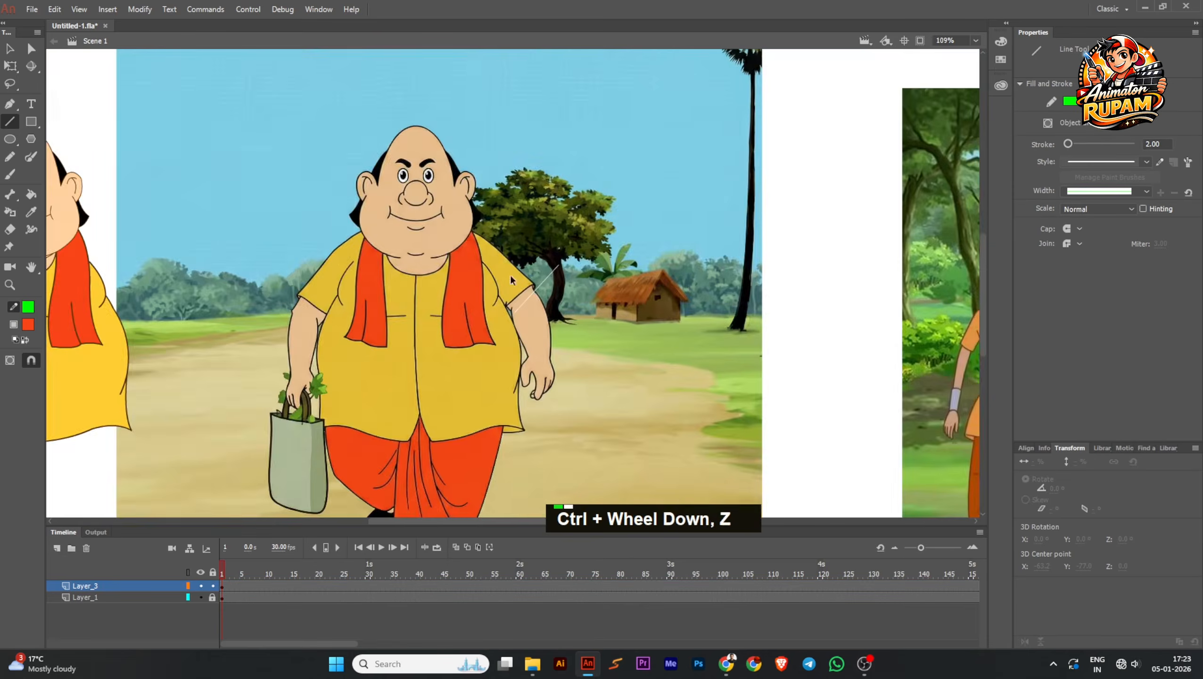
ctrl+scroll(510, 276, down, 4)
ctrl+scroll(530, 287, up, 2)
key(ctrl+z)
ctrl+scroll(530, 291, down, 2)
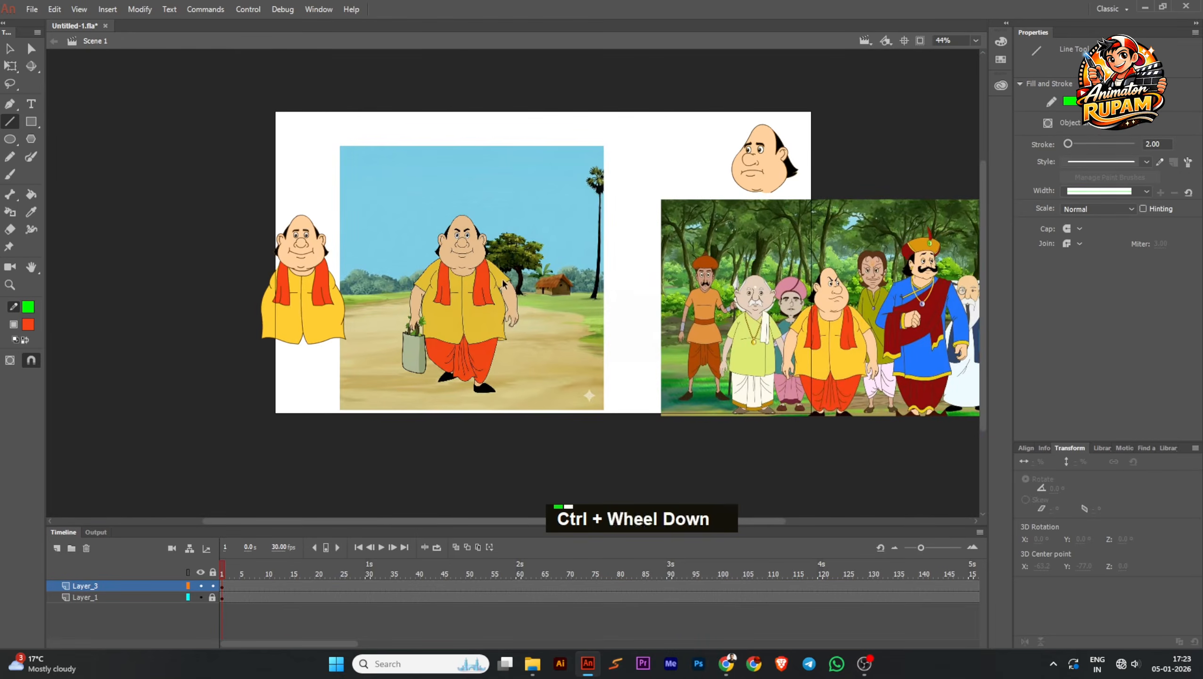
key(ctrl+s)
ctrl+click(312, 389)
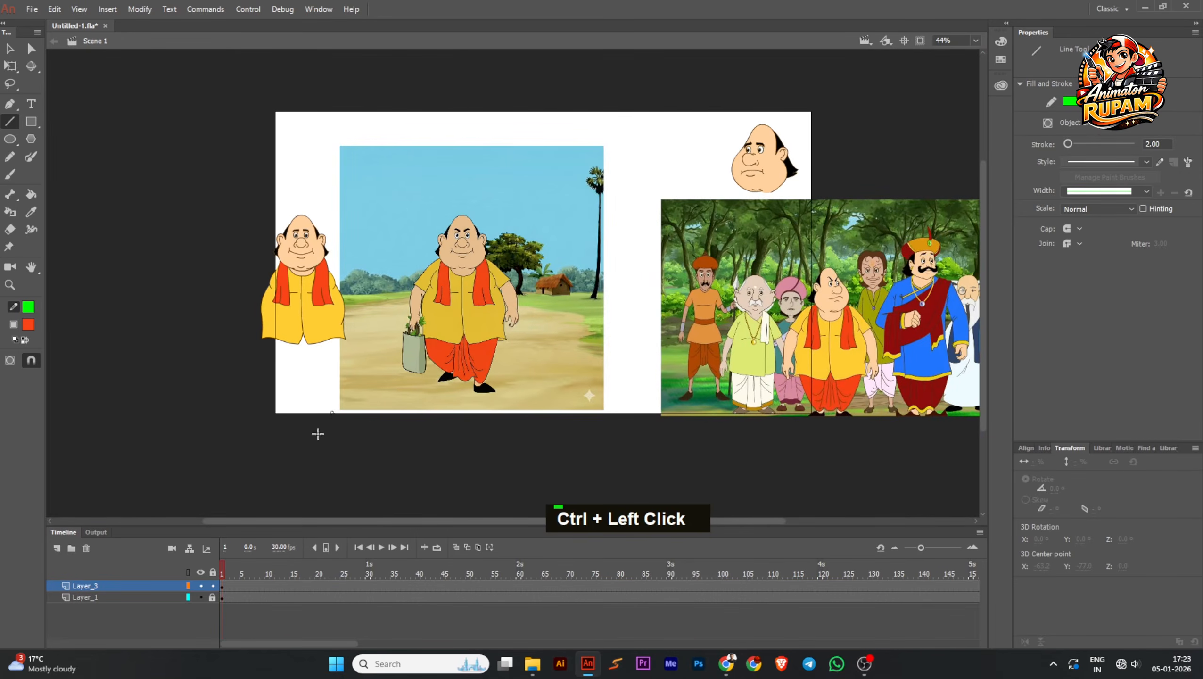
key(ctrl+z)
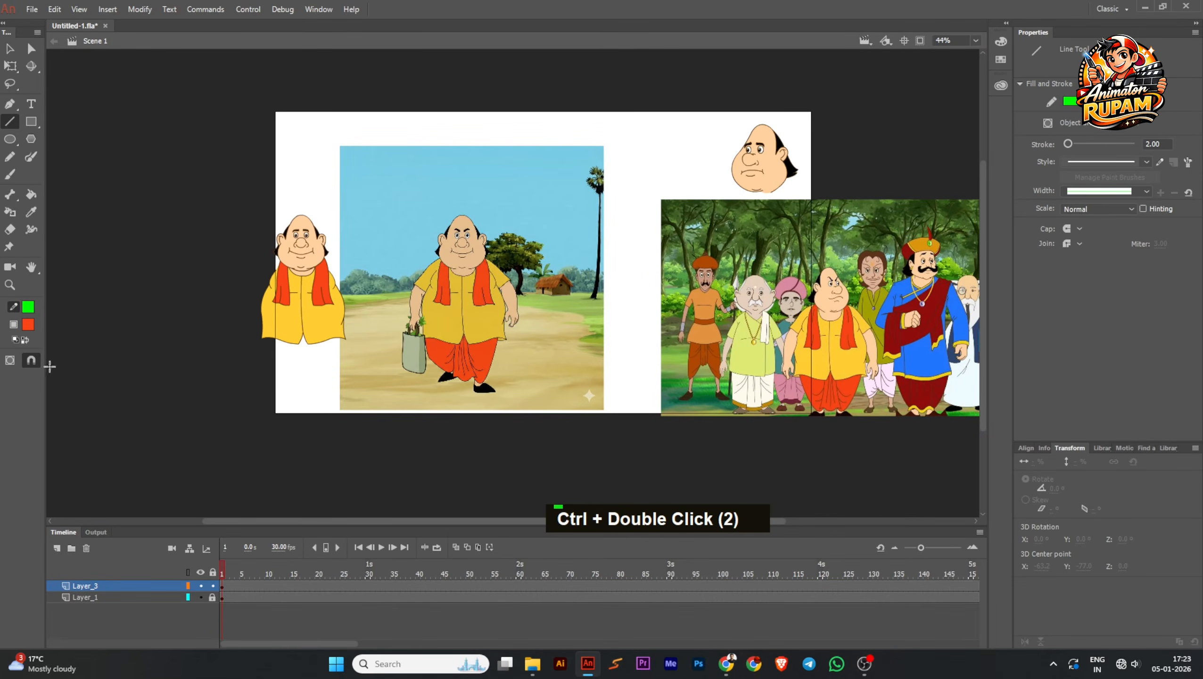
Step: Trace the sleeve's upper edge on the free arm from beside the chin to the cuff corner, curving the lines along the shoulder
ctrl+scroll(483, 242, up, 5)
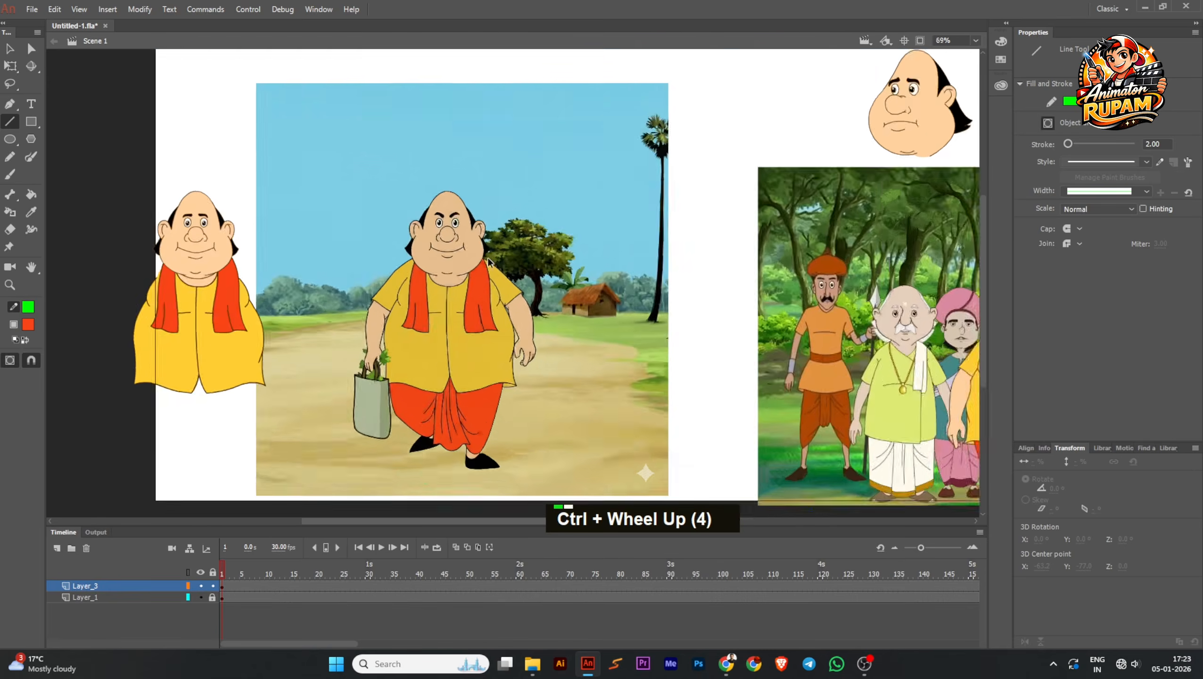
ctrl+scroll(504, 277, up, 3)
key(ctrl+z)
drag(544, 309, 481, 233)
ctrl+scroll(428, 209, up, 1)
drag(575, 303, 575, 316)
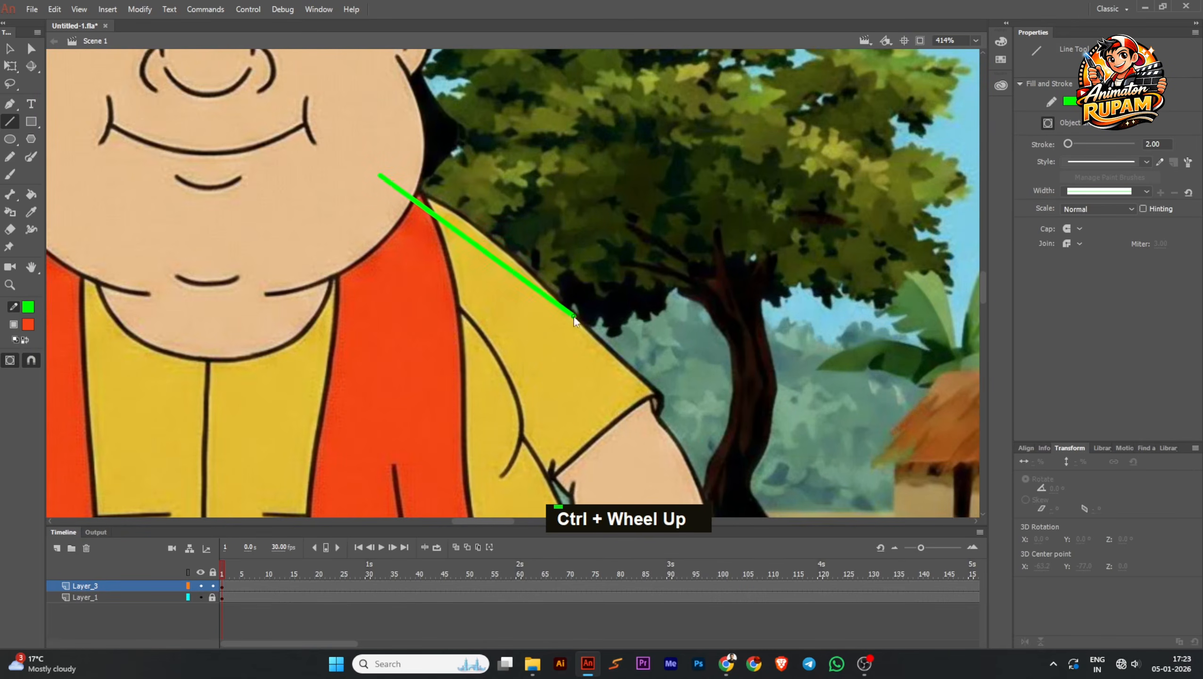
ctrl+click(485, 243)
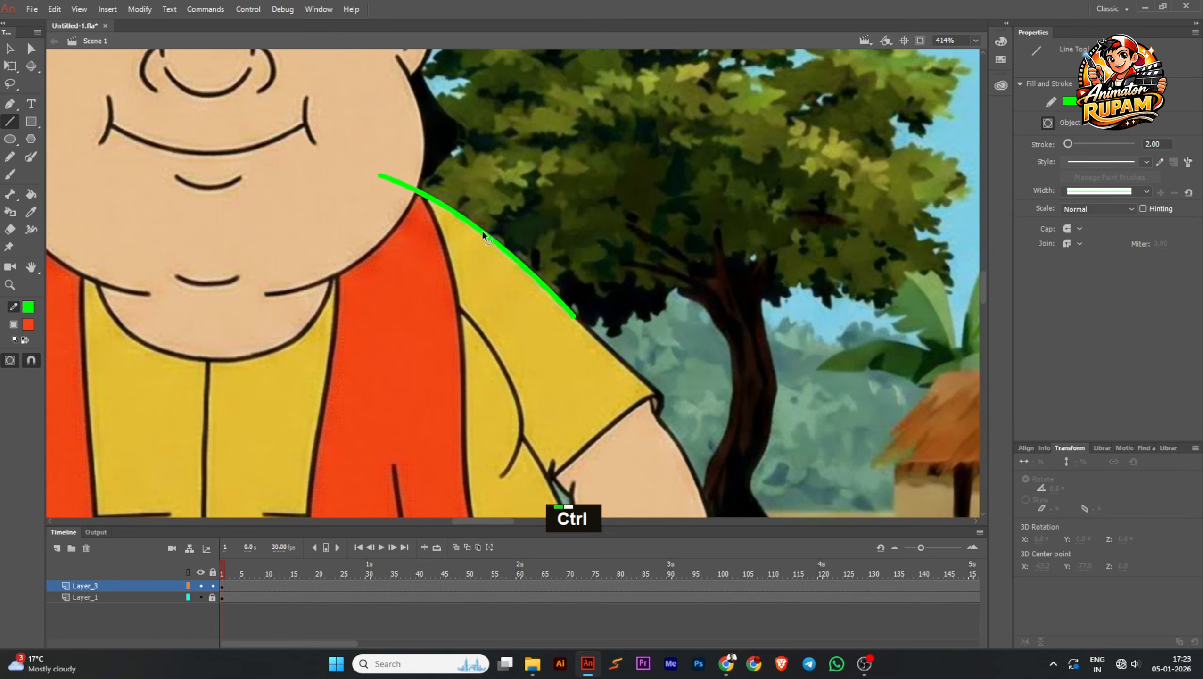
ctrl+scroll(482, 230, down, 3)
ctrl+scroll(533, 279, up, 3)
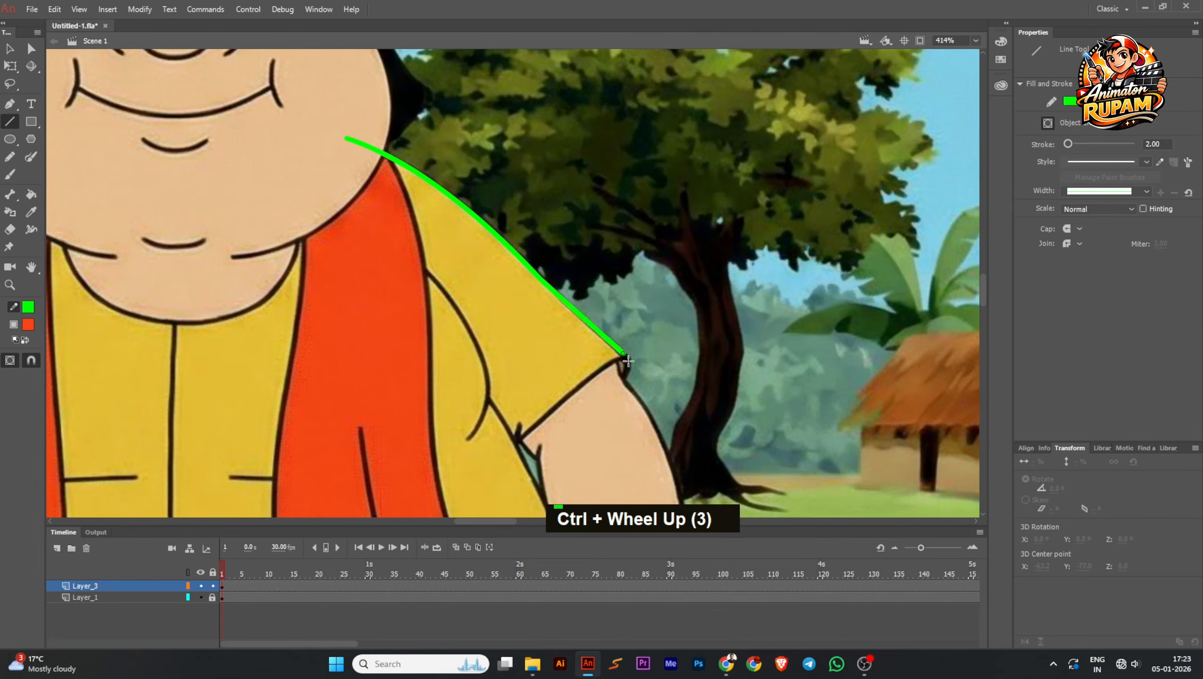
ctrl+scroll(584, 326, up, 1)
ctrl+click(583, 326)
scroll(606, 344, up, 3)
Step: Trace the sleeve's cuff edge from its outer corner to the armpit and bend the lines to match the reference
drag(606, 336, 523, 396)
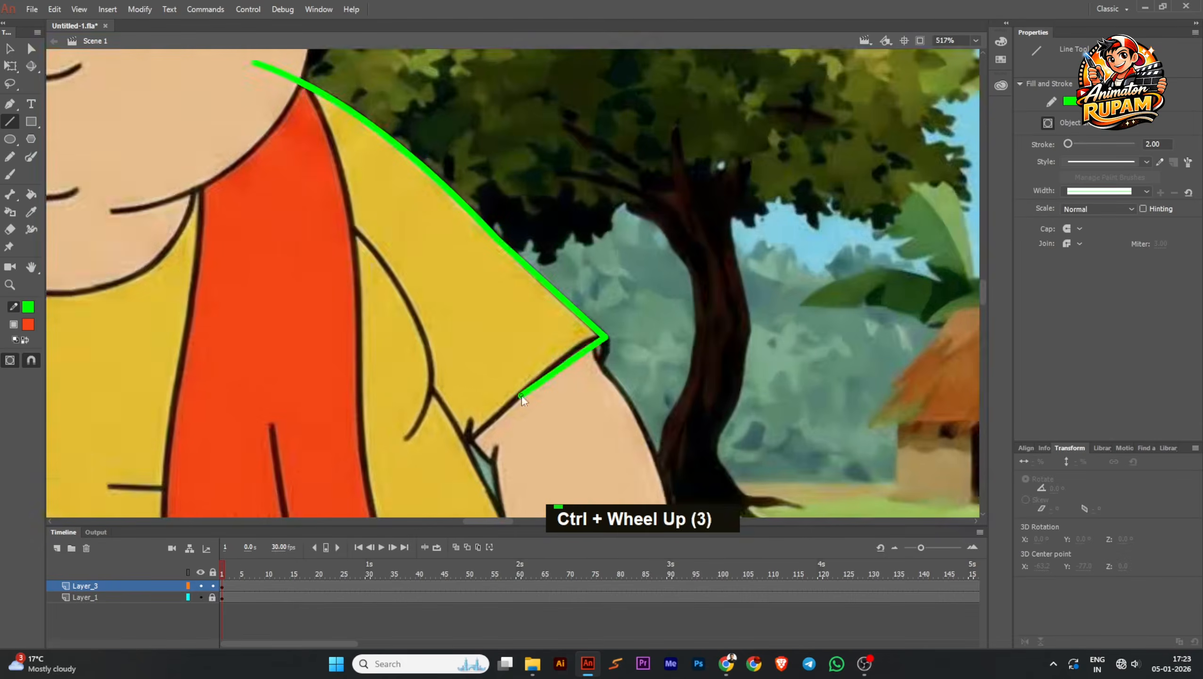
scroll(557, 369, up, 2)
drag(575, 356, 573, 341)
scroll(573, 341, down, 2)
scroll(529, 382, up, 1)
drag(537, 379, 473, 435)
scroll(497, 418, up, 1)
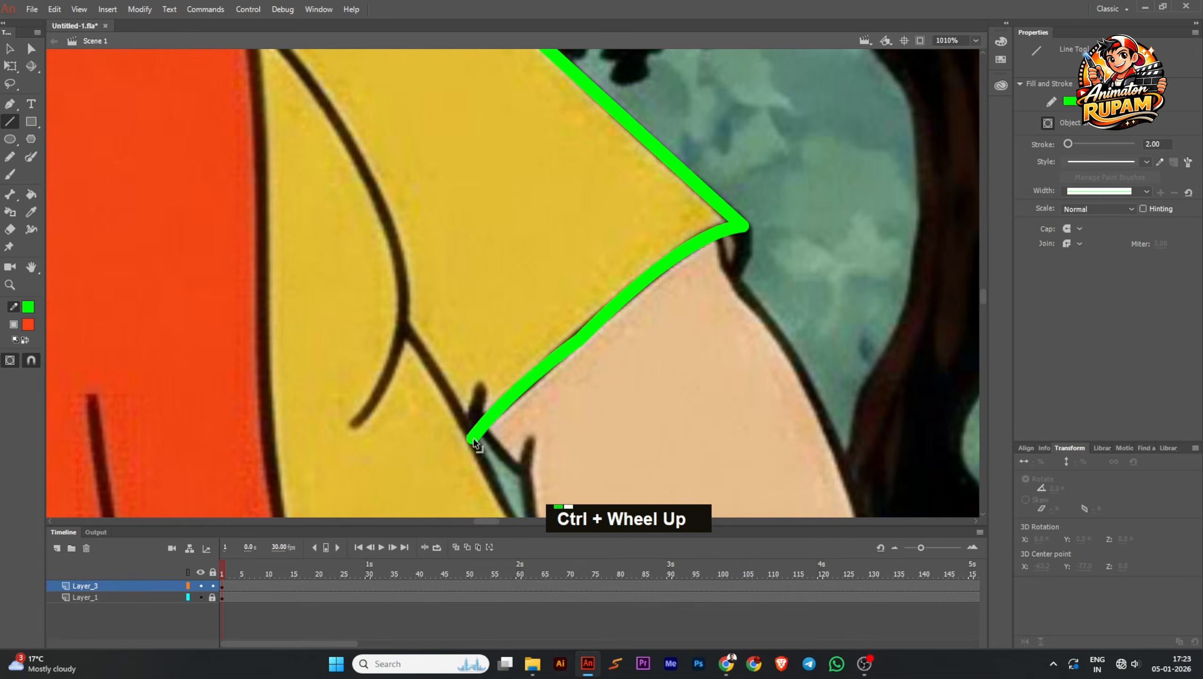
ctrl+click(580, 334)
Step: Close the sleeve outline beneath the head and across the scarf to the armpit, rounding its shoulder end
scroll(493, 335, down, 2)
middle_click(493, 335)
drag(351, 148, 296, 247)
drag(295, 247, 518, 457)
scroll(422, 321, up, 2)
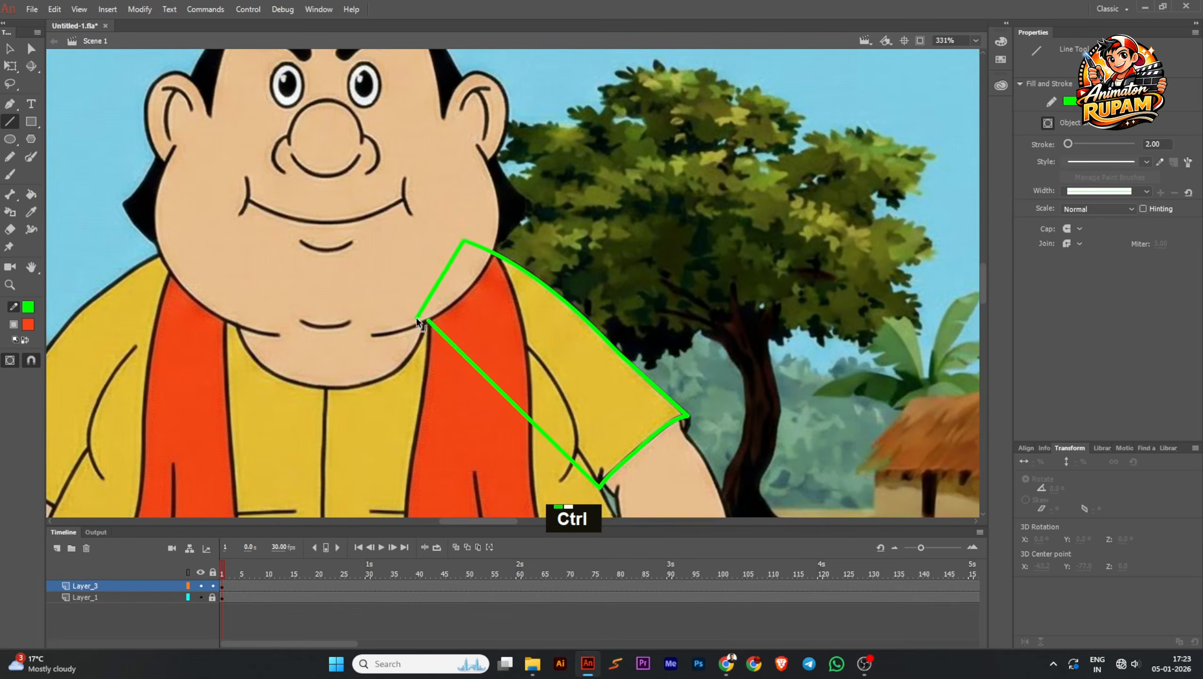
drag(431, 295, 406, 271)
drag(537, 436, 539, 434)
scroll(589, 356, down, 2)
middle_click(589, 357)
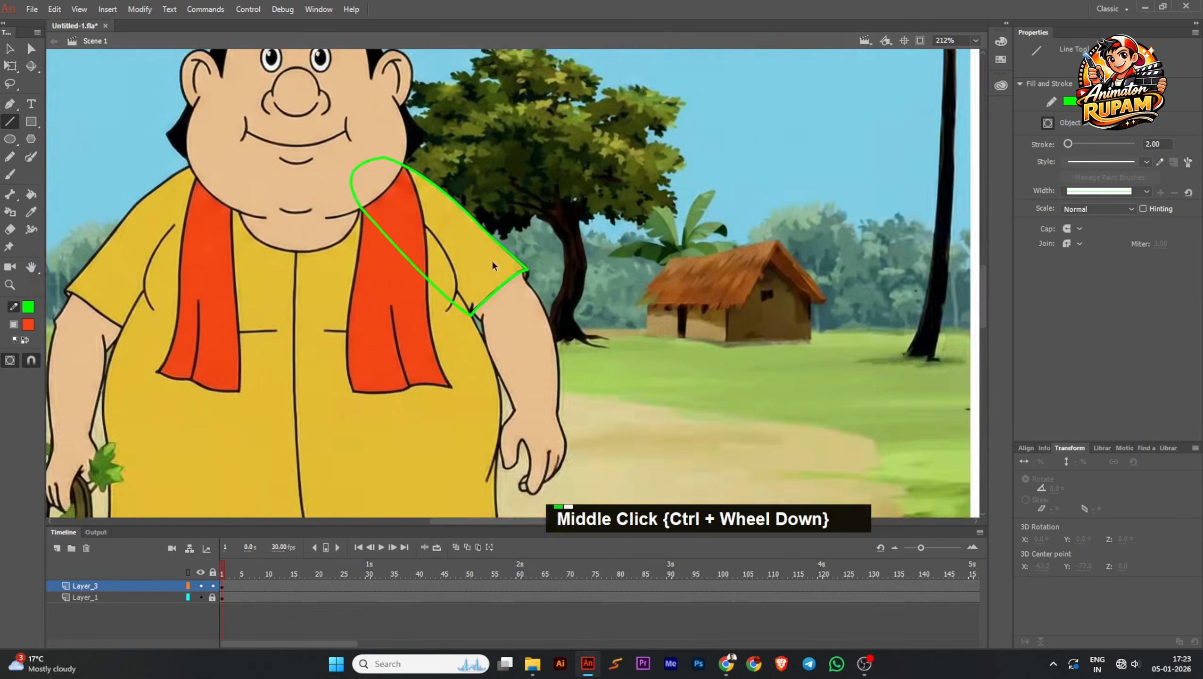
Step: Trace the small folds at the cuff's outer corner and at the armpit
scroll(526, 281, up, 6)
mouse_move(526, 255)
mouse_down()
mouse_move(527, 296)
mouse_move(524, 274)
mouse_up()
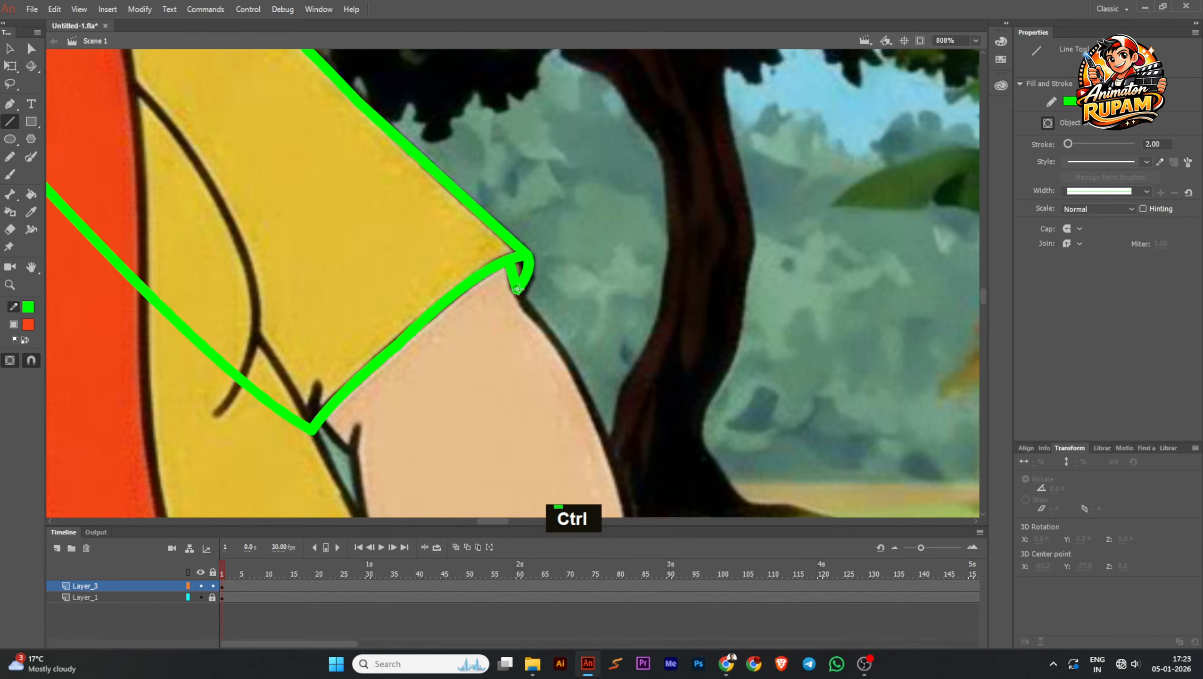
scroll(393, 387, up, 2)
key(ctrl+z)
drag(381, 376, 410, 407)
drag(397, 394, 412, 369)
scroll(407, 392, down, 2)
scroll(407, 390, up, 4)
Step: Trace the inner edge of the bare arm from the armpit to the wrist and curve it to the reference
drag(409, 389, 433, 483)
scroll(407, 384, down, 4)
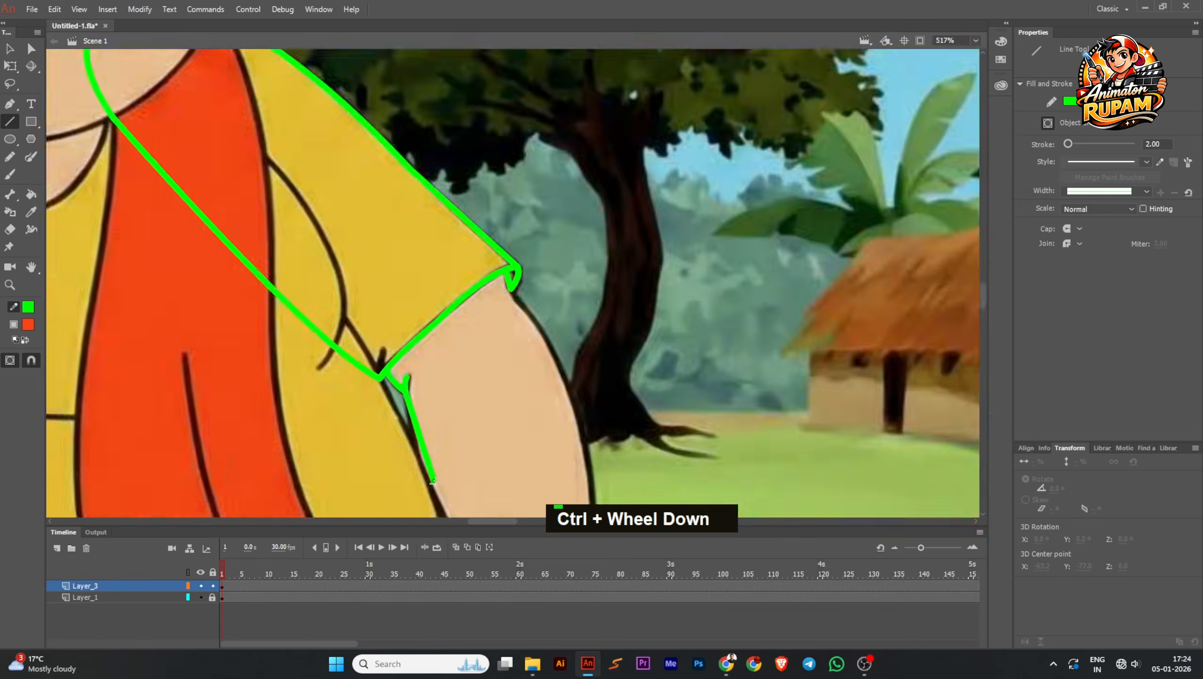
scroll(433, 483, up, 1)
middle_click(433, 483)
drag(410, 305, 471, 449)
drag(428, 331, 419, 344)
scroll(434, 373, up, 2)
drag(456, 420, 459, 419)
scroll(494, 322, down, 4)
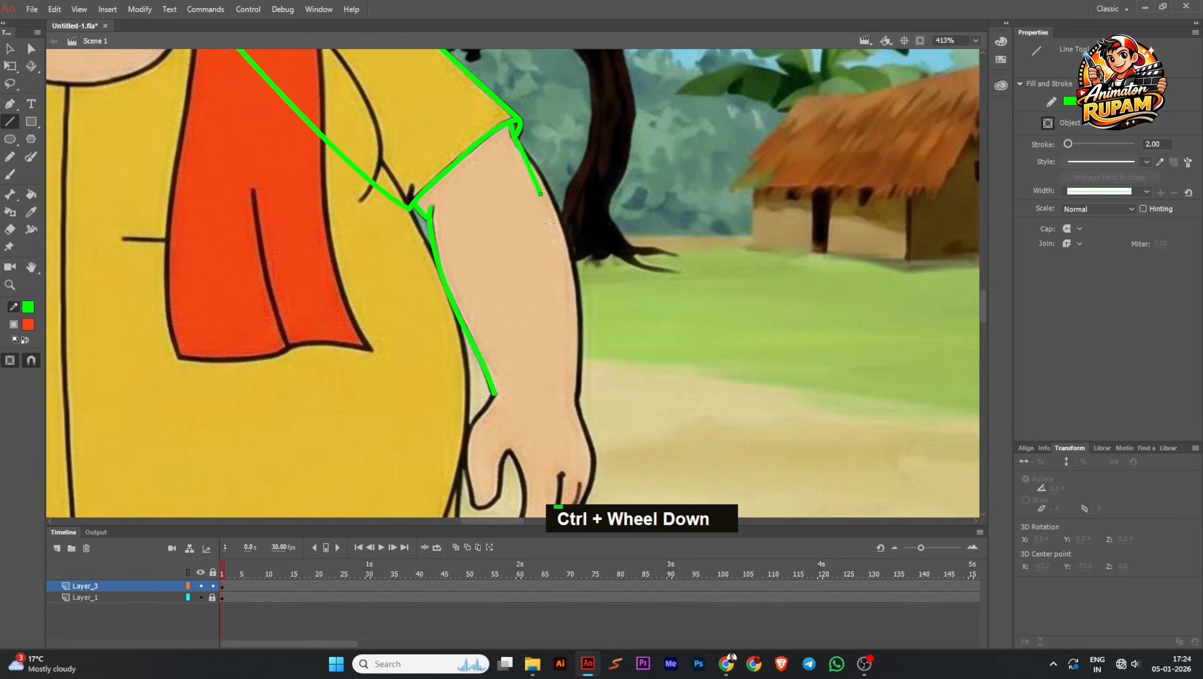
Step: Trace the outer edge of the bare arm down to the wrist and bend it along the reference contour
drag(549, 223, 578, 392)
drag(565, 332, 587, 311)
drag(572, 250, 569, 247)
scroll(559, 248, down, 4)
scroll(565, 306, up, 6)
mouse_move(568, 302)
mouse_down()
mouse_move(567, 285)
mouse_move(562, 342)
mouse_move(564, 330)
mouse_up()
scroll(565, 284, up, 4)
scroll(568, 287, down, 2)
Step: Continue the outline from the outer wrist down the back of the hand and curve it to the knuckles
drag(567, 311, 581, 412)
scroll(565, 330, down, 4)
scroll(581, 392, up, 3)
drag(569, 347, 581, 346)
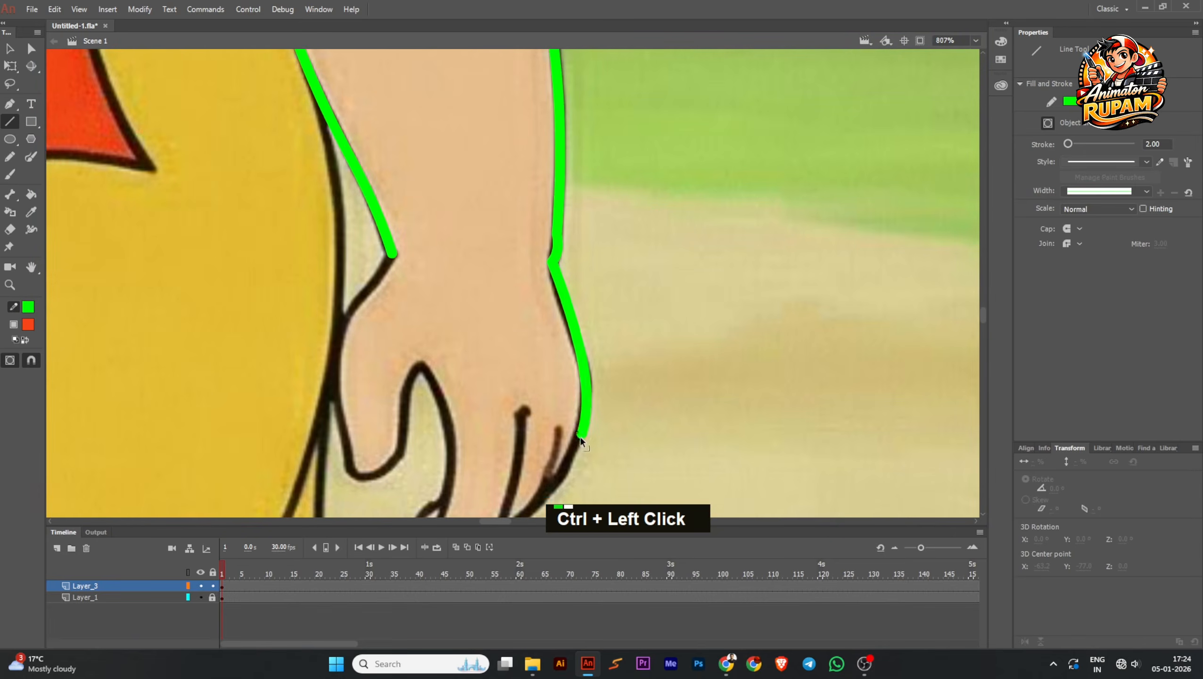
scroll(576, 334, up, 3)
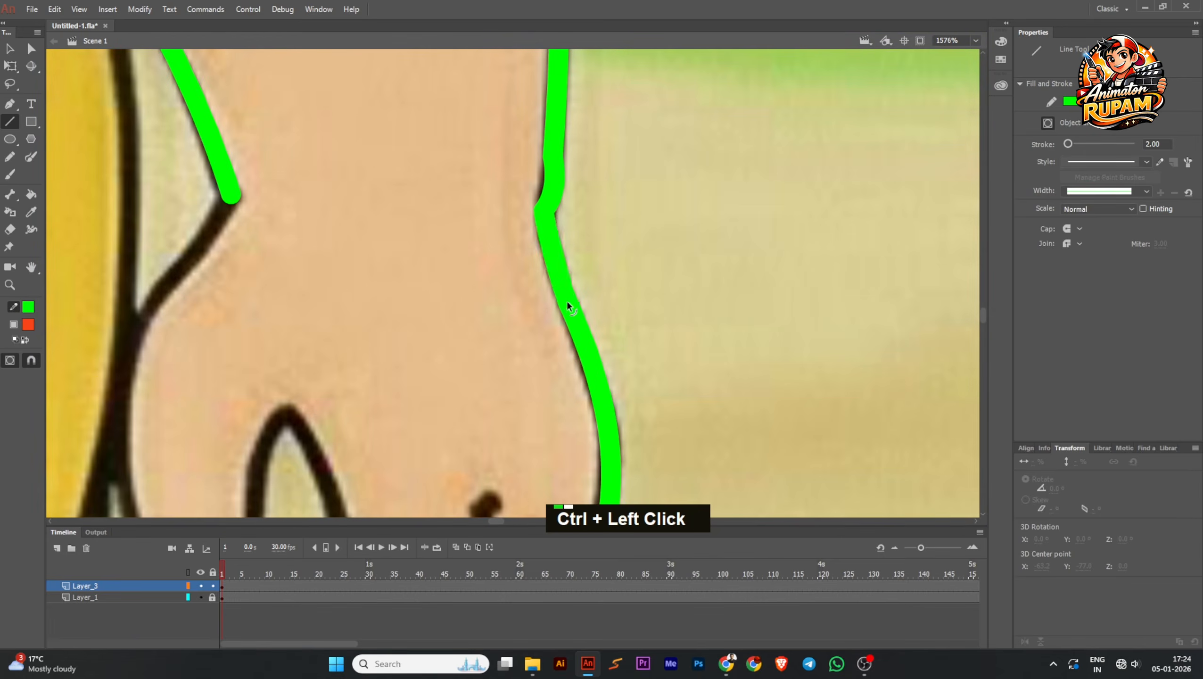
scroll(573, 290, down, 4)
Step: Trace the inner wrist and the thumb's outer side, shaping both lines to the reference
scroll(444, 271, up, 2)
drag(457, 213, 404, 283)
scroll(414, 272, up, 2)
drag(430, 244, 417, 394)
scroll(442, 216, down, 3)
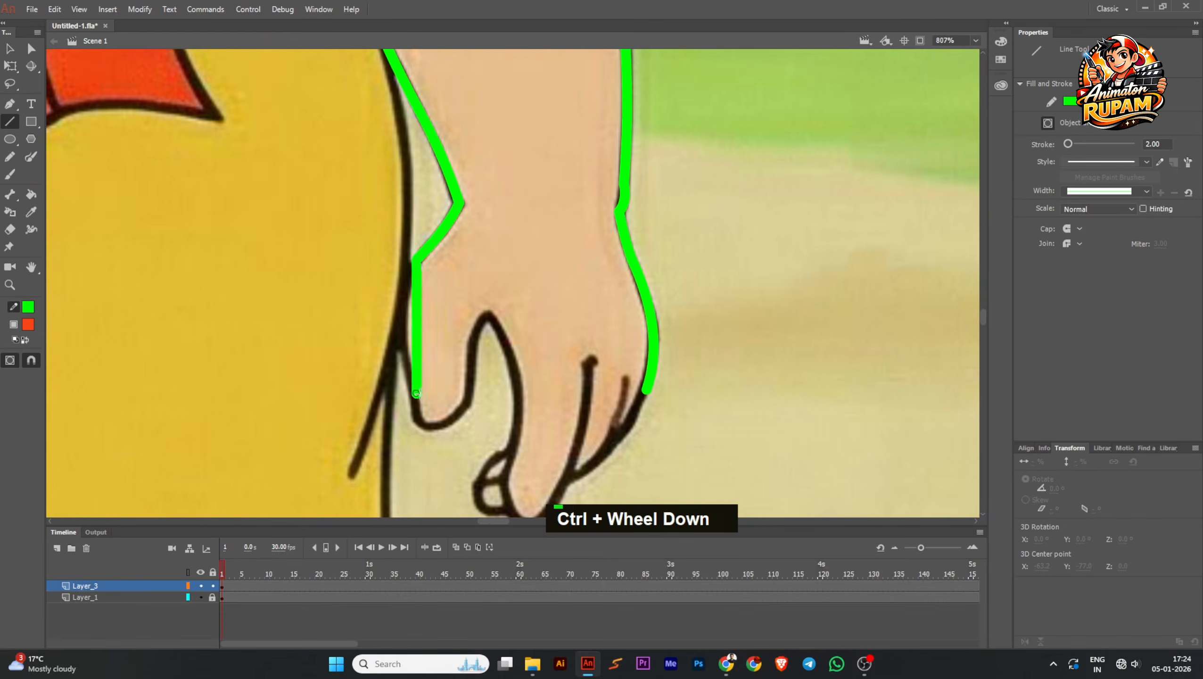
drag(415, 333, 402, 335)
drag(417, 393, 410, 382)
drag(402, 336, 403, 327)
scroll(419, 255, up, 2)
drag(417, 260, 429, 249)
Step: Trace the rounded thumb tip and the thumb's inner edge up to the gap beside the index finger
drag(397, 330, 437, 386)
scroll(442, 272, down, 4)
scroll(423, 358, up, 3)
mouse_move(437, 386)
mouse_down()
mouse_move(477, 387)
mouse_move(503, 368)
mouse_up()
mouse_move(468, 379)
mouse_down()
mouse_move(470, 399)
mouse_move(482, 389)
mouse_move(471, 398)
mouse_up()
scroll(504, 350, down, 1)
scroll(510, 348, up, 2)
scroll(471, 390, down, 2)
scroll(480, 378, up, 1)
drag(495, 357, 520, 268)
drag(512, 301, 504, 298)
Step: Trace the index finger's inner edge from the thumb gap down to the fingertip with curved lines
drag(519, 268, 558, 391)
mouse_move(549, 350)
mouse_down()
mouse_move(560, 348)
mouse_move(540, 431)
mouse_up()
scroll(561, 354, down, 1)
scroll(570, 428, up, 1)
drag(547, 394, 550, 396)
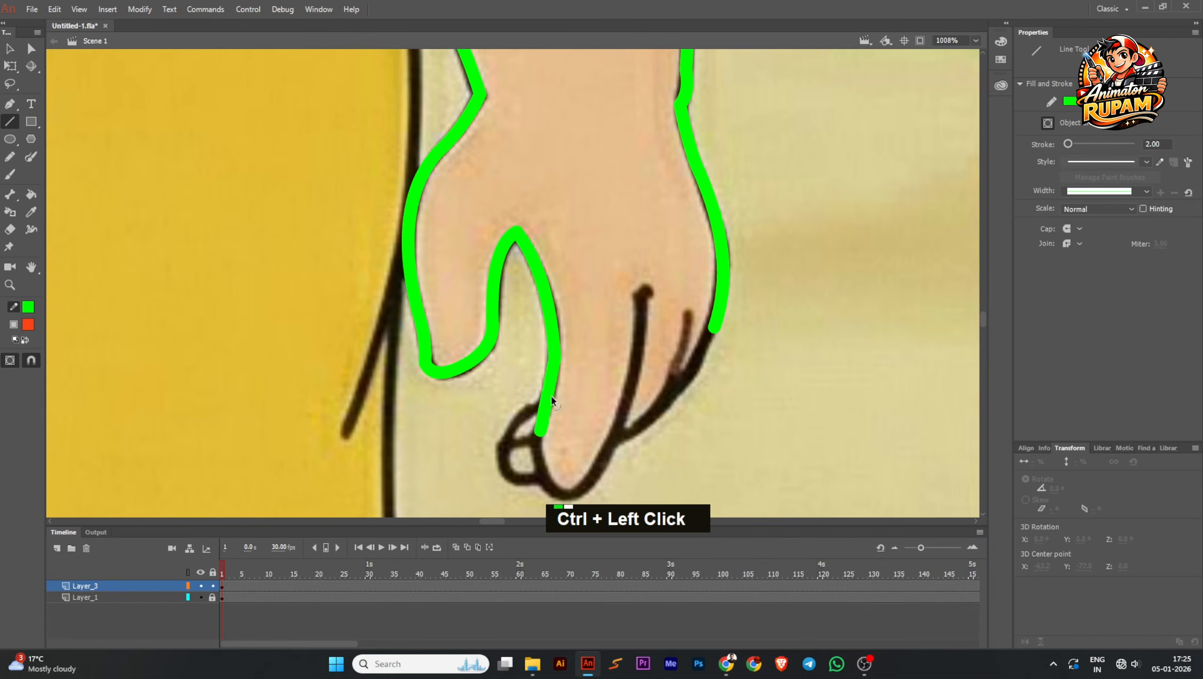
scroll(550, 395, down, 1)
scroll(493, 418, up, 2)
drag(480, 337, 561, 435)
scroll(487, 349, down, 2)
scroll(503, 387, up, 2)
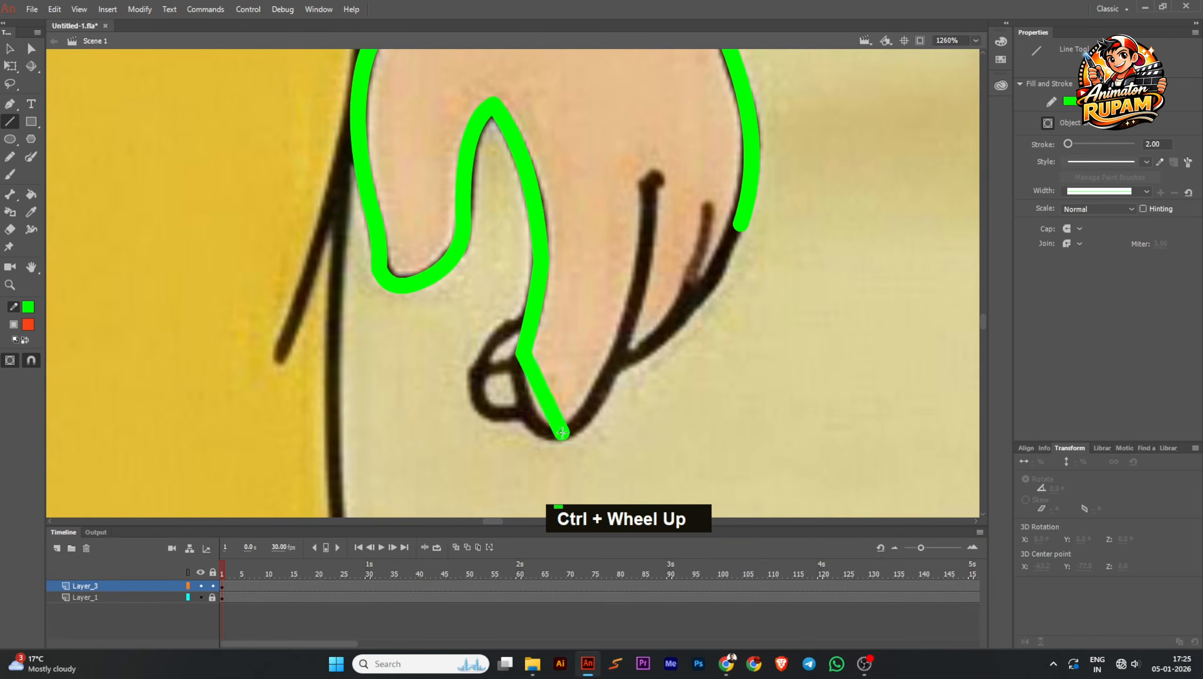
Step: Trace the index finger's other side, the finger crease lines and the outer fingers, joining them to the hand outline
mouse_move(542, 394)
mouse_down()
mouse_move(526, 409)
mouse_move(654, 176)
mouse_up()
mouse_move(612, 308)
mouse_down()
mouse_move(633, 320)
mouse_move(601, 370)
mouse_up()
scroll(622, 335, down, 4)
scroll(699, 276, up, 3)
drag(601, 370, 559, 410)
ctrl+click(572, 412)
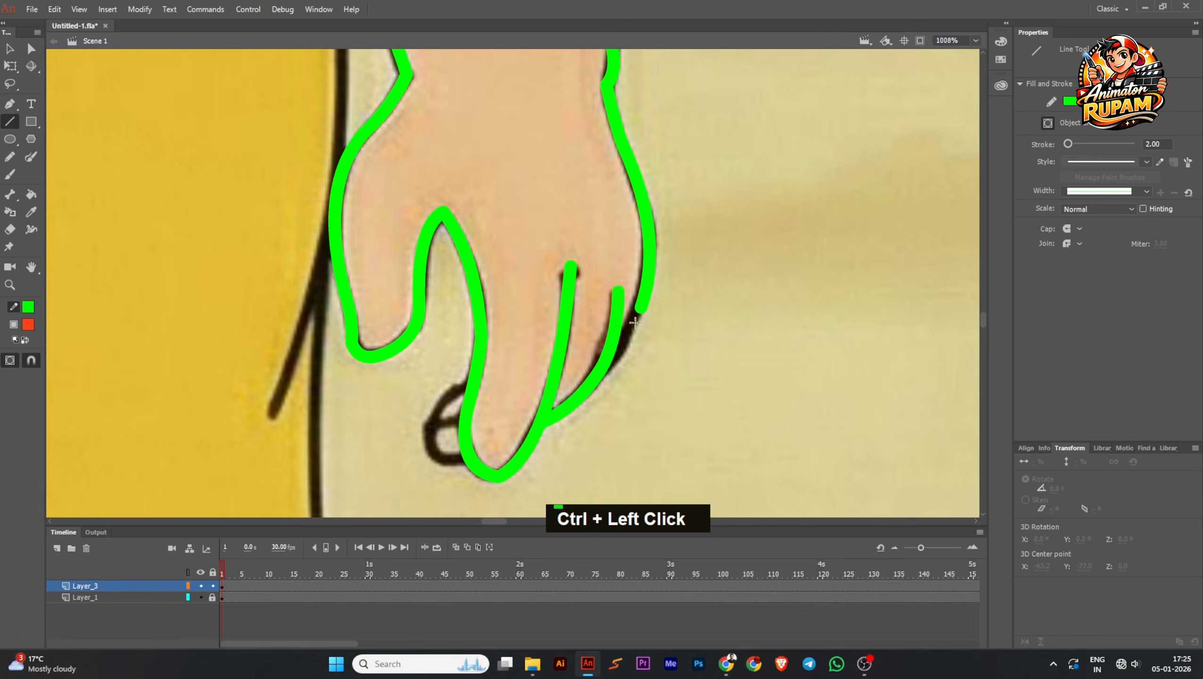
ctrl+click(626, 365)
scroll(609, 336, down, 2)
scroll(561, 329, up, 1)
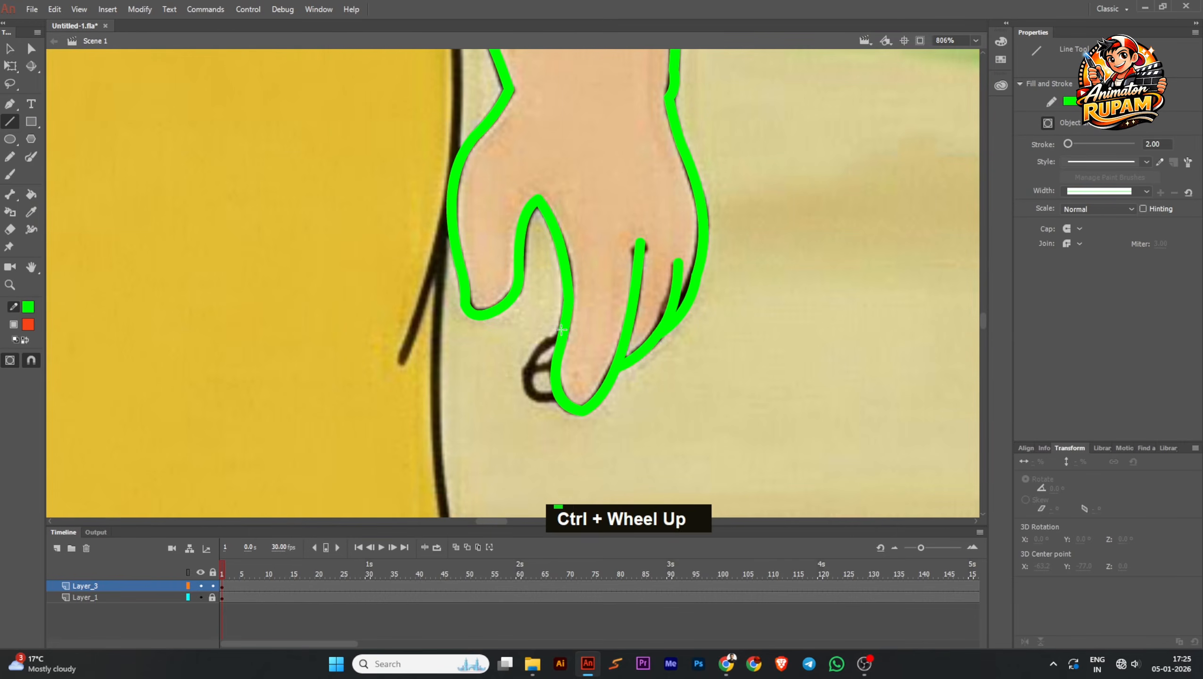
Step: Trace the small curled fingertips behind the index finger, including the line dividing them
drag(561, 330, 526, 359)
drag(543, 345, 532, 401)
drag(532, 384, 561, 405)
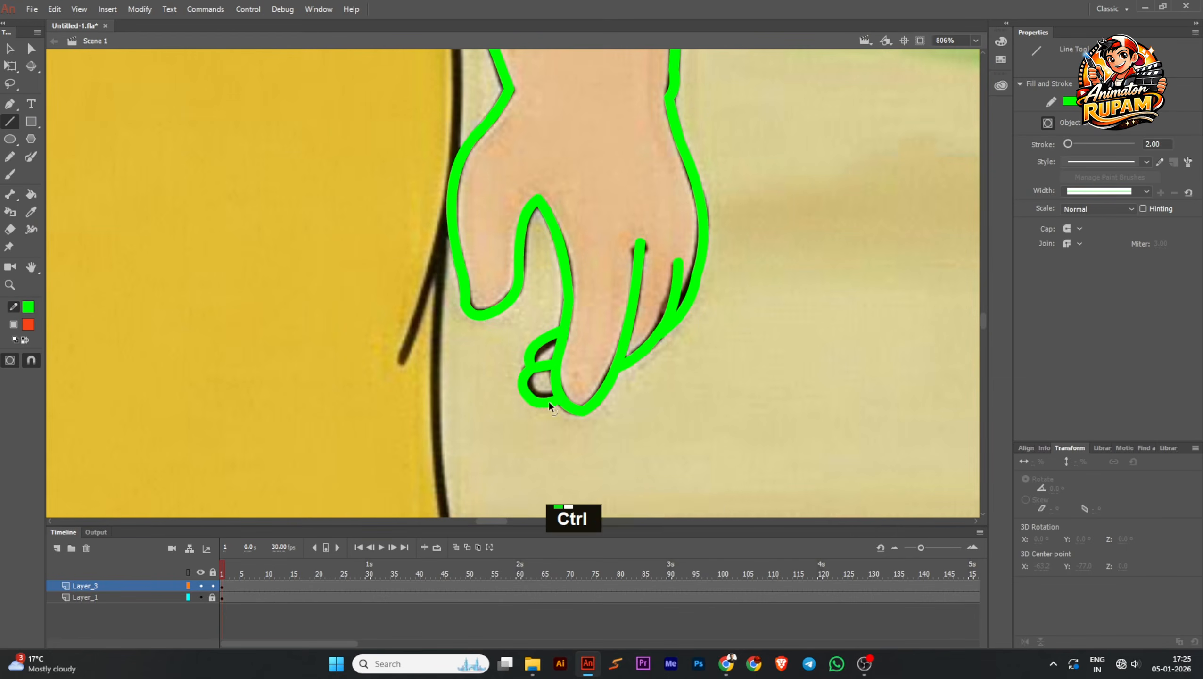
scroll(547, 401, up, 1)
ctrl+click(547, 347)
scroll(547, 351, down, 4)
scroll(602, 355, down, 2)
Step: Select all the traced sleeve, arm and hand lines, combine them into one drawing object and save the file
drag(654, 415, 376, 74)
drag(568, 180, 569, 227)
key(ctrl+b)
scroll(566, 279, up, 1)
scroll(629, 243, down, 1)
key(ctrl+s)
scroll(567, 249, up, 2)
ctrl+click(566, 251)
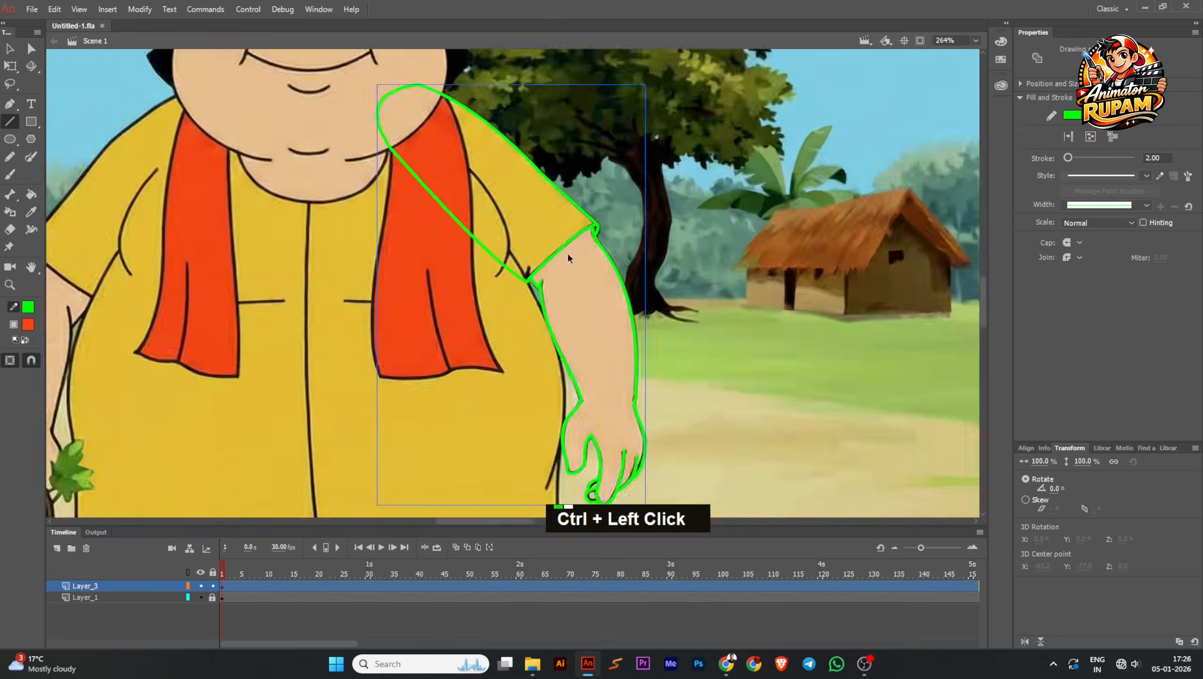
scroll(575, 254, down, 2)
key(ctrl+s)
scroll(615, 283, down, 2)
drag(576, 276, 550, 303)
scroll(550, 304, down, 2)
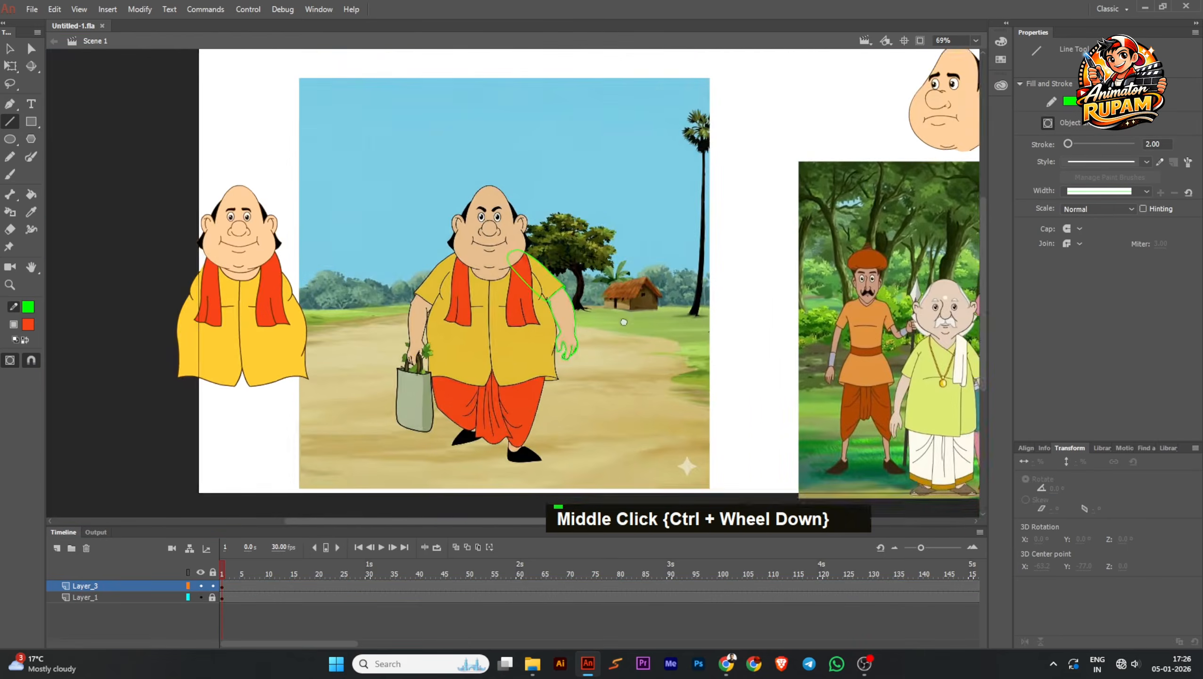
Step: Sample the skin tone from the matching character's arm in the forest reference picture and fill the traced bare arm with it
scroll(578, 335, up, 1)
scroll(498, 308, down, 1)
ctrl+scroll(739, 353, up, 1)
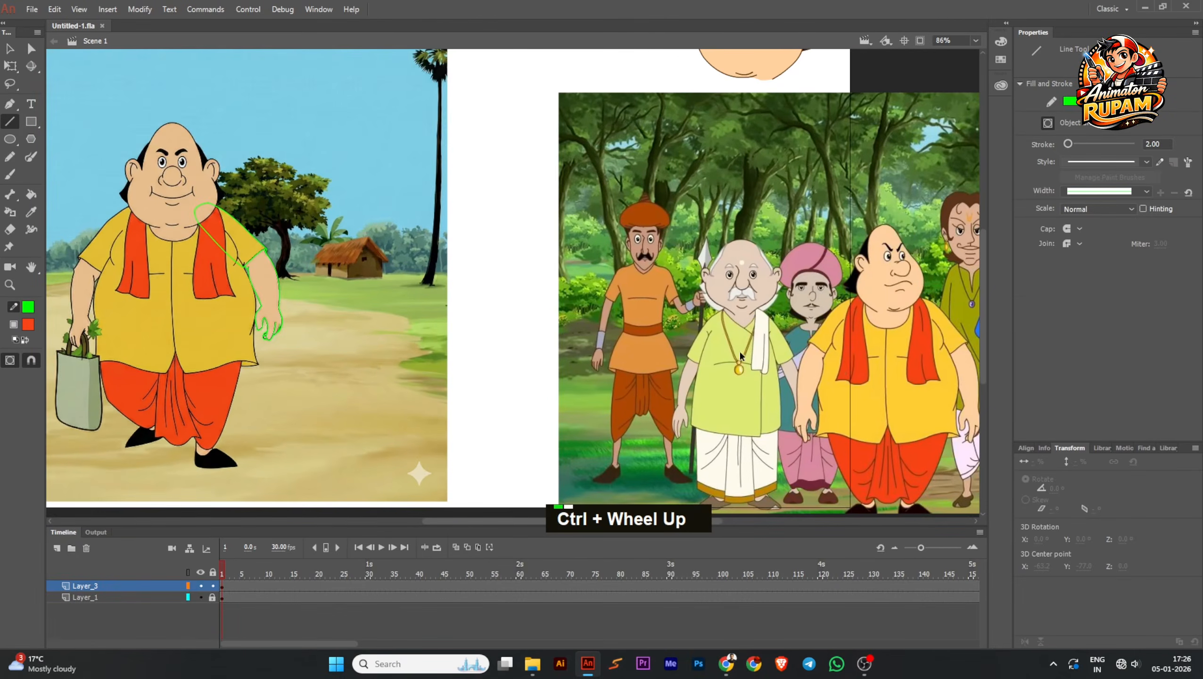
key(i)
click(810, 364)
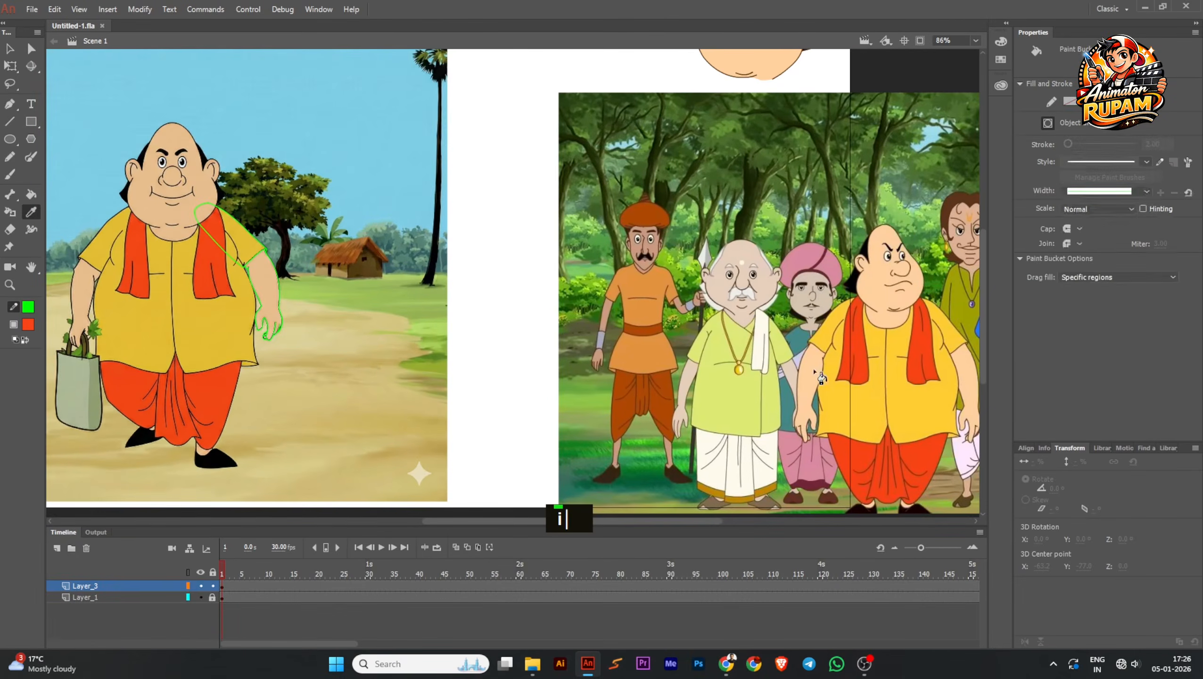
ctrl+scroll(665, 333, down, 1)
ctrl+scroll(375, 304, up, 2)
click(379, 295)
ctrl+scroll(378, 296, up, 1)
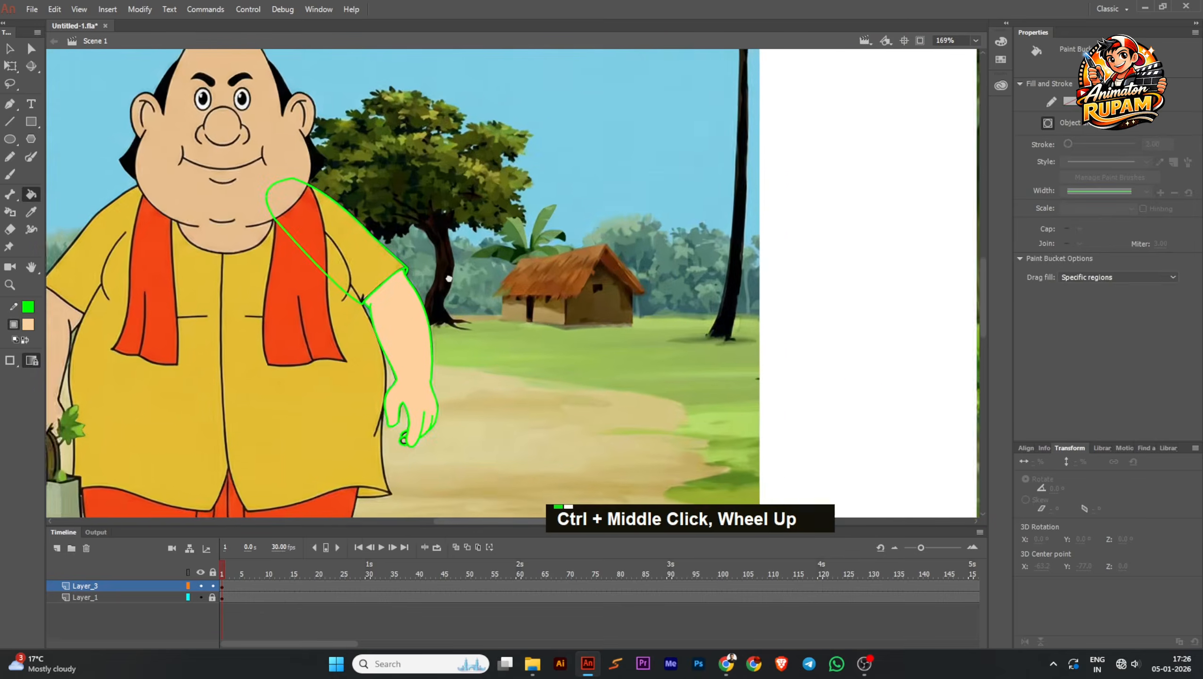
Step: Sample the yellow from the finished traced shirt and fill the traced sleeve with it
ctrl+scroll(333, 333, down, 2)
ctrl+scroll(248, 394, up, 2)
key(i)
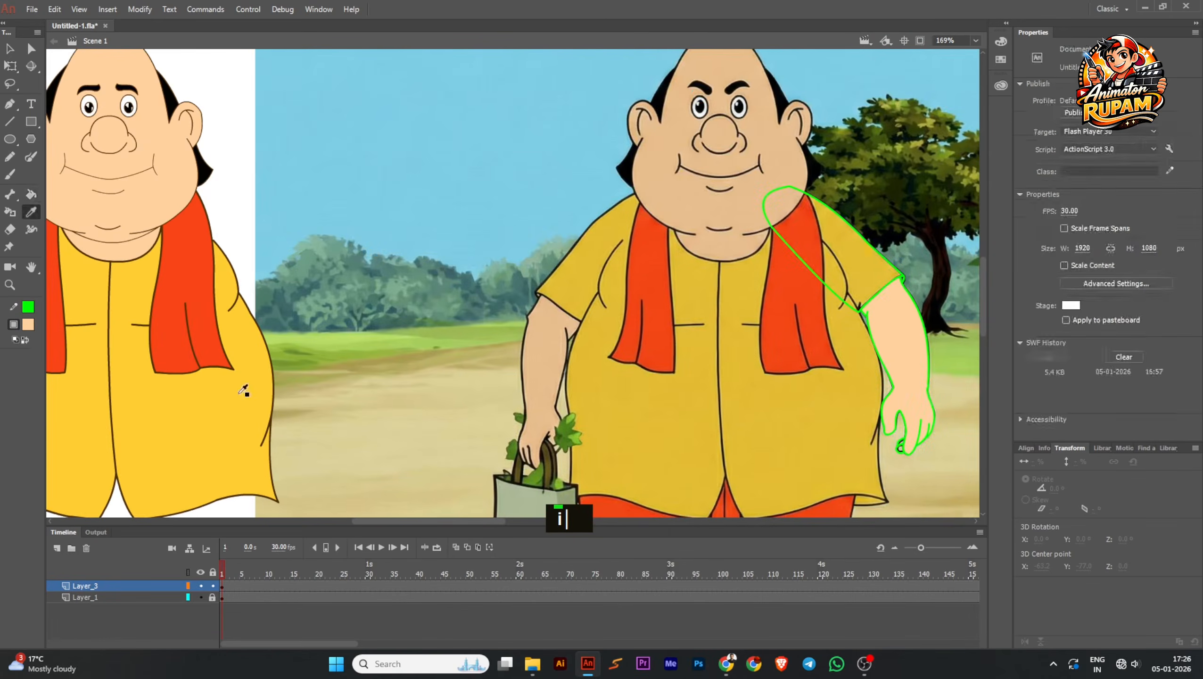
click(248, 394)
click(855, 271)
ctrl+scroll(855, 270, down, 4)
ctrl+click(637, 252)
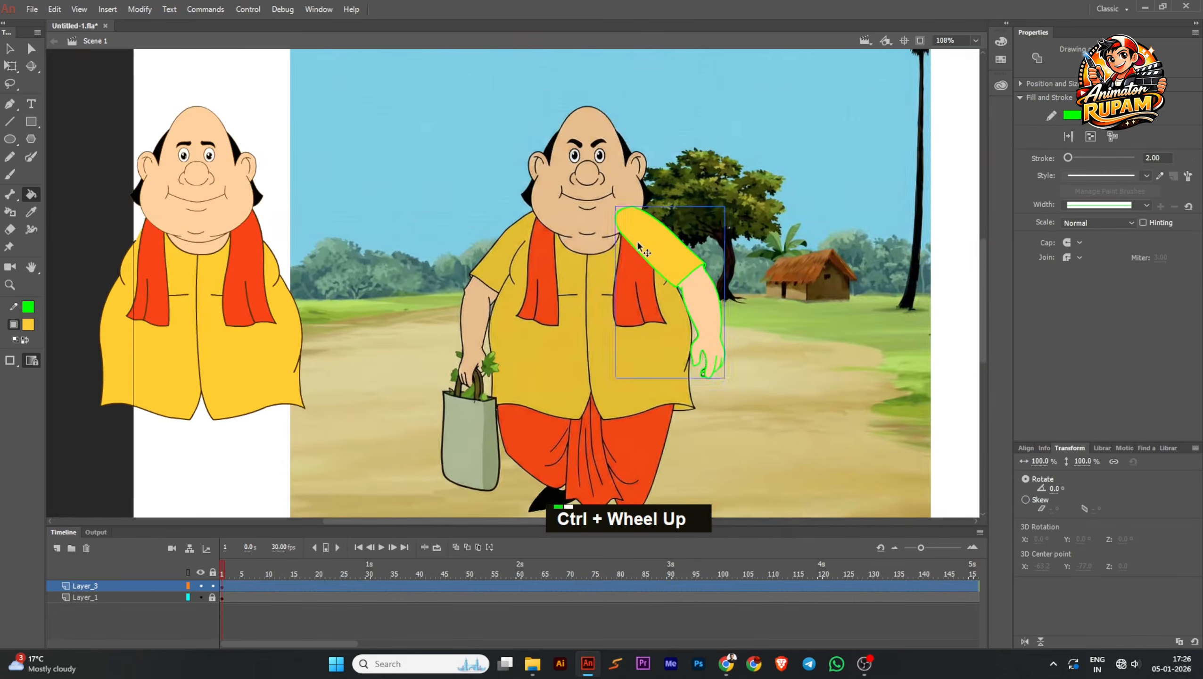
Step: Sample the skin tone from the filled hand and fill the small curled fingertips with it
ctrl+scroll(637, 252, up, 2)
ctrl+scroll(761, 446, up, 2)
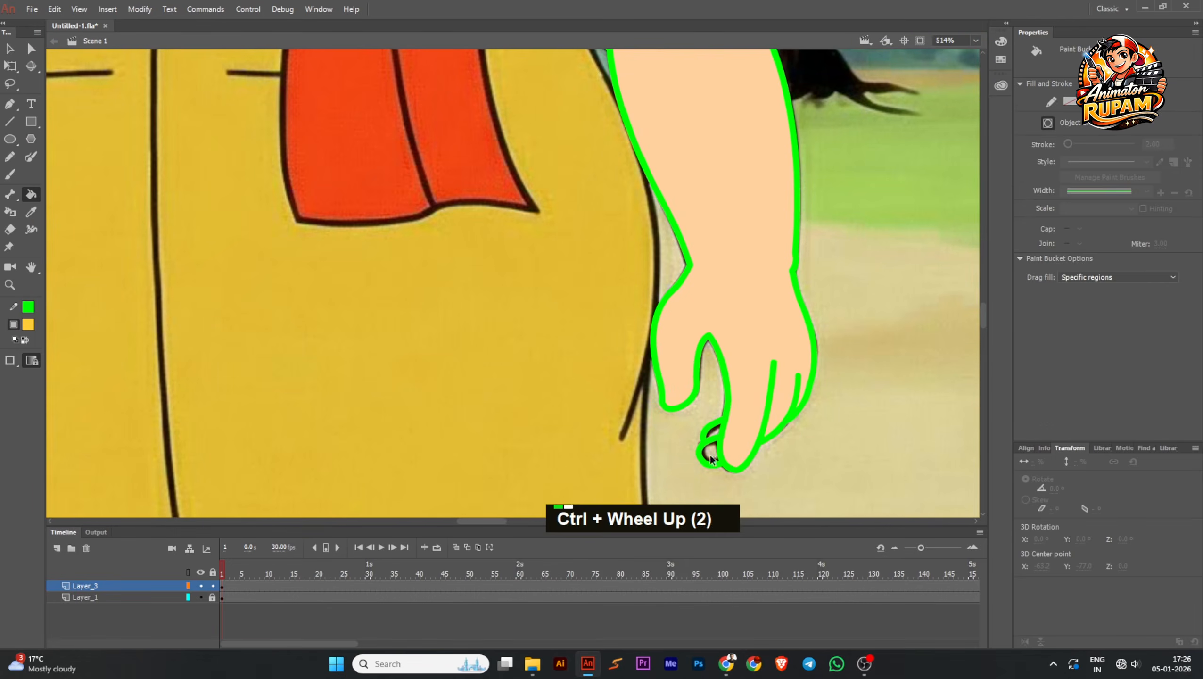
key(i)
click(734, 436)
ctrl+scroll(725, 454, up, 2)
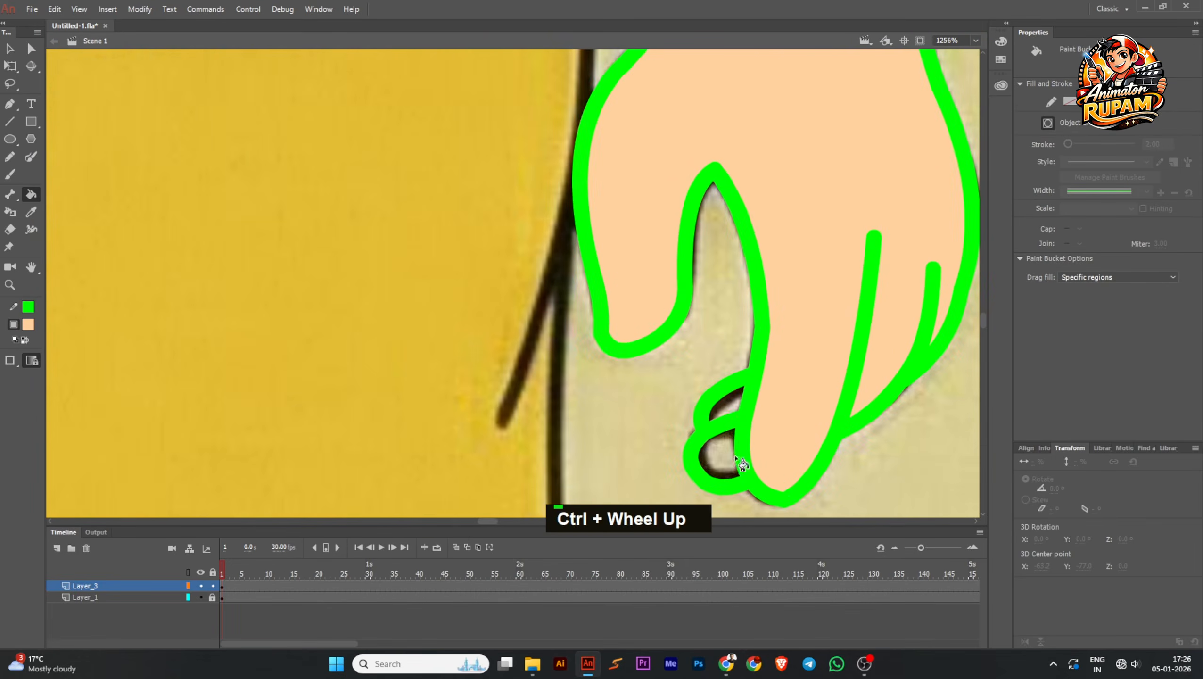
double_click(724, 409)
Step: Recolour the arm object's green outlines with the dark brown #513103 sampled from the traced shirt's outline and save the file
ctrl+scroll(723, 408, down, 6)
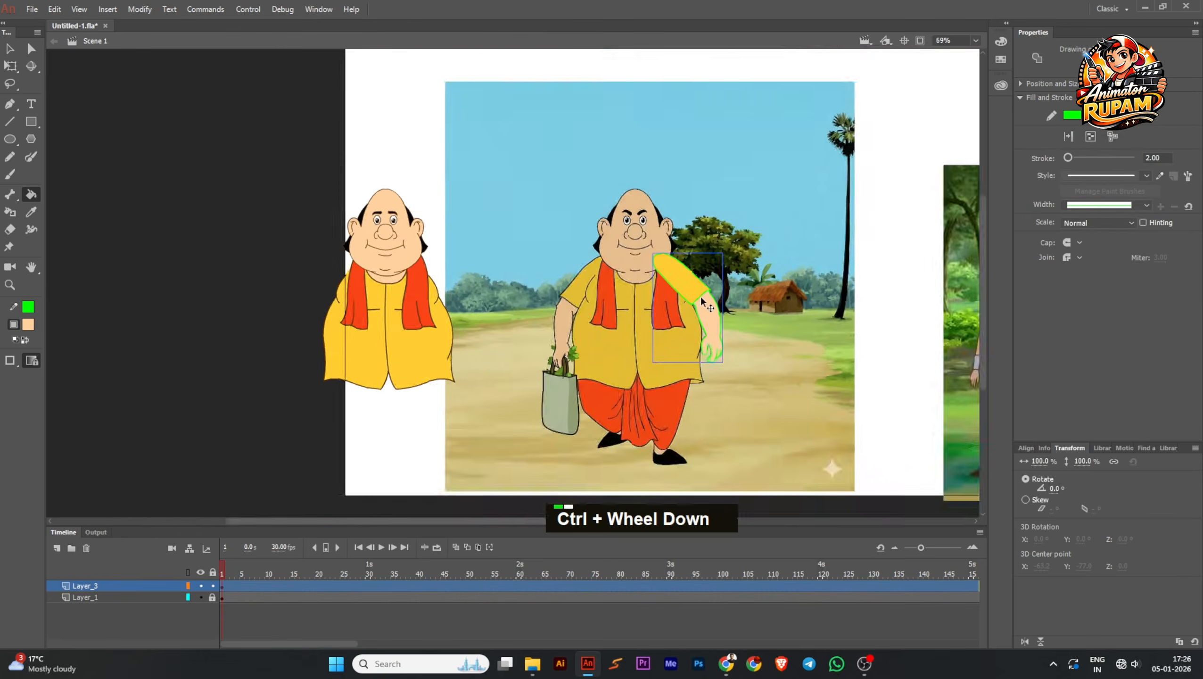
ctrl+scroll(702, 302, up, 4)
middle_click(392, 358)
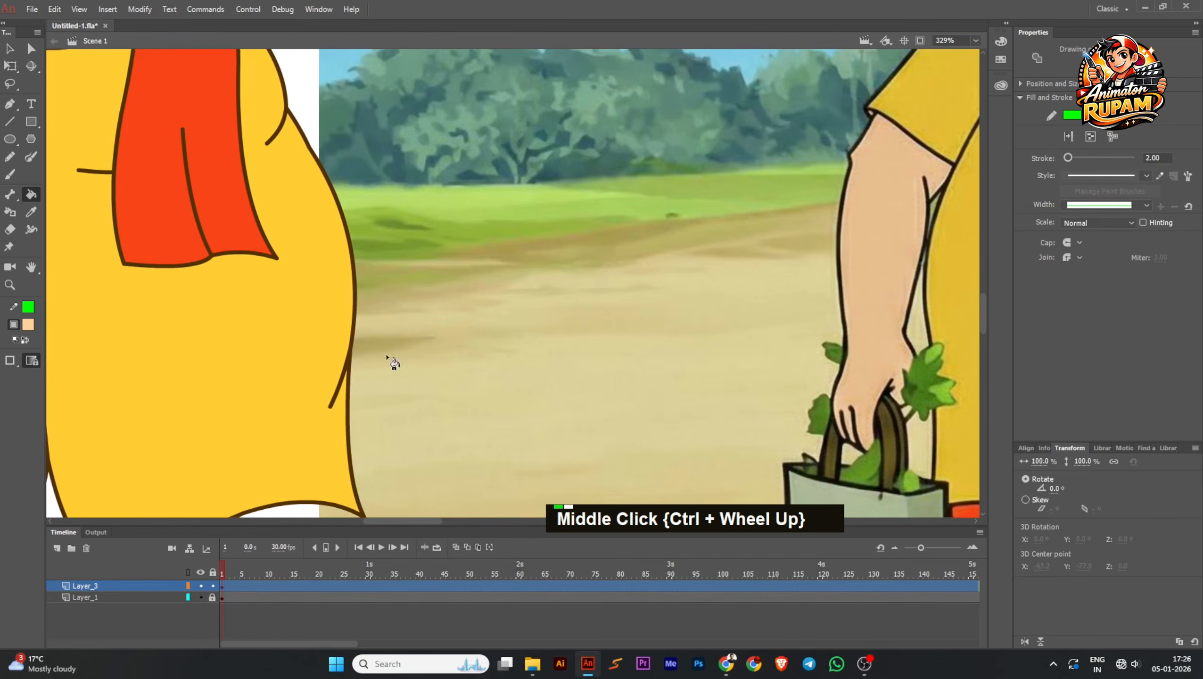
click(32, 308)
ctrl+scroll(443, 329, up, 1)
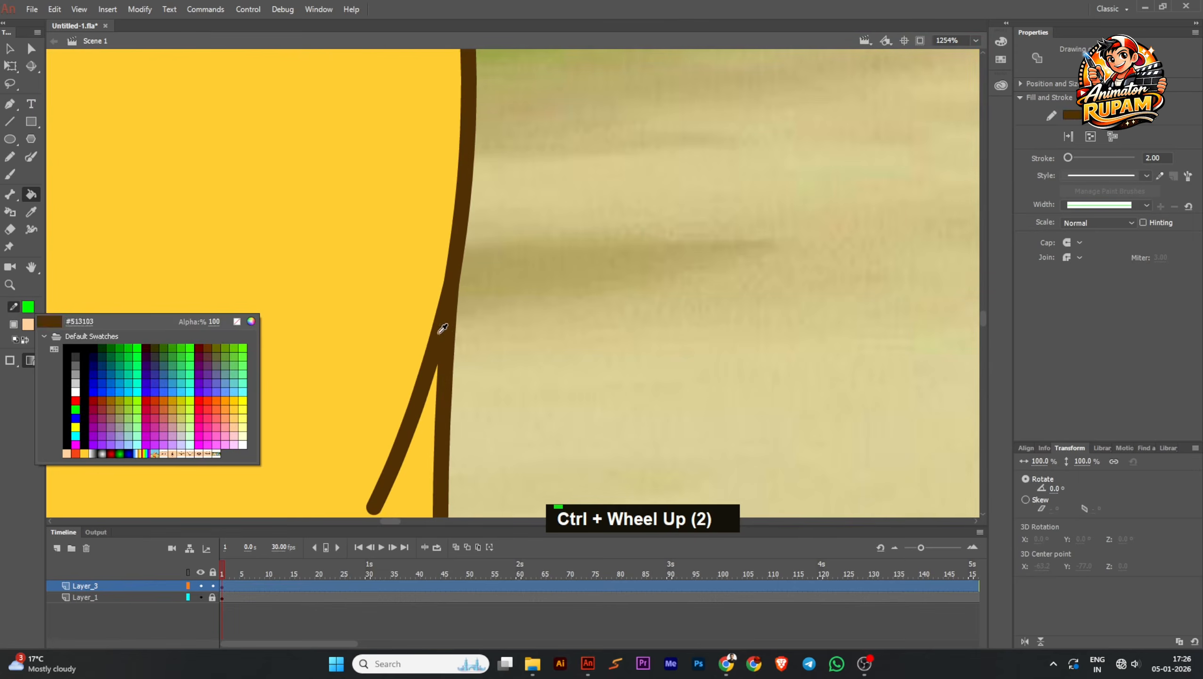
click(442, 330)
ctrl+scroll(443, 332, down, 2)
ctrl+scroll(444, 334, down, 2)
ctrl+click(514, 315)
ctrl+scroll(515, 316, down, 1)
middle_click(589, 285)
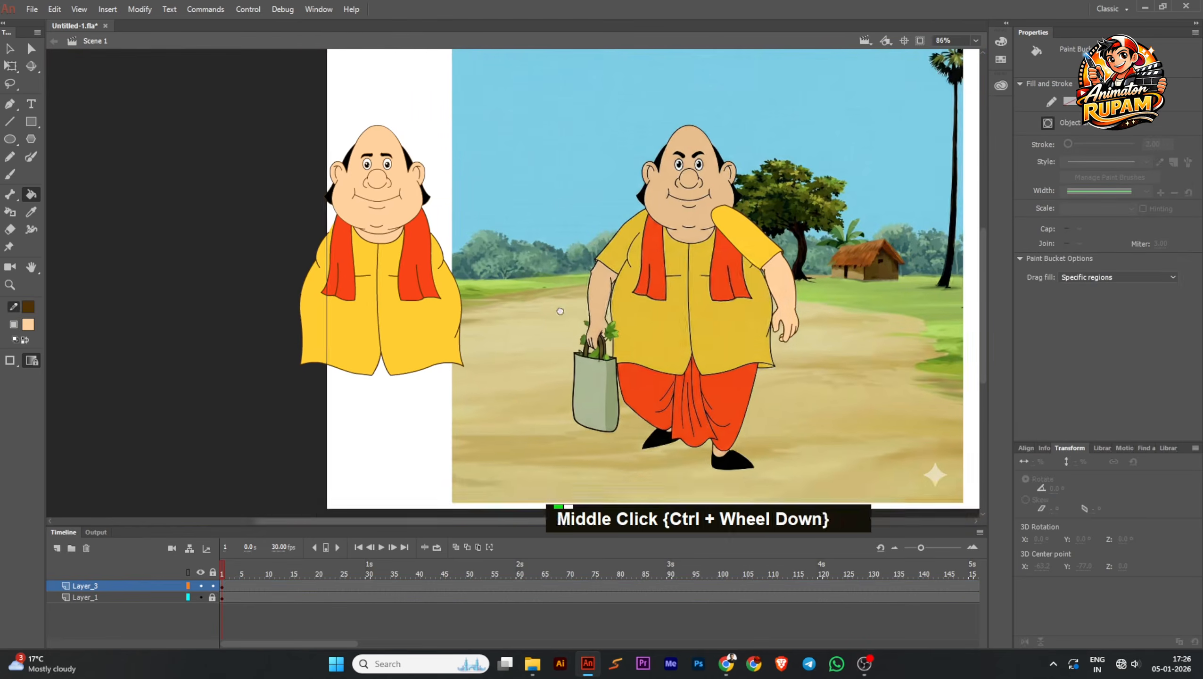
ctrl+click(542, 309)
key(ctrl+s)
Step: Select the traced head, scarf and shirt together and move them over the reference character to line up with the arm
double_click(9, 48)
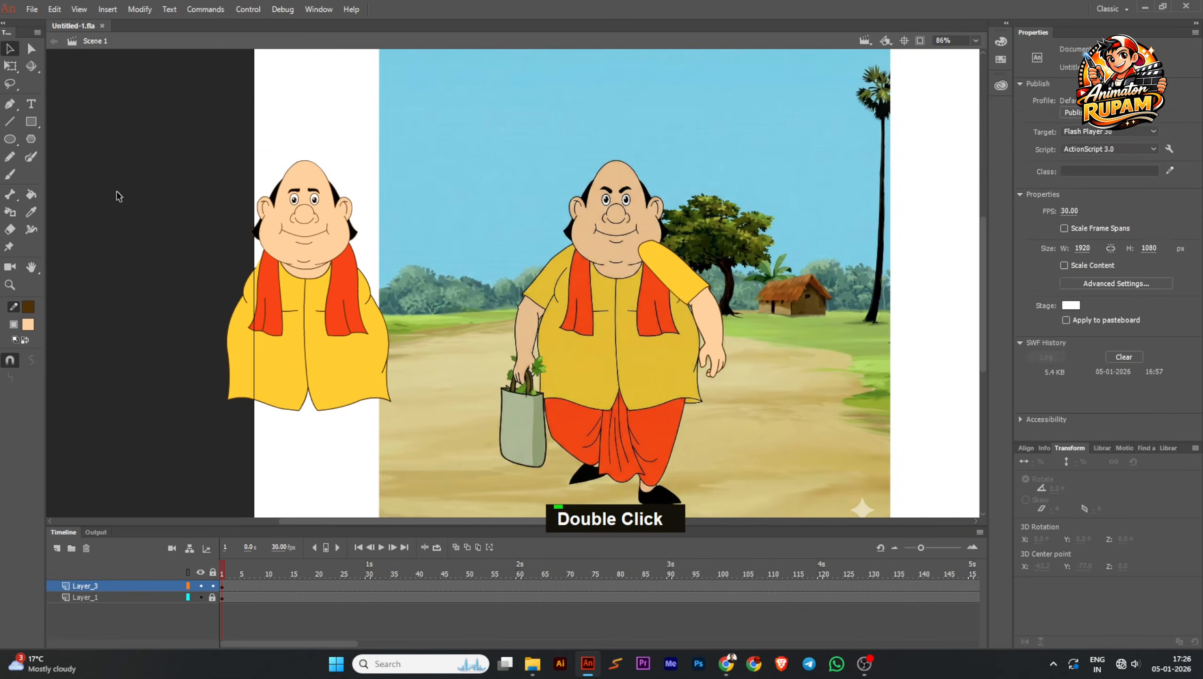
drag(171, 140, 450, 412)
ctrl+scroll(323, 361, up, 1)
drag(323, 358, 702, 406)
ctrl+scroll(786, 428, up, 5)
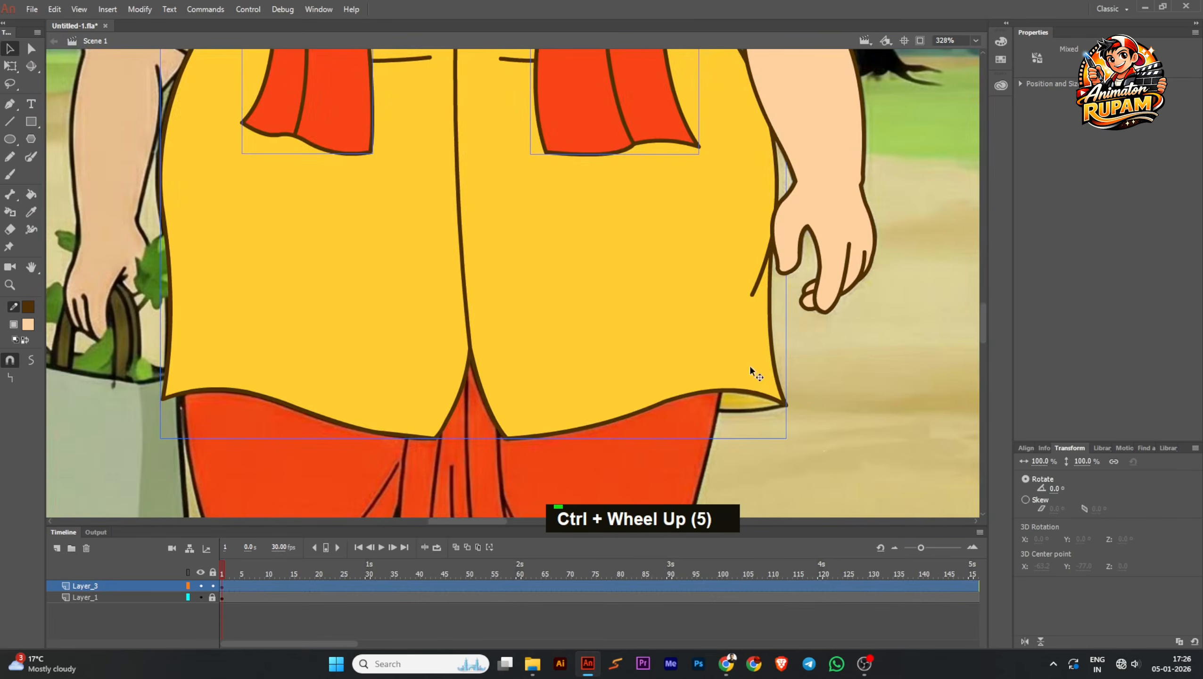
ctrl+scroll(691, 341, down, 5)
double_click(712, 322)
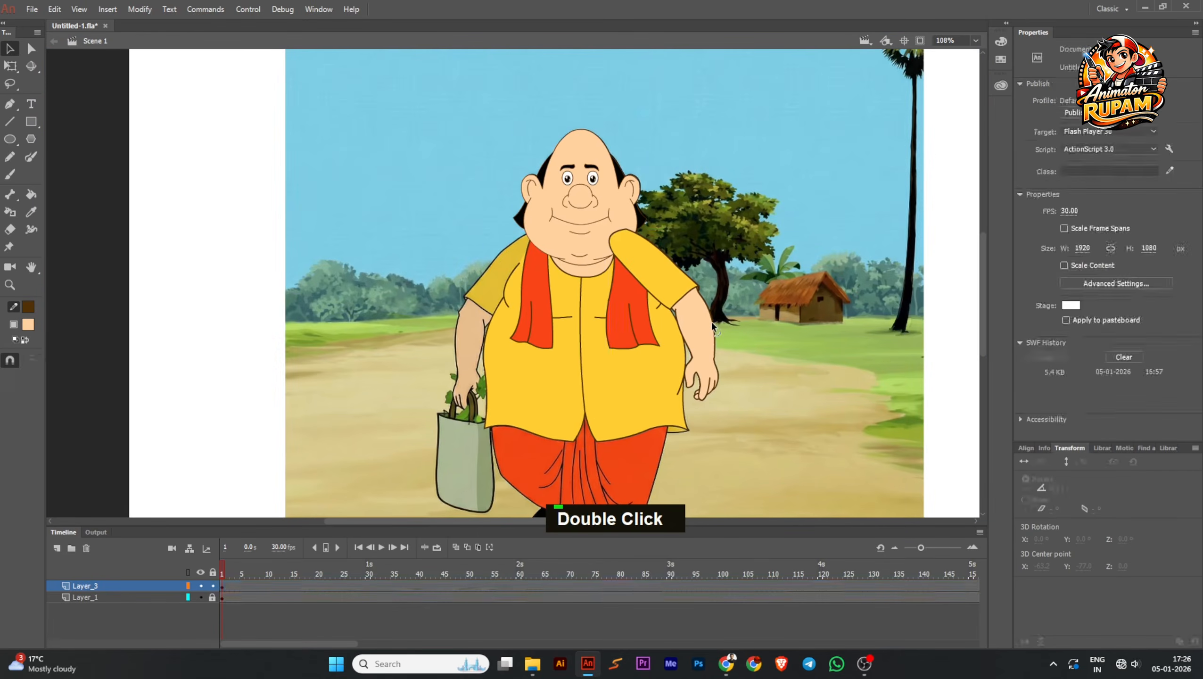
Step: Send the arm object backward in the stacking order until it sits behind the head and scarf, and save the file
click(711, 322)
key(ctrl+Down)
key(ctrl+Down)
key(ctrl+Down)
key(ctrl+Down)
key(ctrl+Down)
key(ctrl+Down)
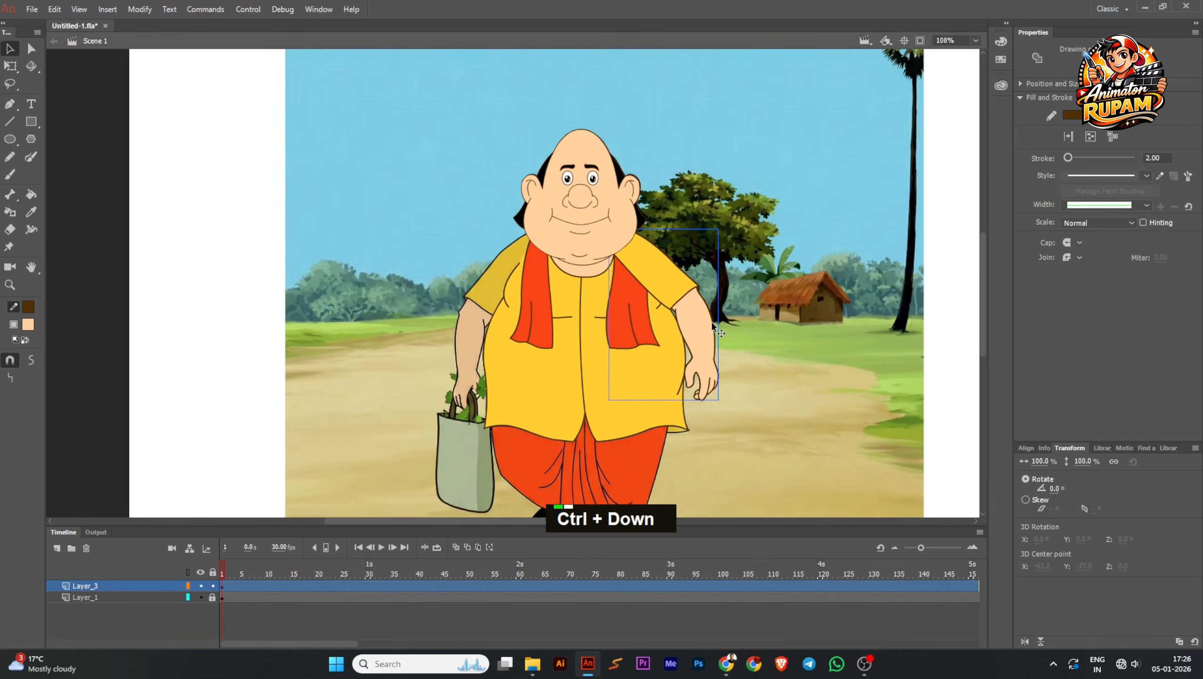
key(ctrl+s)
key(Down)
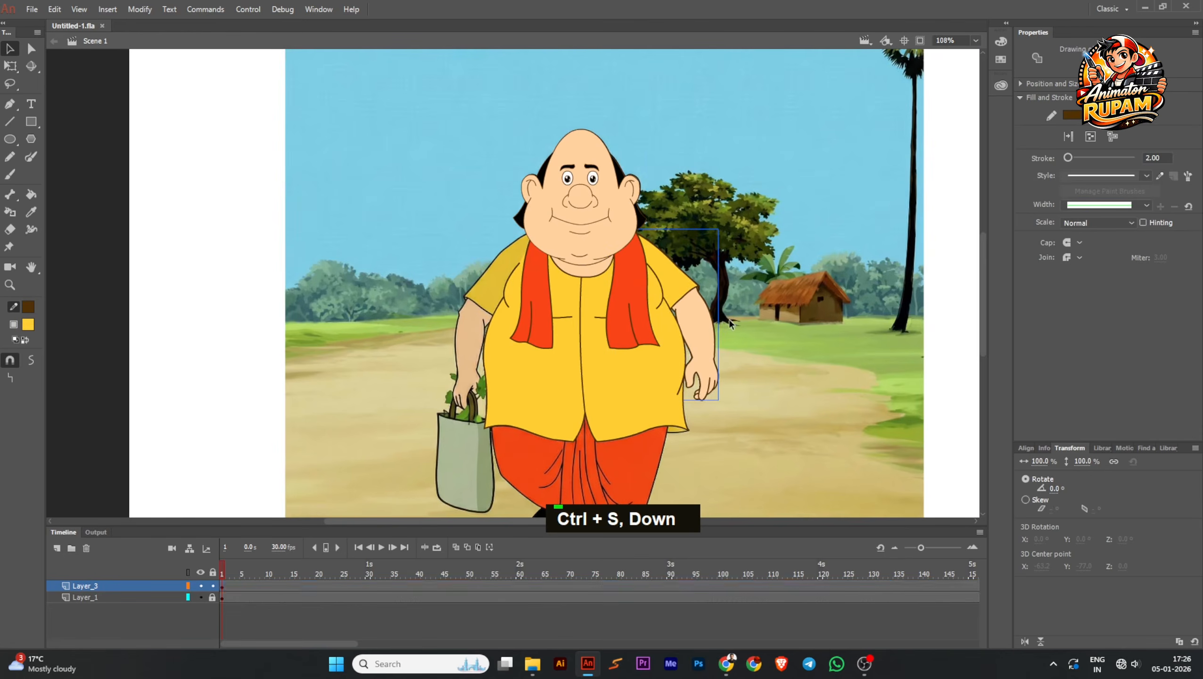
Step: Duplicate the finished arm and place the copy on the opposite side of the body, beside the hand holding the bag
double_click(706, 341)
drag(706, 340, 454, 347)
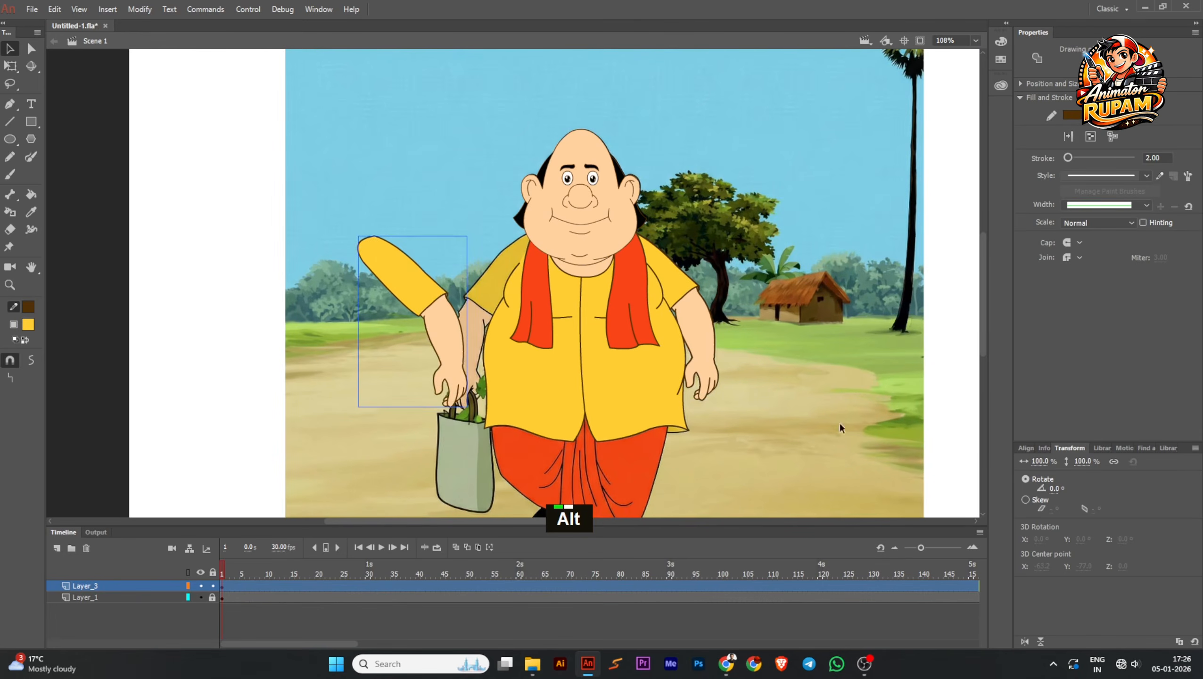
click(1026, 643)
drag(412, 292, 455, 292)
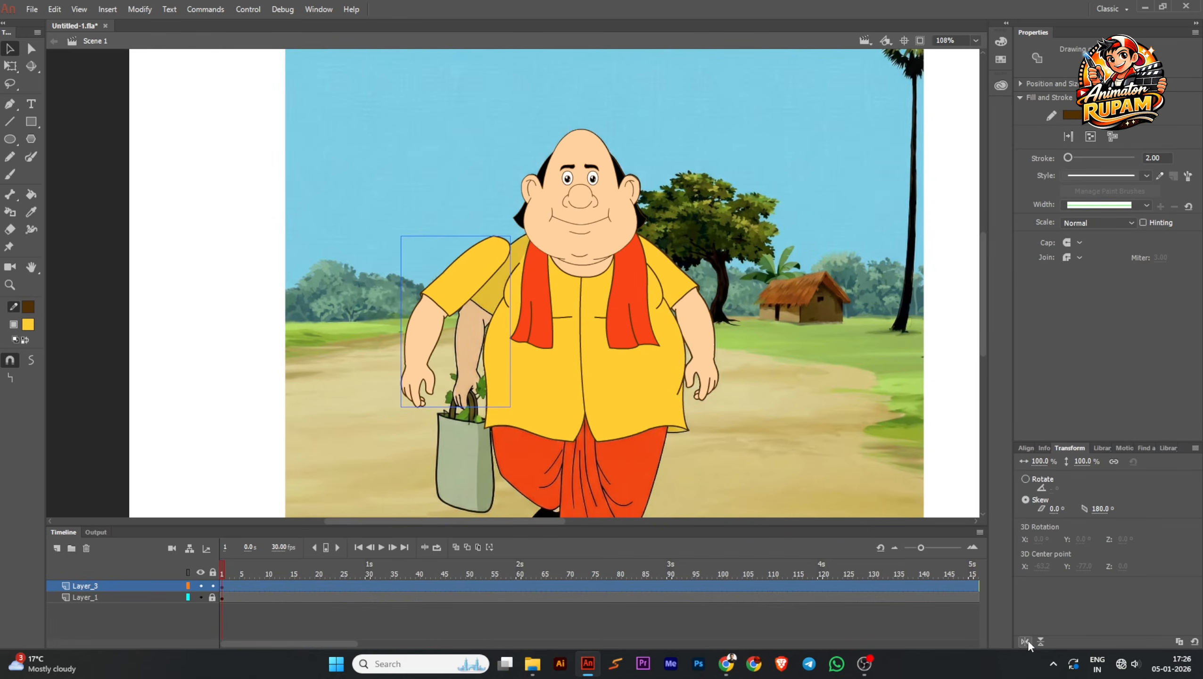
key(ctrl+z)
key(ctrl+z)
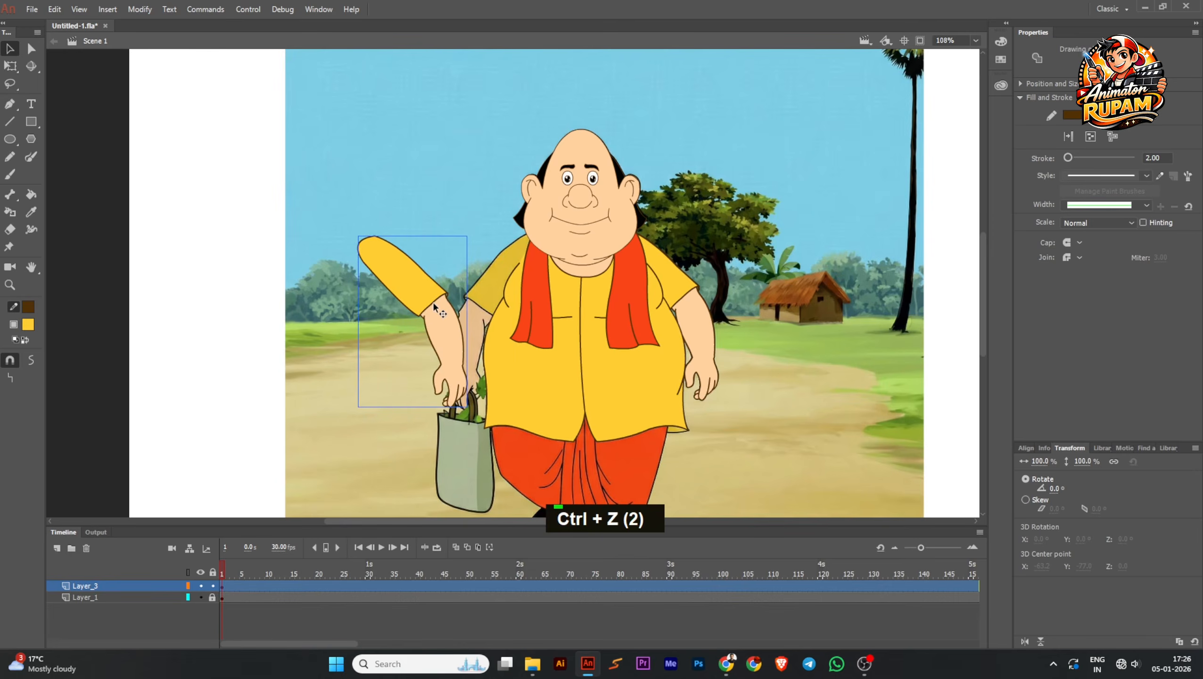
Step: Flip the copied arm horizontally and move it onto the shoulder above the bag
right_click(434, 304)
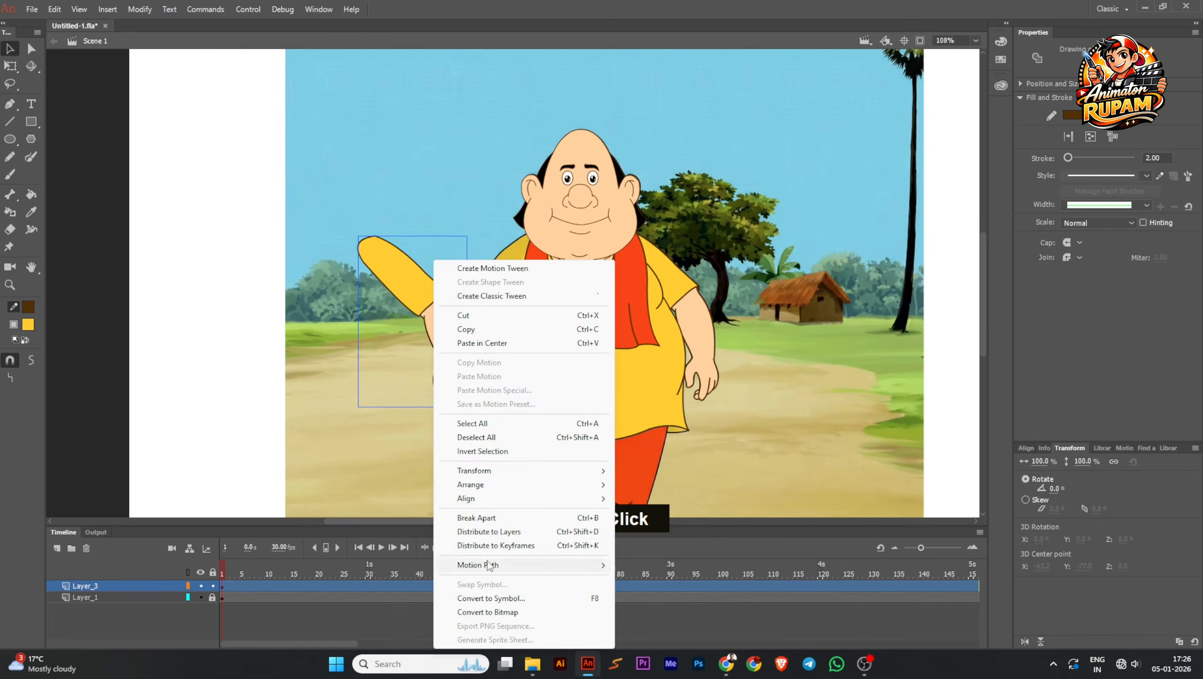
mouse_move(492, 472)
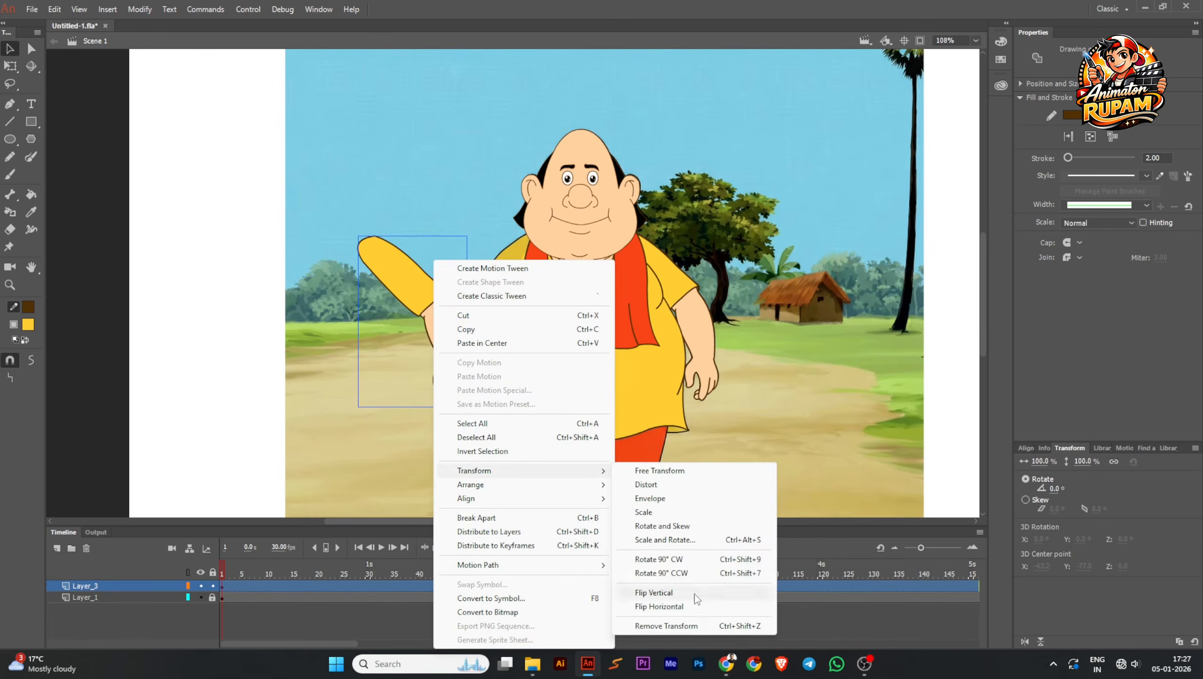
click(689, 609)
drag(416, 274, 494, 274)
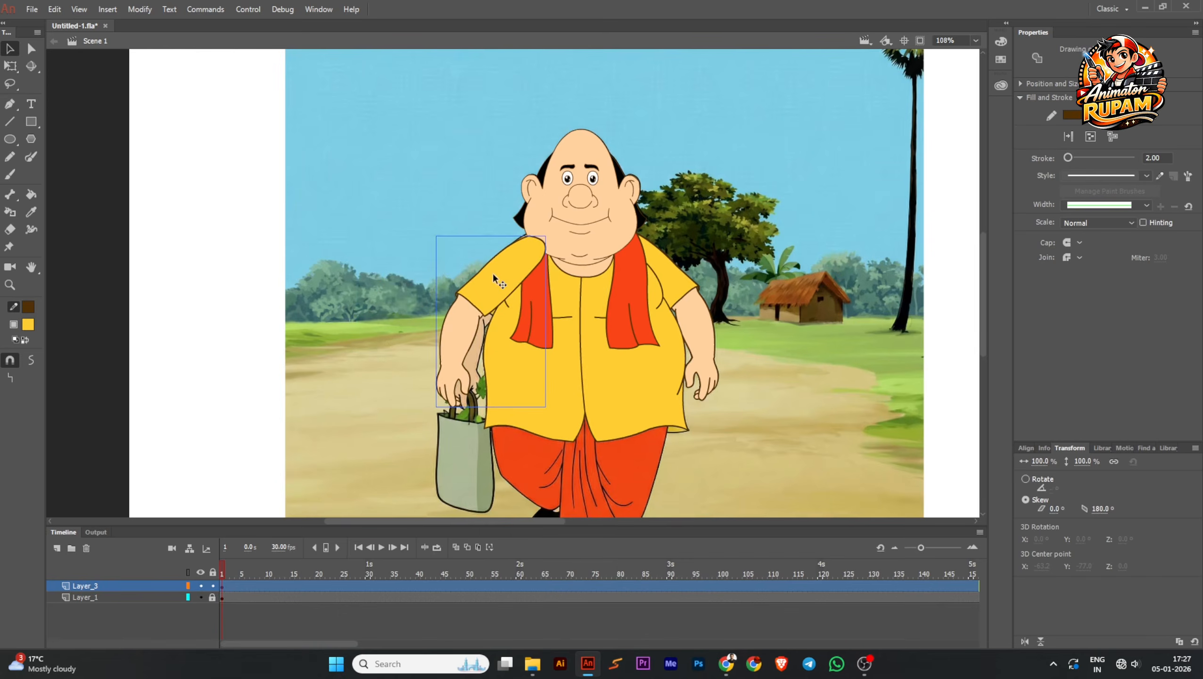
Step: Rotate the copied arm about its shoulder so it follows the reference arm above the bag
click(10, 66)
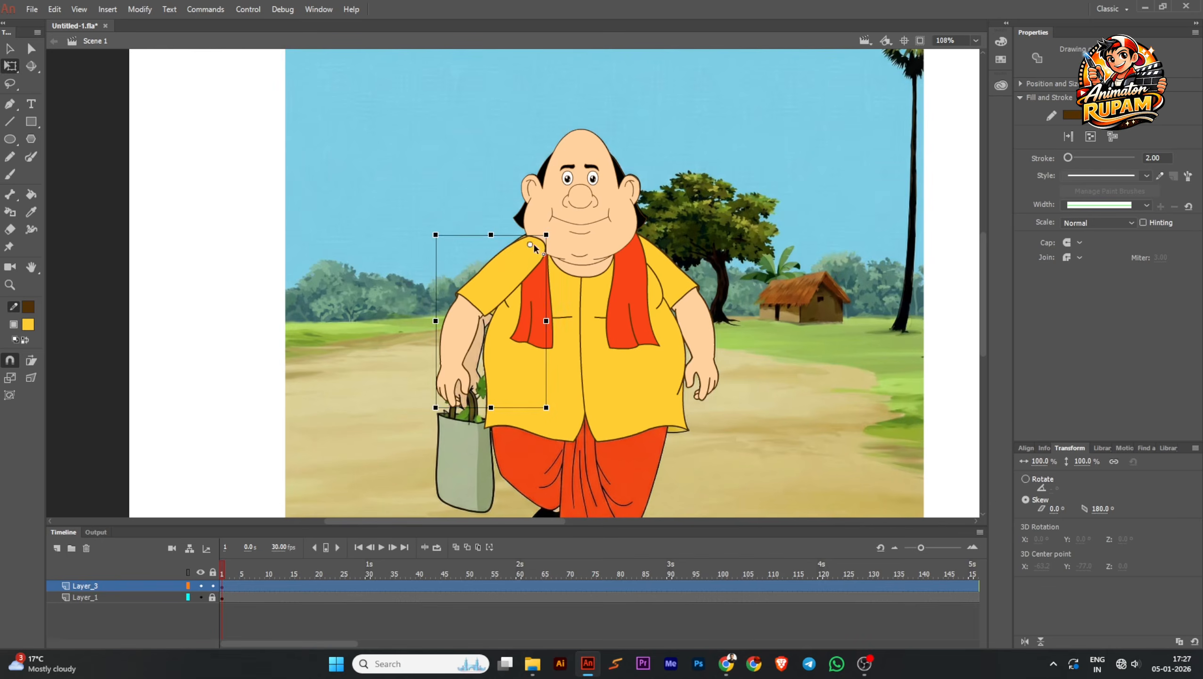
drag(438, 417, 459, 427)
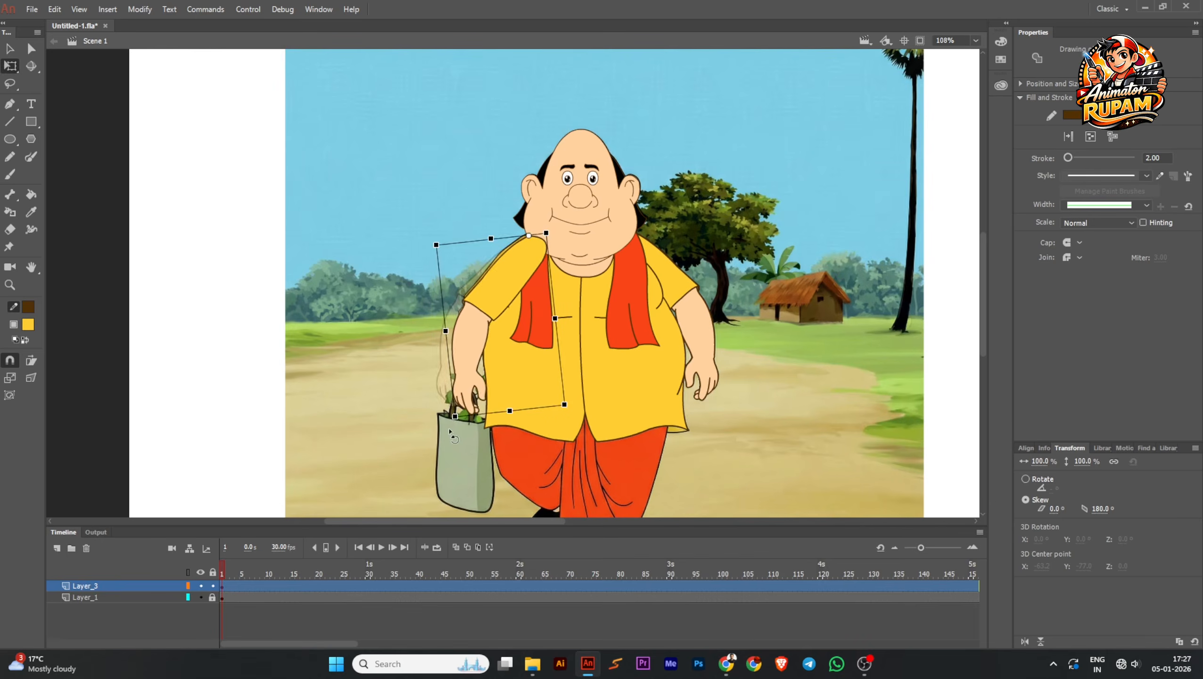
click(408, 285)
scroll(526, 256, up, 5)
double_click(527, 236)
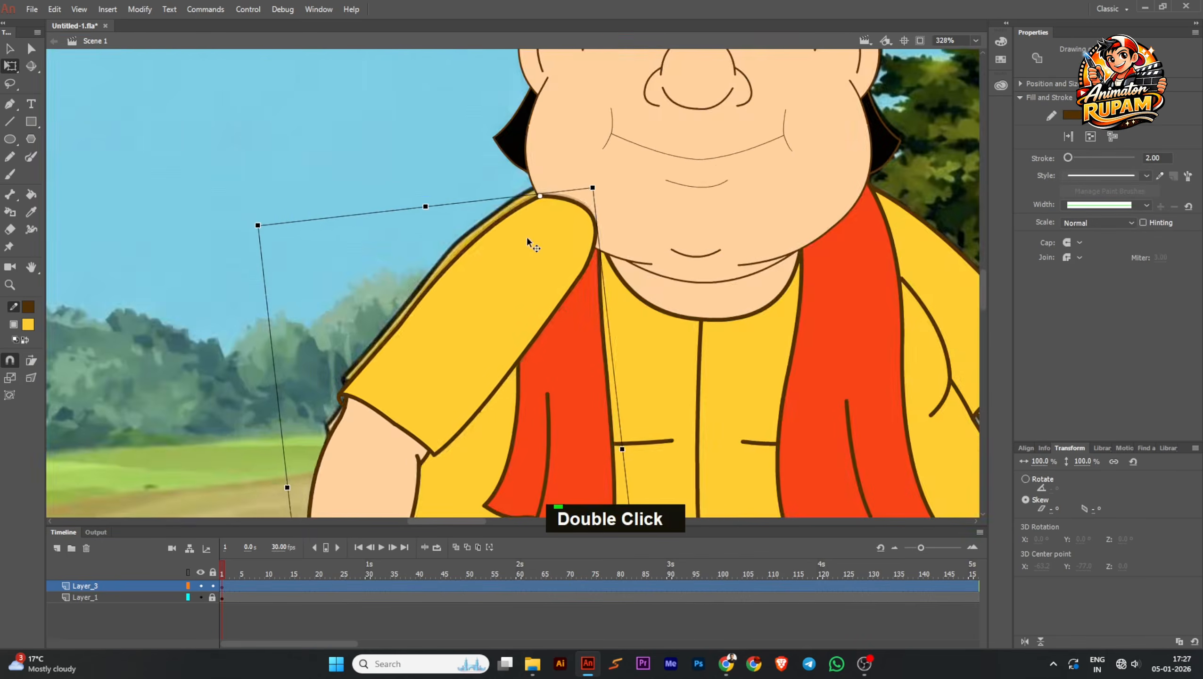
scroll(525, 236, down, 4)
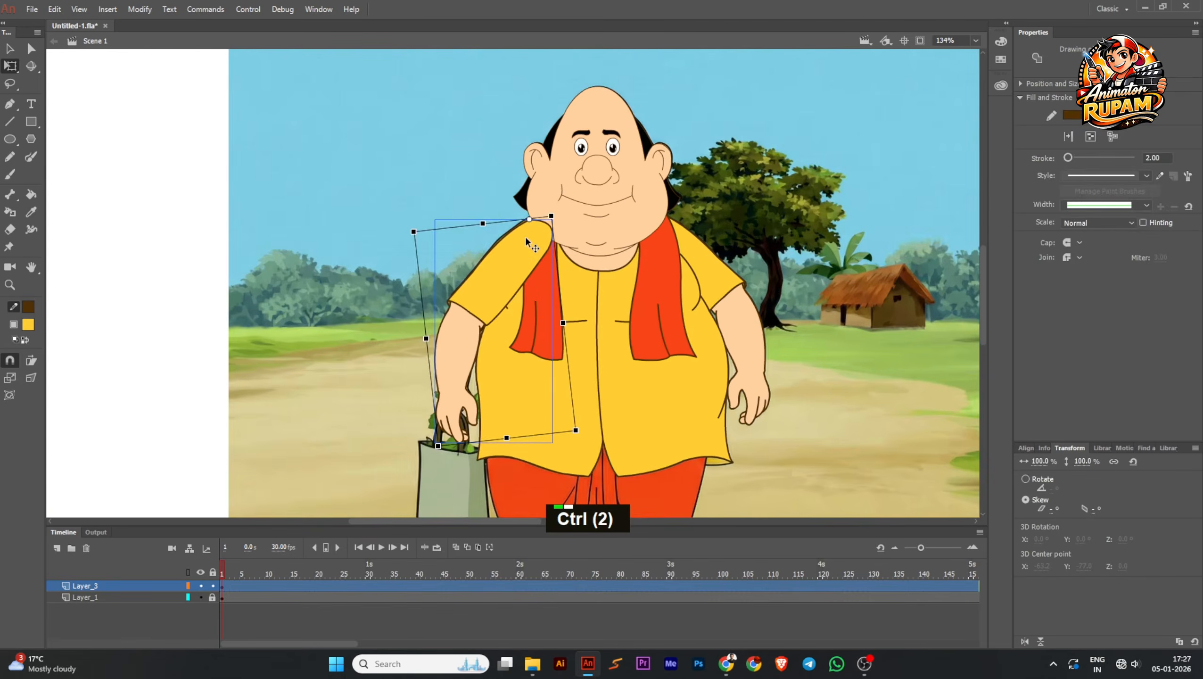
Step: Send the copied arm backward in the stacking order until it sits behind the head and scarf, and save the file
key(ctrl+Down)
key(ctrl+Down)
key(ctrl+Down)
key(ctrl+Down)
key(ctrl+Down)
key(ctrl+Down)
key(ctrl+s)
scroll(526, 238, down, 2)
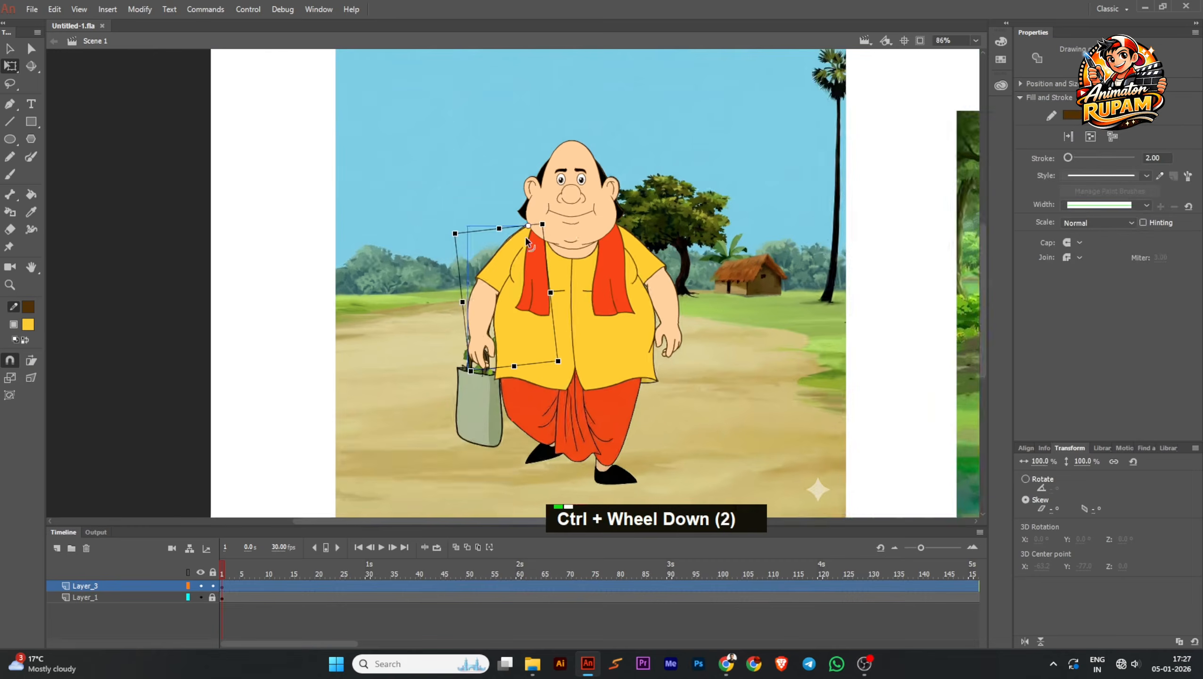
Step: Select the whole traced character and move it sideways off the reference figure, then save the file
click(408, 238)
scroll(408, 238, down, 1)
drag(627, 340, 589, 321)
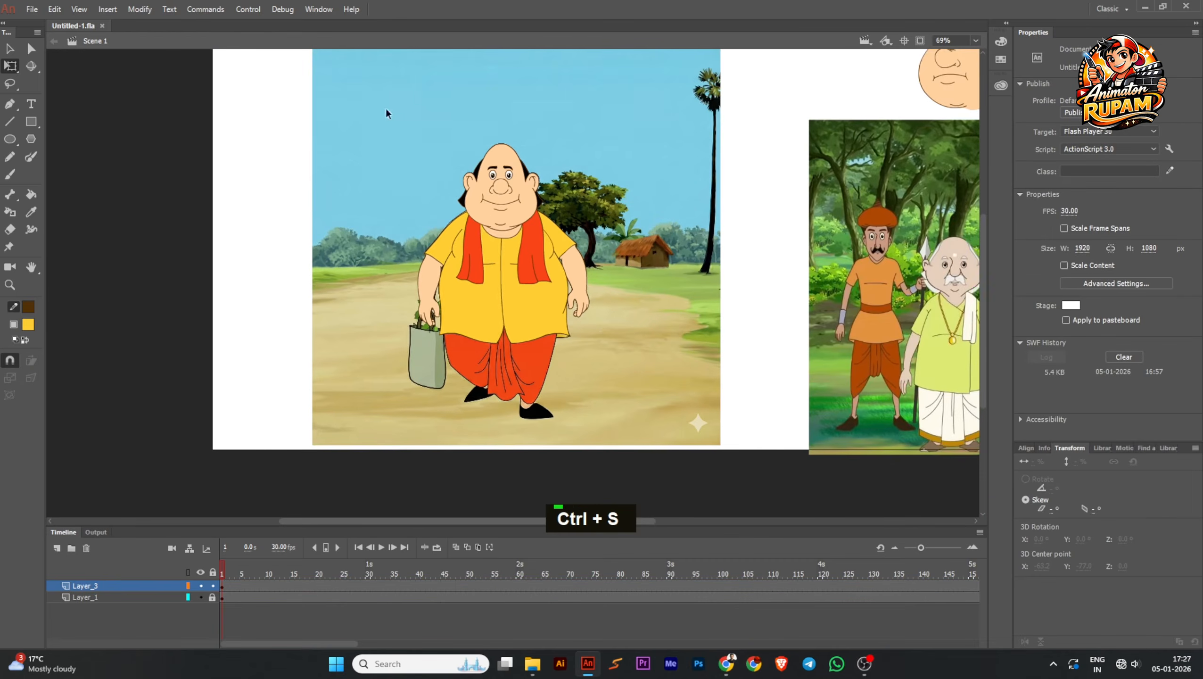
drag(387, 112, 649, 341)
drag(515, 296, 275, 295)
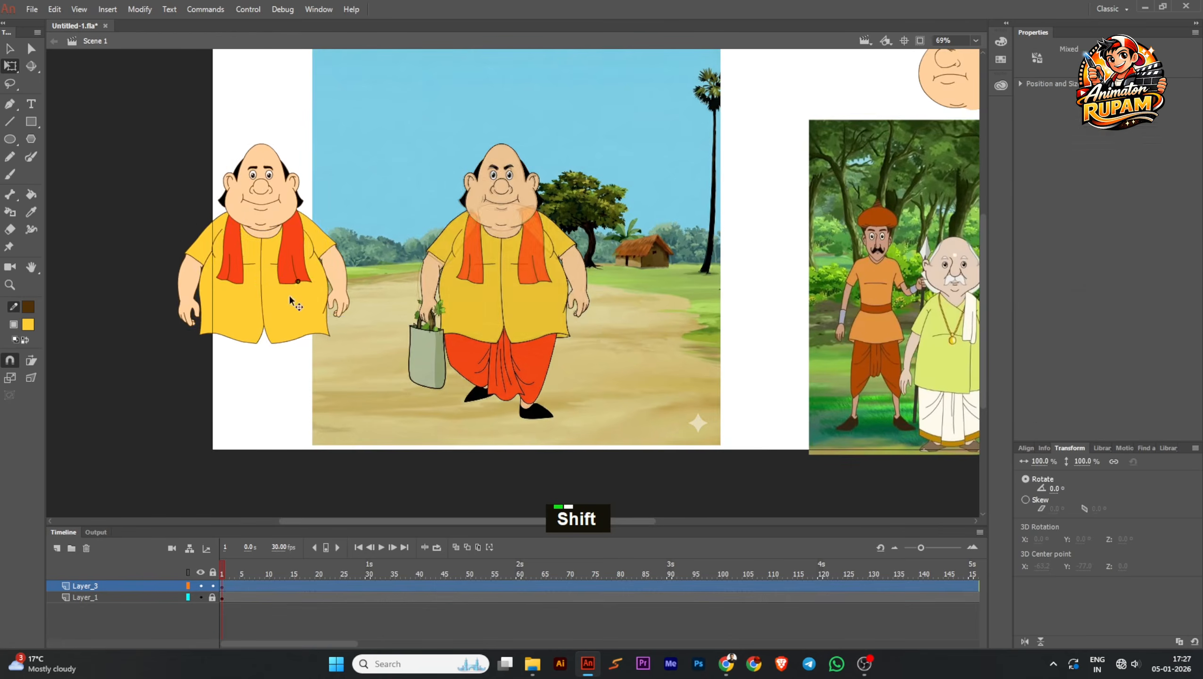
click(327, 239)
key(ctrl+s)
Step: Set the stroke colour to bright green for tracing the dhoti and save the file
scroll(318, 210, up, 2)
drag(323, 210, 324, 200)
scroll(409, 193, down, 1)
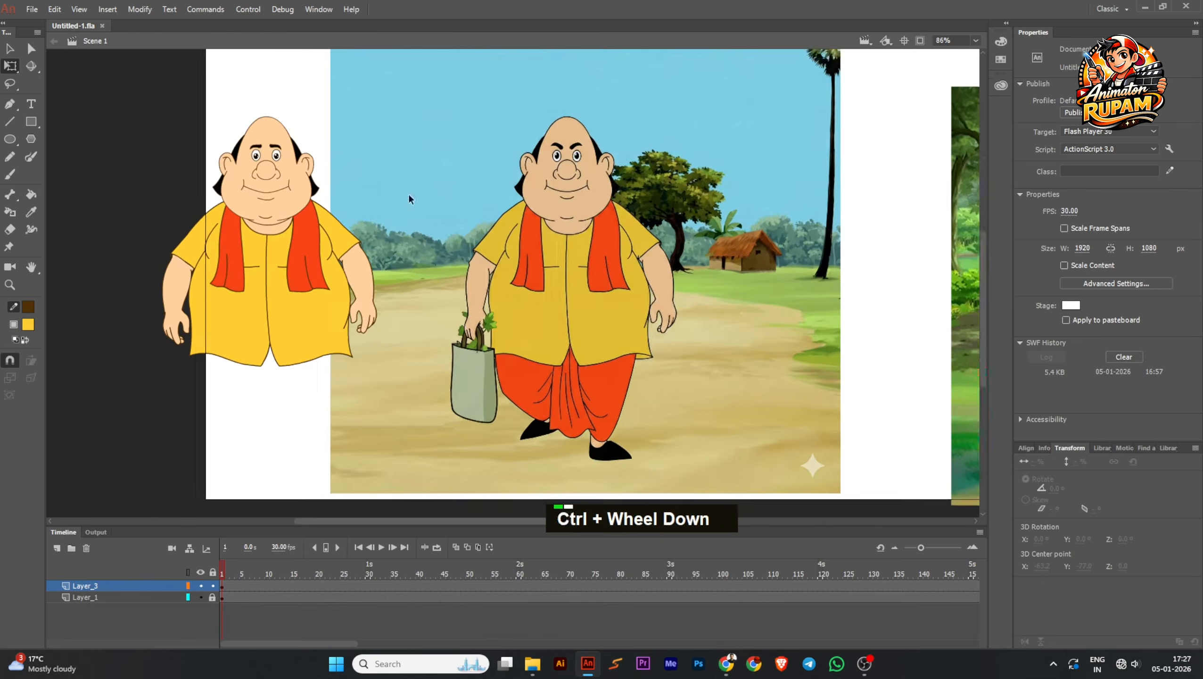
drag(409, 193, 378, 183)
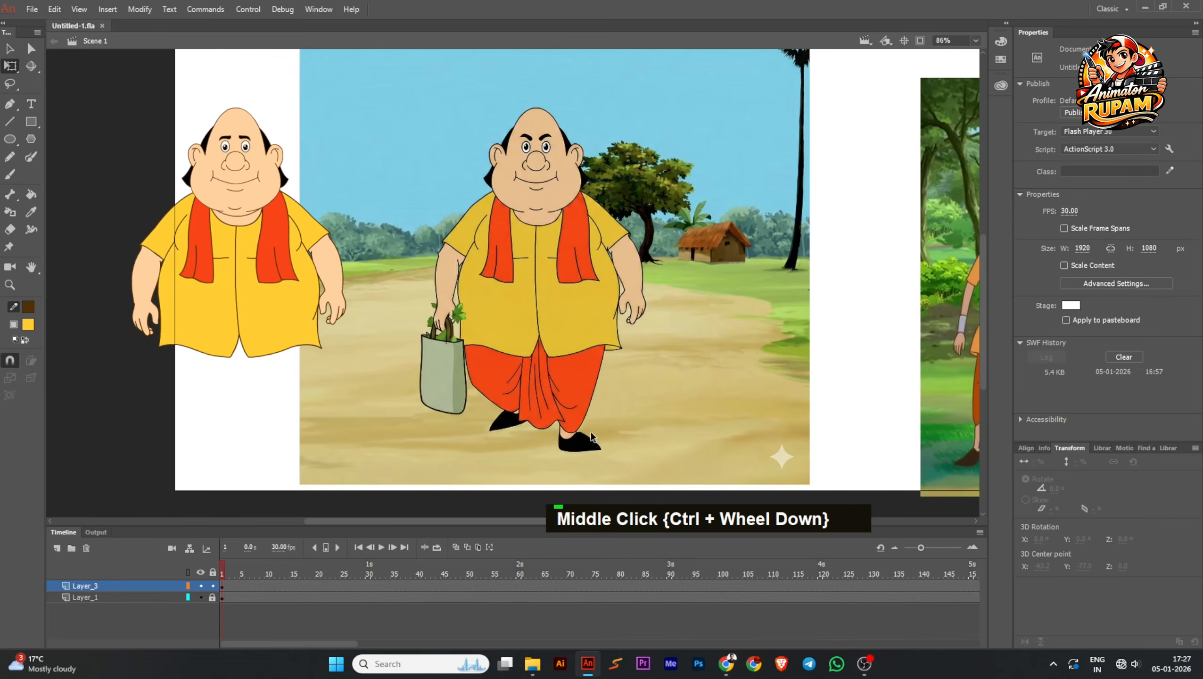
scroll(591, 437, up, 1)
drag(579, 414, 541, 397)
scroll(541, 396, up, 3)
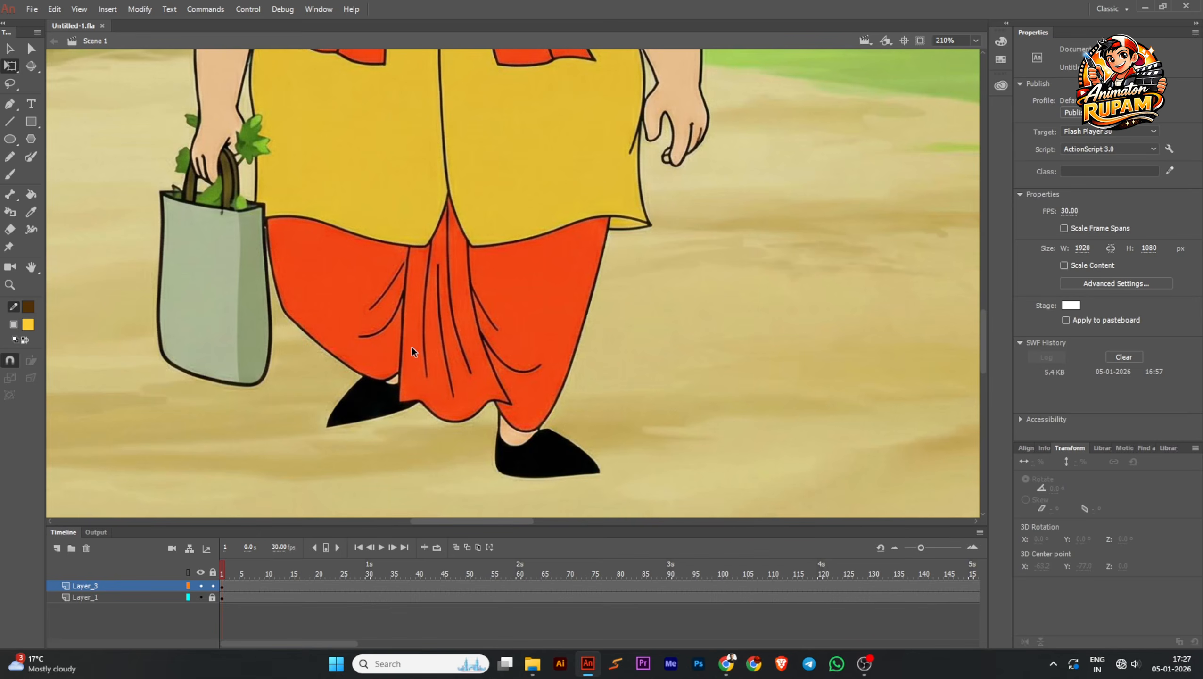
scroll(480, 356, down, 2)
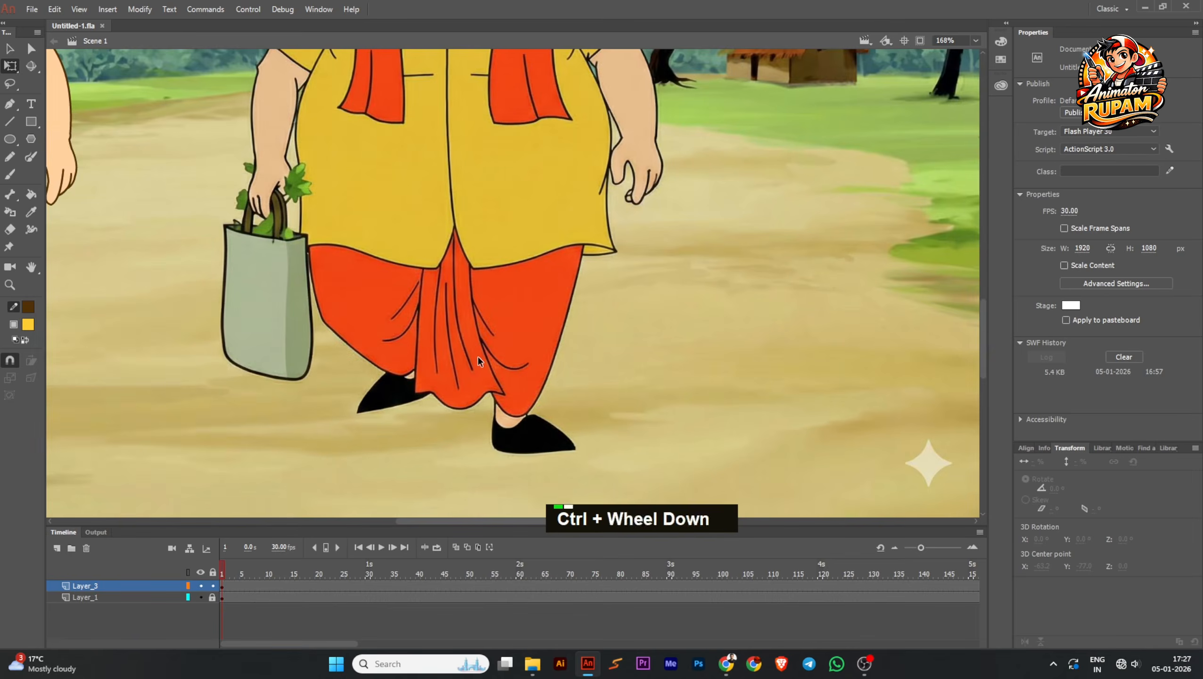
key(ctrl+s)
click(28, 308)
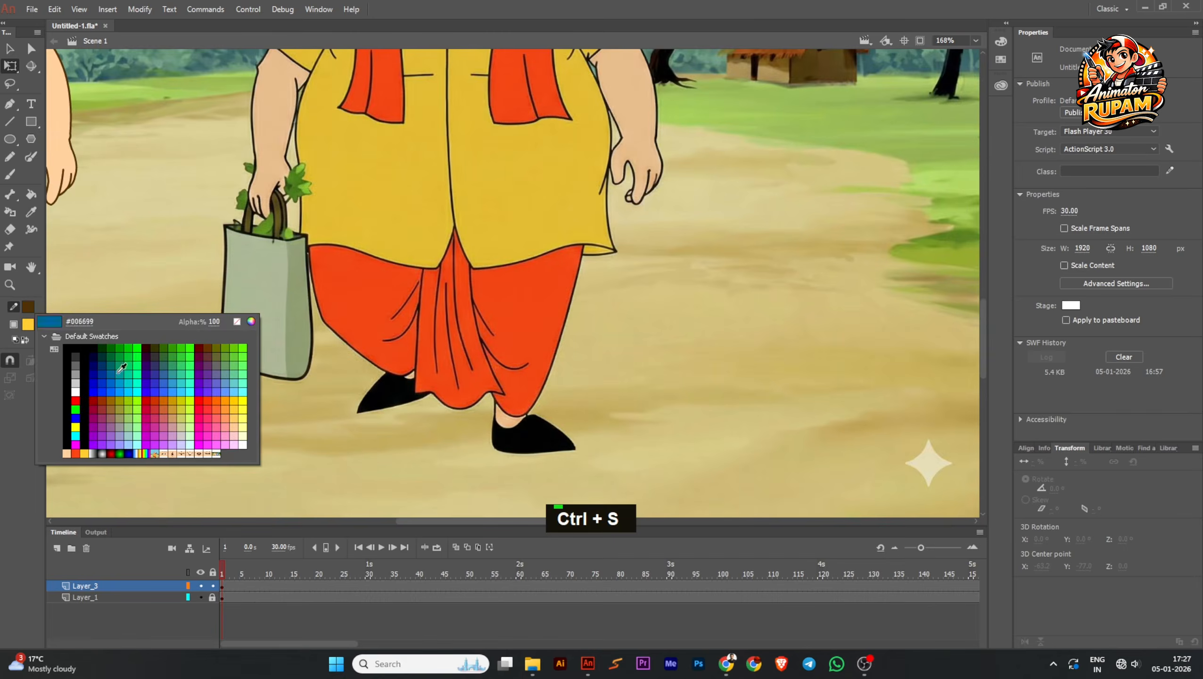
click(132, 340)
key(ctrl+s)
Step: Draw a line from above the shirt hem down to the dhoti's centre-pleat corner and bend it along the pleat's edge
click(10, 121)
scroll(448, 325, up, 4)
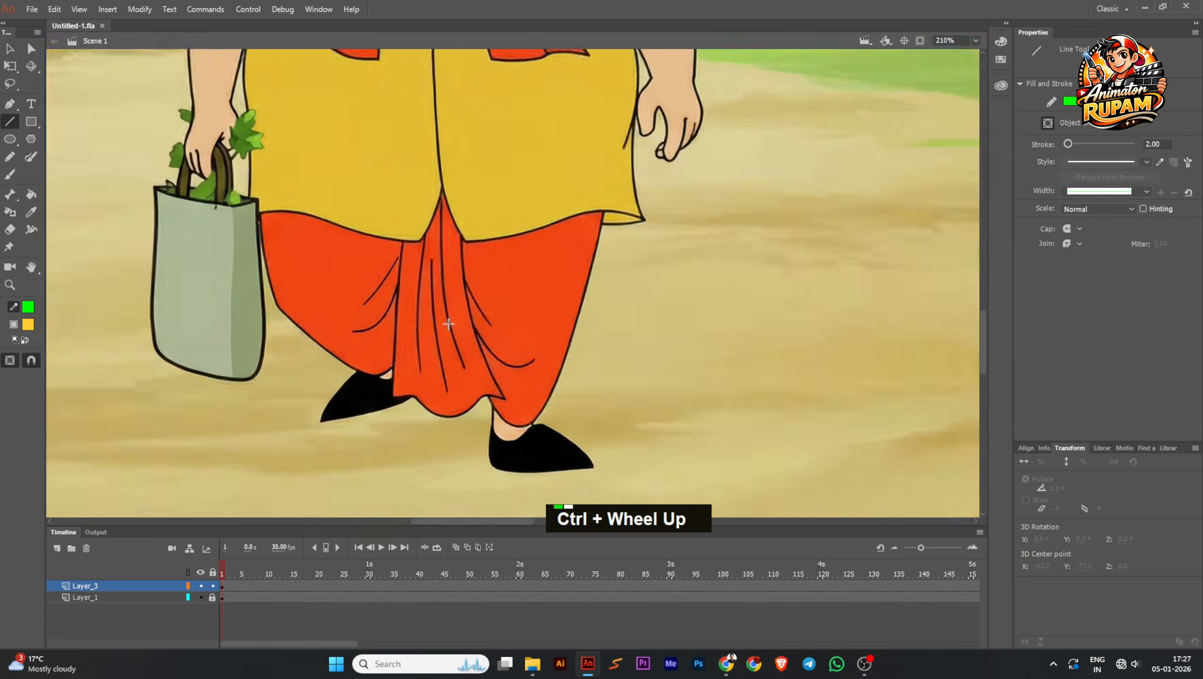
scroll(457, 158, down, 2)
drag(465, 222, 510, 408)
key(ctrl)
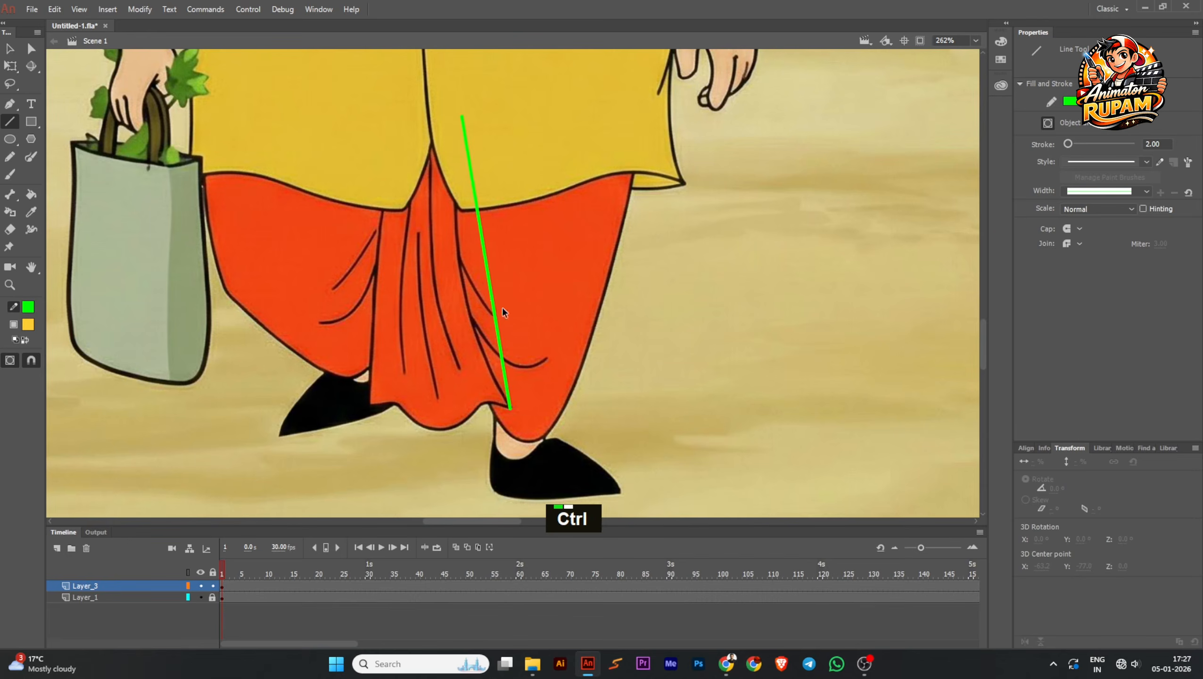
drag(490, 302, 470, 313)
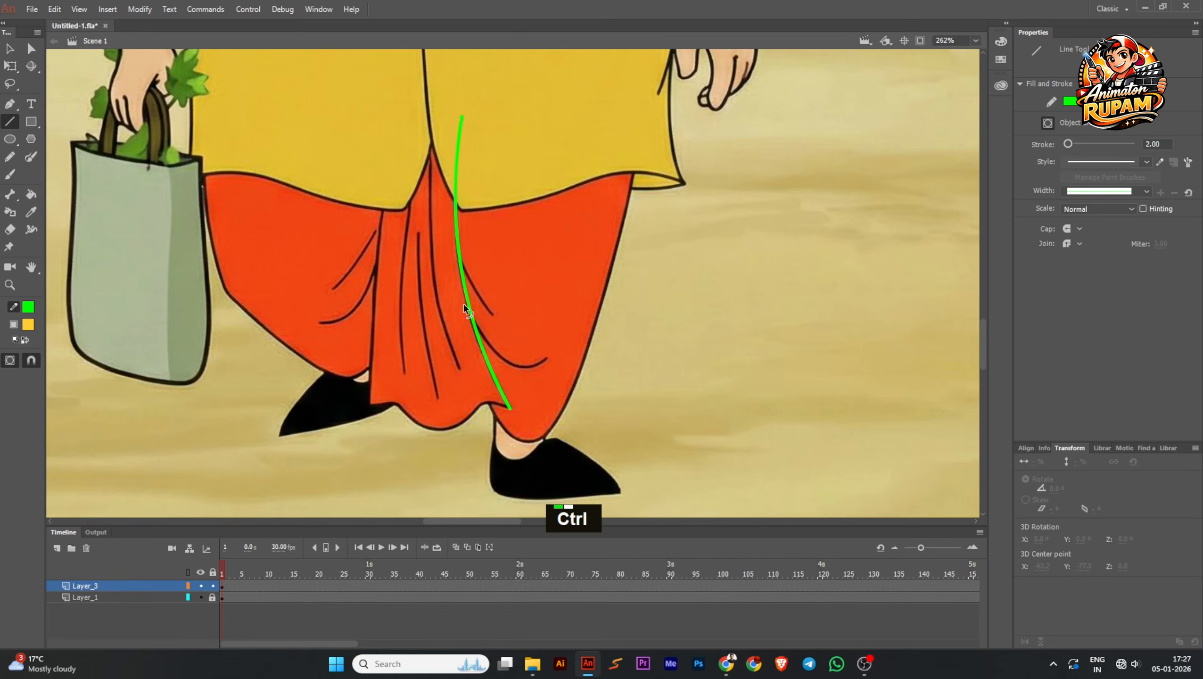
scroll(496, 398, up, 1)
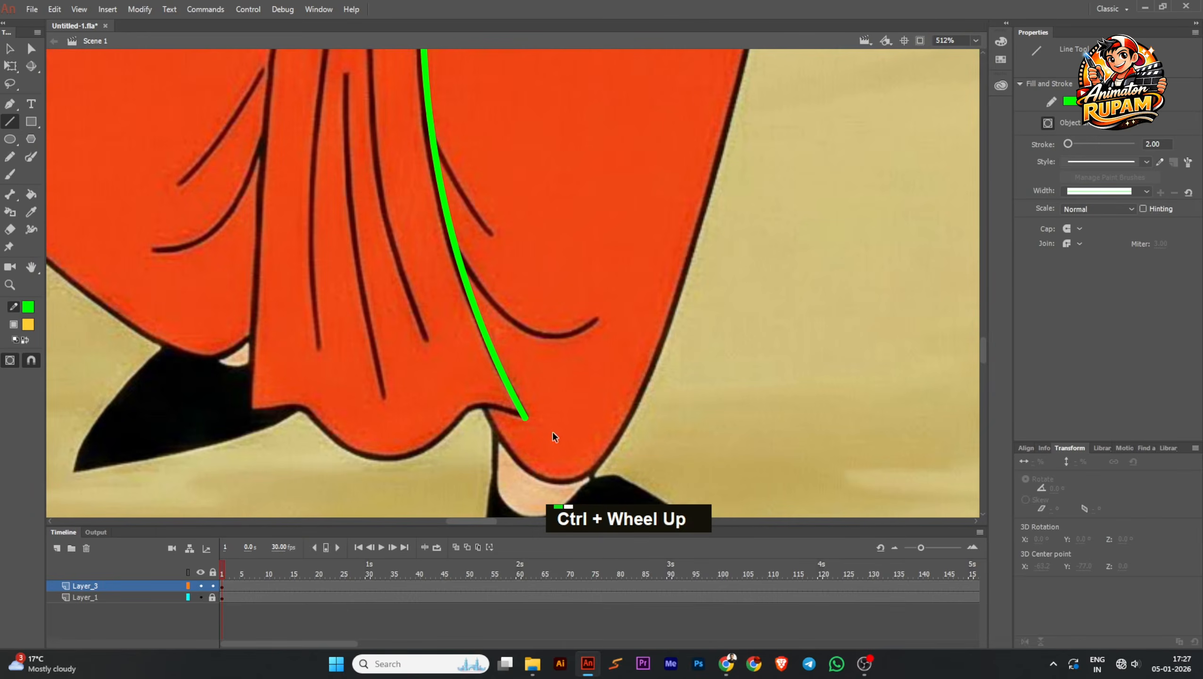
Step: Trace the first arch of the pleat's wavy hem from the pleat's right corner, bending the line to match the reference
mouse_move(525, 417)
mouse_down()
mouse_move(482, 405)
mouse_move(525, 404)
mouse_up()
scroll(525, 414, down, 2)
scroll(492, 421, up, 2)
scroll(514, 406, up, 2)
drag(452, 414, 454, 419)
scroll(503, 389, down, 2)
scroll(467, 413, up, 2)
ctrl+click(470, 408)
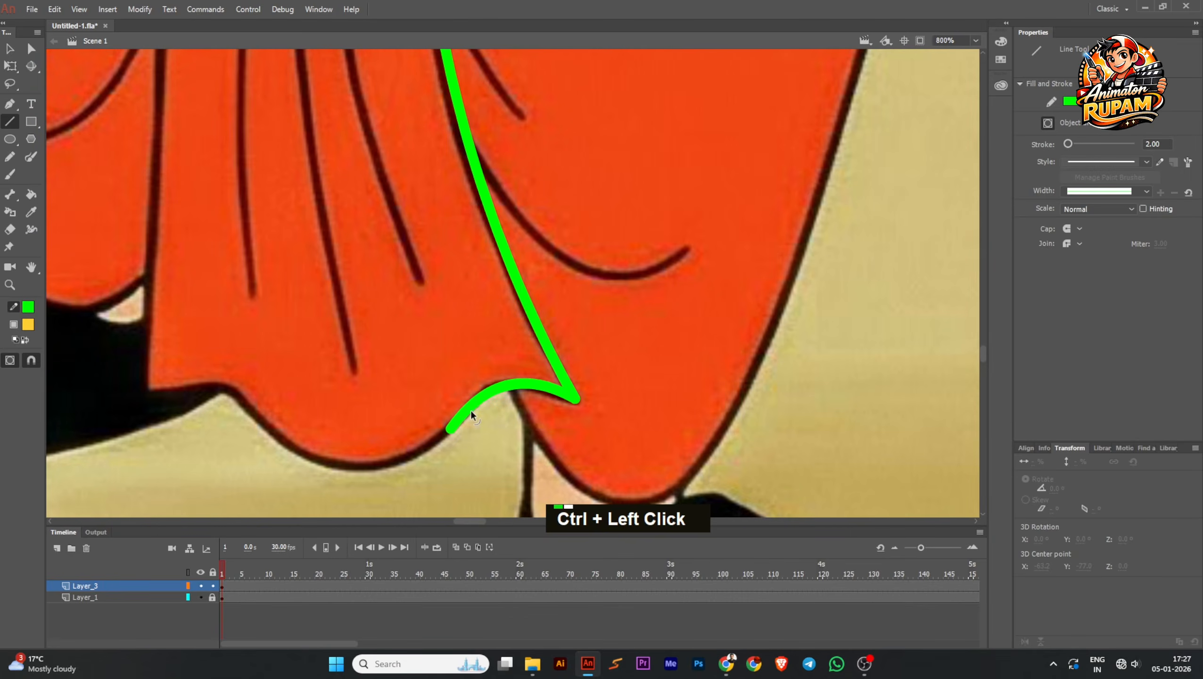
Step: Continue the pleat's hem with a line bent into the middle scallop and another curved to the pleat's left corner
drag(449, 430, 251, 408)
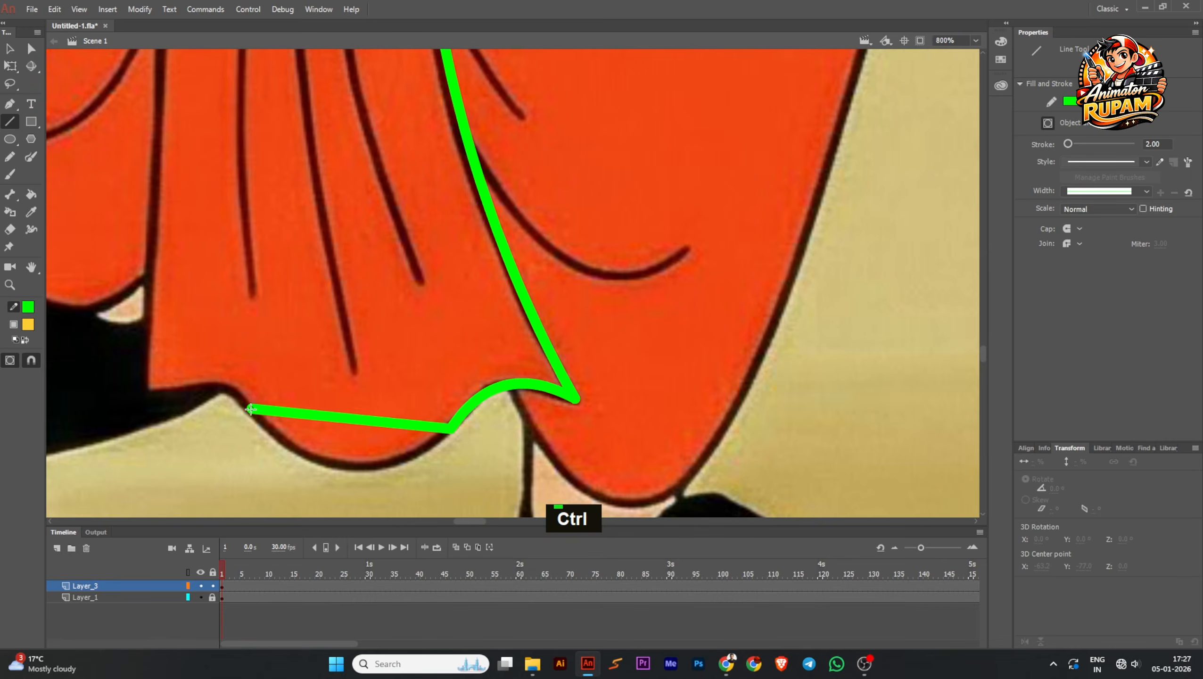
drag(345, 420, 348, 463)
scroll(490, 395, down, 2)
scroll(448, 412, up, 3)
mouse_move(285, 405)
mouse_down()
mouse_move(392, 393)
mouse_move(514, 402)
mouse_move(336, 385)
mouse_move(349, 393)
mouse_up()
scroll(504, 425, up, 1)
drag(423, 397, 443, 376)
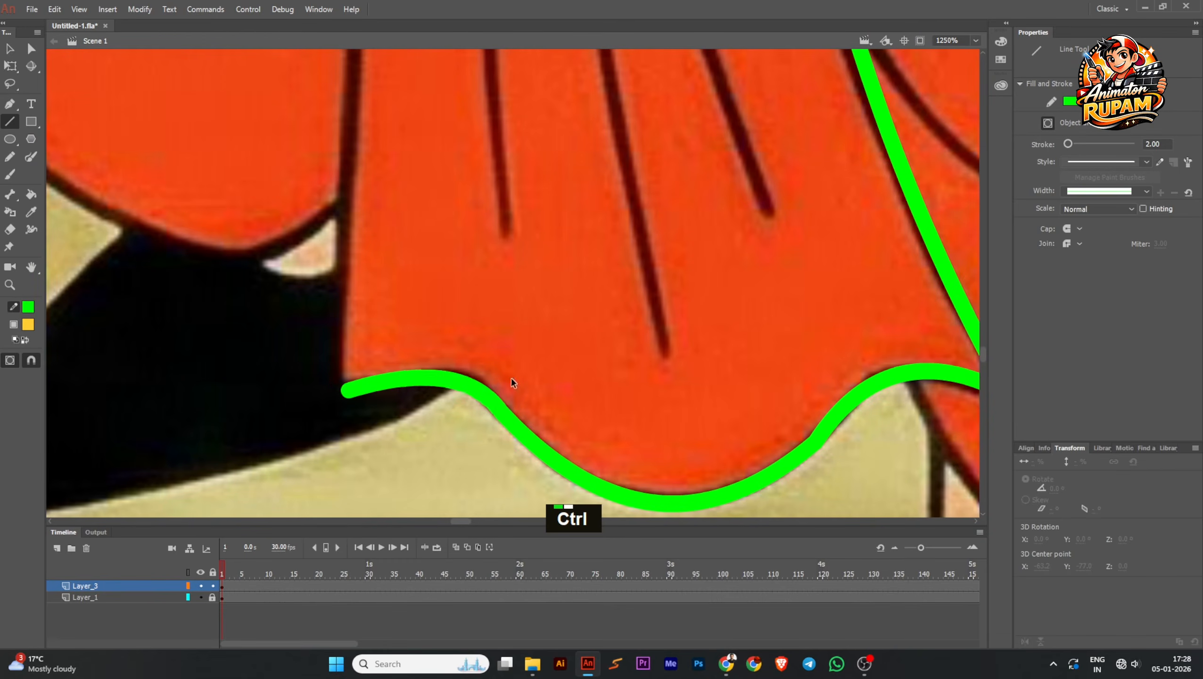
Step: Trace the pleat's left edge from the hem corner up past the shirt hem and bend it slightly to fit the reference
scroll(508, 385, down, 5)
scroll(508, 391, down, 1)
scroll(473, 397, up, 2)
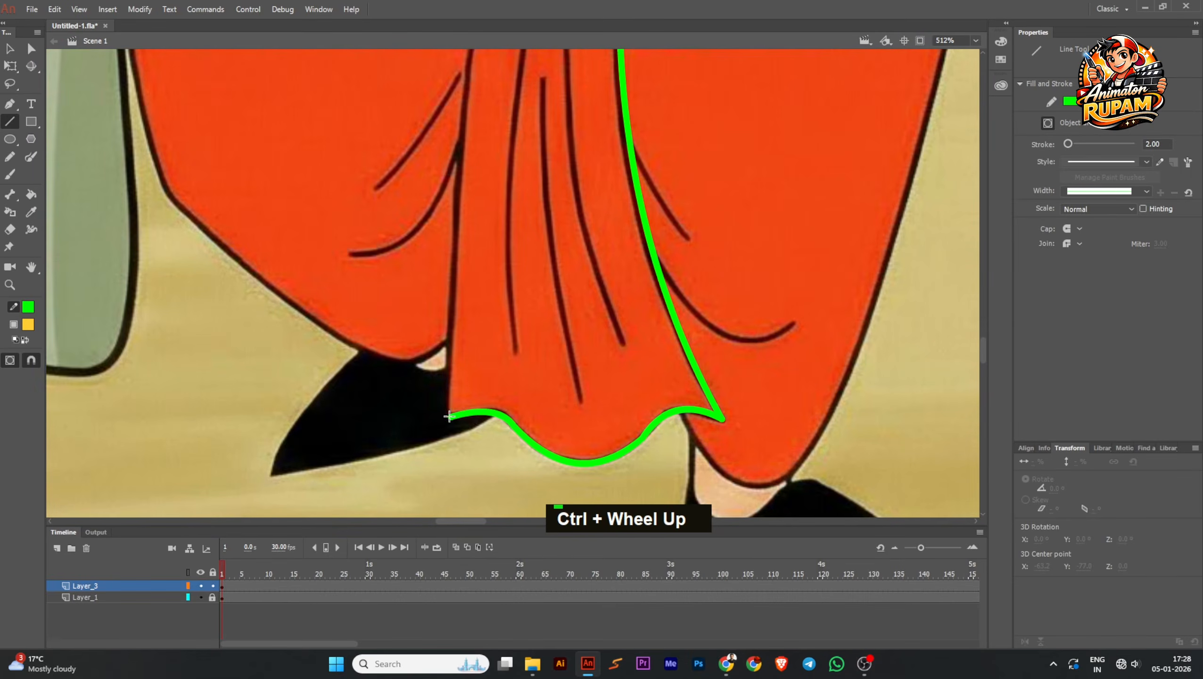
drag(459, 347, 456, 287)
scroll(453, 380, up, 2)
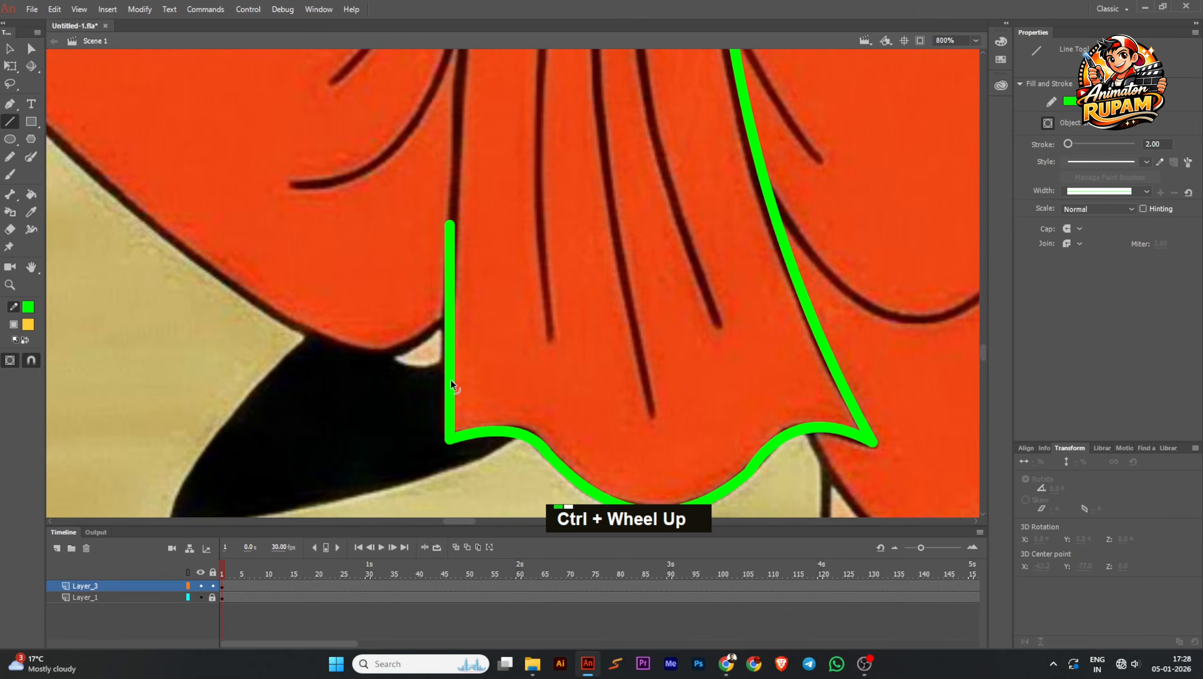
drag(449, 381, 444, 396)
scroll(463, 385, down, 2)
mouse_move(467, 322)
mouse_down()
mouse_move(470, 341)
mouse_move(457, 329)
mouse_move(475, 346)
mouse_move(463, 220)
mouse_move(479, 190)
mouse_up()
scroll(470, 341, up, 2)
scroll(458, 330, down, 4)
scroll(475, 354, down, 2)
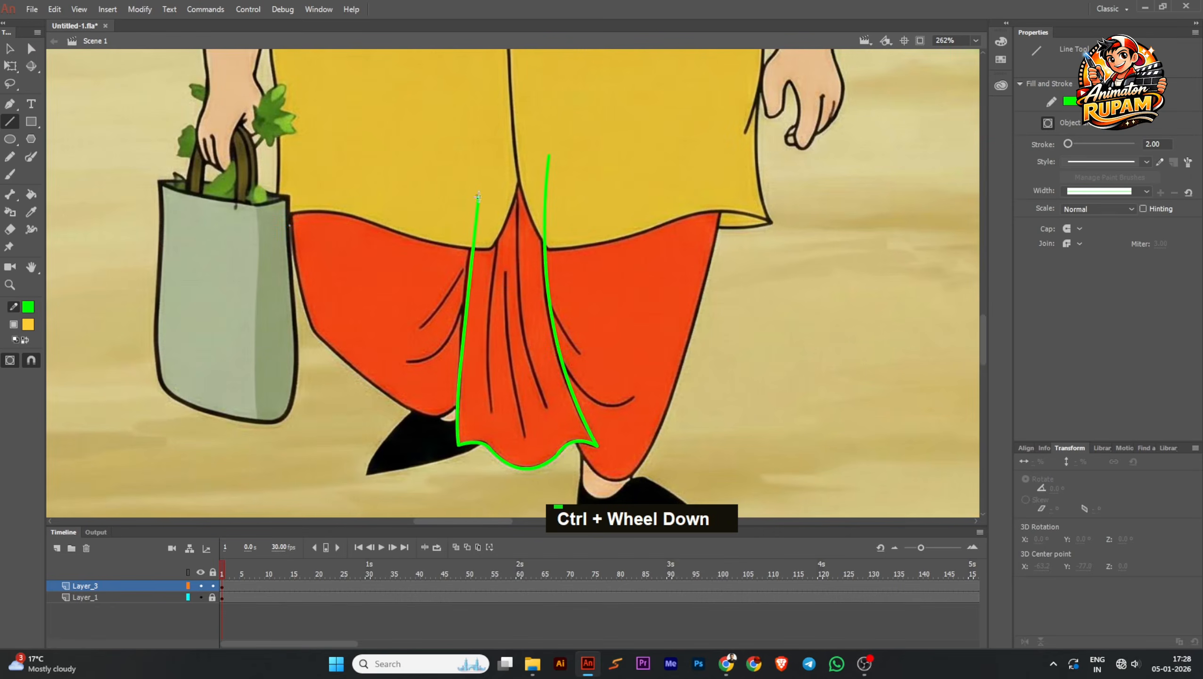
drag(467, 302, 463, 309)
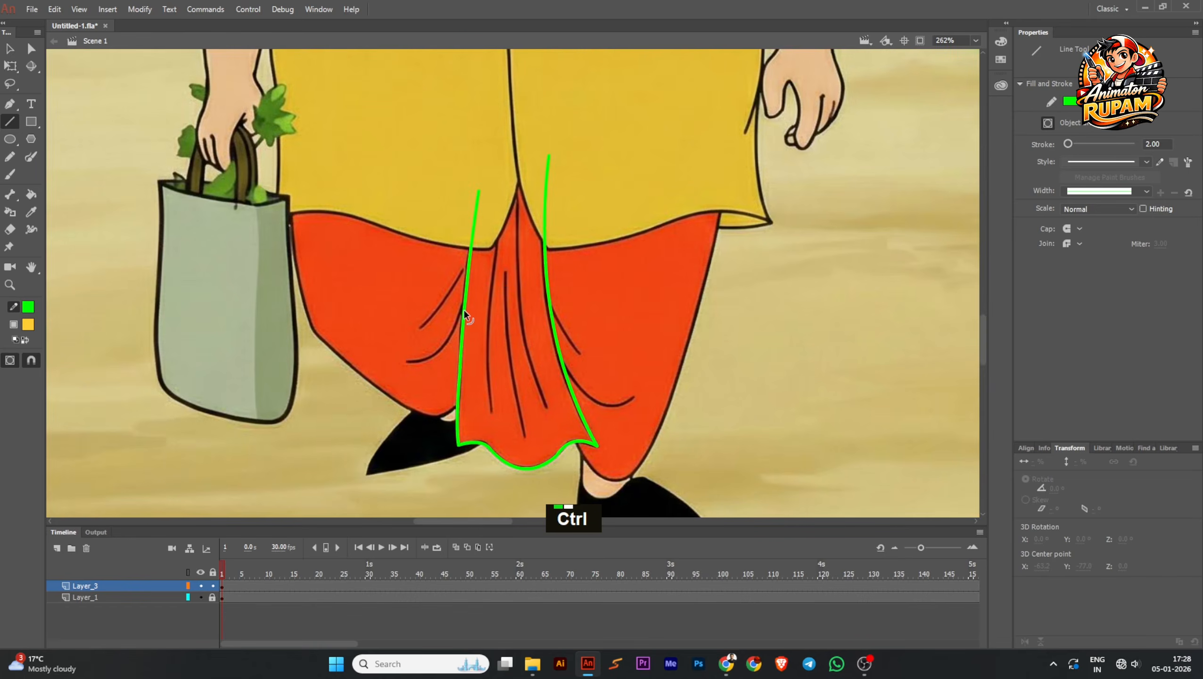
Step: Close the top of the pleat outline with two straight lines meeting in a peak above the shirt hem
scroll(495, 292, down, 2)
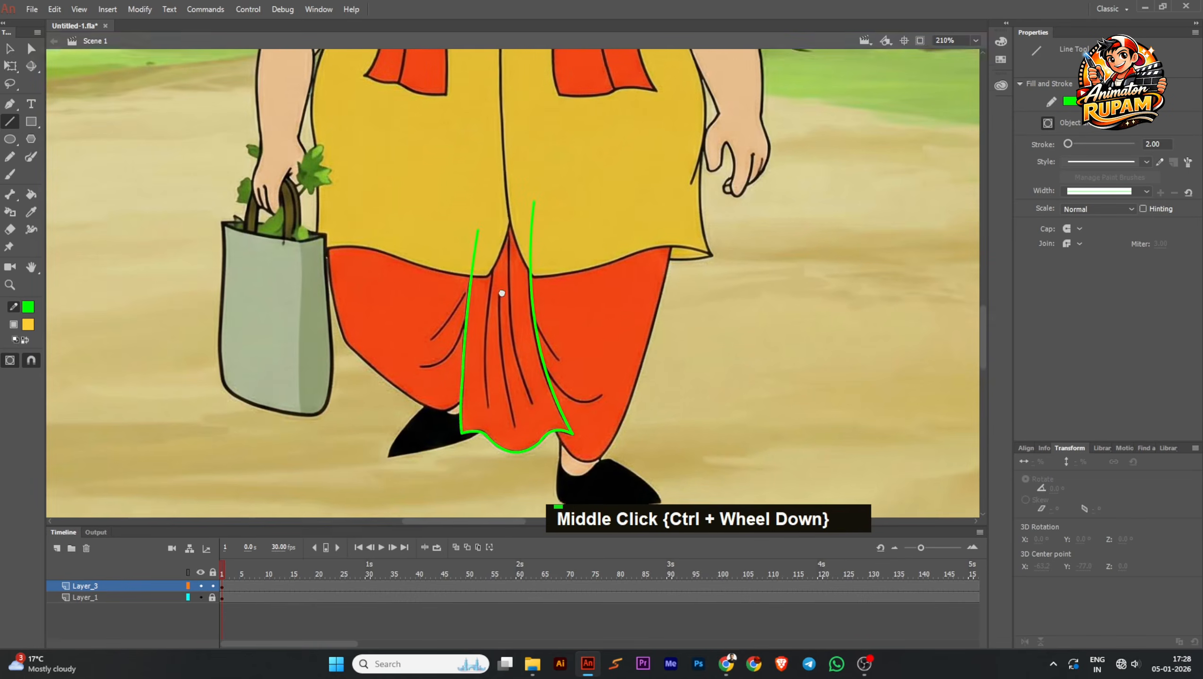
scroll(485, 244, up, 3)
drag(466, 223, 514, 149)
scroll(516, 203, down, 3)
scroll(514, 265, up, 2)
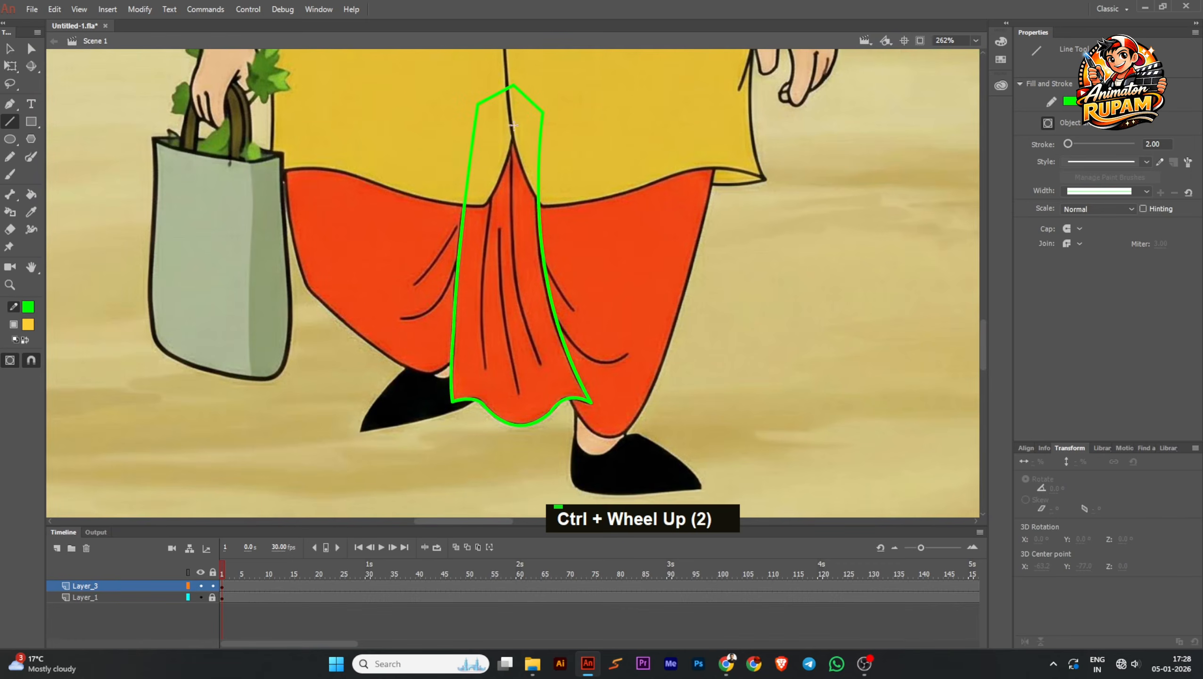
Step: Draw the three long fold lines inside the pleat and bend each one along the reference folds
drag(510, 238, 540, 364)
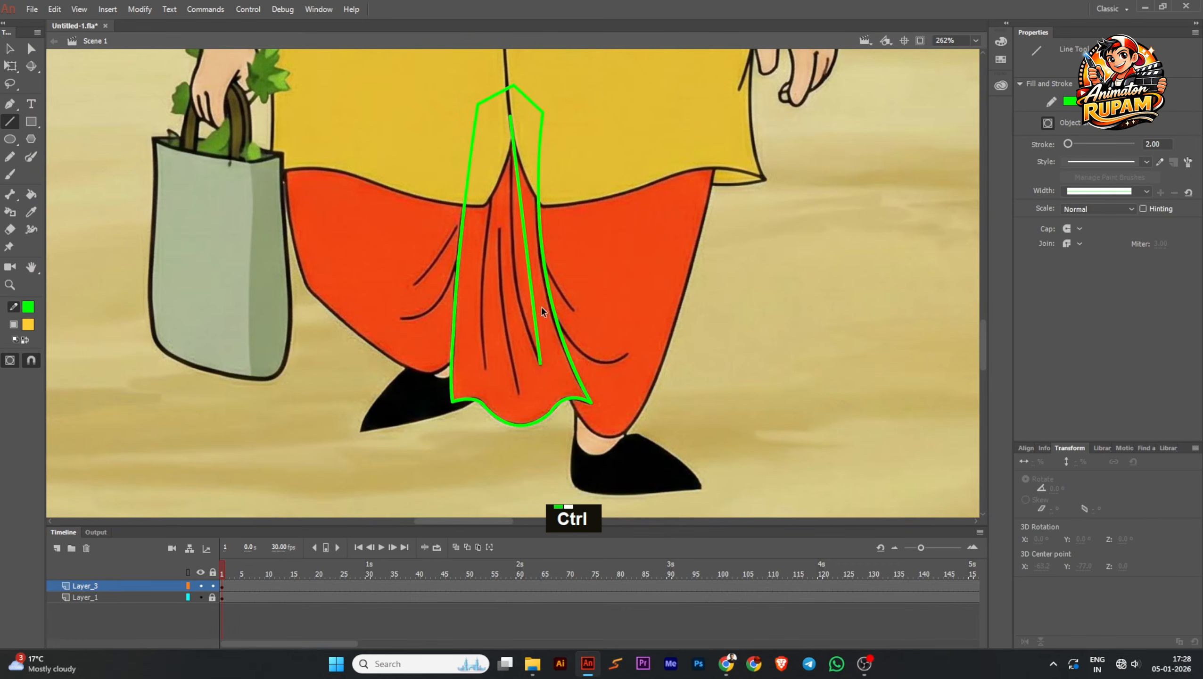
mouse_move(530, 288)
mouse_down()
mouse_move(511, 293)
mouse_move(516, 304)
mouse_up()
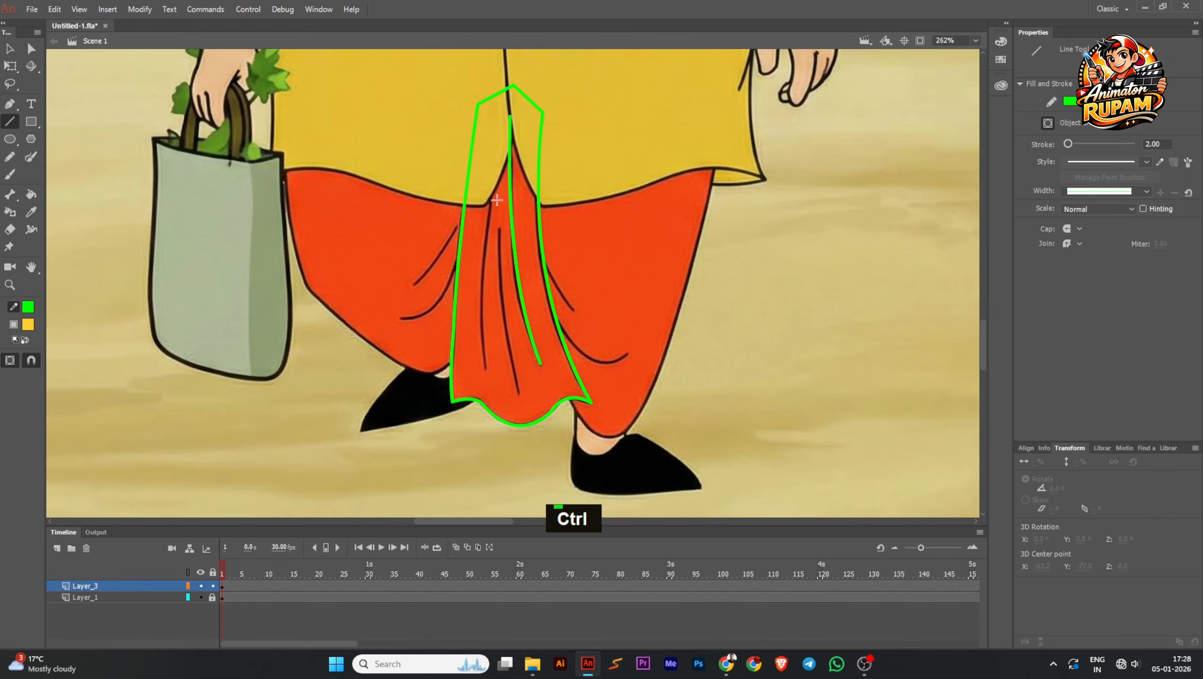
drag(486, 203, 476, 327)
mouse_move(498, 223)
mouse_down()
mouse_move(502, 351)
mouse_move(521, 390)
mouse_move(510, 364)
mouse_up()
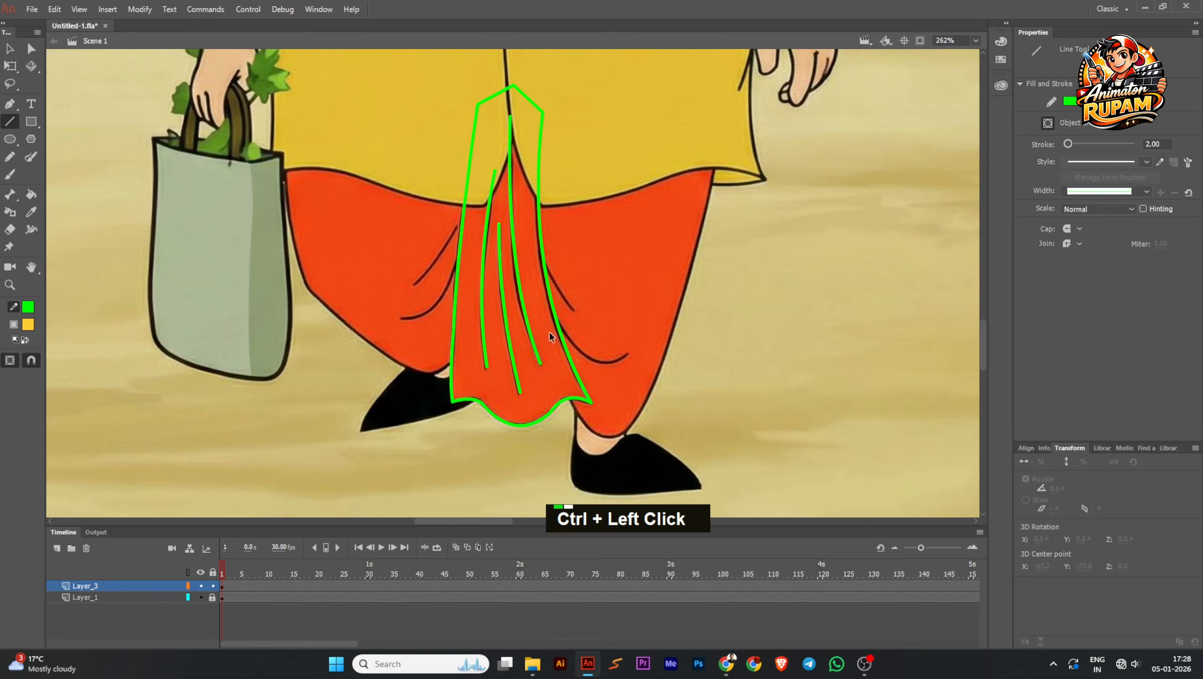
Step: Try a tapered width profile on the middle fold line of the pleat and restore its uniform profile
ctrl+click(511, 346)
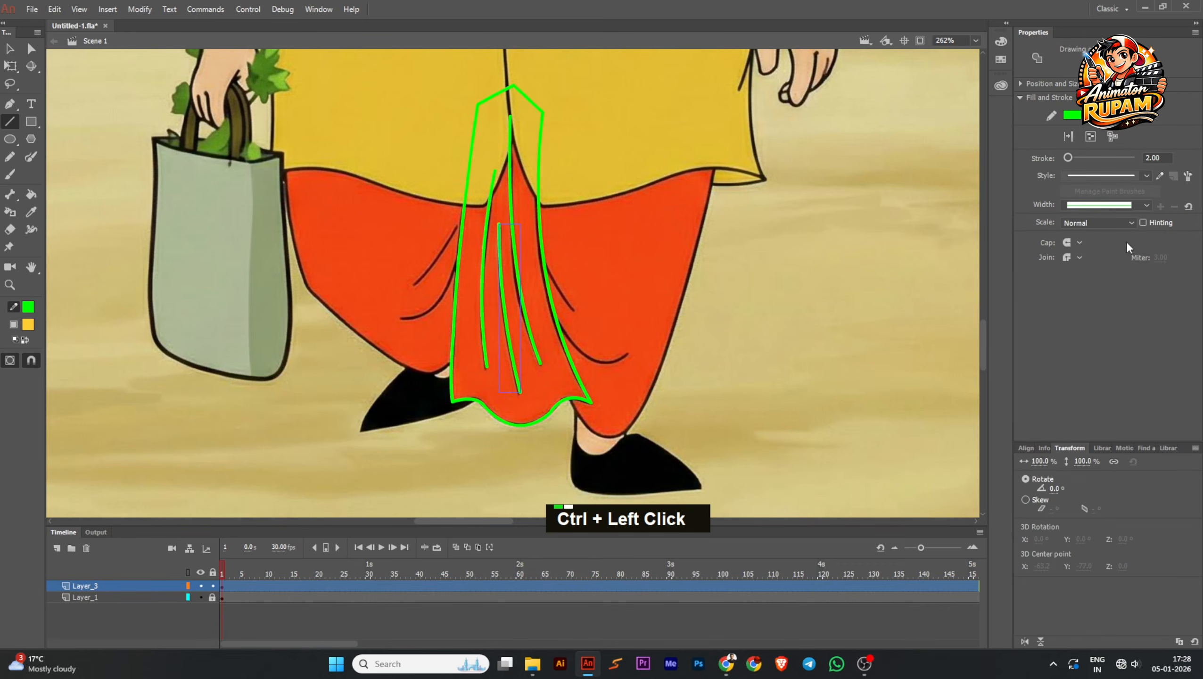
click(1142, 205)
click(1100, 240)
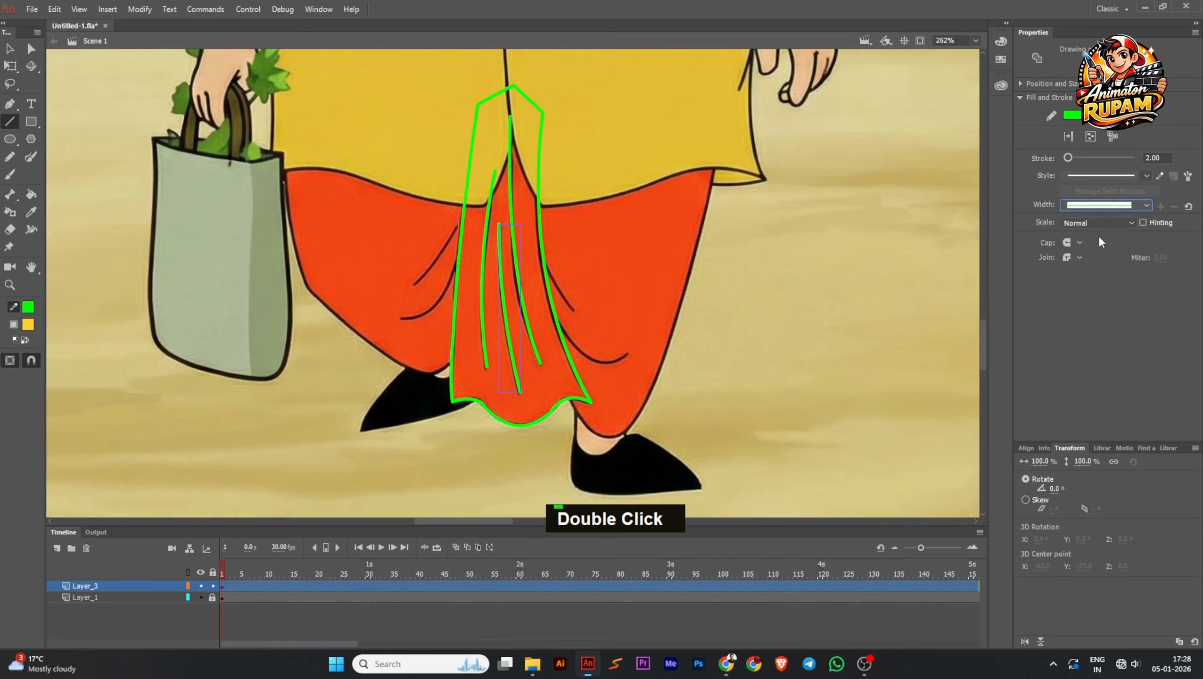
ctrl+click(699, 283)
ctrl+click(520, 391)
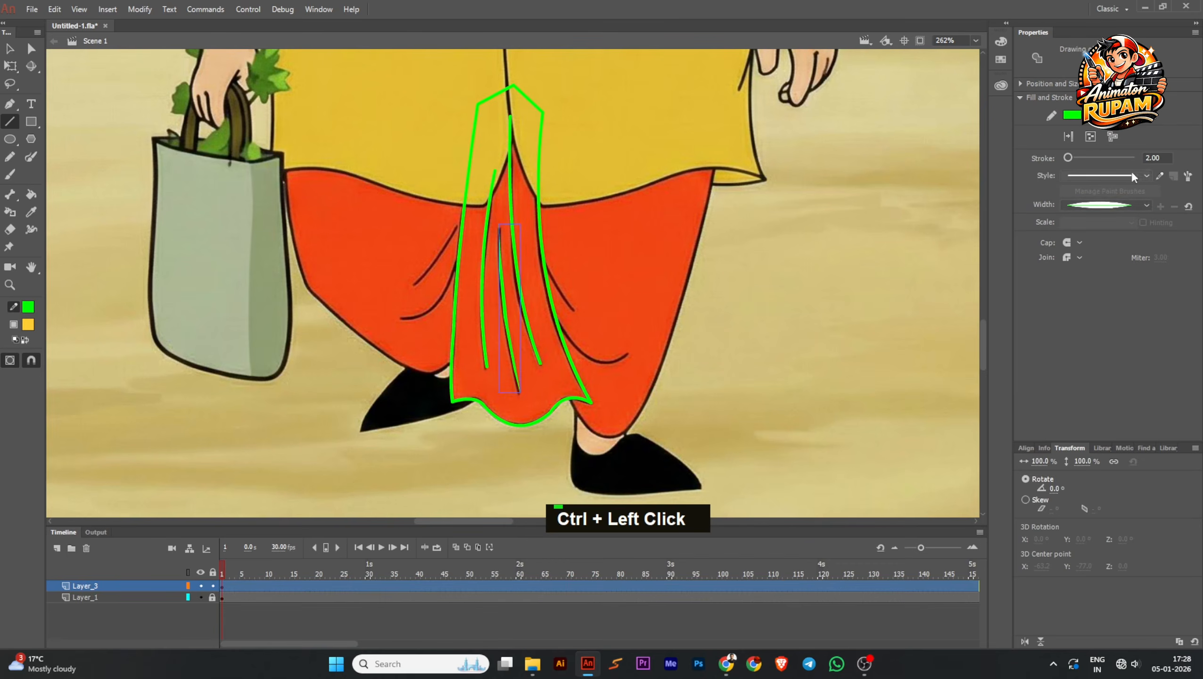
click(1143, 205)
click(1100, 223)
scroll(589, 257, down, 1)
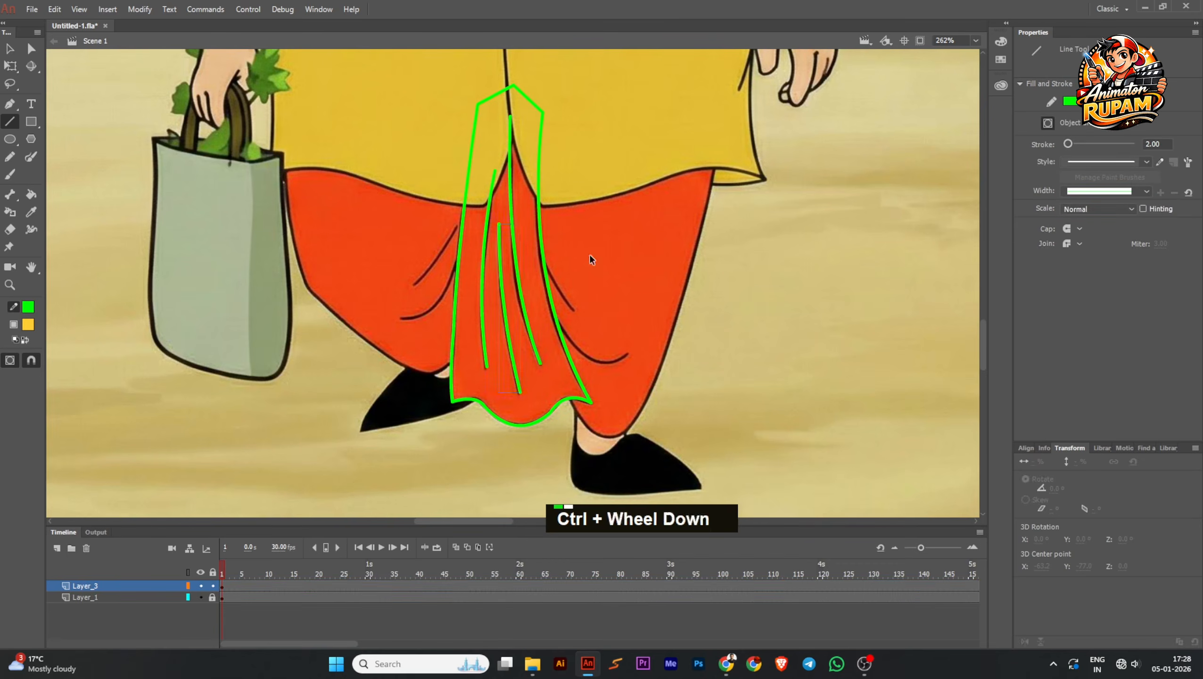
Step: Save the file, select all the pleat's lines and combine them into a single drawing object
key(ctrl+s)
mouse_move(656, 445)
mouse_down()
mouse_move(470, 162)
mouse_move(435, 83)
mouse_up()
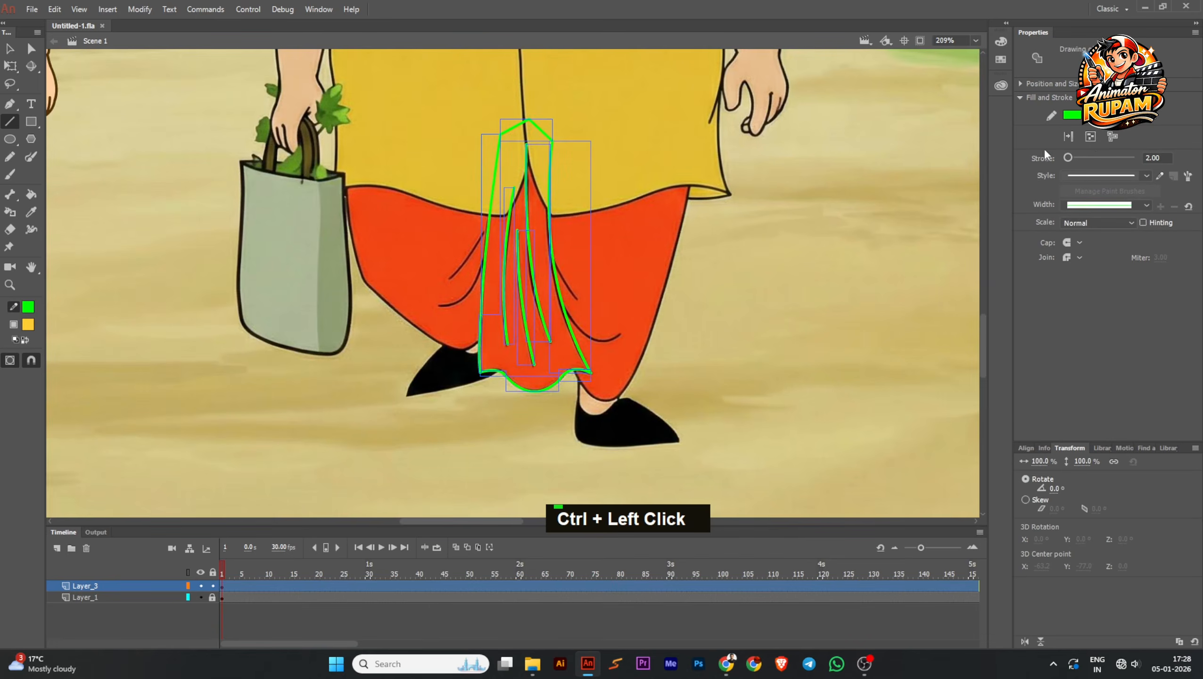
click(1092, 136)
scroll(508, 308, down, 2)
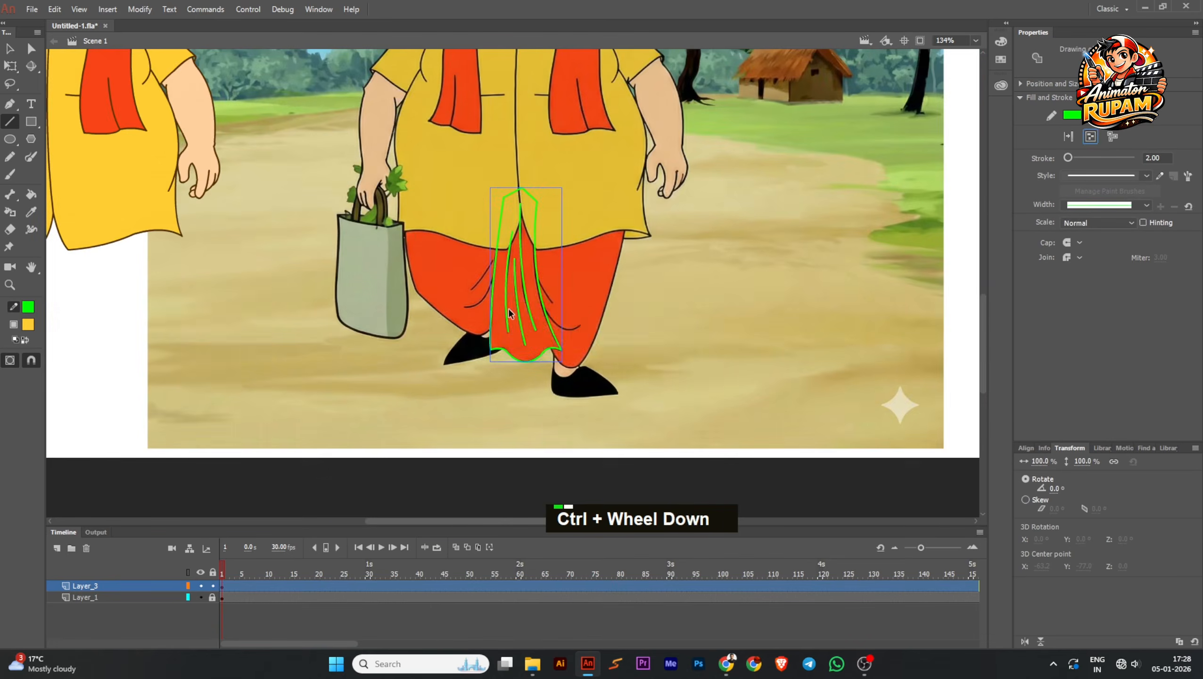
scroll(531, 300, up, 2)
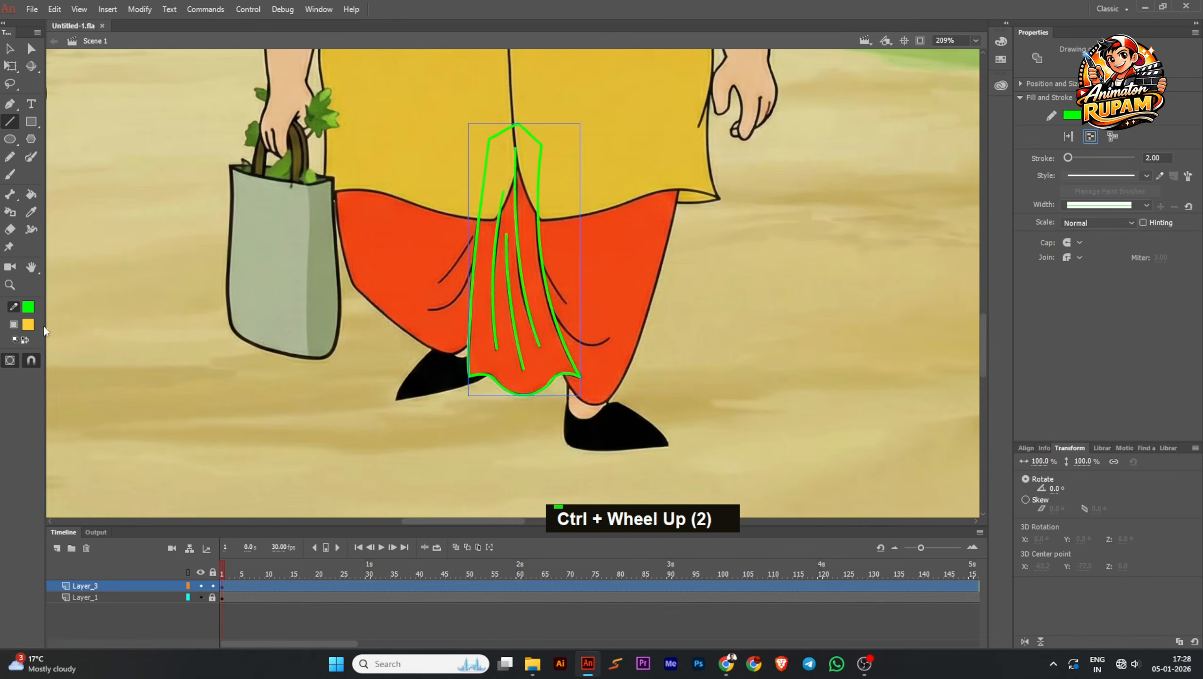
Step: Sample the traced scarf's orange-red as the fill colour and fill the pleat shape with it
scroll(220, 364, down, 2)
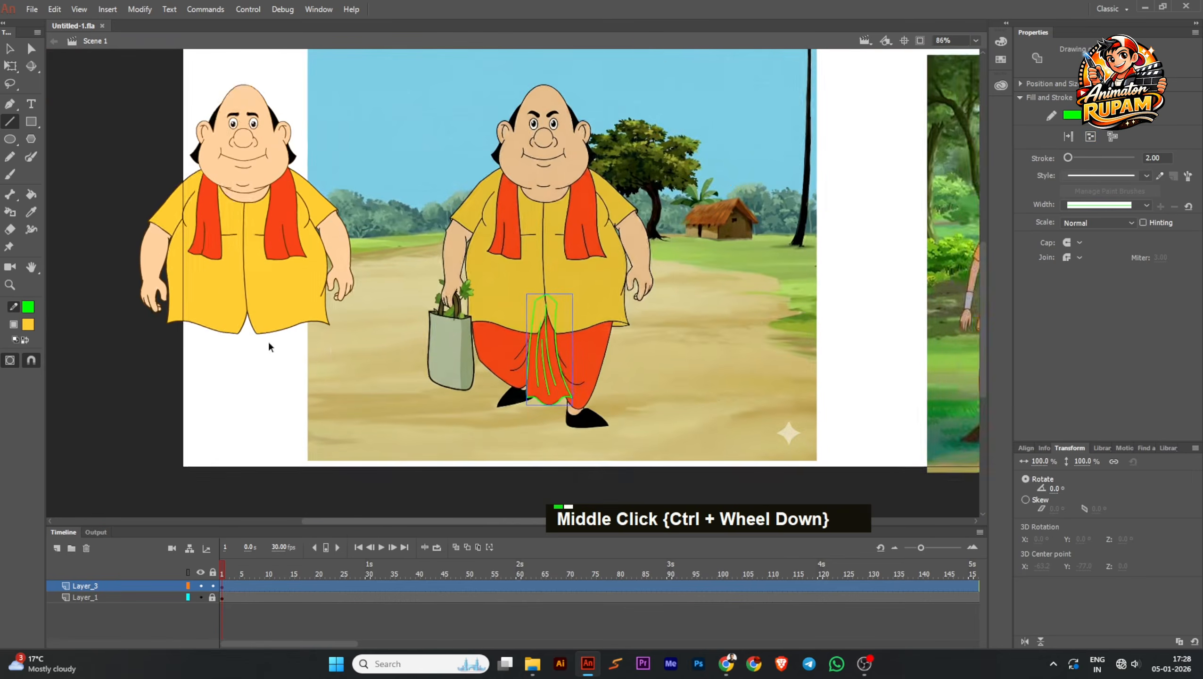
scroll(268, 340, up, 1)
click(29, 324)
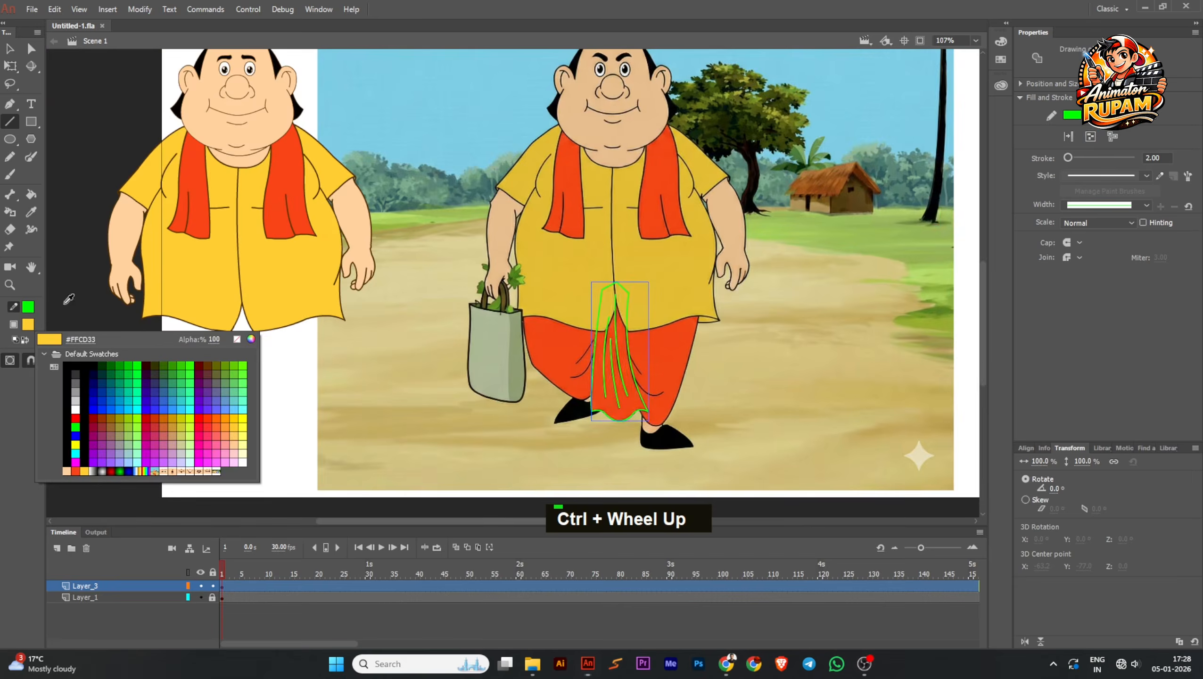
click(292, 173)
click(429, 270)
scroll(591, 376, up, 1)
scroll(591, 375, up, 1)
ctrl+click(594, 380)
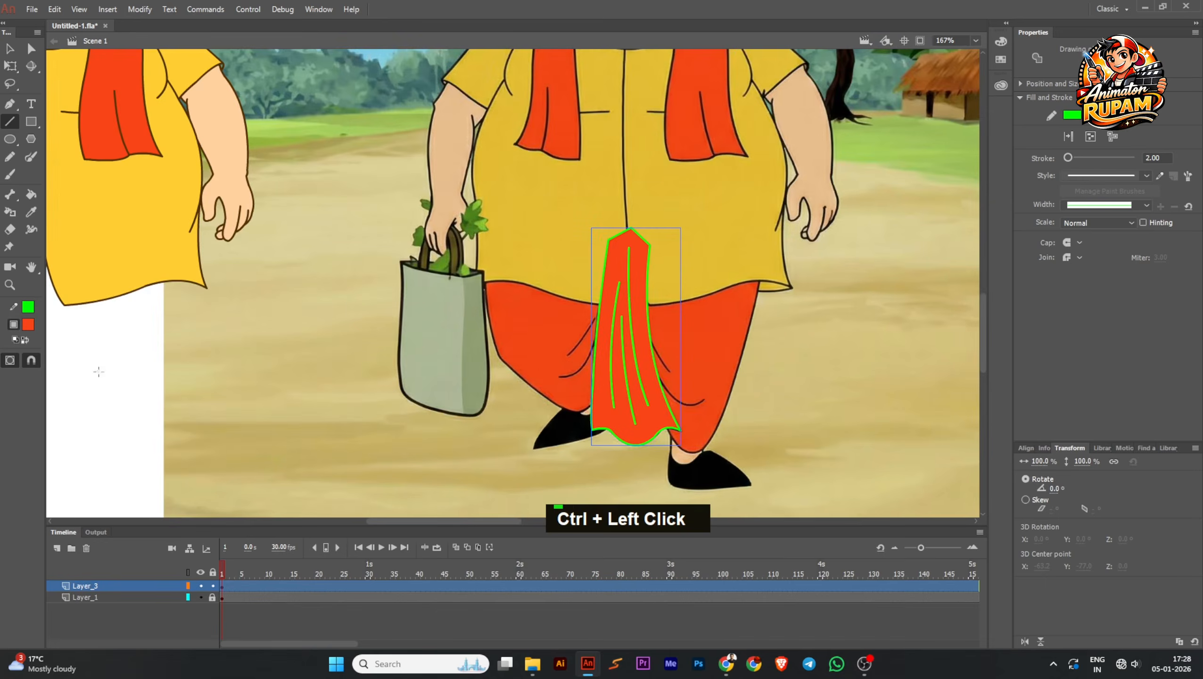
Step: Try moving the filled pleat sideways to check it against the reference, and undo the move
ctrl+click(476, 395)
scroll(542, 386, down, 1)
drag(590, 380, 506, 415)
ctrl+click(552, 414)
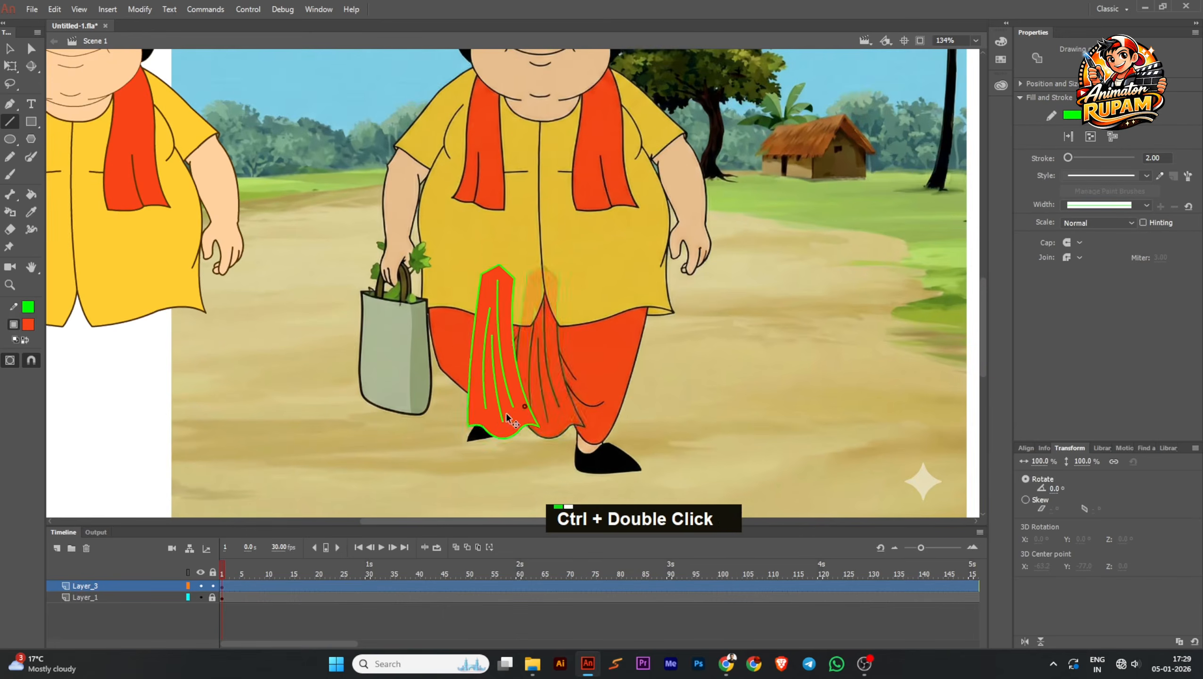
ctrl+click(624, 411)
scroll(588, 432, up, 2)
key(ctrl+z)
ctrl+click(684, 381)
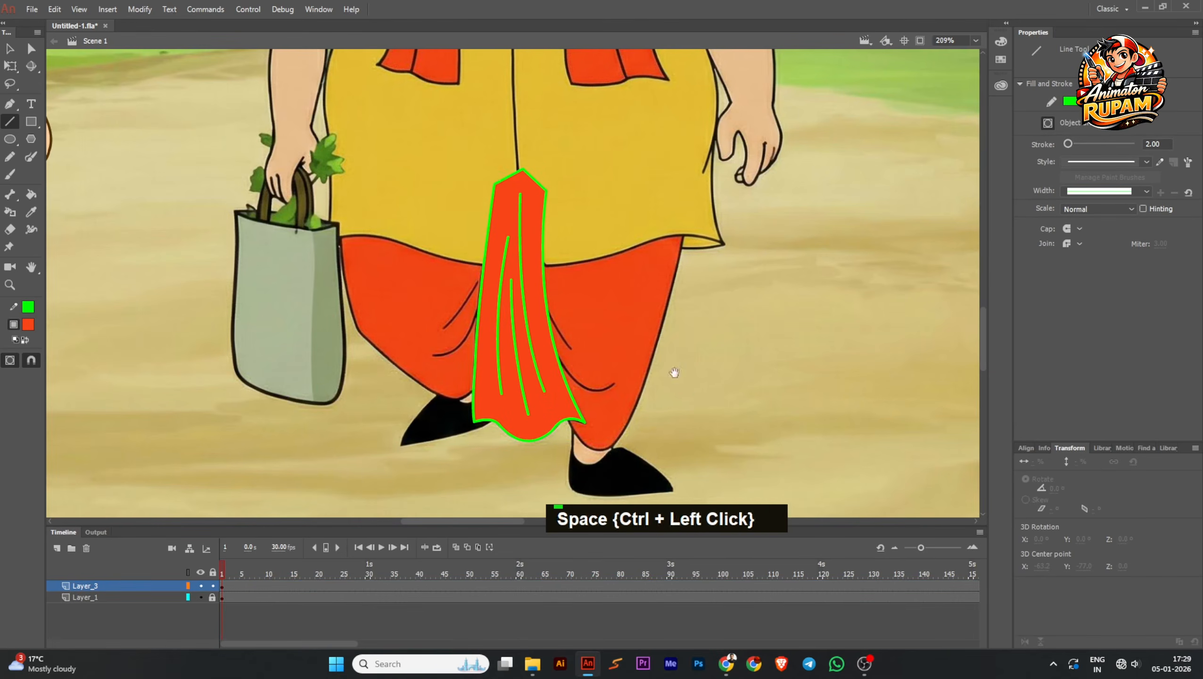
Step: Draw a line from above the shirt hem down the right leg's outer edge to near its cuff and bend it outward
drag(674, 373, 583, 348)
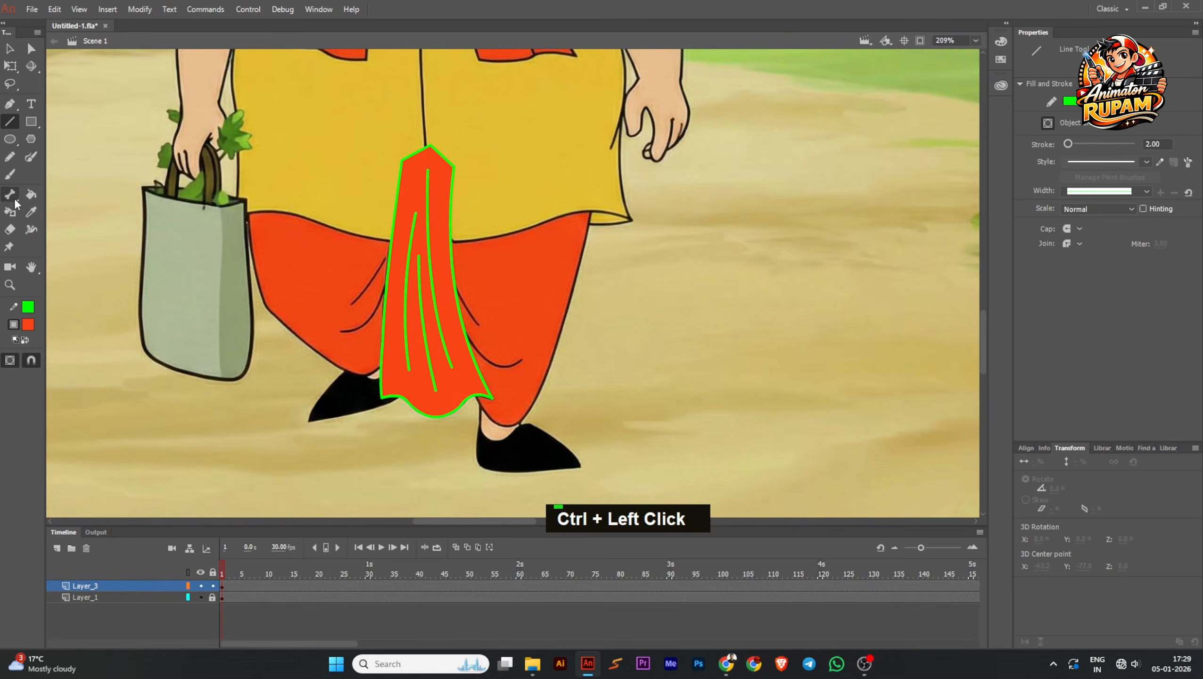
scroll(498, 231, up, 1)
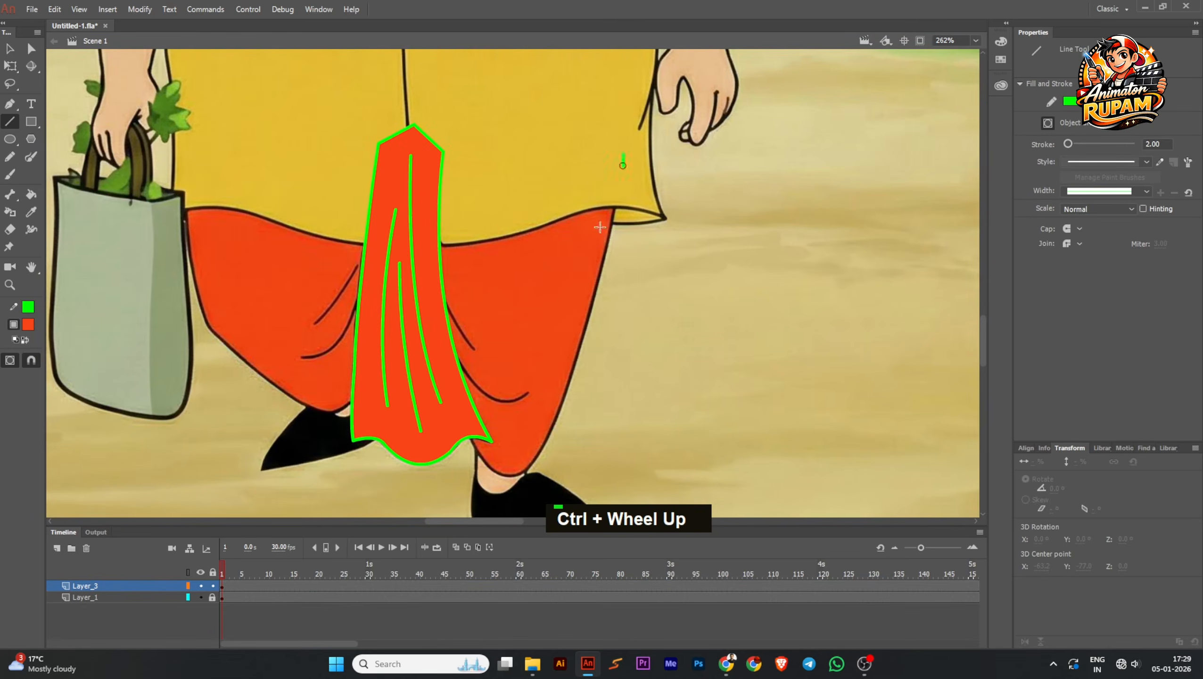
drag(600, 227, 537, 455)
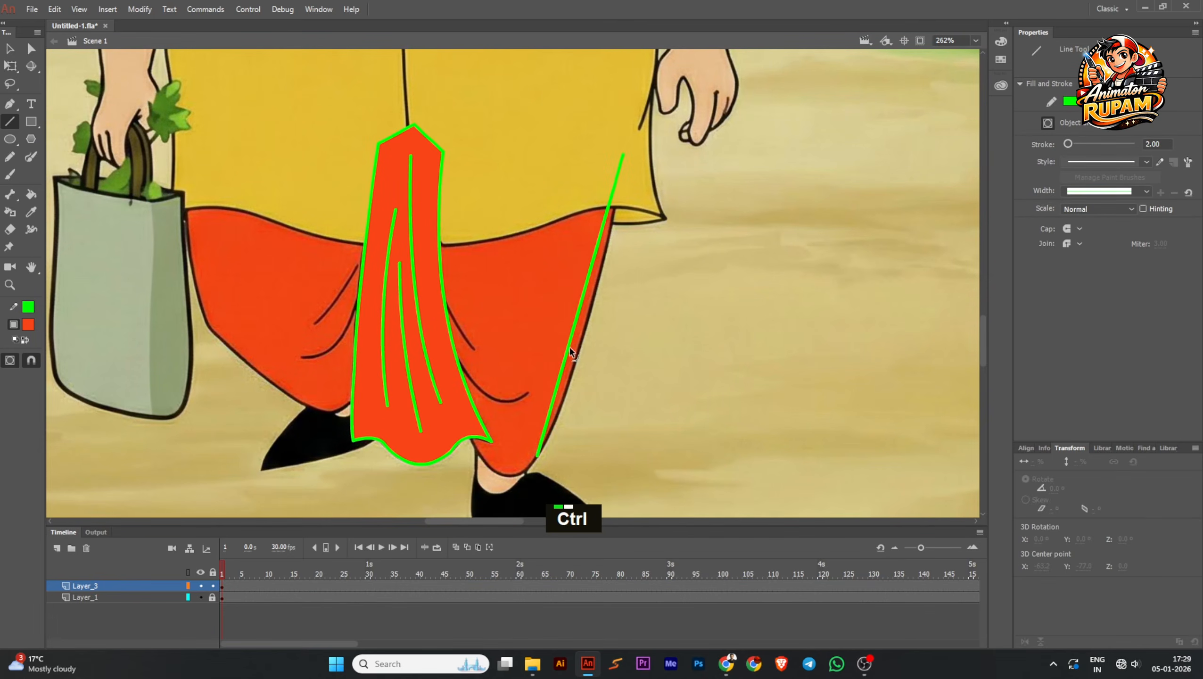
drag(572, 353, 566, 400)
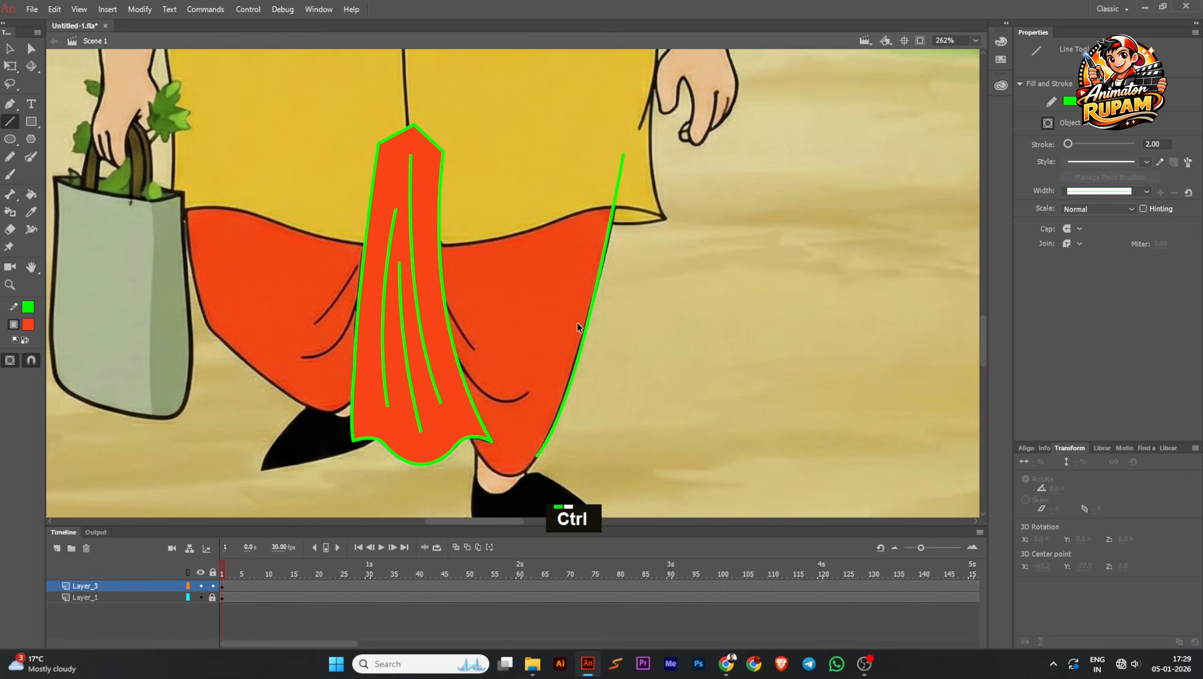
ctrl+click(625, 149)
scroll(548, 337, down, 2)
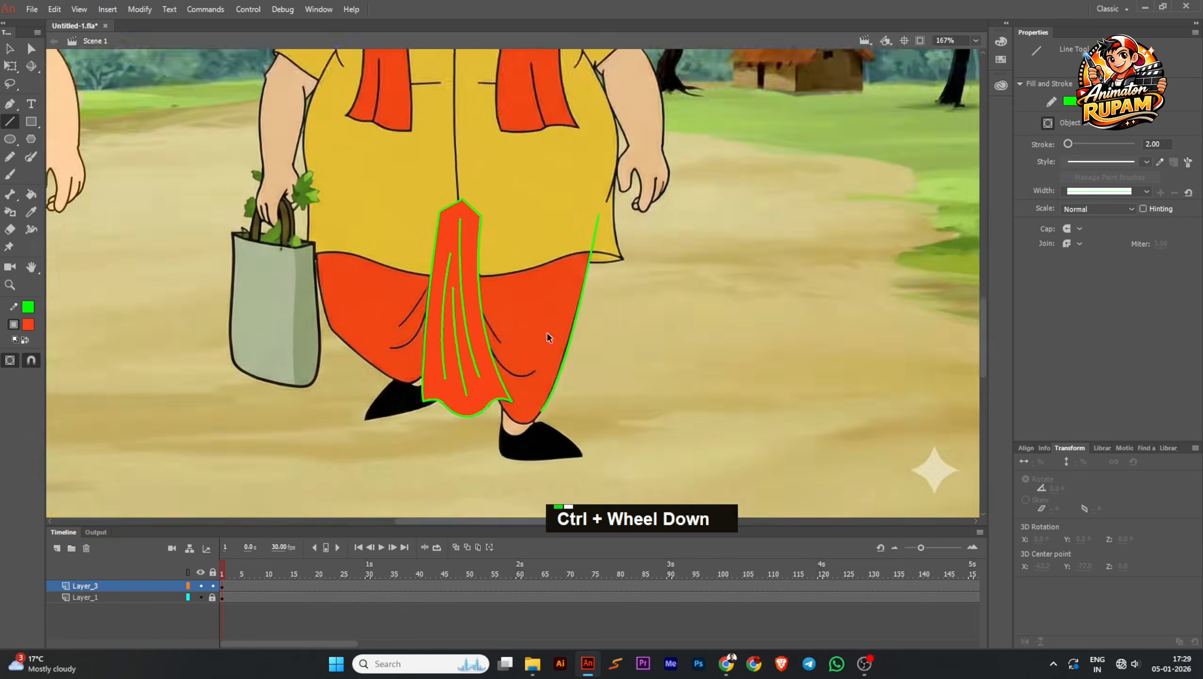
Step: Trace the right leg's rounded cuff from the outer edge line back toward the pleat with a bent line
scroll(549, 337, up, 4)
mouse_move(500, 357)
mouse_down()
mouse_move(457, 365)
mouse_move(488, 393)
mouse_move(462, 365)
mouse_up()
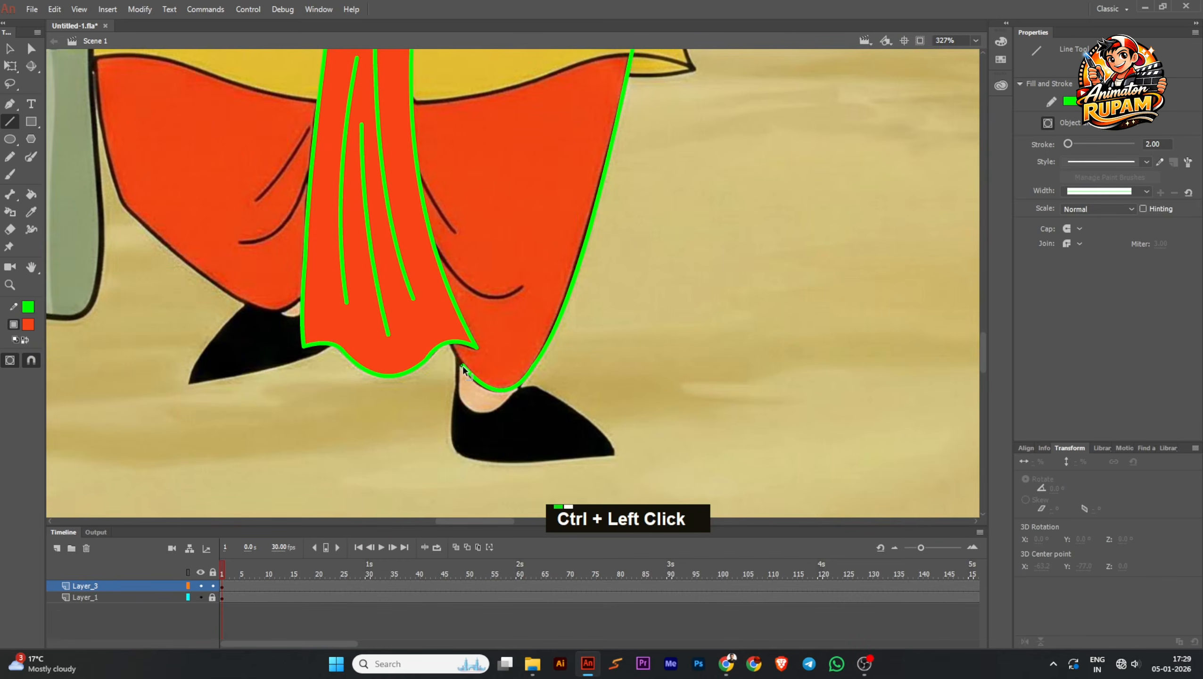
ctrl+double_click(463, 366)
Step: Select the right leg's outer edge and cuff lines and combine them into one drawing object
scroll(463, 366, down, 1)
ctrl+double_click(500, 357)
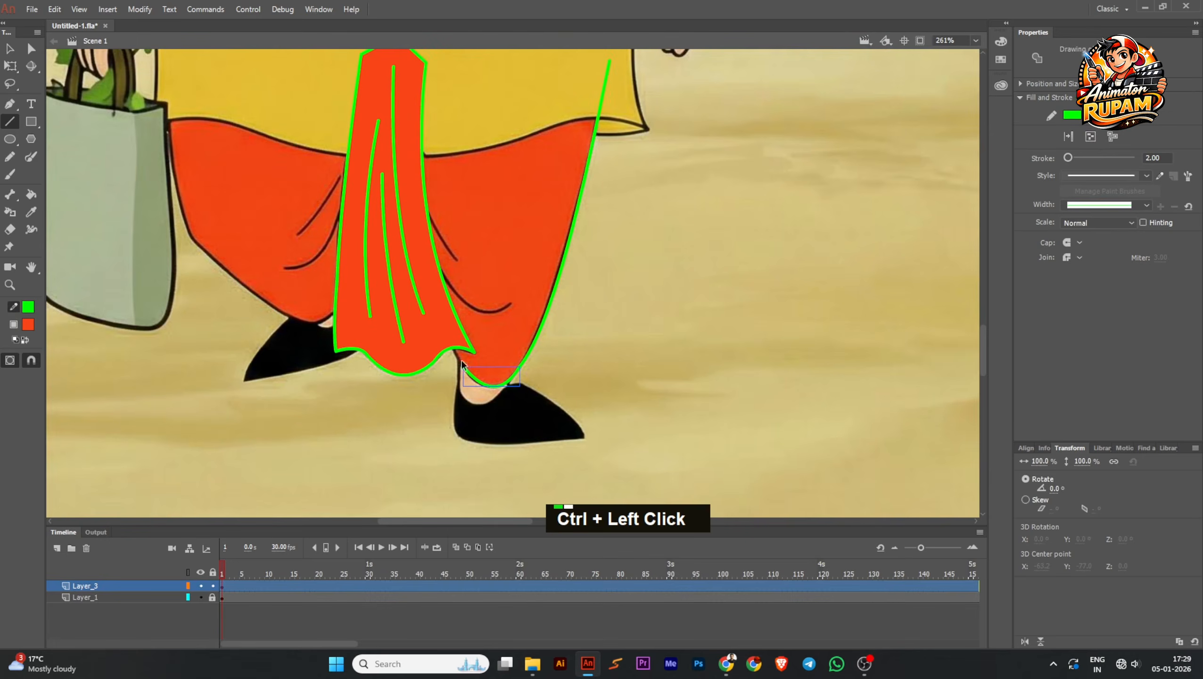
ctrl+click(509, 355)
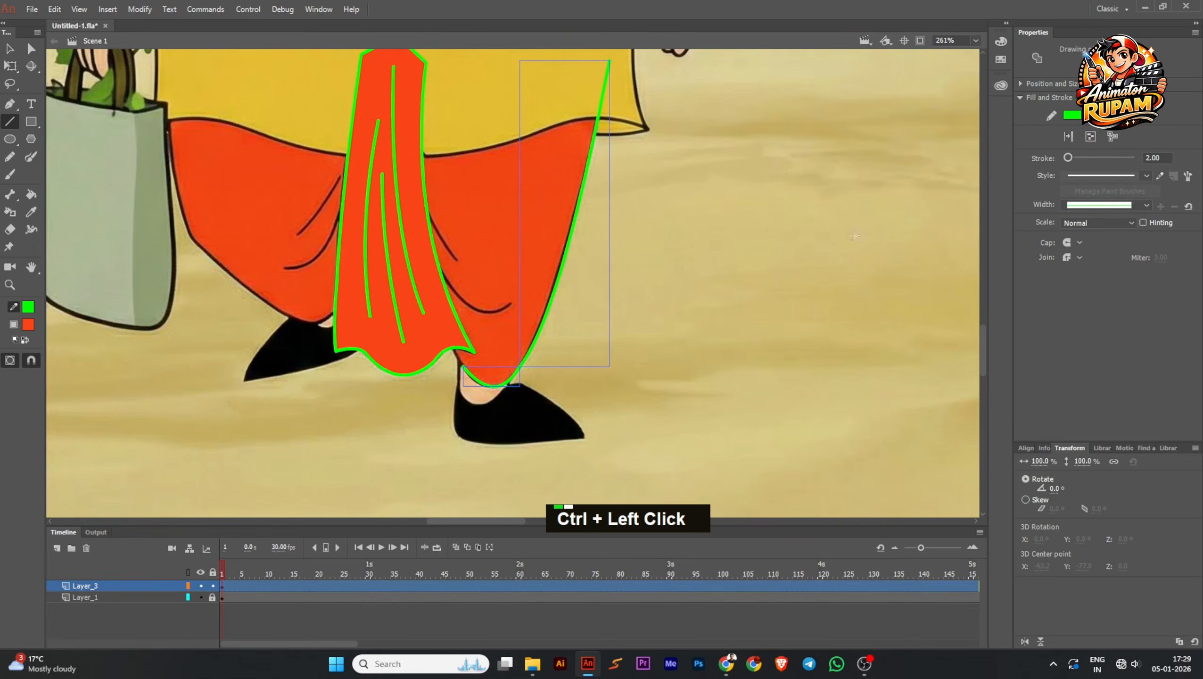
click(1090, 137)
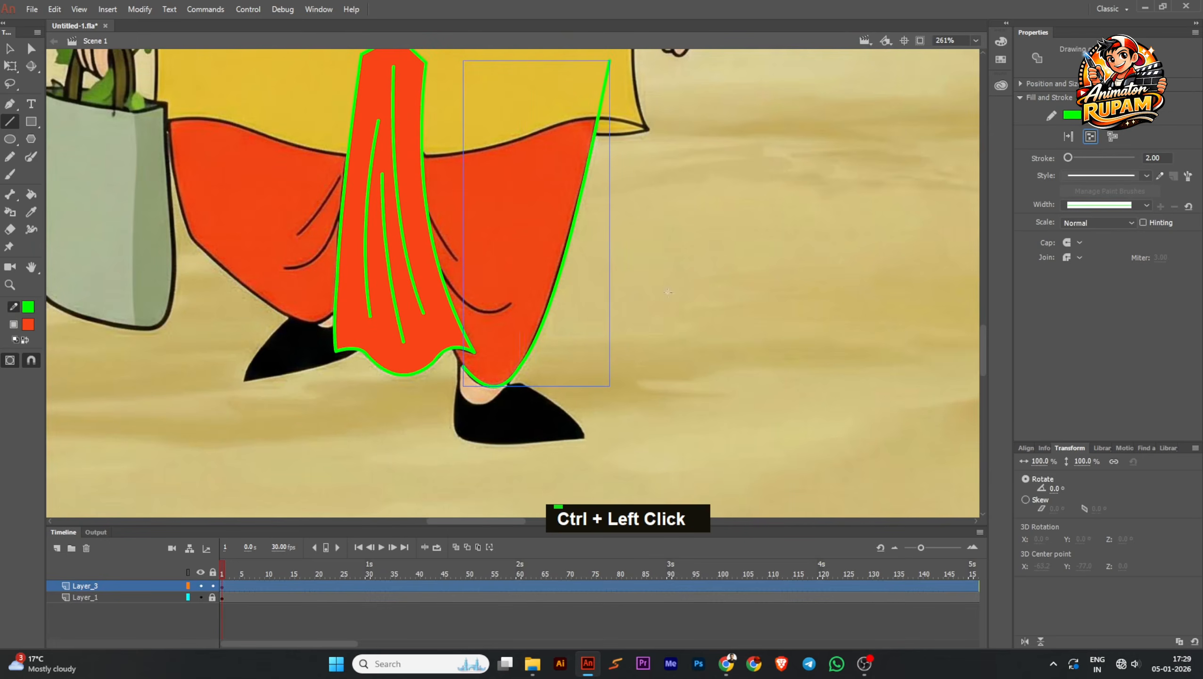
Step: Inside the right leg's drawing object, draw the inner edge line from the cuff up behind the pleat and bend it to a curve
ctrl+double_click(534, 342)
ctrl+scroll(468, 349, up, 1)
scroll(472, 391, up, 1)
ctrl+scroll(471, 392, down, 1)
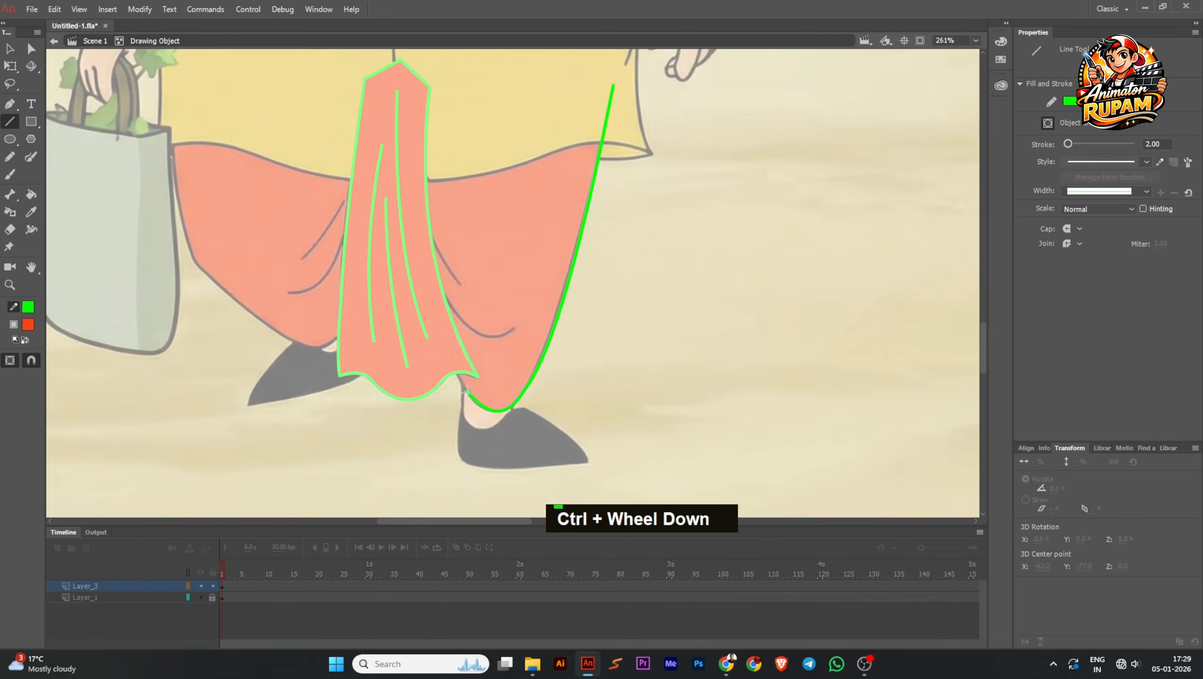
drag(390, 162, 379, 133)
ctrl+drag(430, 279, 430, 280)
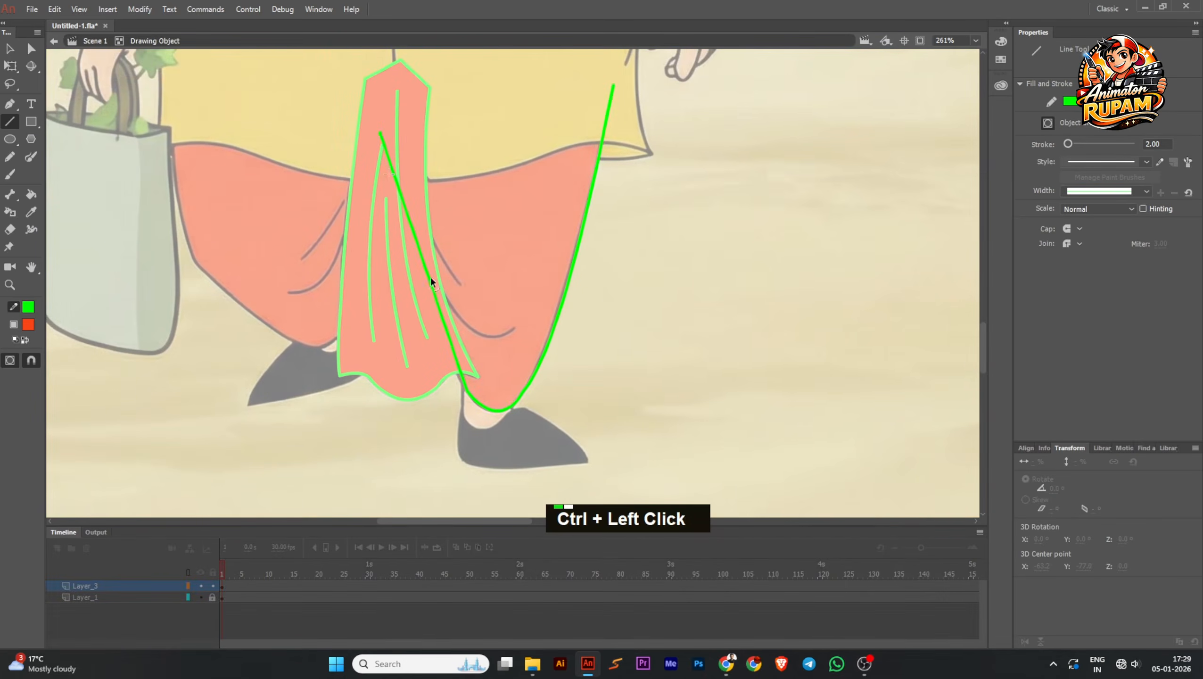
key(ctrl)
ctrl+drag(380, 135, 391, 132)
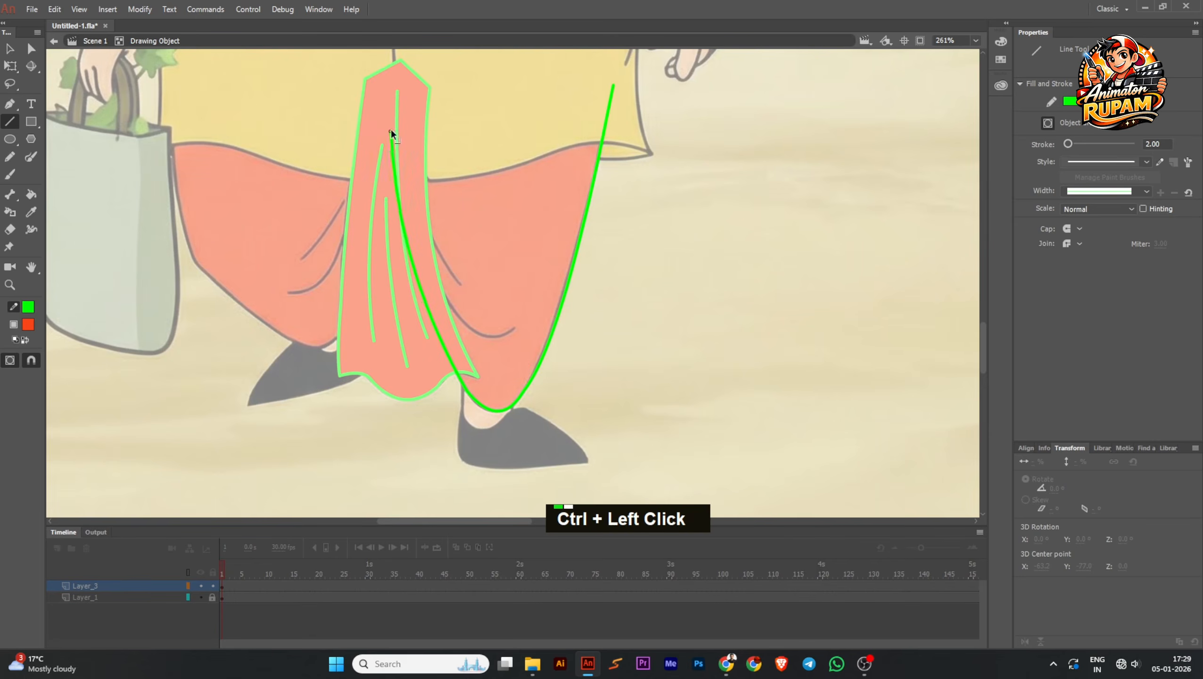
ctrl+drag(418, 286, 421, 307)
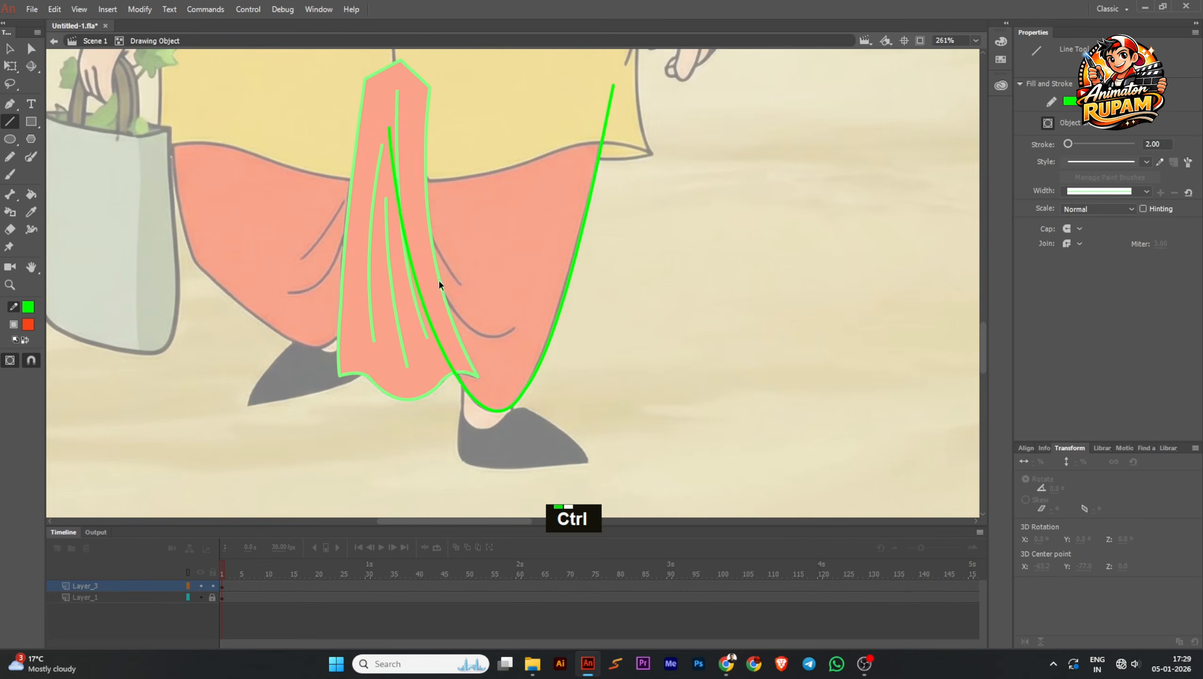
Step: Close the top of the right leg with lines over the shirt hem and bend them upward into a rounded arch
scroll(461, 264, down, 1)
middle_click(471, 253)
scroll(416, 215, up, 2)
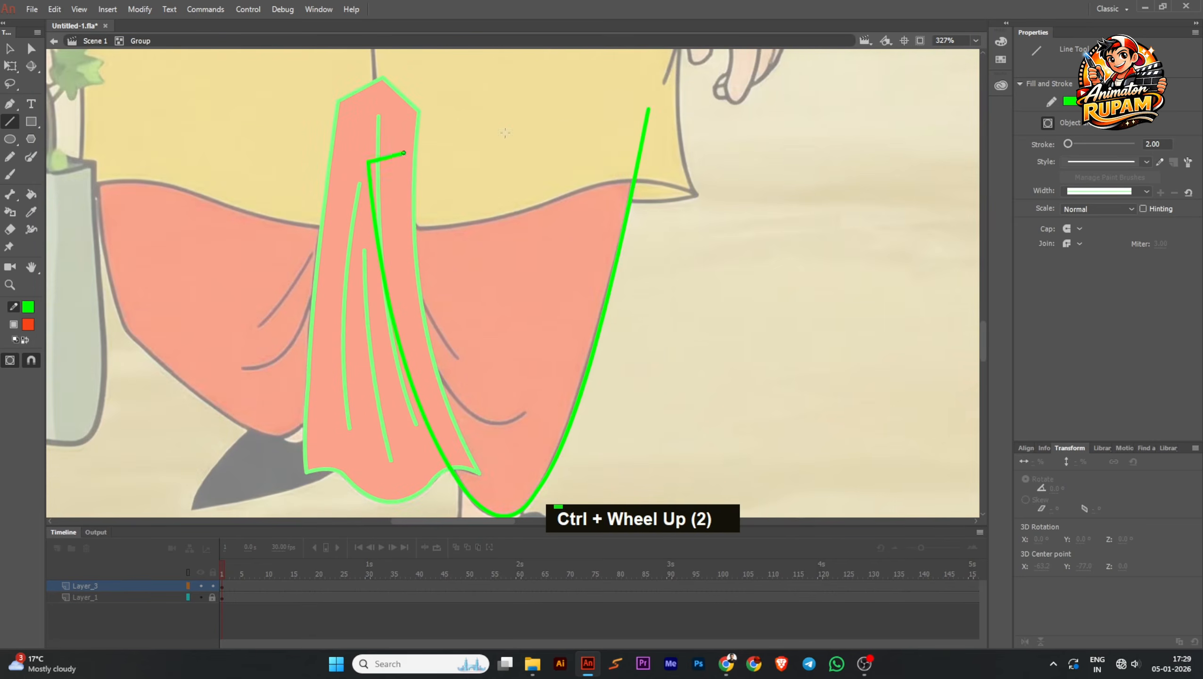
drag(505, 132, 648, 109)
scroll(535, 202, down, 2)
middle_click(524, 183)
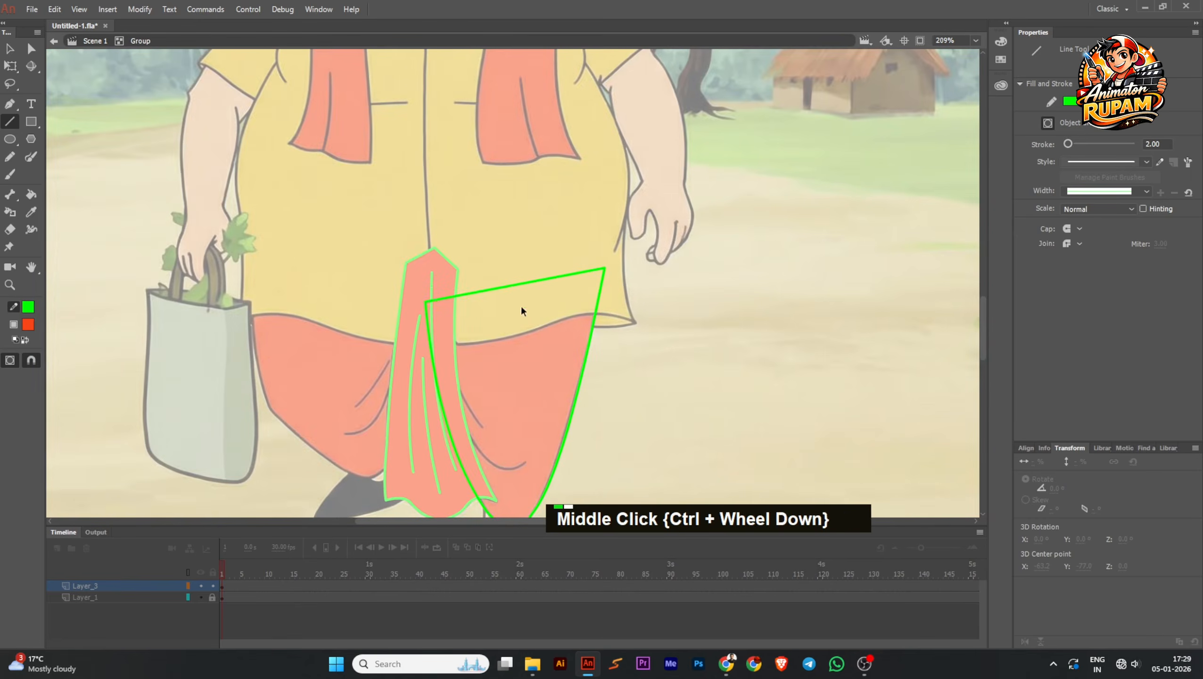
ctrl+alt+drag(515, 284, 505, 209)
scroll(505, 209, down, 3)
scroll(500, 383, up, 3)
ctrl+scroll(496, 378, up, 1)
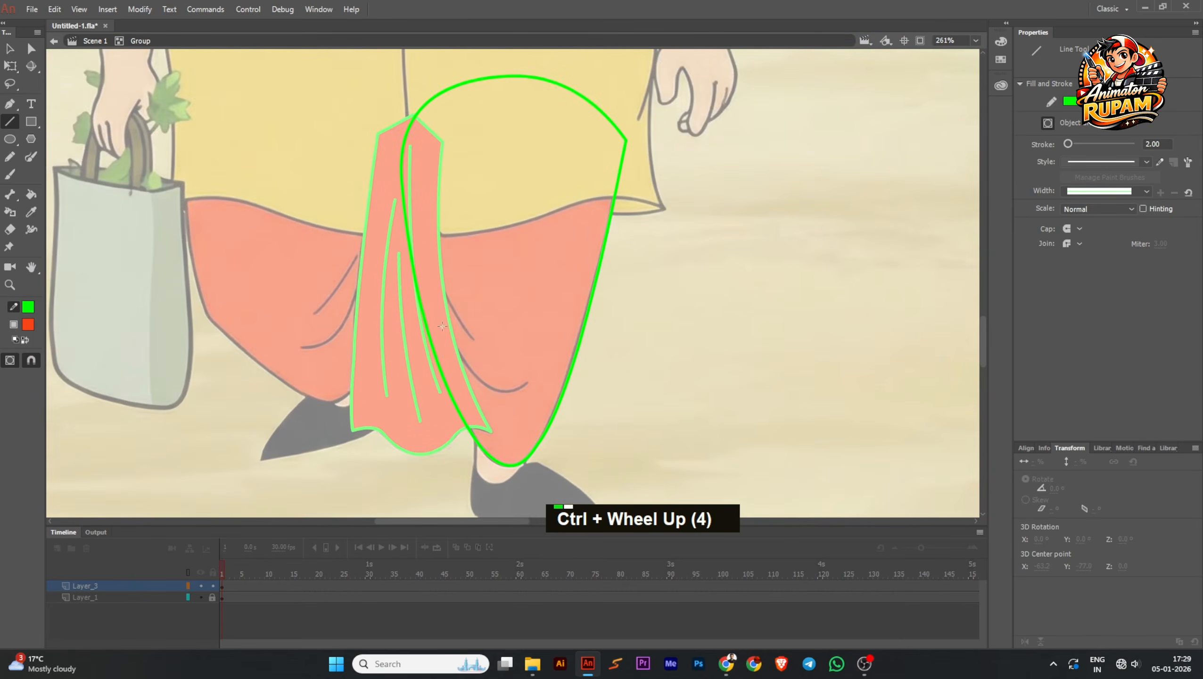
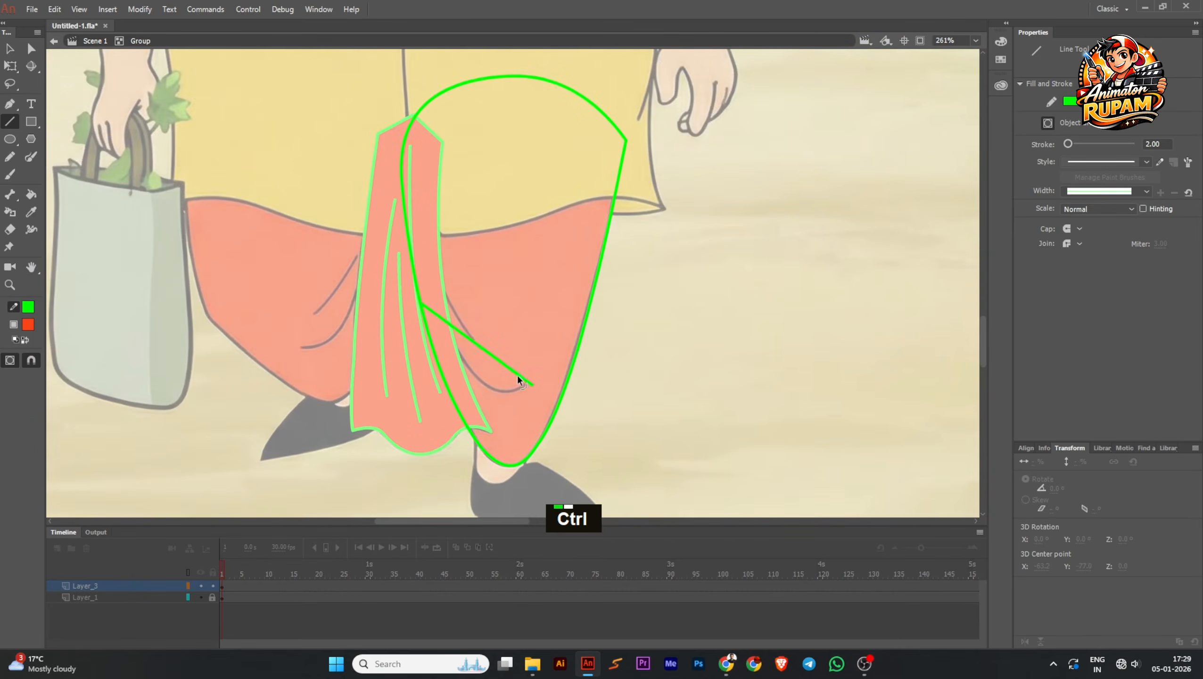
Step: Trace the two fabric folds beside the pleat on the right leg with curved lines
mouse_move(518, 373)
ctrl+mouse_down()
mouse_move(512, 437)
mouse_move(531, 379)
ctrl+mouse_up()
mouse_move(429, 319)
ctrl+mouse_down()
mouse_move(445, 321)
mouse_move(433, 298)
ctrl+mouse_up()
ctrl+drag(534, 379, 531, 382)
ctrl+drag(500, 397, 498, 394)
drag(469, 309, 467, 352)
scroll(468, 352, up, 1)
mouse_move(412, 299)
mouse_down()
mouse_move(477, 392)
mouse_move(416, 292)
mouse_up()
scroll(505, 379, down, 3)
drag(546, 386, 540, 387)
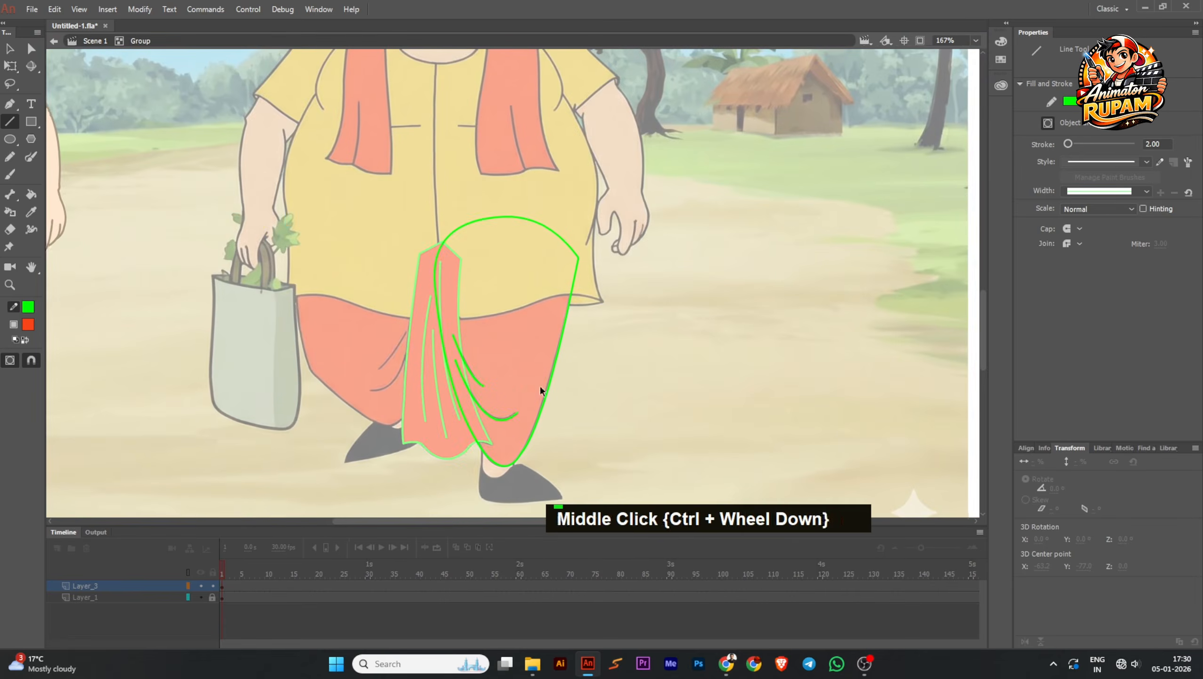
Step: Leave the leg group, break it apart, combine its outline and folds into one drawing object, and save the file
scroll(547, 395, down, 2)
ctrl+double_click(553, 399)
scroll(509, 405, down, 1)
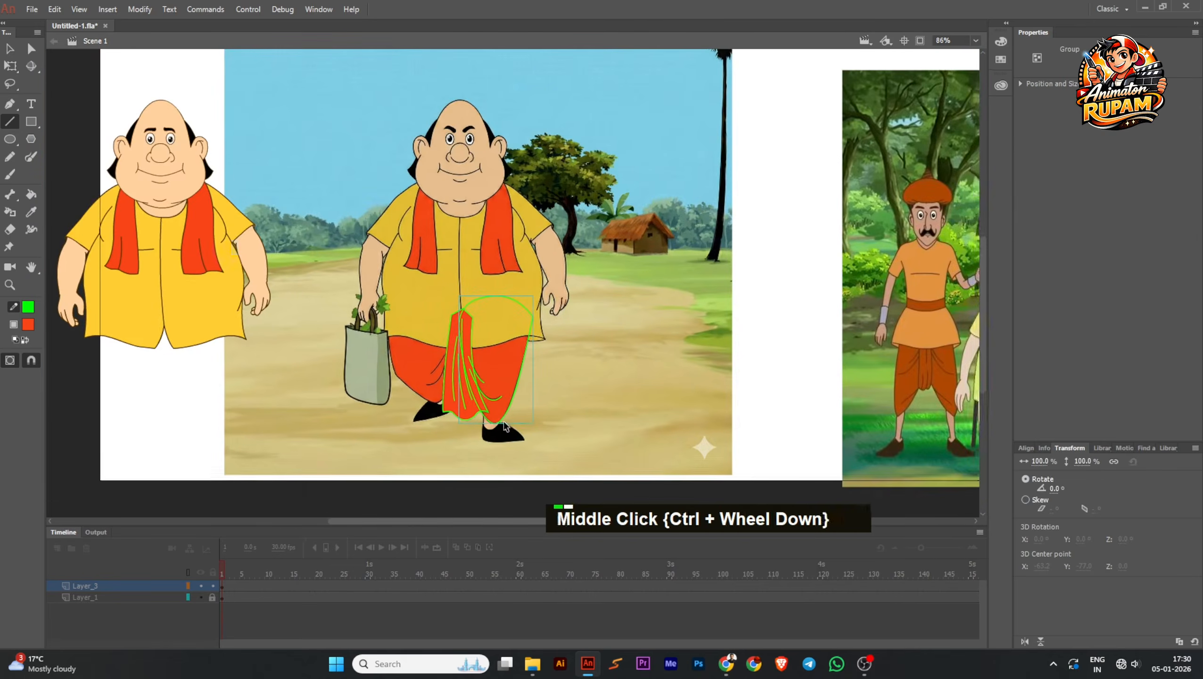
ctrl+scroll(511, 418, up, 1)
key(ctrl+b)
ctrl+scroll(516, 411, up, 1)
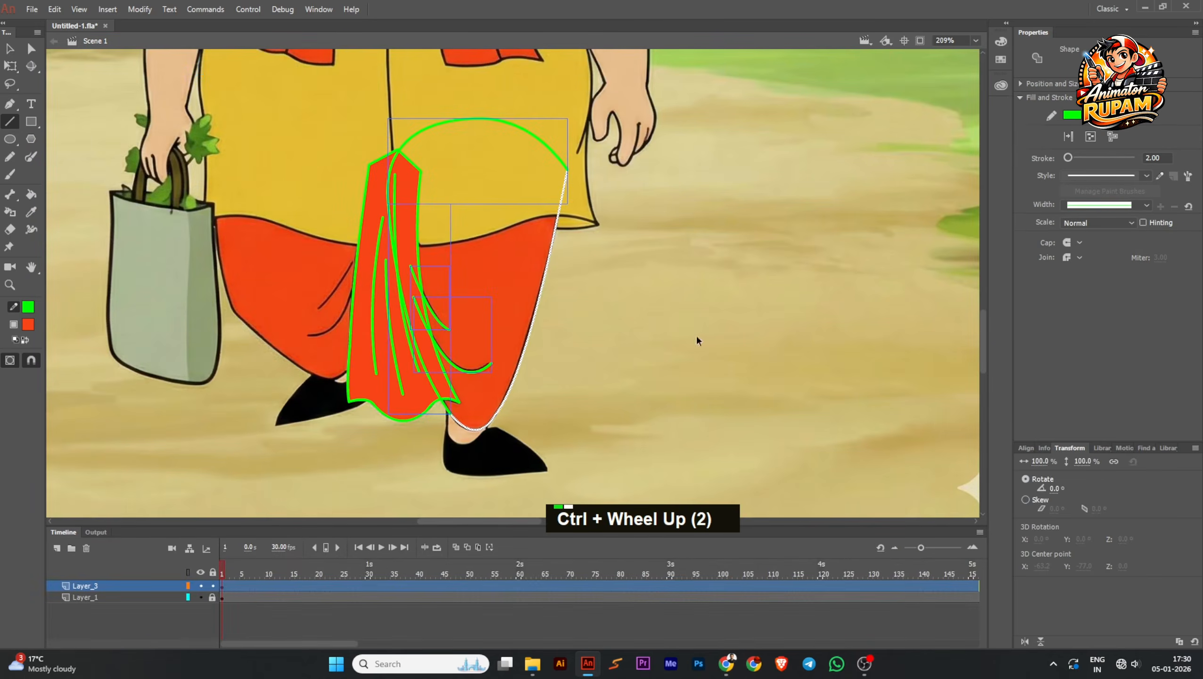
click(1093, 137)
ctrl+click(637, 365)
ctrl+scroll(518, 418, down, 1)
drag(516, 422, 520, 389)
key(ctrl+s)
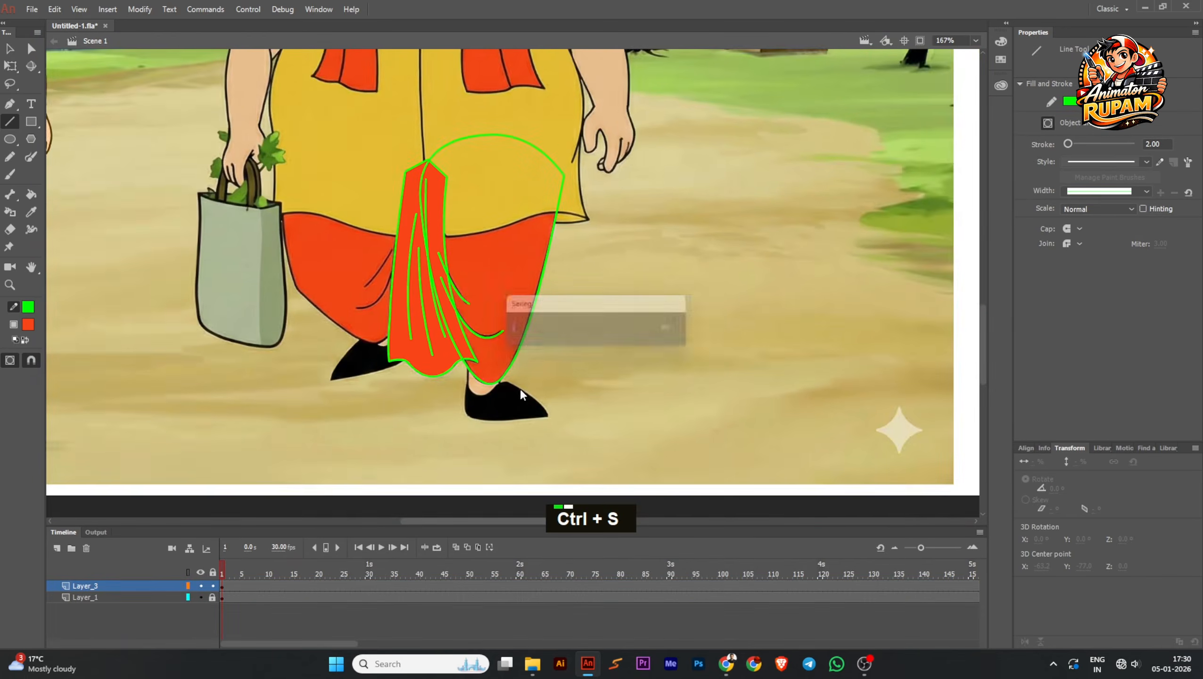
ctrl+scroll(495, 374, up, 2)
ctrl+click(510, 350)
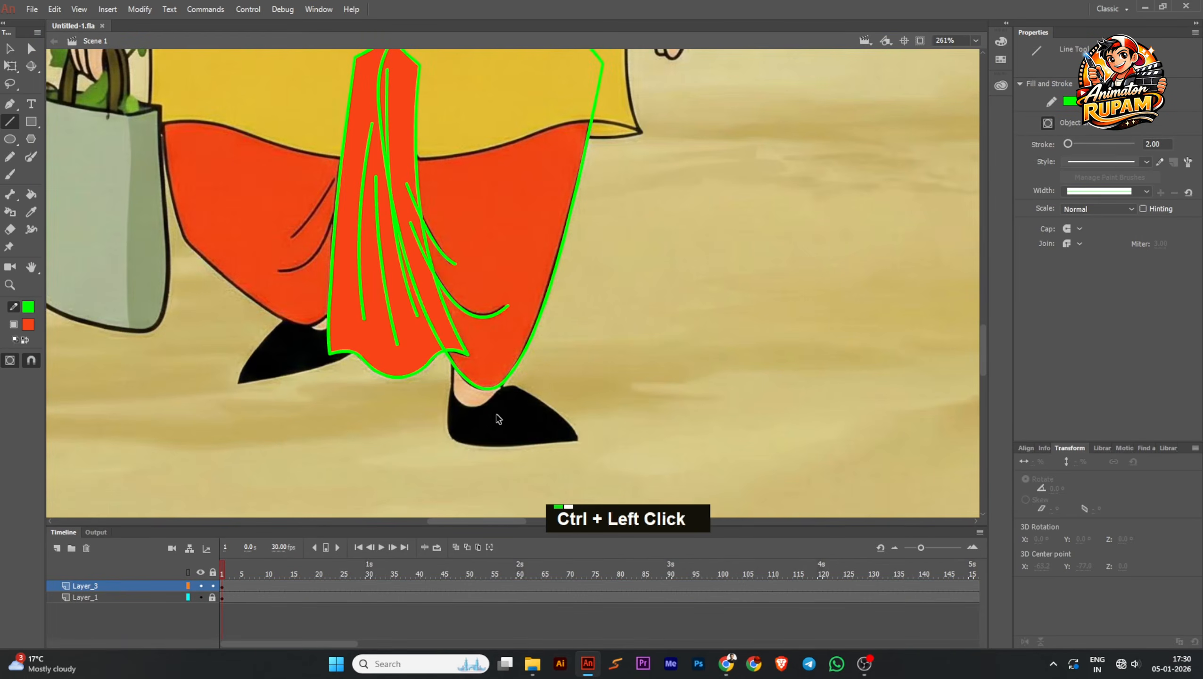
ctrl+scroll(496, 416, up, 2)
key(ctrl+s)
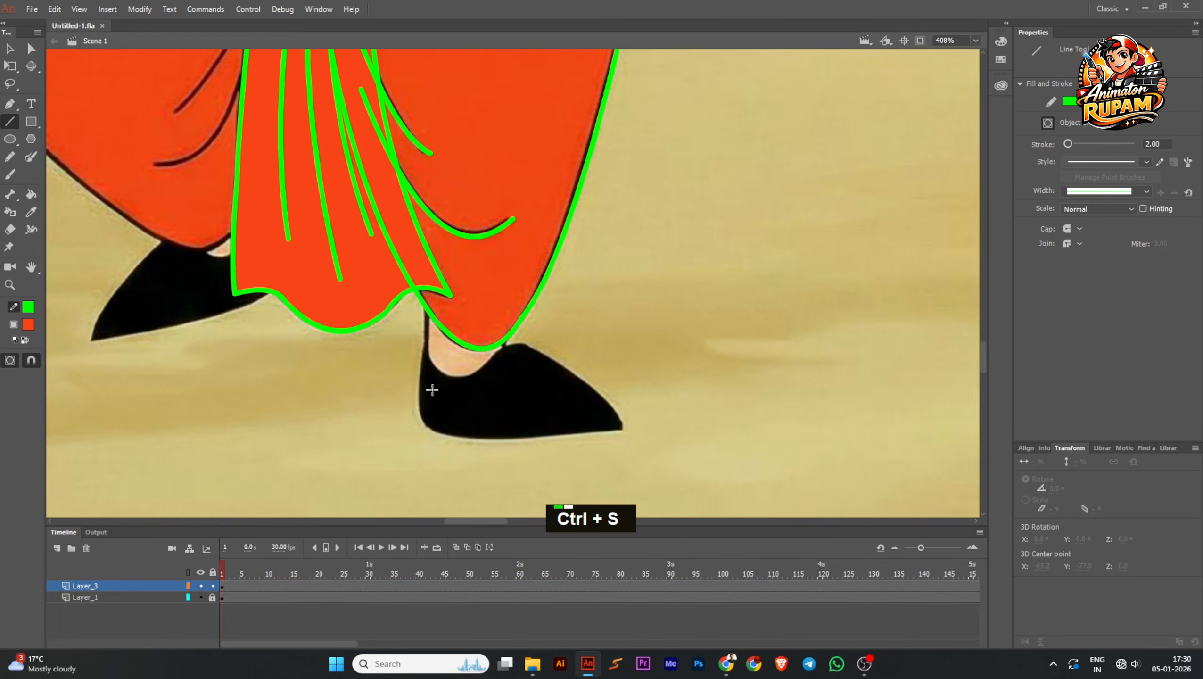
Step: Set the stroke colour to red and trace the heel and sole of the shoe below the right leg
click(27, 307)
click(81, 394)
ctrl+scroll(427, 358, up, 1)
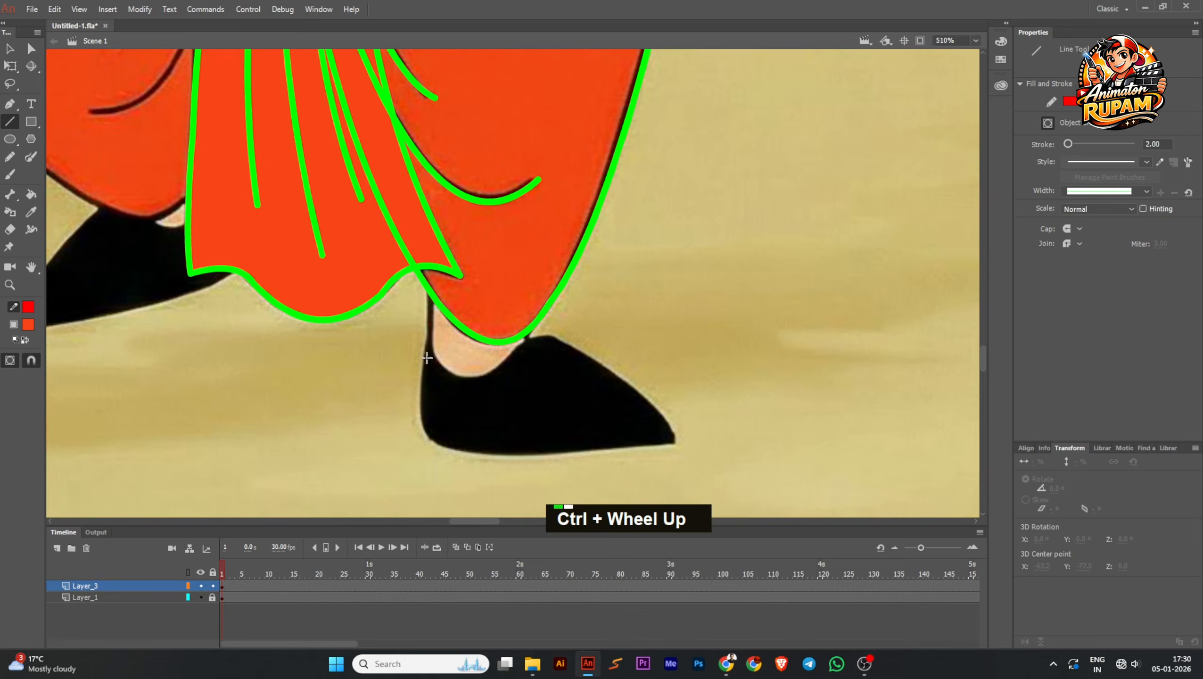
mouse_move(429, 323)
mouse_down()
mouse_move(441, 363)
mouse_move(422, 430)
mouse_up()
mouse_move(429, 384)
ctrl+mouse_down()
mouse_move(420, 399)
mouse_move(523, 444)
mouse_move(631, 447)
mouse_move(518, 458)
ctrl+mouse_up()
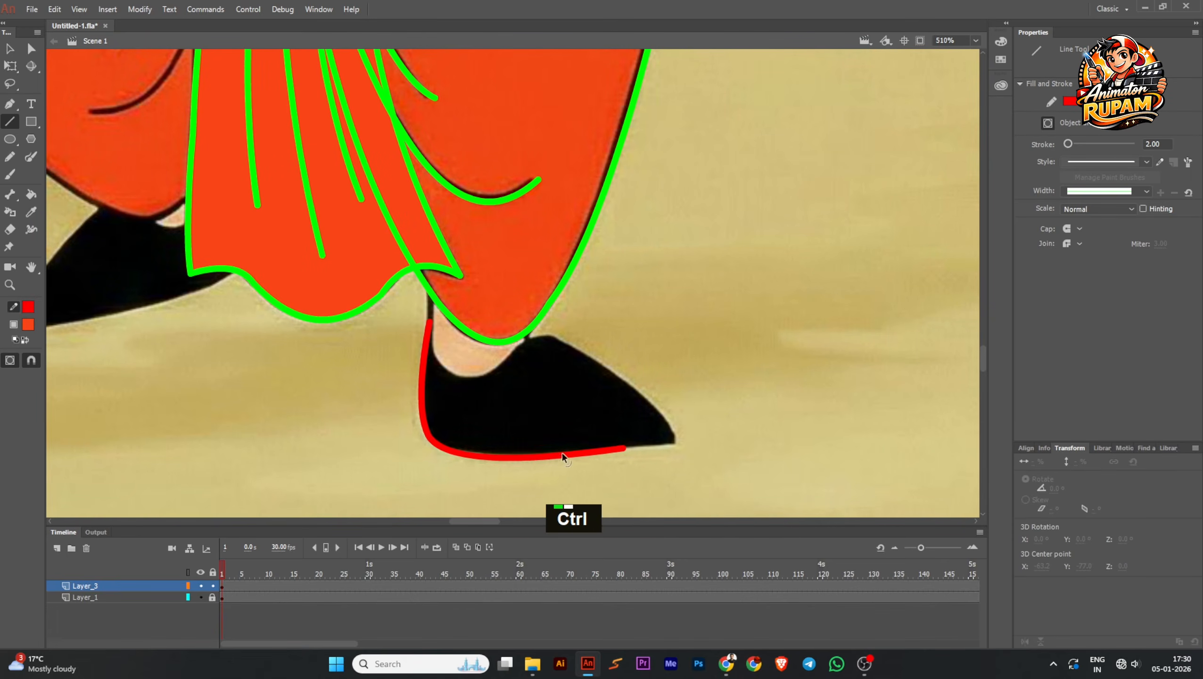
Step: Trace the shoe's upper edge from the toe tip and its curved foot opening back to the heel
mouse_move(630, 447)
mouse_down()
mouse_move(676, 440)
mouse_move(541, 328)
mouse_move(548, 336)
mouse_up()
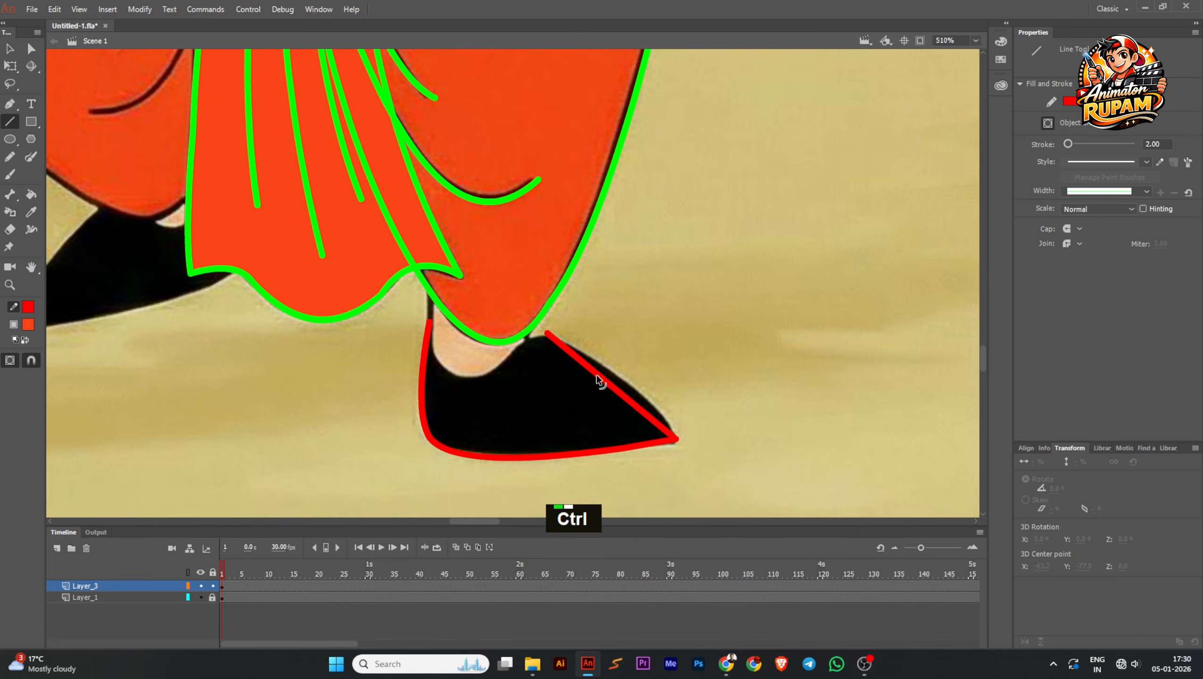
ctrl+drag(599, 381, 523, 340)
ctrl+scroll(536, 352, up, 2)
mouse_move(479, 376)
mouse_down()
mouse_move(398, 367)
mouse_move(370, 331)
mouse_move(392, 395)
mouse_up()
ctrl+scroll(469, 387, down, 4)
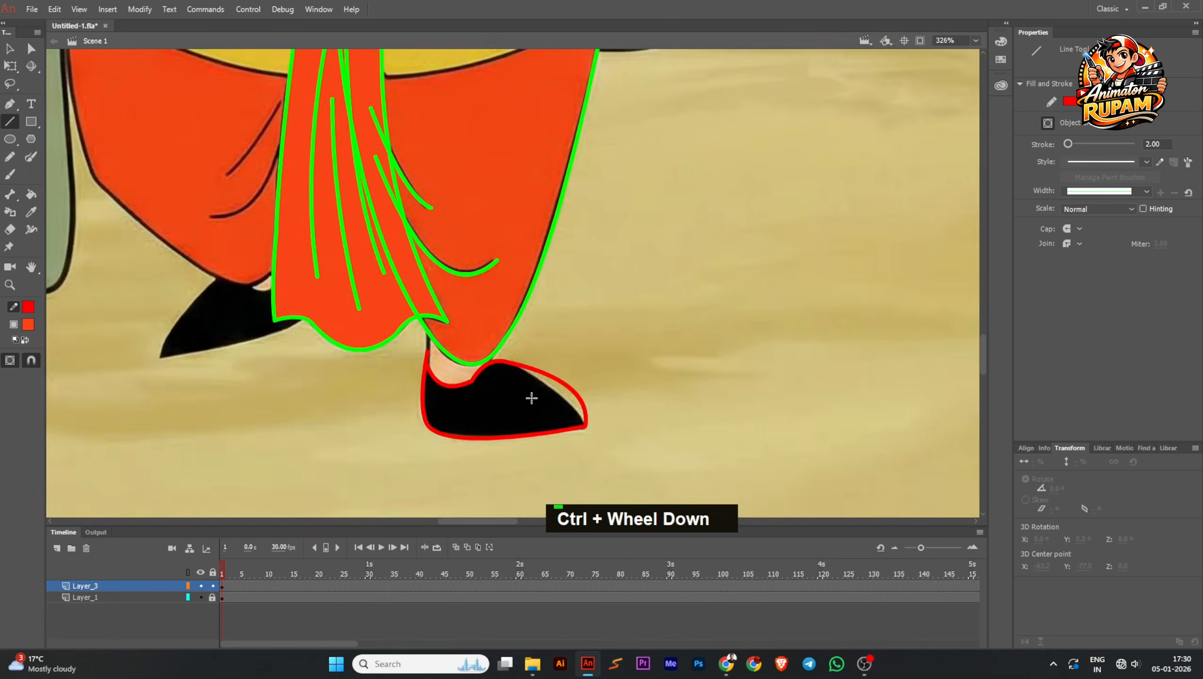
Step: Select all the red shoe lines and combine them into one drawing object
ctrl+scroll(560, 385, up, 2)
ctrl+click(572, 380)
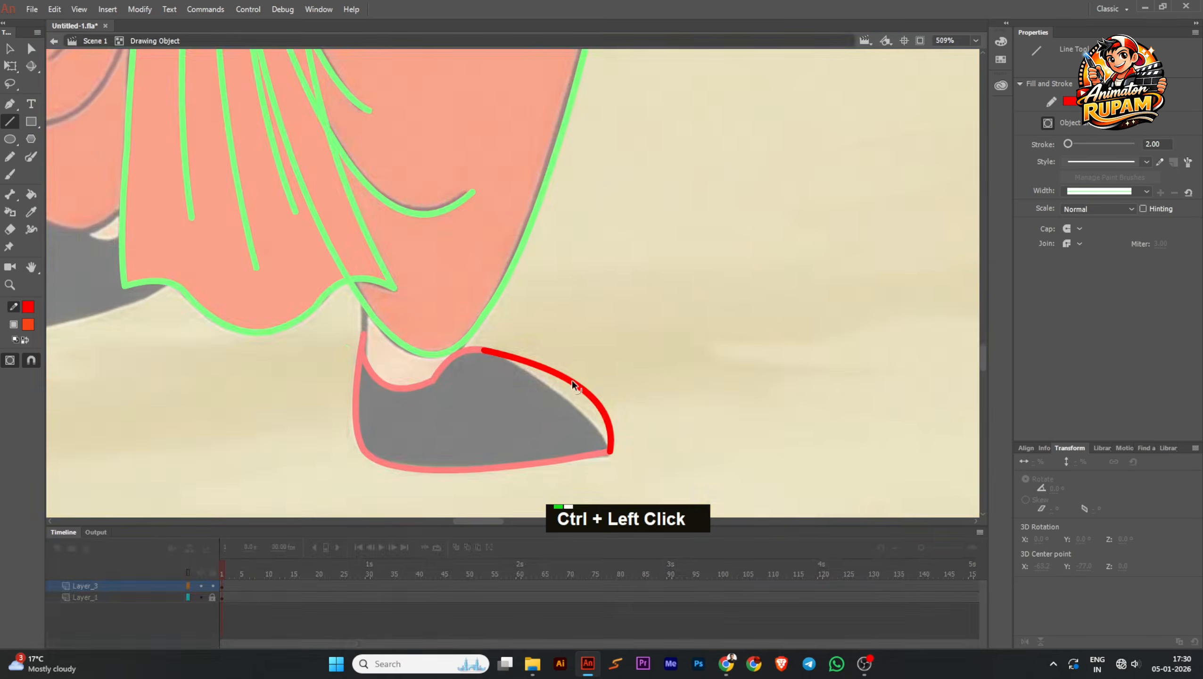
ctrl+double_click(636, 357)
ctrl+drag(641, 482, 312, 361)
ctrl+scroll(461, 378, down, 3)
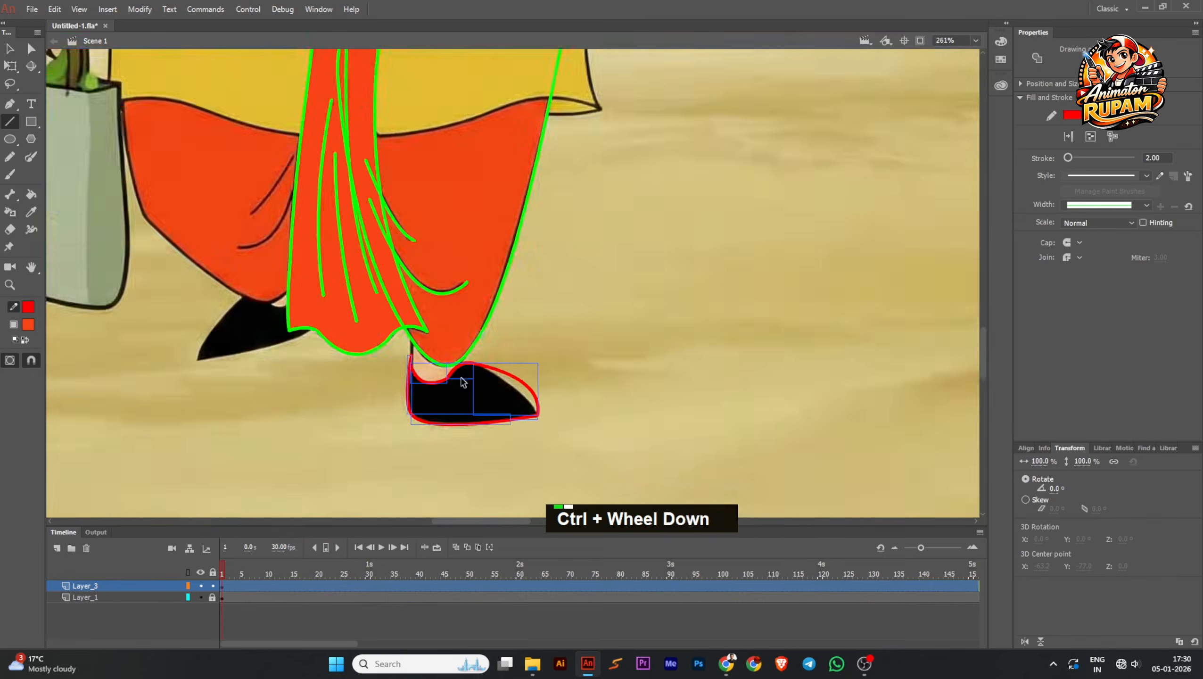
ctrl+scroll(464, 382, up, 2)
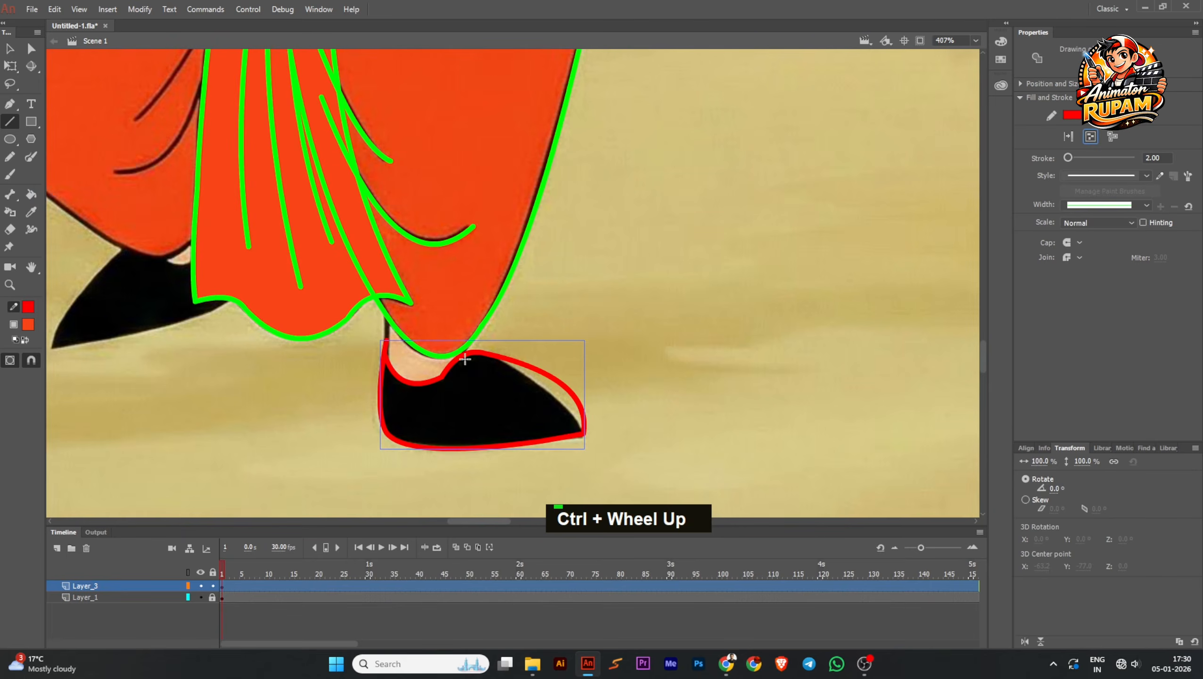
Step: Inside the shoe object, draw the ankle's two sides up behind the dhoti cuff and join them with a rounded top
ctrl+double_click(457, 374)
ctrl+scroll(386, 352, up, 2)
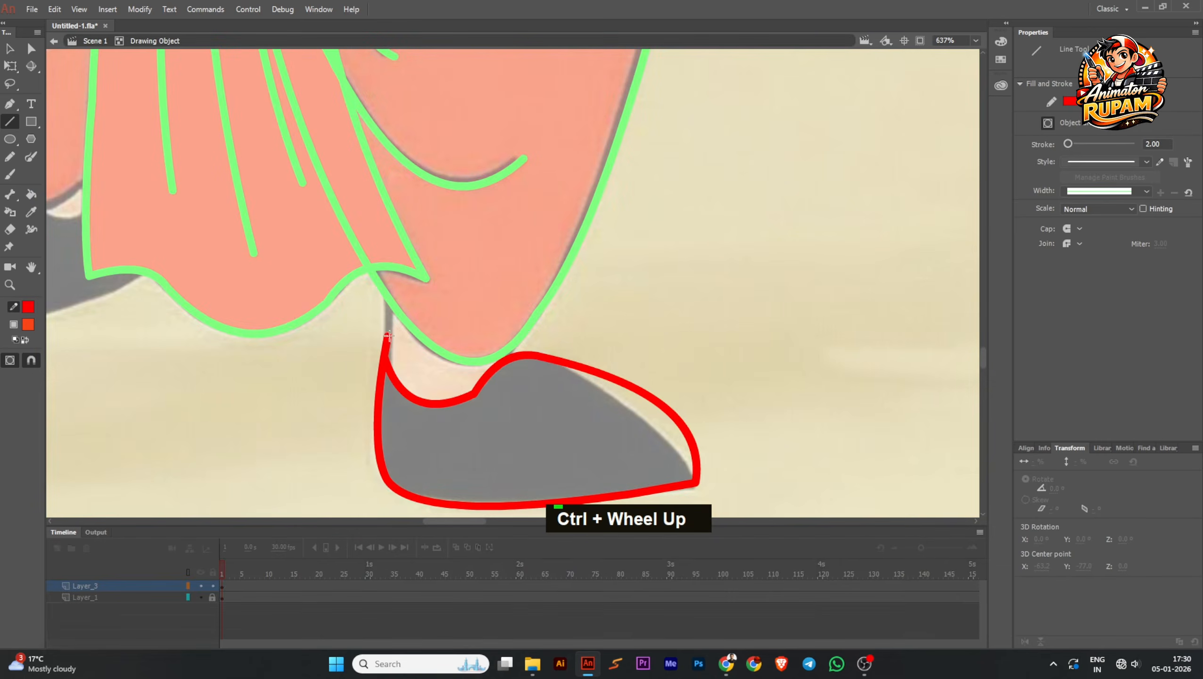
mouse_move(388, 335)
ctrl+mouse_down()
mouse_move(386, 272)
mouse_move(518, 252)
mouse_move(518, 355)
ctrl+mouse_up()
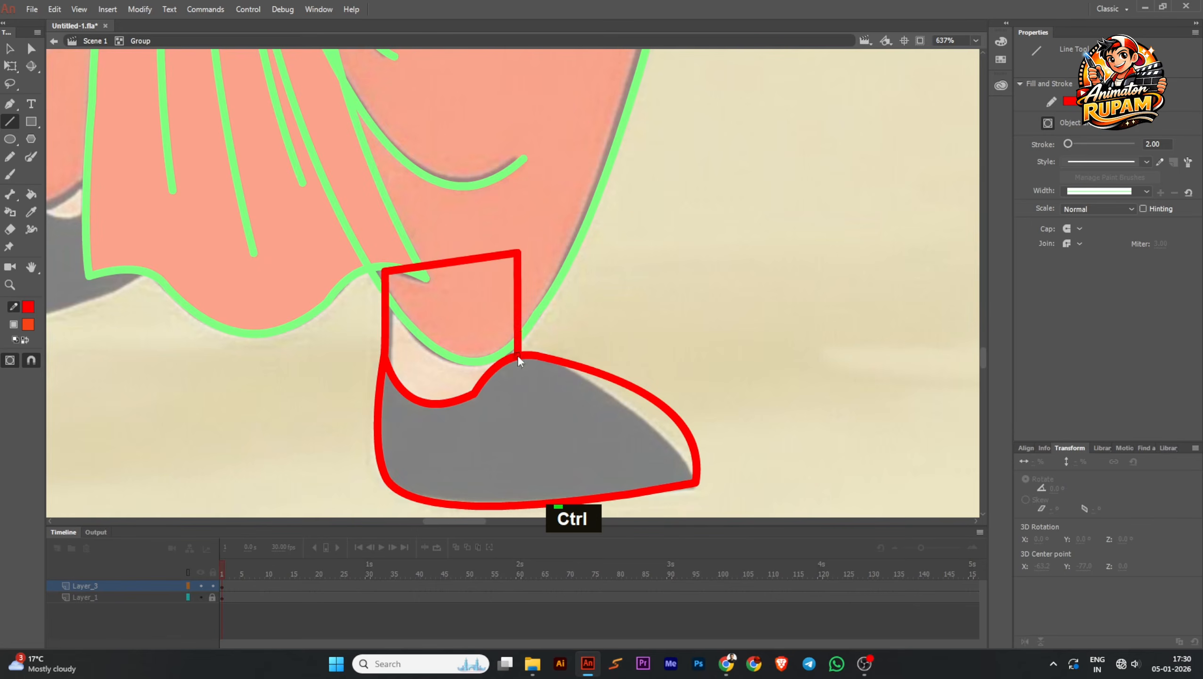
ctrl+scroll(444, 294, down, 2)
middle_click(441, 272)
ctrl+scroll(445, 272, up, 1)
ctrl+alt+click(446, 277)
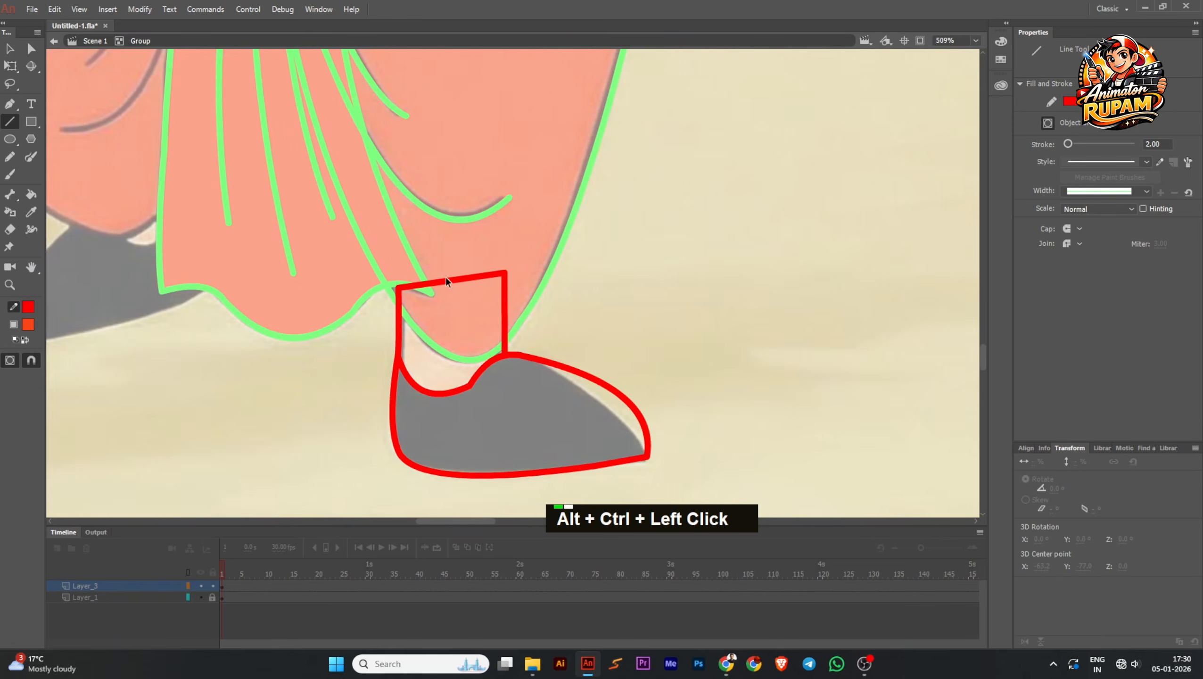
ctrl+alt+drag(447, 280, 415, 248)
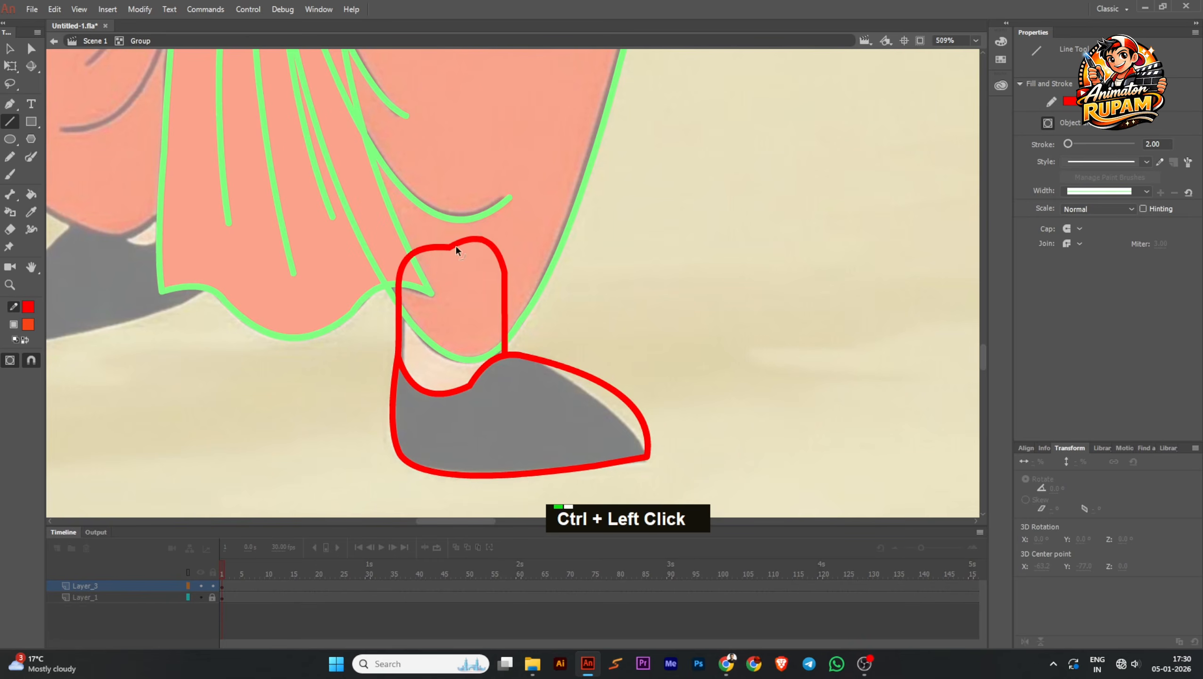
Step: Select the ankle and shoe lines and combine them into one drawing object
ctrl+scroll(414, 337, down, 3)
ctrl+drag(359, 241, 599, 485)
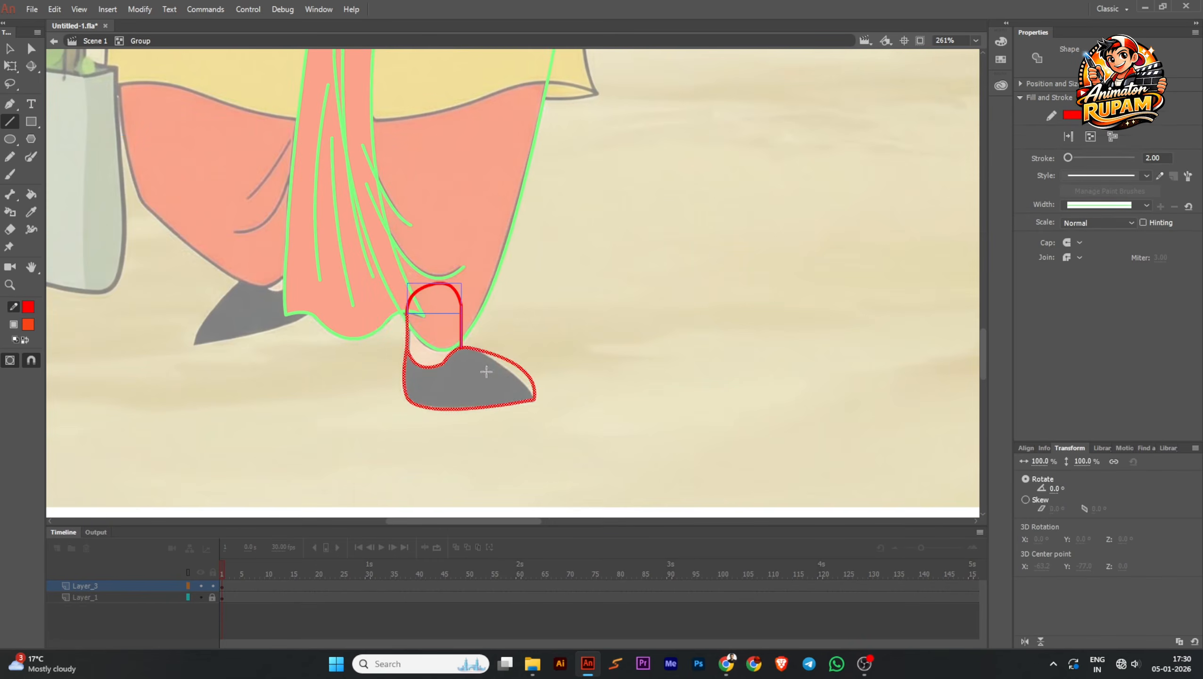
ctrl+double_click(574, 351)
ctrl+scroll(551, 378, down, 2)
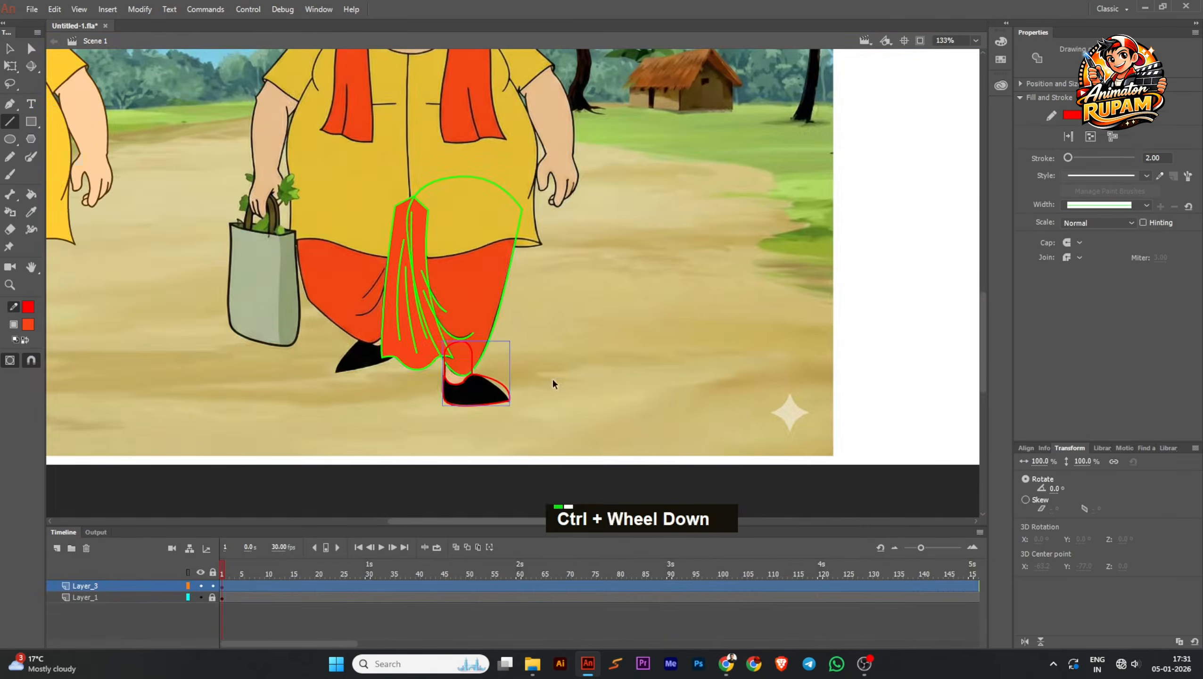
Step: Examine the front-facing orange dhoti and shoes in the group reference picture, comparing them with the traced leg
ctrl+scroll(453, 384, up, 1)
ctrl+scroll(455, 388, up, 3)
ctrl+scroll(455, 387, down, 4)
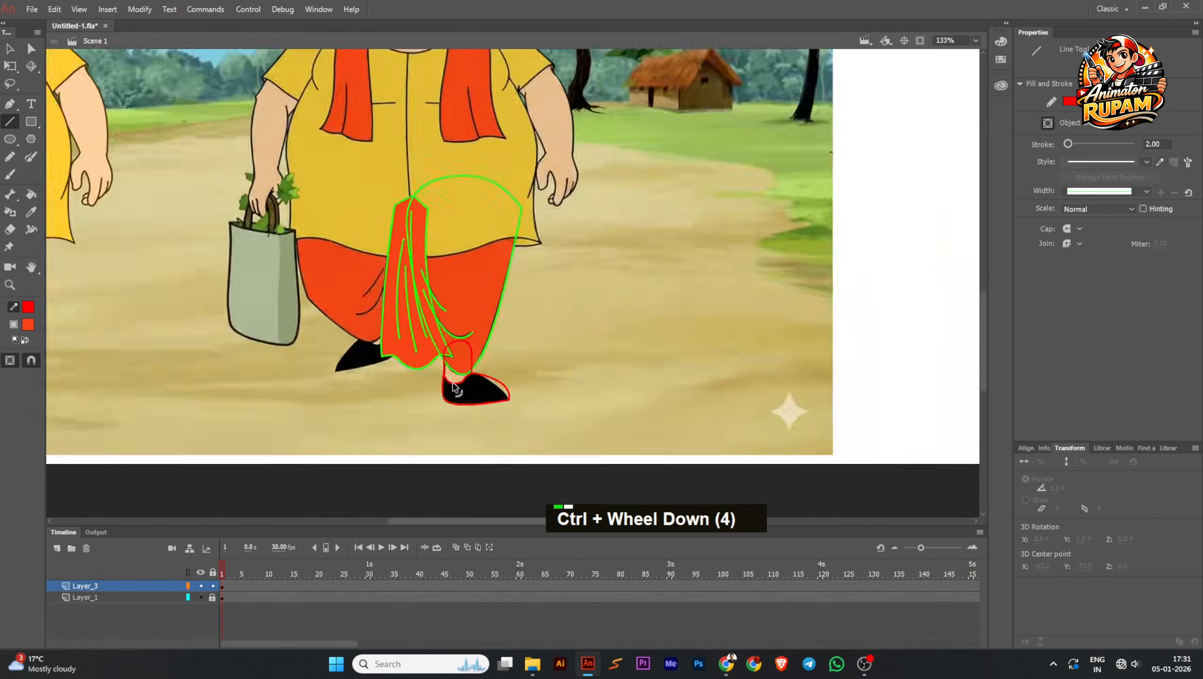
middle_click(456, 388)
ctrl+scroll(800, 411, up, 6)
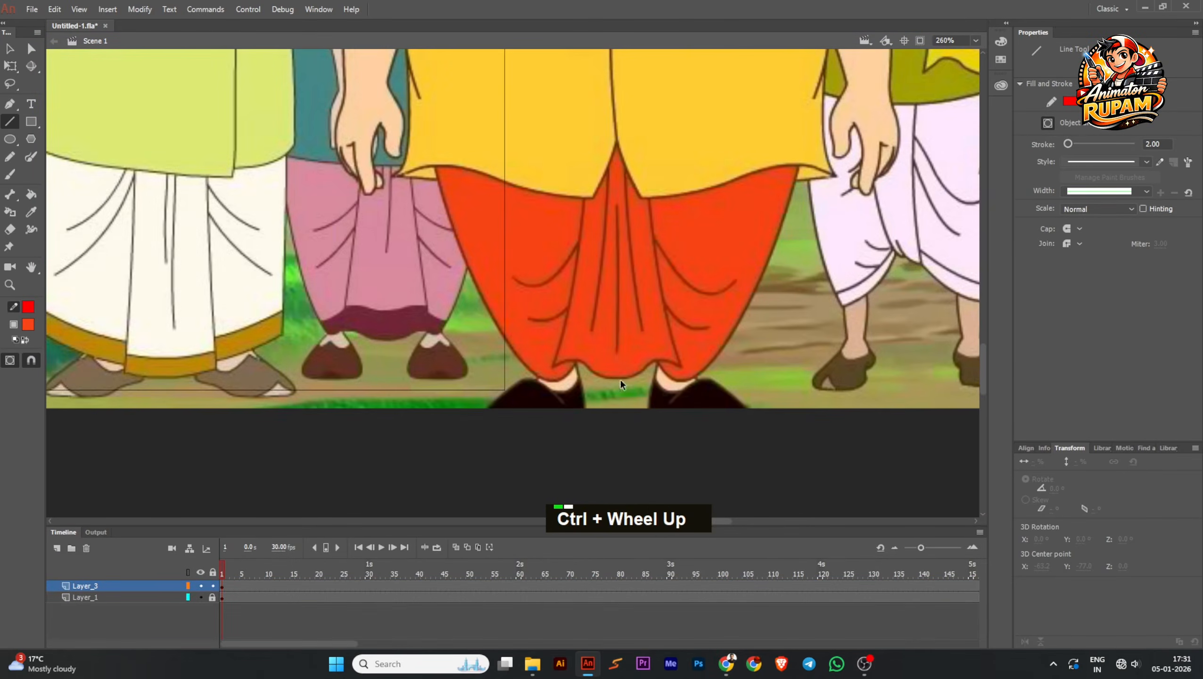
ctrl+scroll(671, 376, down, 4)
middle_click(391, 363)
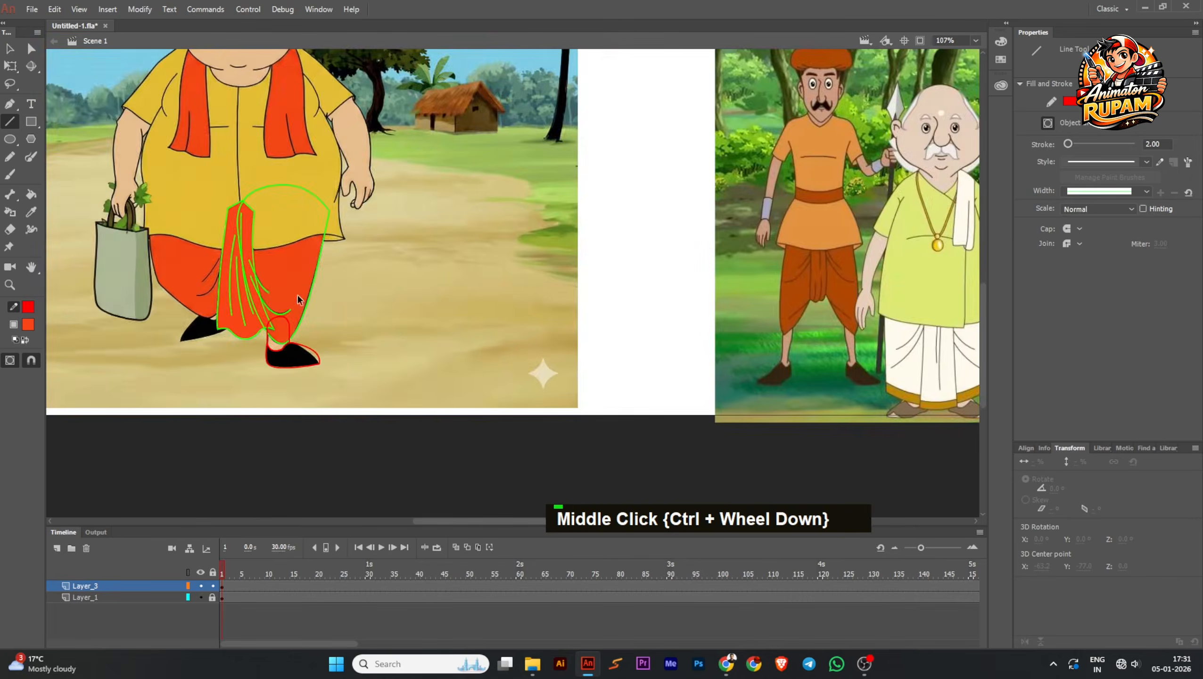
ctrl+scroll(391, 363, up, 5)
middle_click(392, 363)
Step: Sample the pleat's orange fill and fill the closed right leg shape with it
key(i)
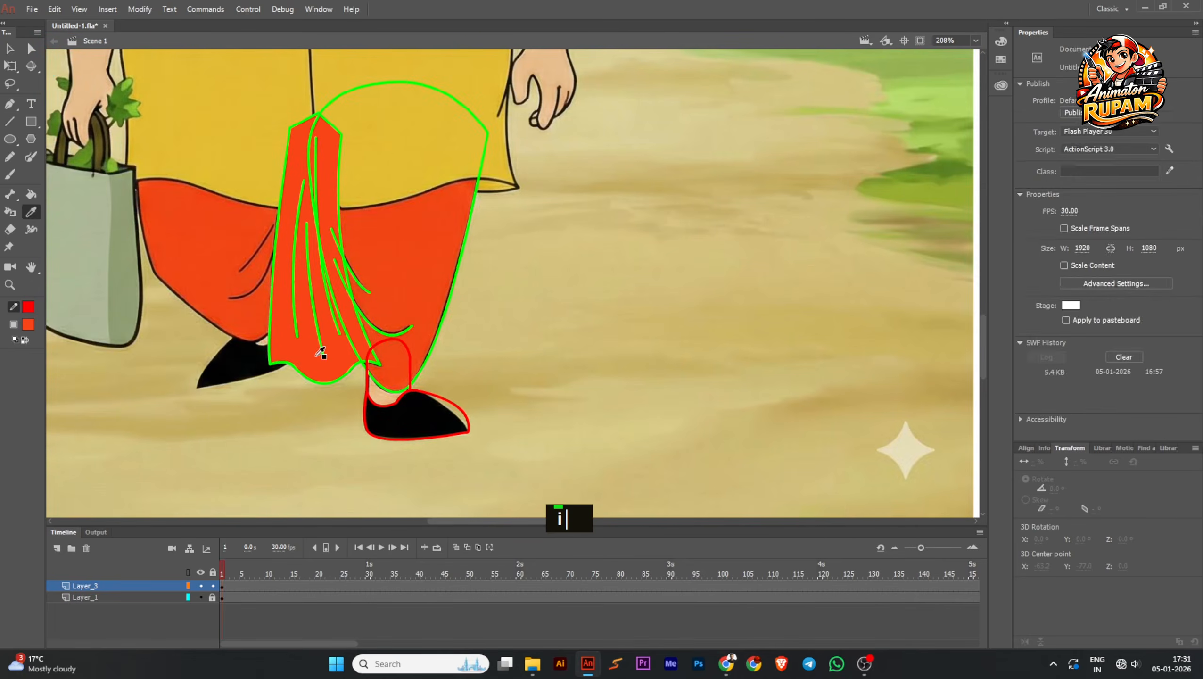
click(338, 357)
key(i)
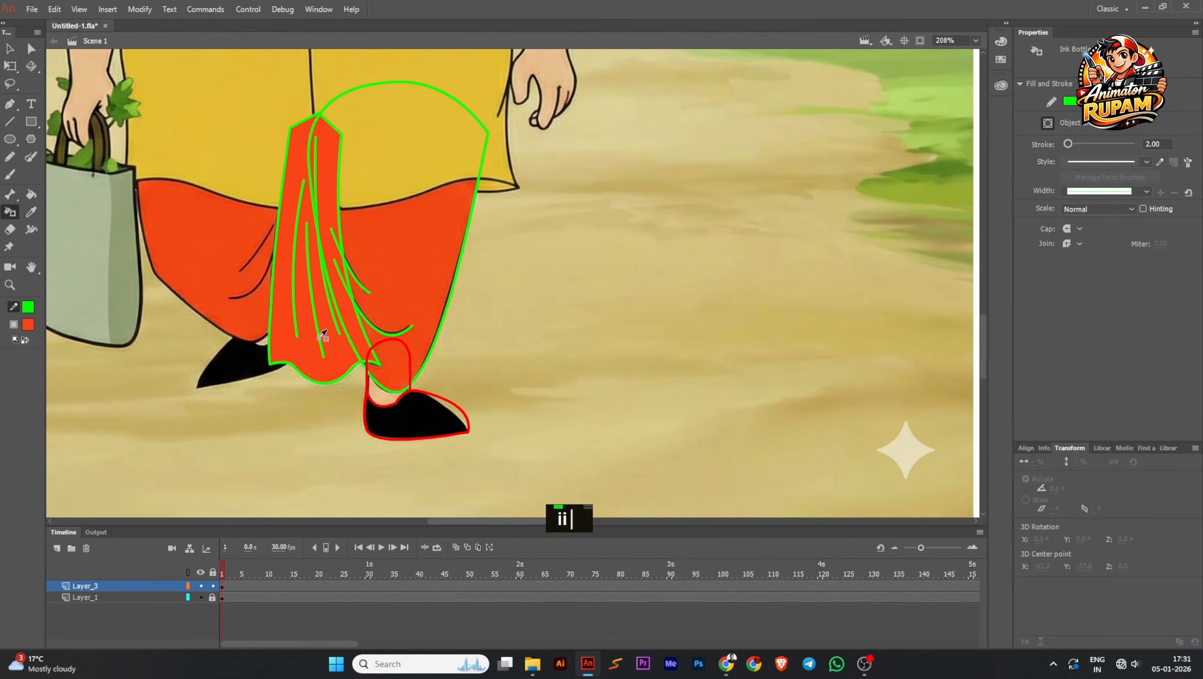
click(300, 342)
double_click(437, 268)
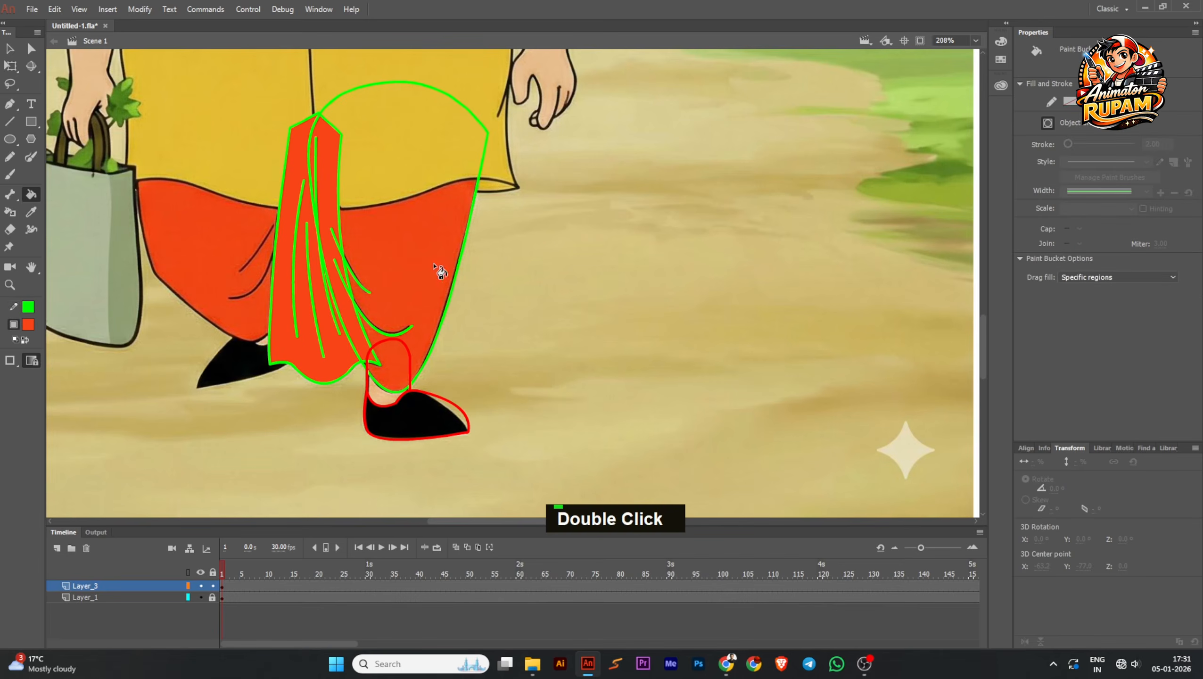
scroll(477, 328, down, 1)
scroll(392, 359, up, 3)
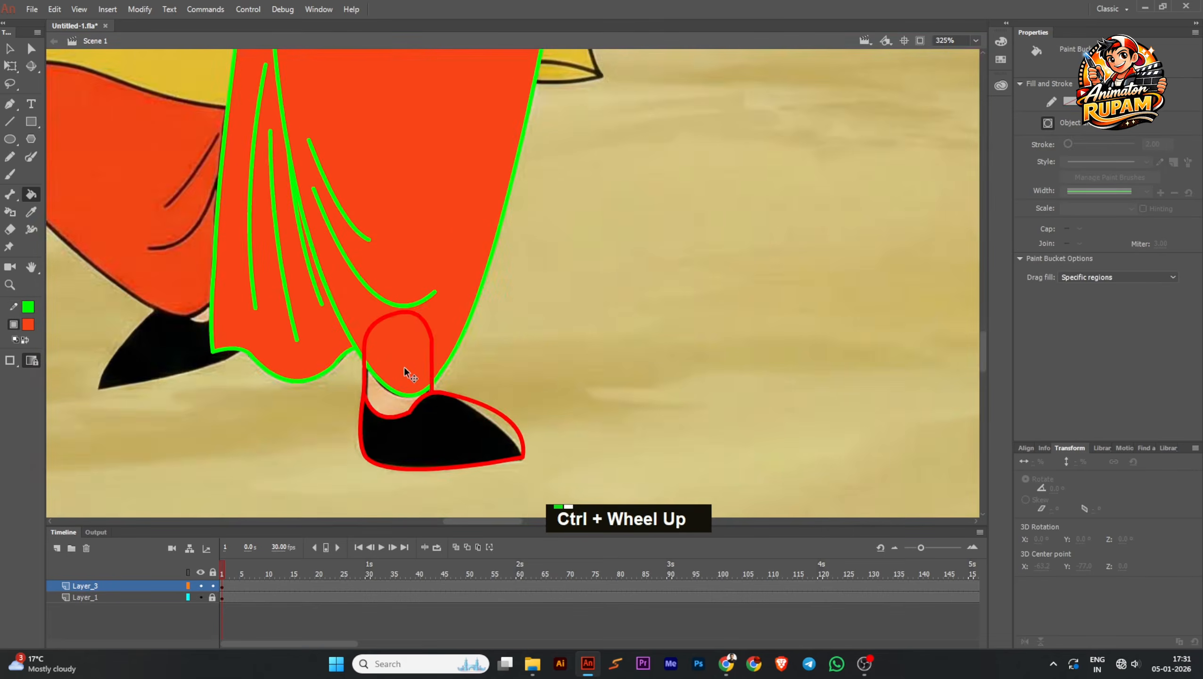
scroll(405, 367, down, 2)
scroll(255, 295, down, 2)
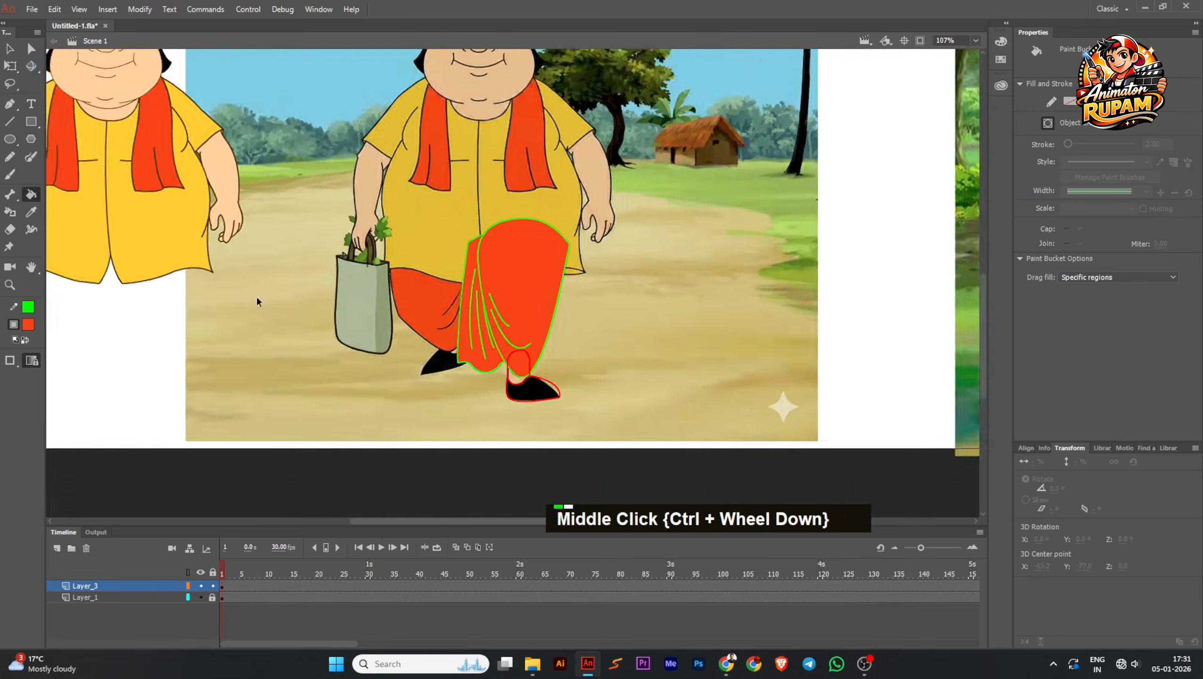
Step: Fill the ankle with the skin tone sampled from the traced arm and the whole shoe with black sampled from the reference
scroll(213, 238, up, 2)
key(i)
click(227, 159)
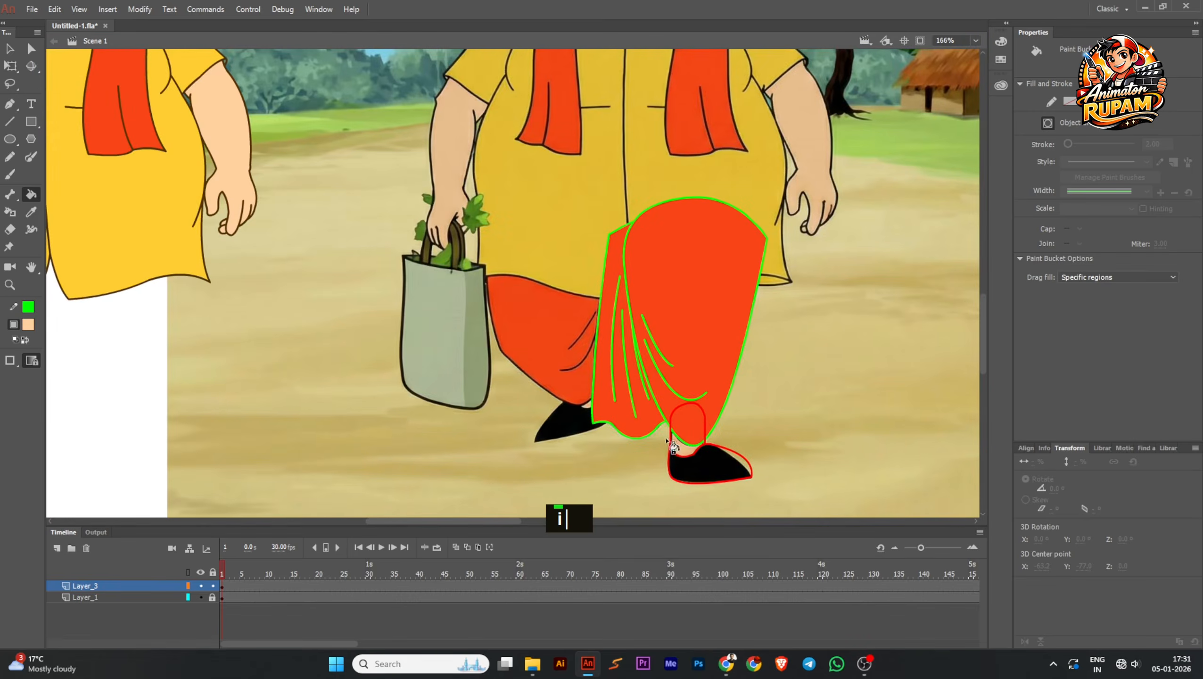
click(682, 445)
scroll(683, 449, up, 3)
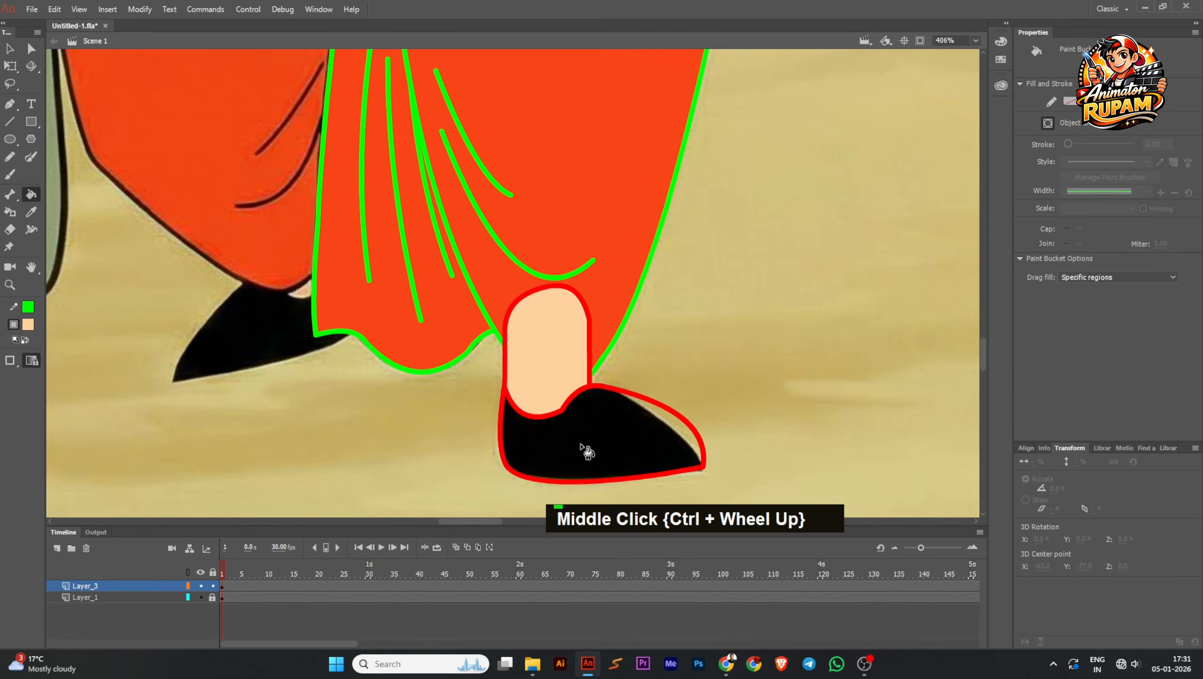
key(i)
click(598, 443)
click(617, 400)
Step: Select the ankle and shoe object and send it behind the orange dhoti leg
scroll(616, 399, down, 3)
ctrl+click(599, 417)
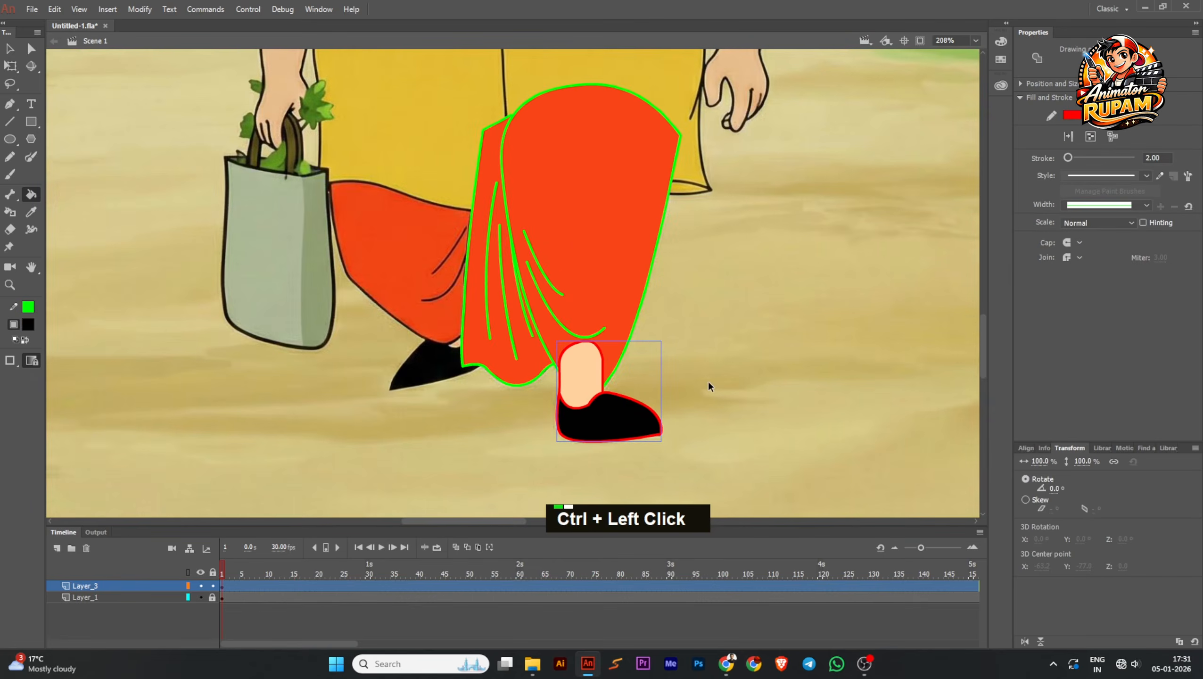
key(ctrl+Down)
key(ctrl+Down)
key(ctrl+Down)
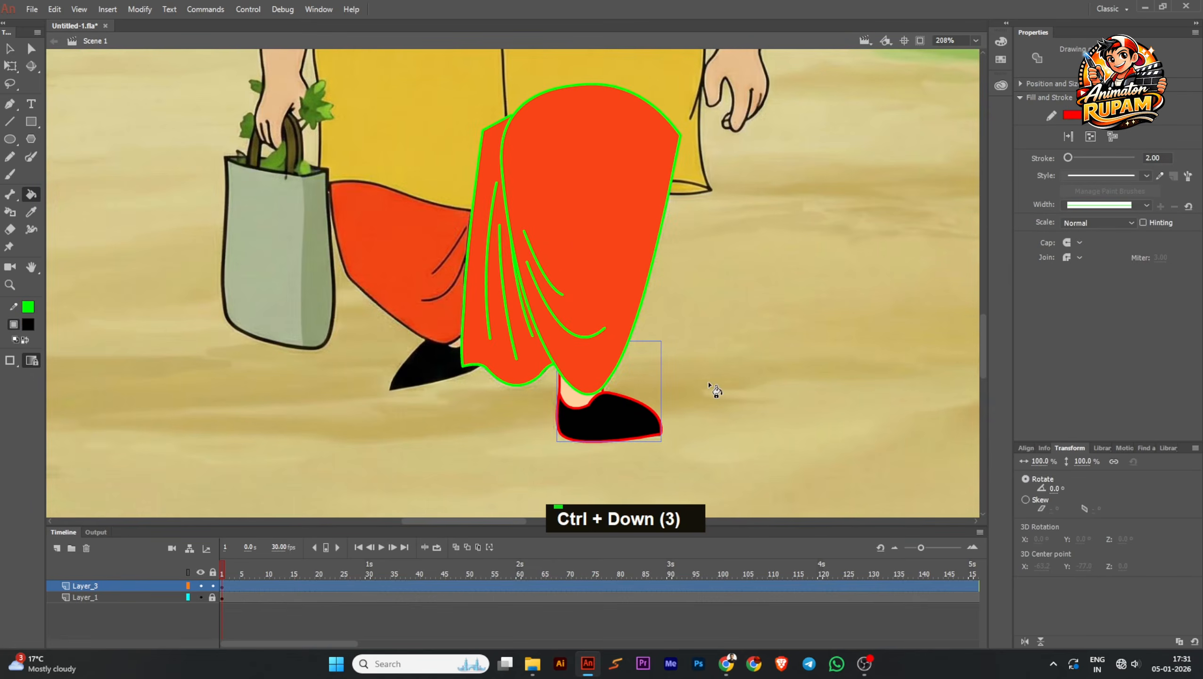
Step: Select the dhoti's pleat and bring it in front of the leg shape
scroll(638, 387, down, 1)
scroll(604, 387, up, 1)
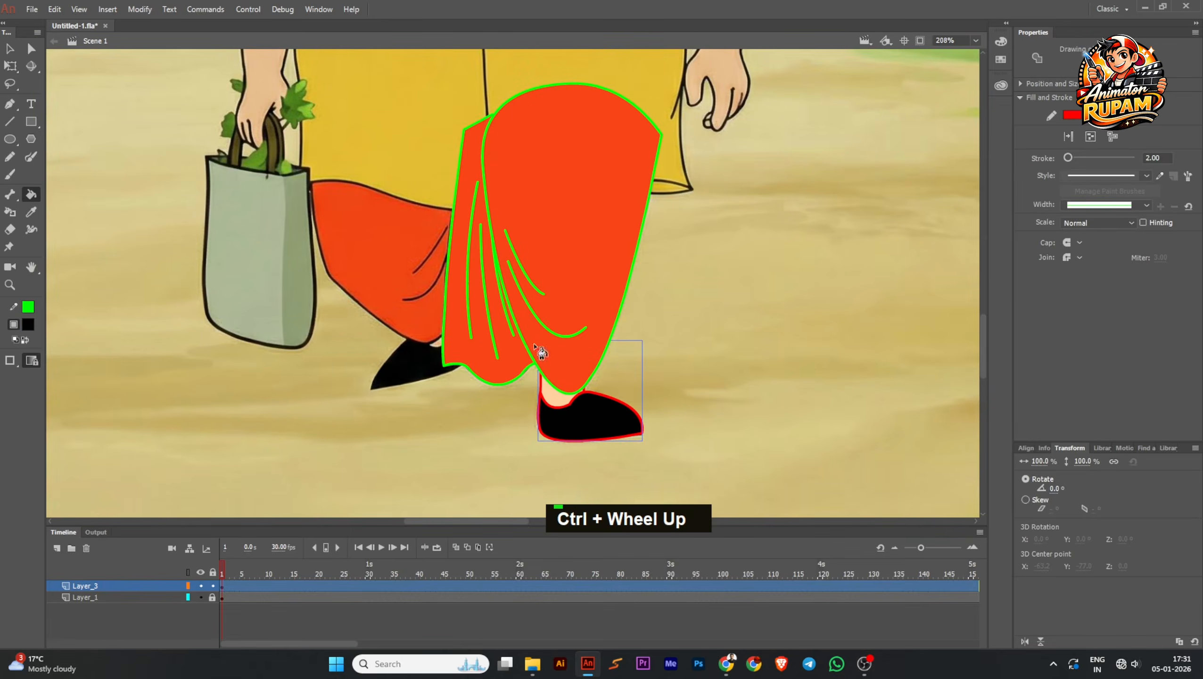
click(10, 48)
double_click(503, 322)
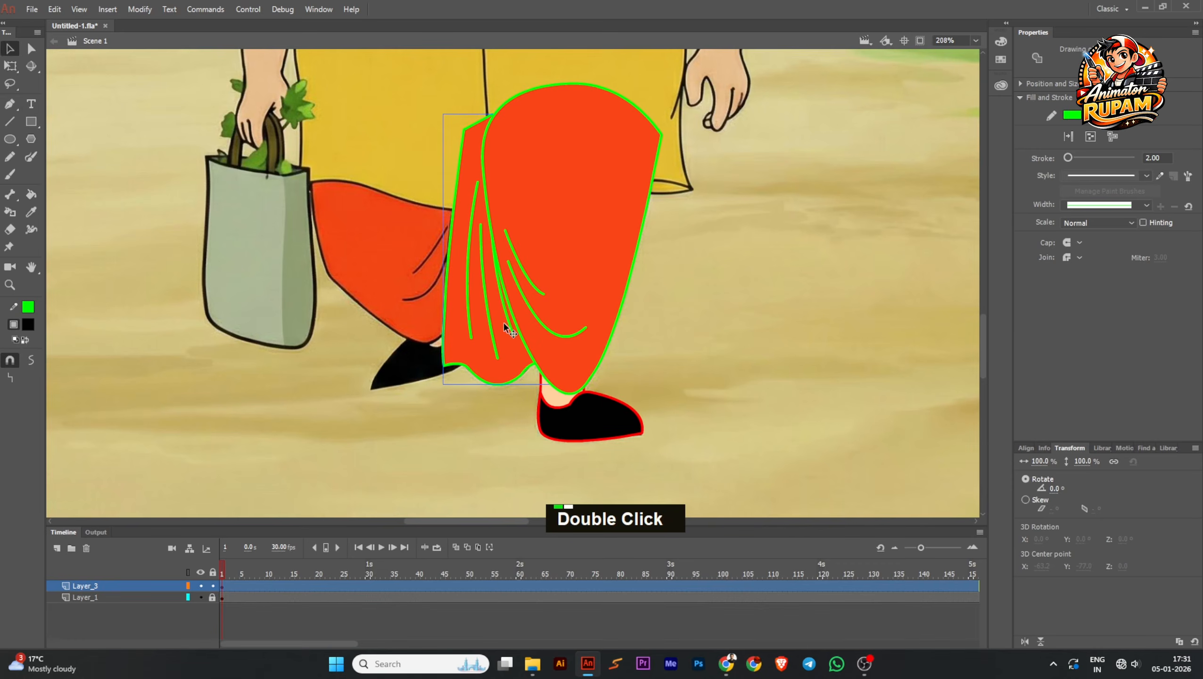
key(ctrl+Up)
key(ctrl+Up)
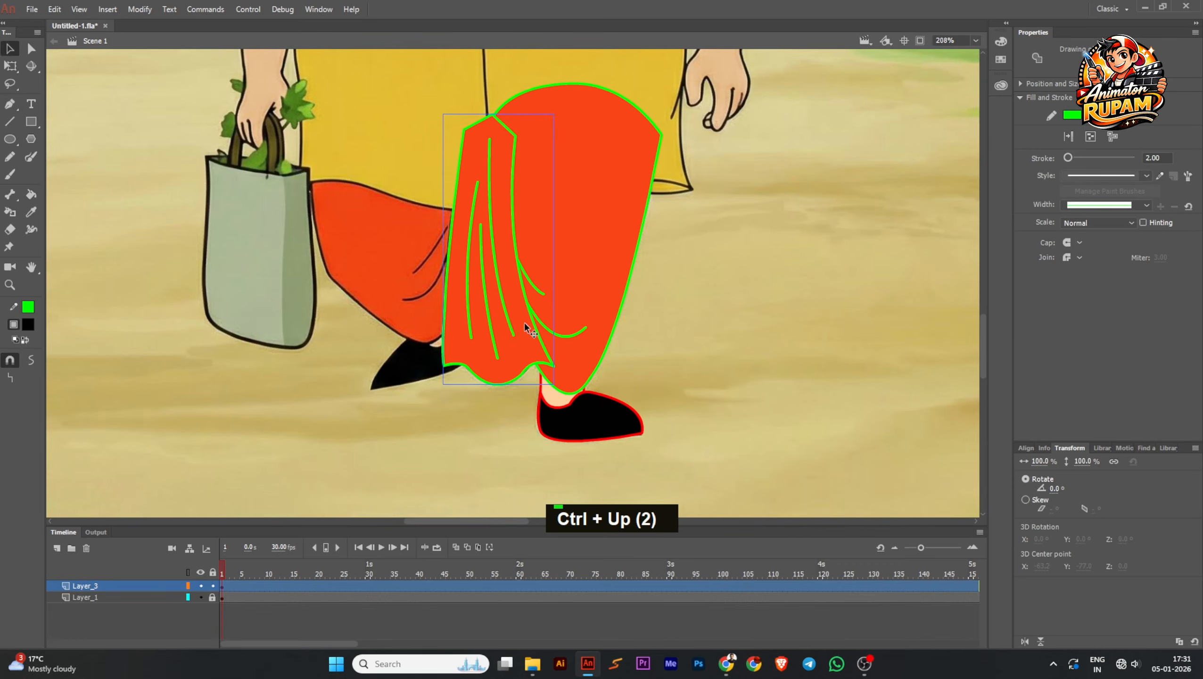
Step: Select the pleat, leg and shoe objects and recolour their outlines with the dark brown sampled from the hand's outline
click(624, 360)
scroll(624, 360, down, 1)
drag(522, 309, 504, 285)
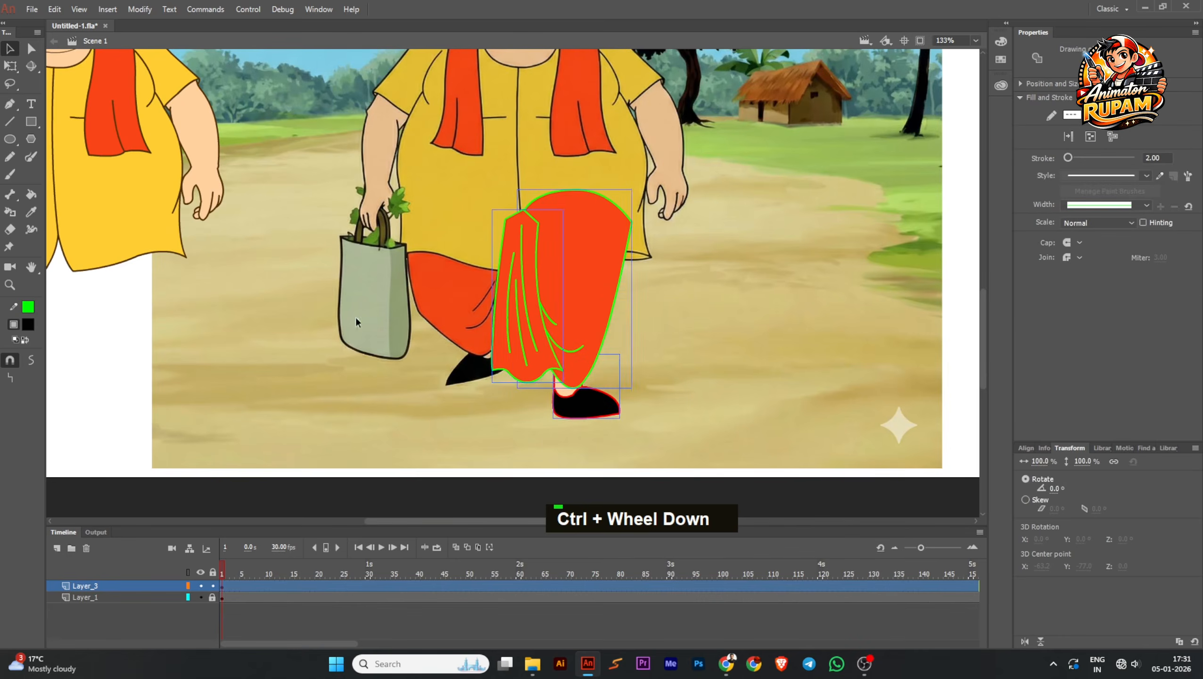
scroll(209, 209, up, 12)
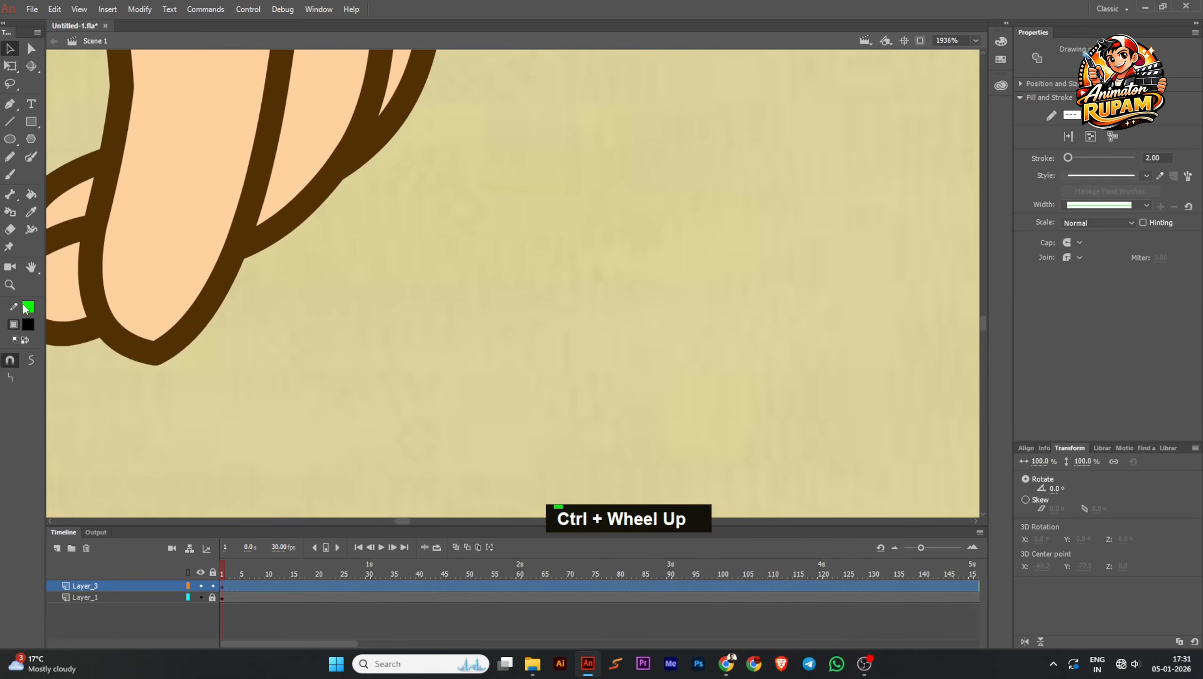
click(27, 307)
click(227, 271)
scroll(281, 287, down, 10)
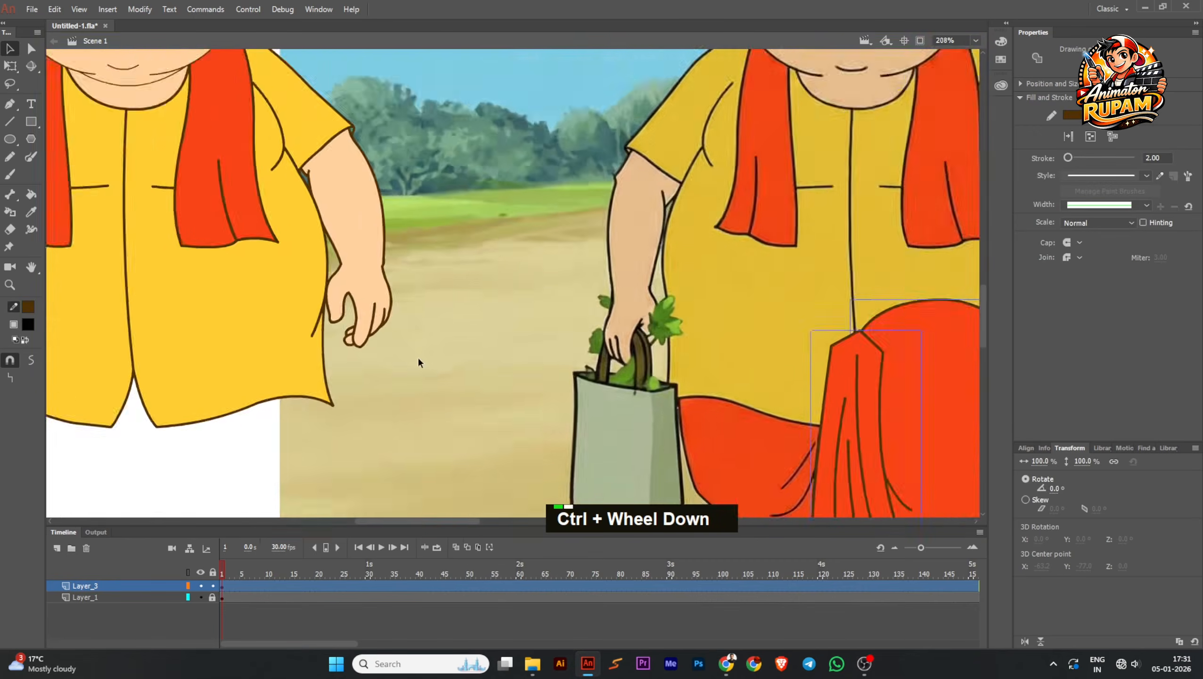
scroll(418, 362, down, 2)
click(549, 390)
Step: Duplicate the leg and shoe to the other side of the pleat, flip the copy horizontally and fit it against the first leg
drag(548, 390, 348, 256)
scroll(494, 386, up, 2)
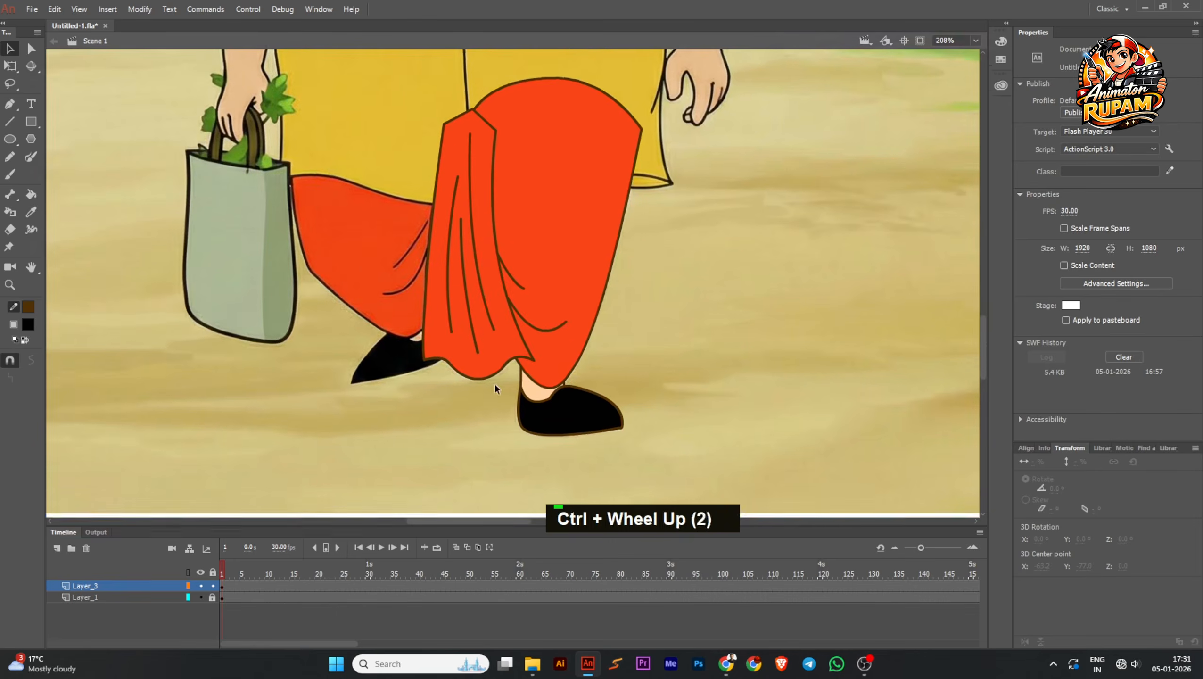
shift+click(553, 347)
shift+click(600, 421)
drag(589, 424, 520, 428)
right_click(362, 237)
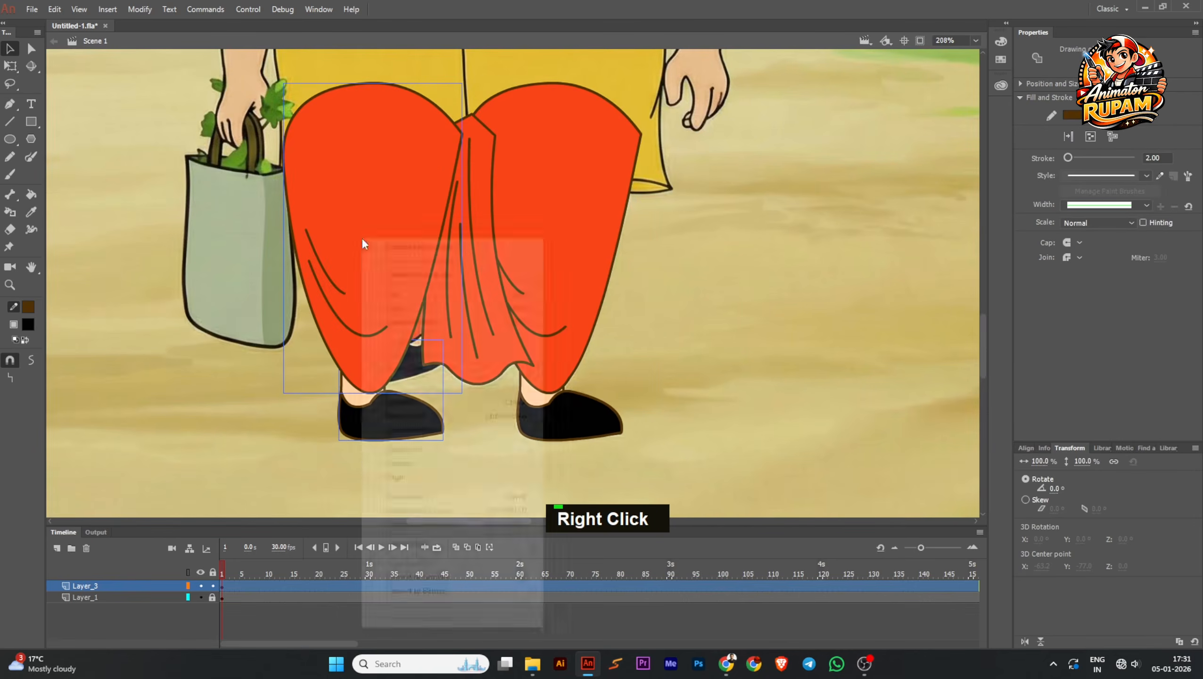
mouse_move(442, 449)
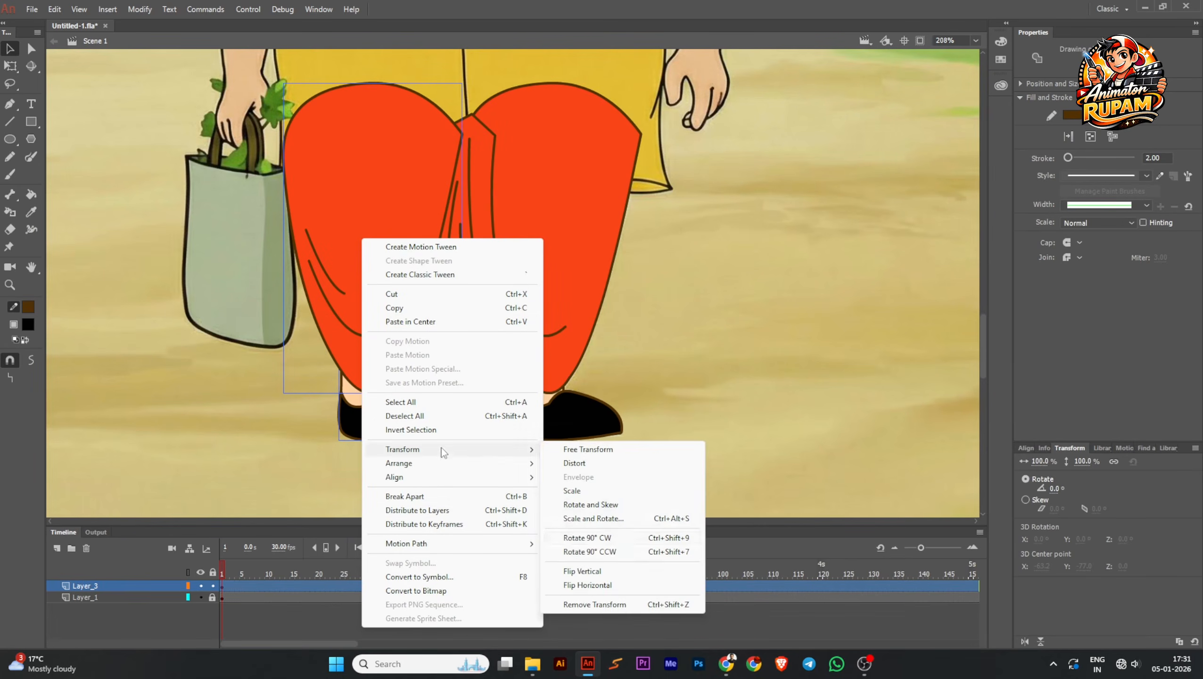
click(569, 585)
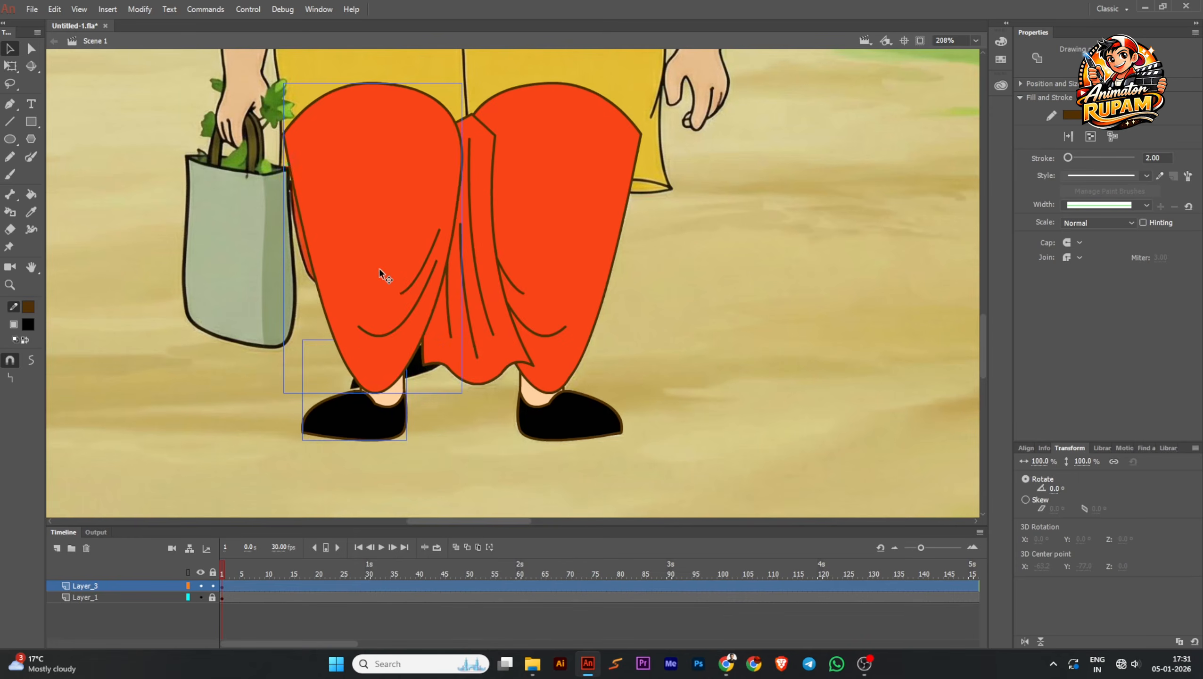
drag(378, 269, 417, 272)
Step: Move the mirrored shoe's pivot up to the ankle and rotate the shoe slightly about it
double_click(380, 432)
scroll(379, 433, up, 1)
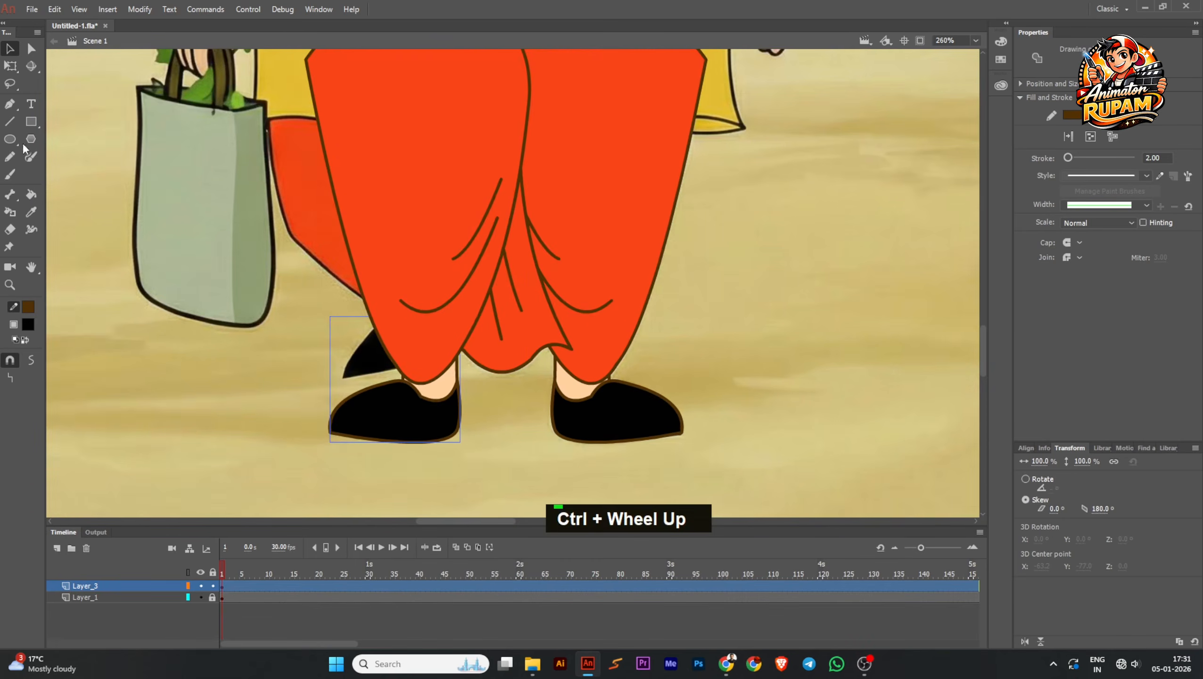
key(q)
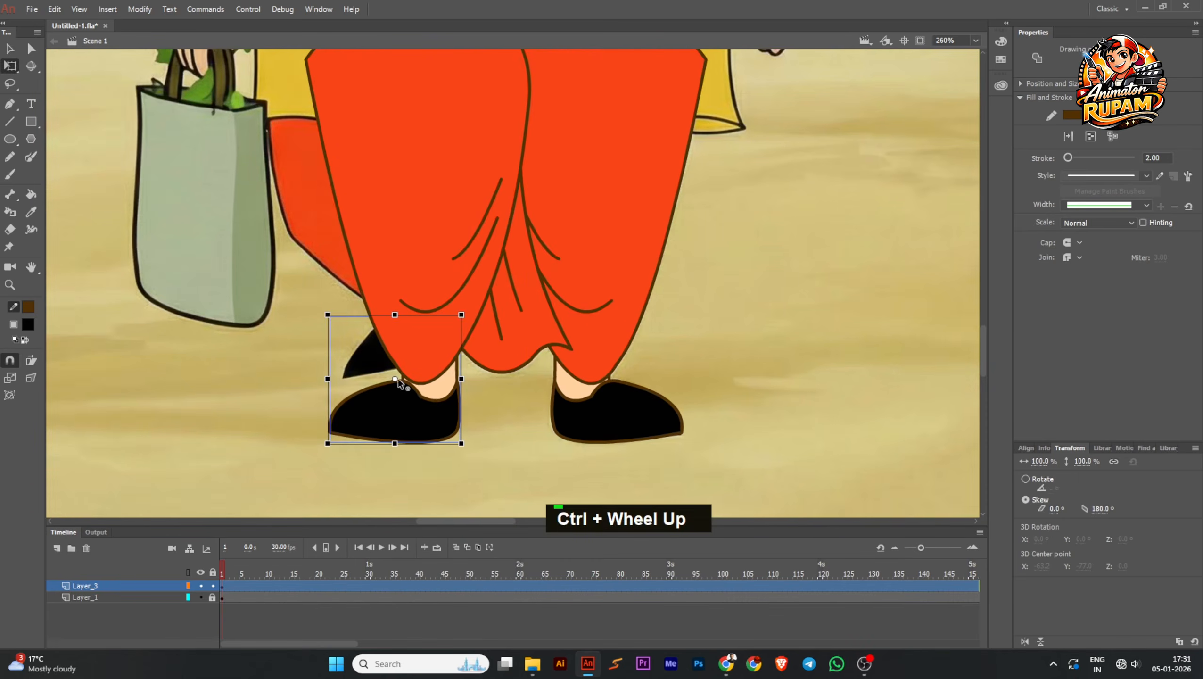
drag(399, 381, 434, 341)
mouse_move(336, 451)
mouse_down()
mouse_move(328, 477)
mouse_move(349, 459)
mouse_up()
click(546, 417)
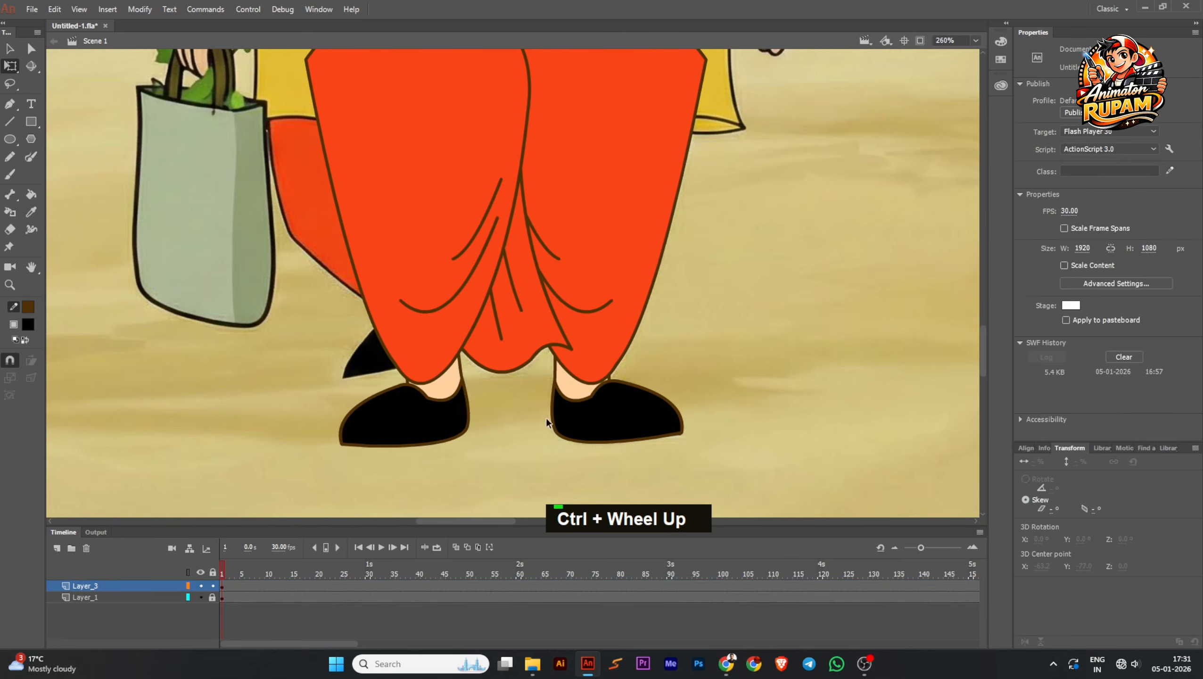
scroll(494, 428, down, 3)
scroll(590, 347, down, 1)
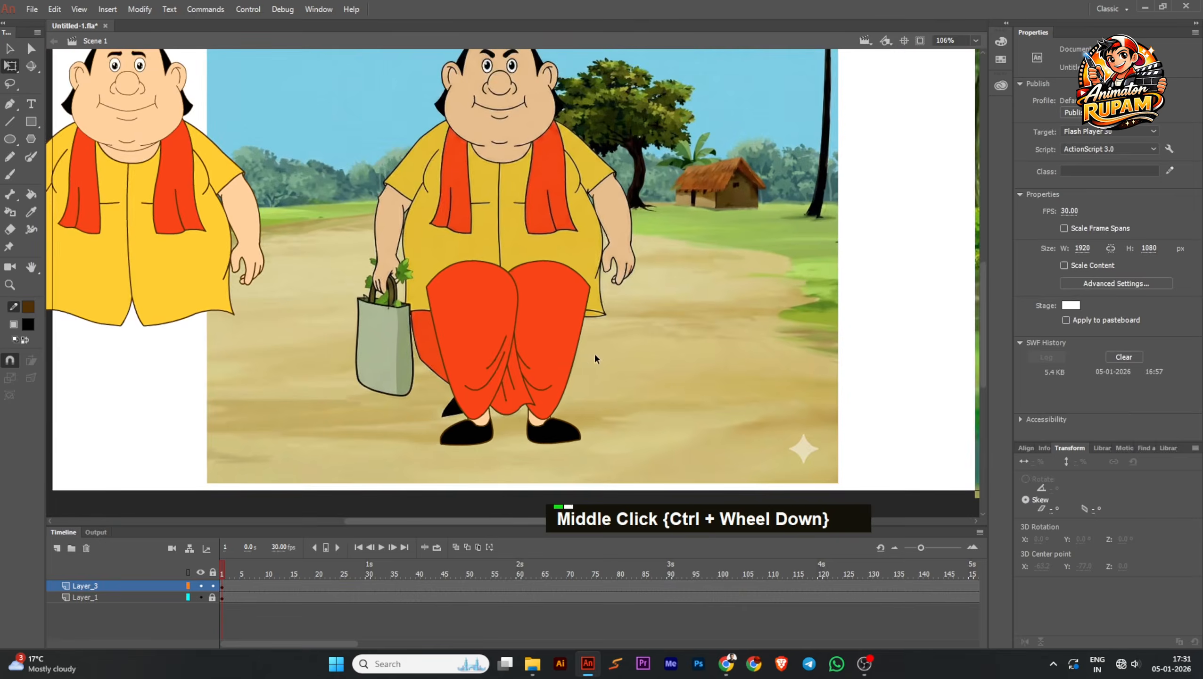
Step: Select the traced head, shirt, scarf and arms and move them over the reference figure, aligned above the new legs
scroll(297, 312, down, 1)
drag(297, 312, 303, 350)
drag(65, 90, 310, 432)
scroll(208, 312, up, 1)
drag(181, 325, 550, 311)
ctrl+scroll(613, 382, up, 1)
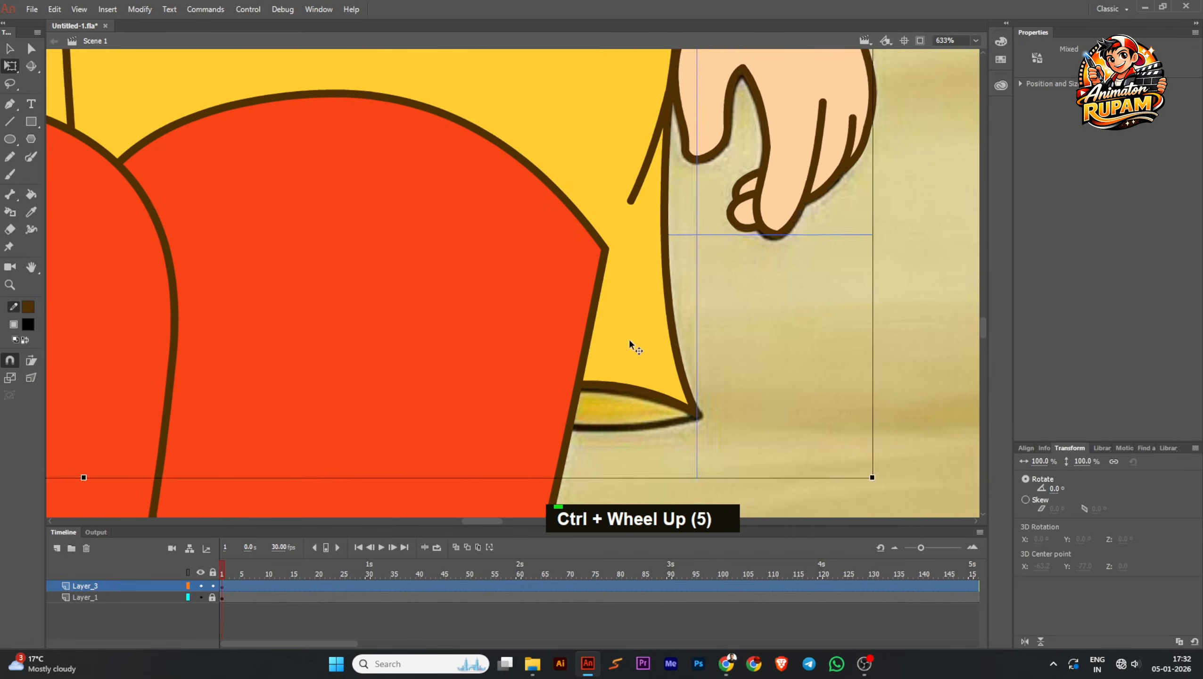
ctrl+scroll(628, 342, down, 3)
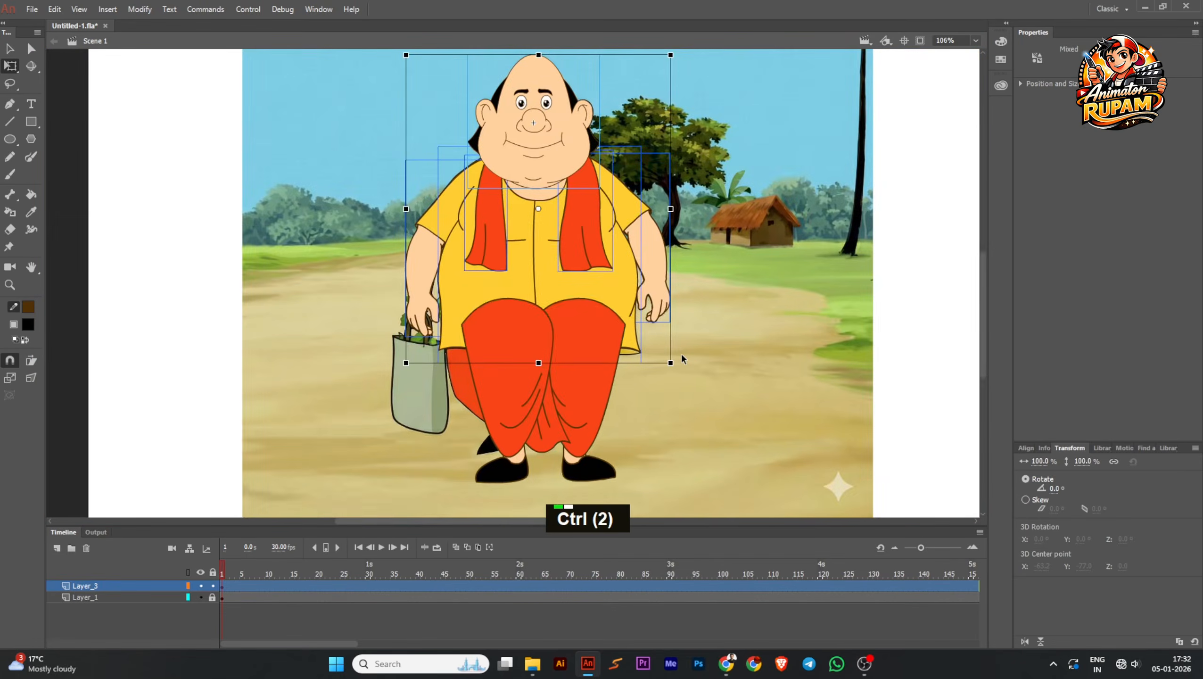
Step: Bring the upper body parts forward so the yellow shirt covers the tops of the dhoti legs
key(ctrl+Up)
key(ctrl+Up)
key(ctrl+Up)
key(ctrl+Up)
key(ctrl+Up)
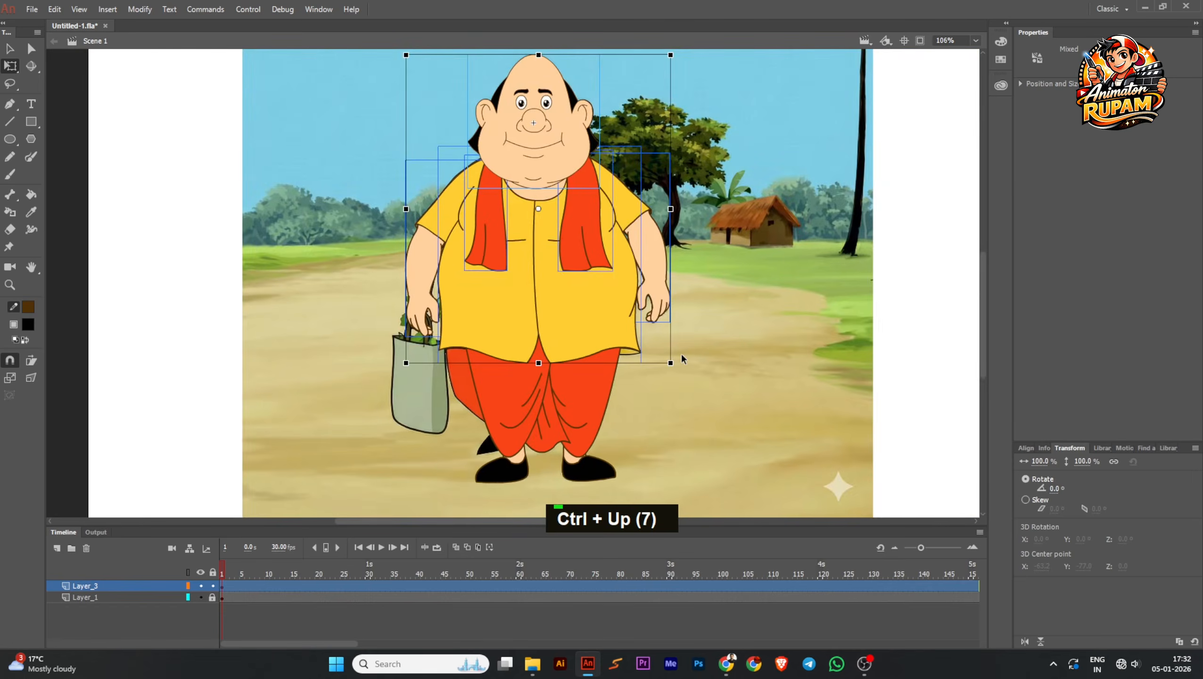
click(662, 404)
Step: Raise the central pleat above both dhoti legs while keeping it behind the yellow shirt, and nudge it slightly into place
ctrl+scroll(441, 312, down, 2)
middle_click(601, 350)
drag(396, 129, 660, 464)
ctrl+scroll(536, 402, up, 2)
ctrl+click(496, 409)
ctrl+scroll(490, 408, up, 2)
click(509, 403)
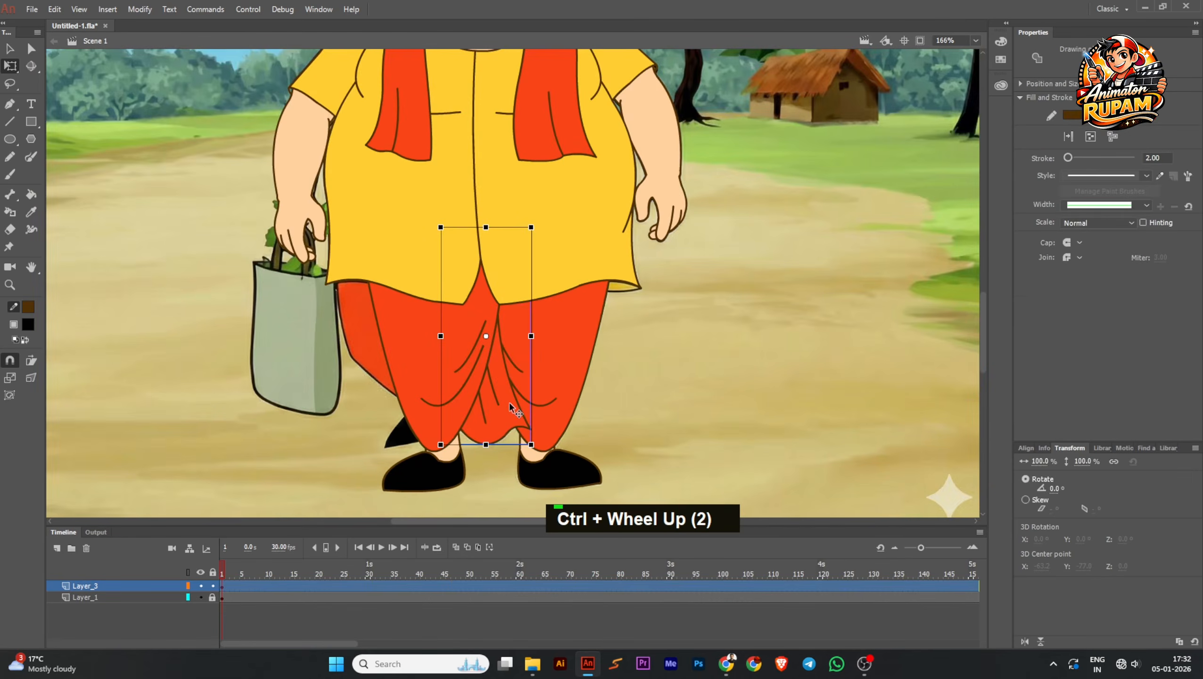
key(ctrl+Up)
key(ctrl+Up)
key(ctrl+Up)
key(ctrl+Up)
key(ctrl+Up)
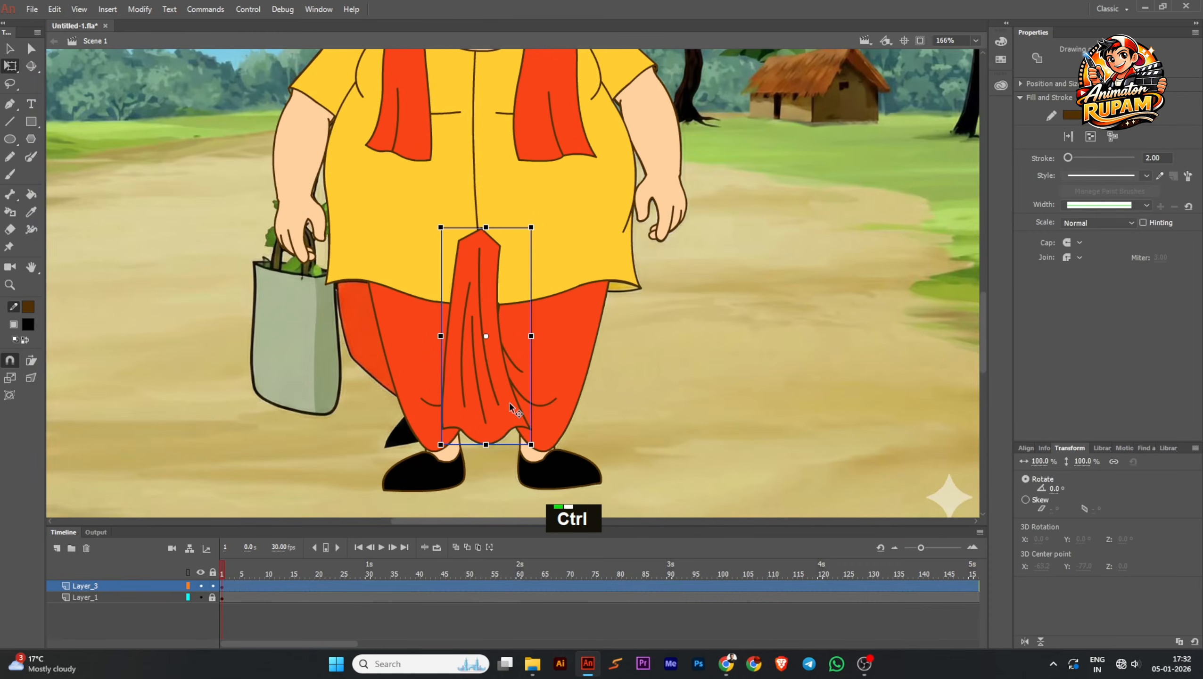
key(ctrl+Down)
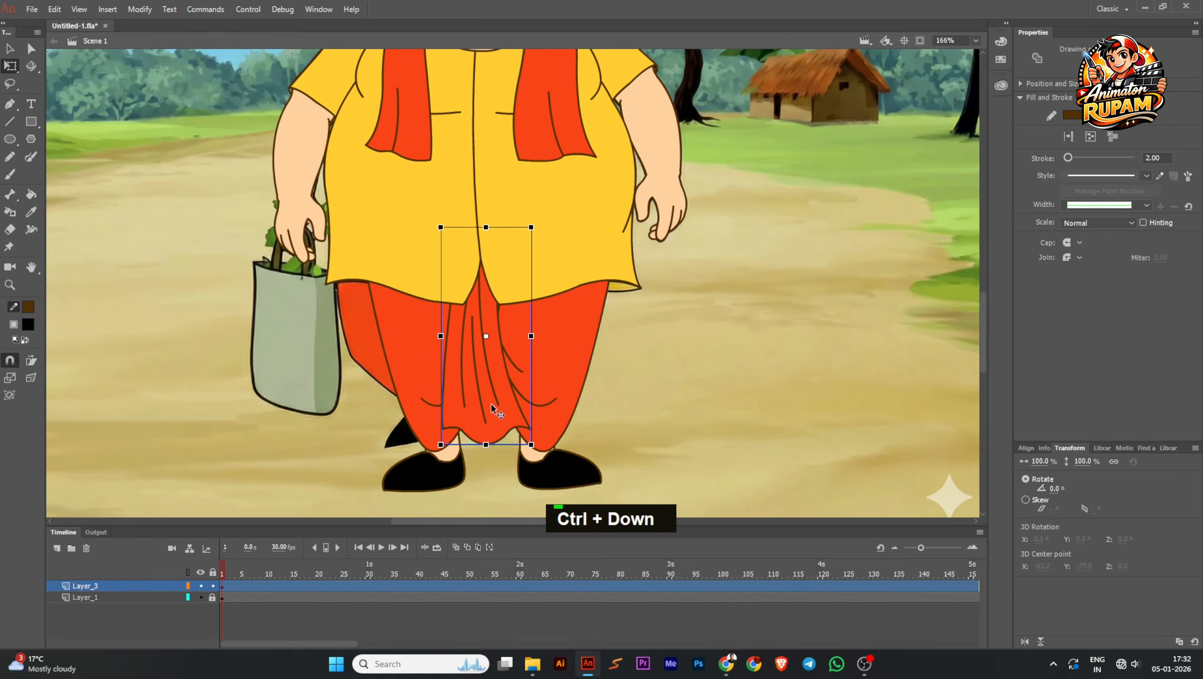
drag(490, 403, 495, 405)
Step: Select the whole traced character and move it left, clear of the reference figure
ctrl+scroll(603, 395, down, 3)
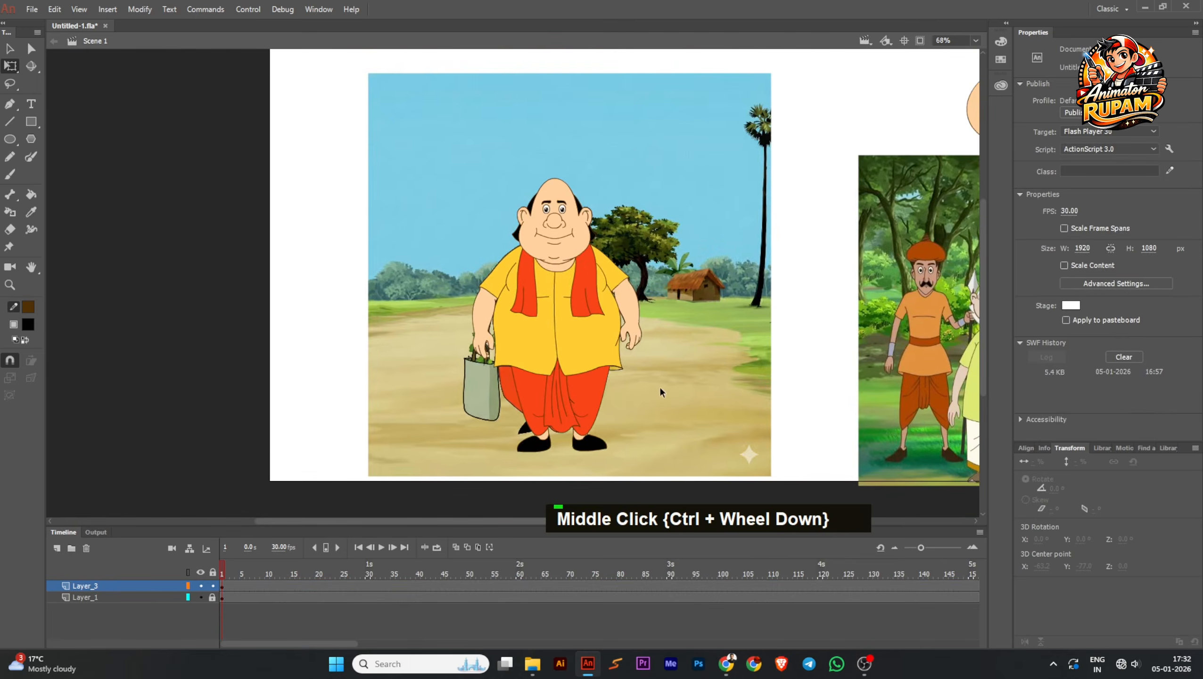
drag(427, 139, 665, 461)
drag(597, 380, 414, 399)
click(311, 411)
ctrl+scroll(333, 404, up, 3)
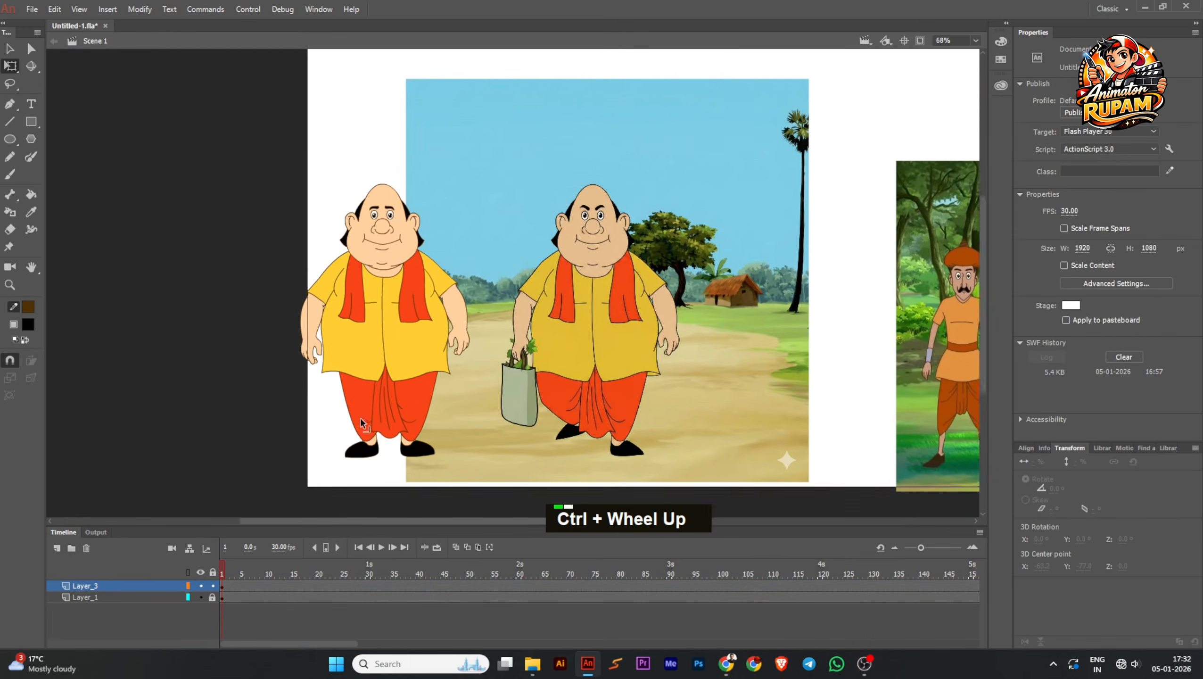
Step: Check the traced dhoti pleat and the full character beside the reference figure, and save the document
ctrl+scroll(349, 401, up, 1)
shift+click(413, 422)
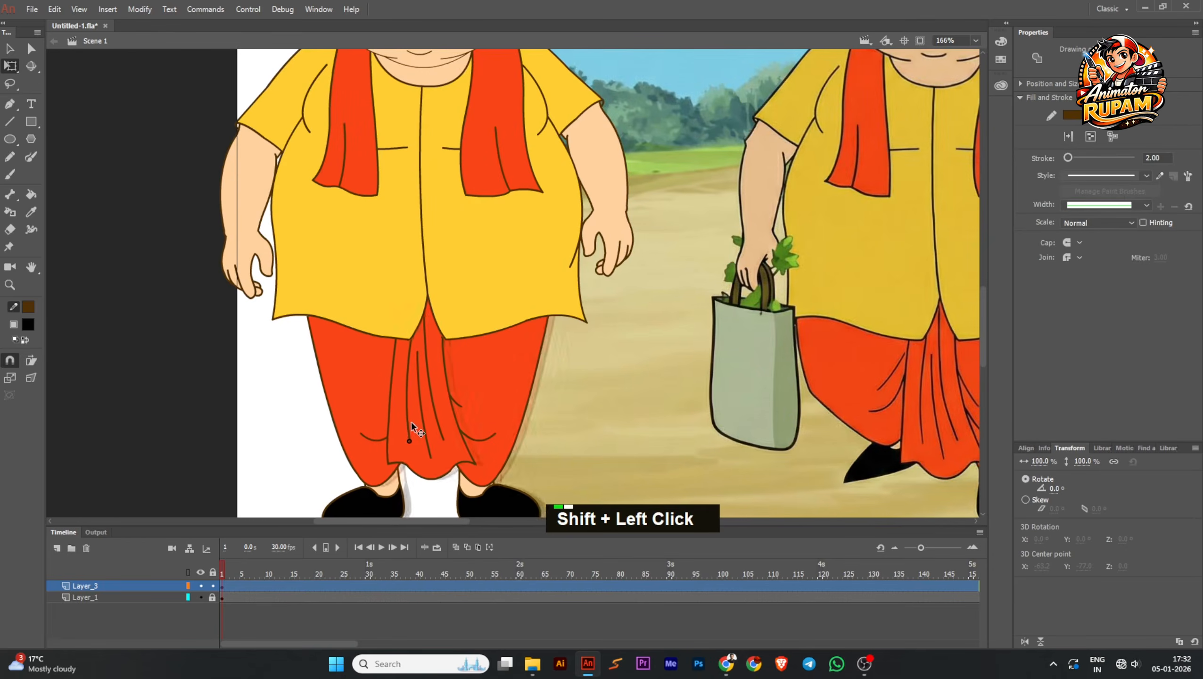
shift+click(413, 421)
ctrl+scroll(524, 393, down, 2)
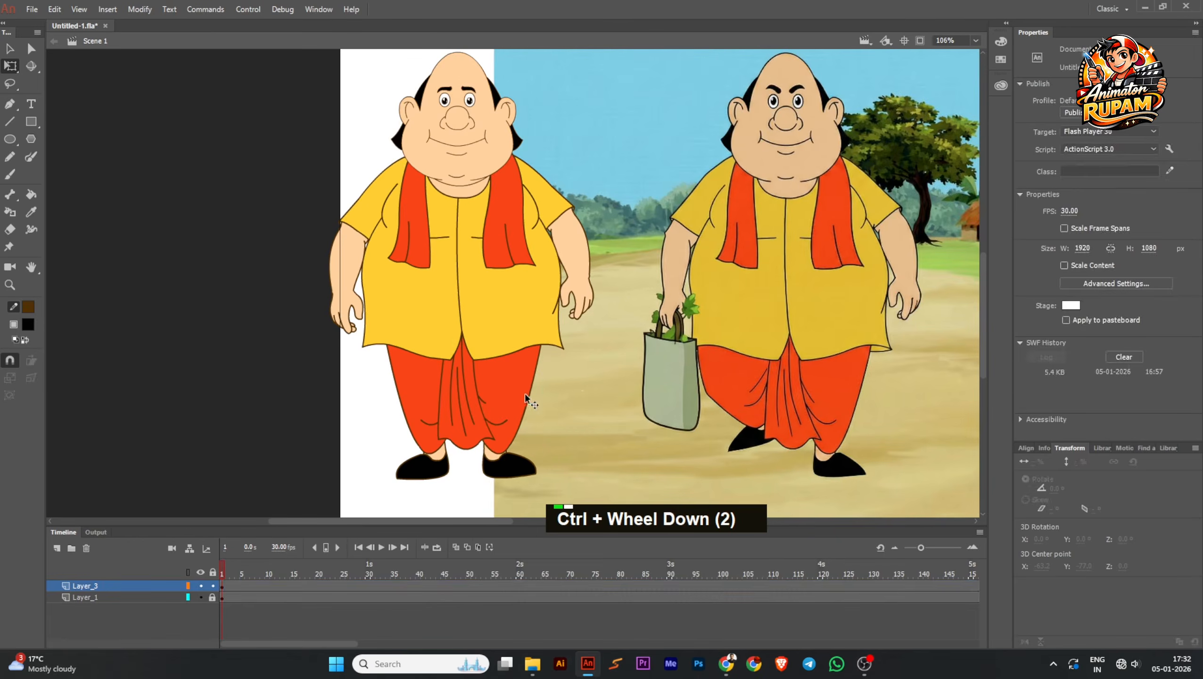
ctrl+scroll(568, 390, down, 2)
middle_click(587, 400)
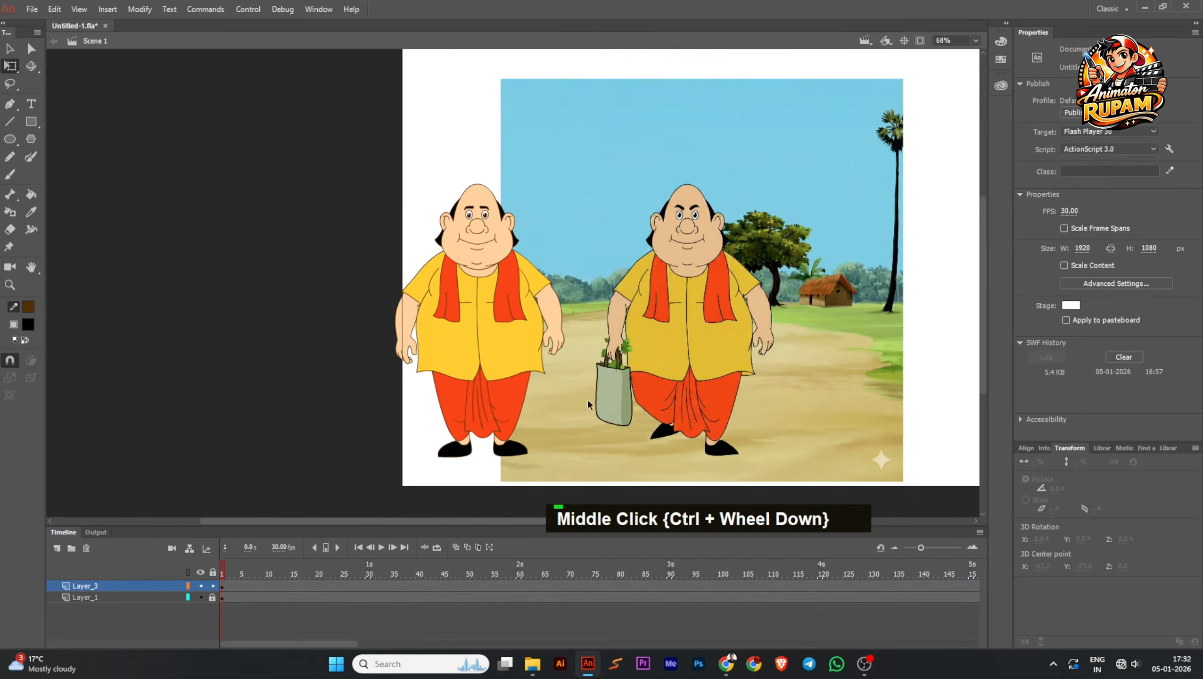
key(ctrl+s)
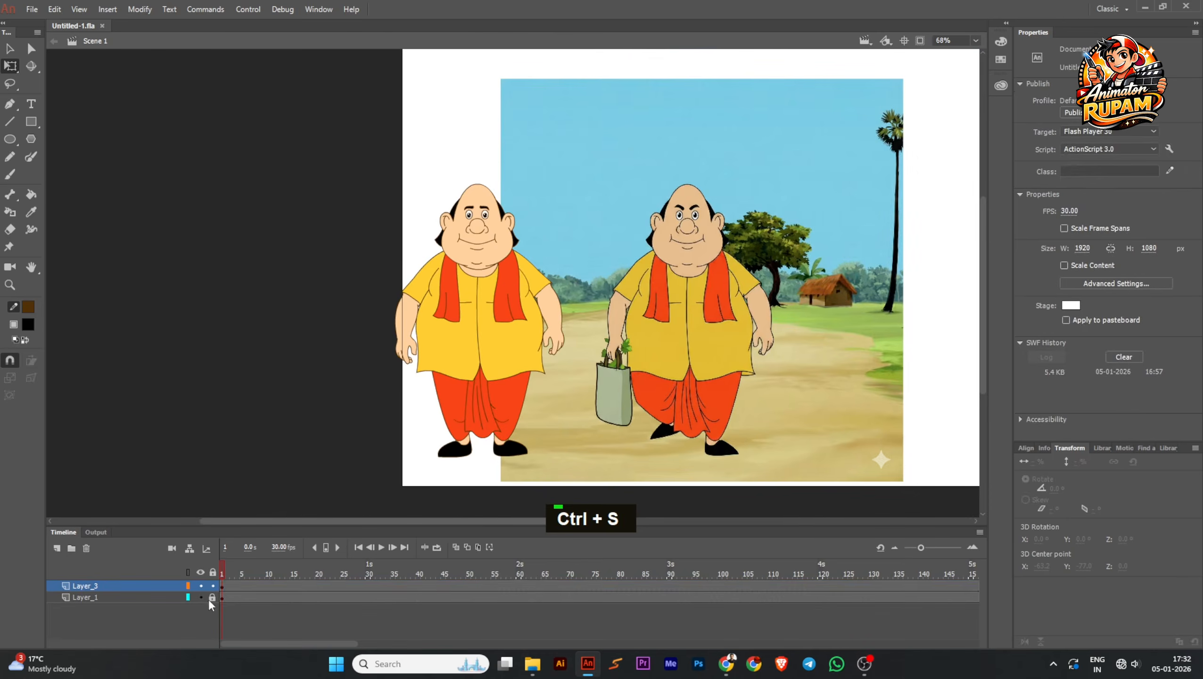
Step: With Layer_1 unlocked, move the village reference picture left off the stage and the traced character onto the empty white area
click(212, 597)
drag(718, 376, 260, 376)
drag(643, 457, 435, 226)
drag(492, 352, 651, 350)
key(space)
drag(800, 378, 697, 357)
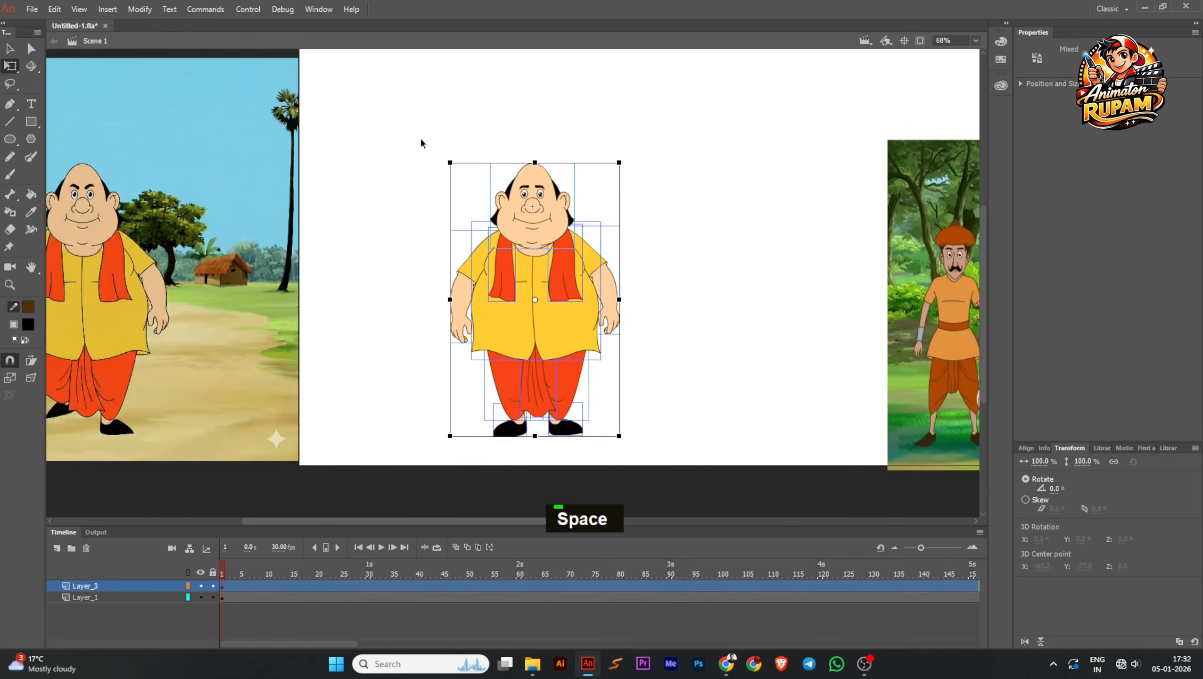
Step: Convert the selected full character into a Graphic symbol and save the document
key(Return)
key(F8)
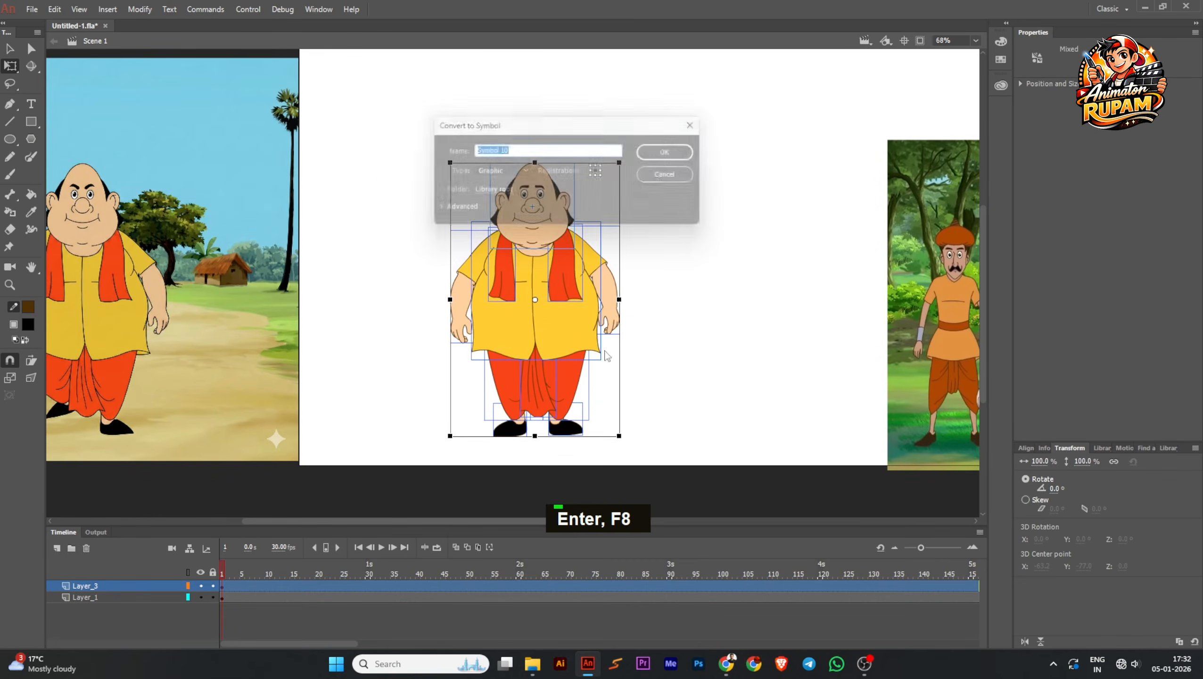
key(Return)
scroll(574, 299, down, 2)
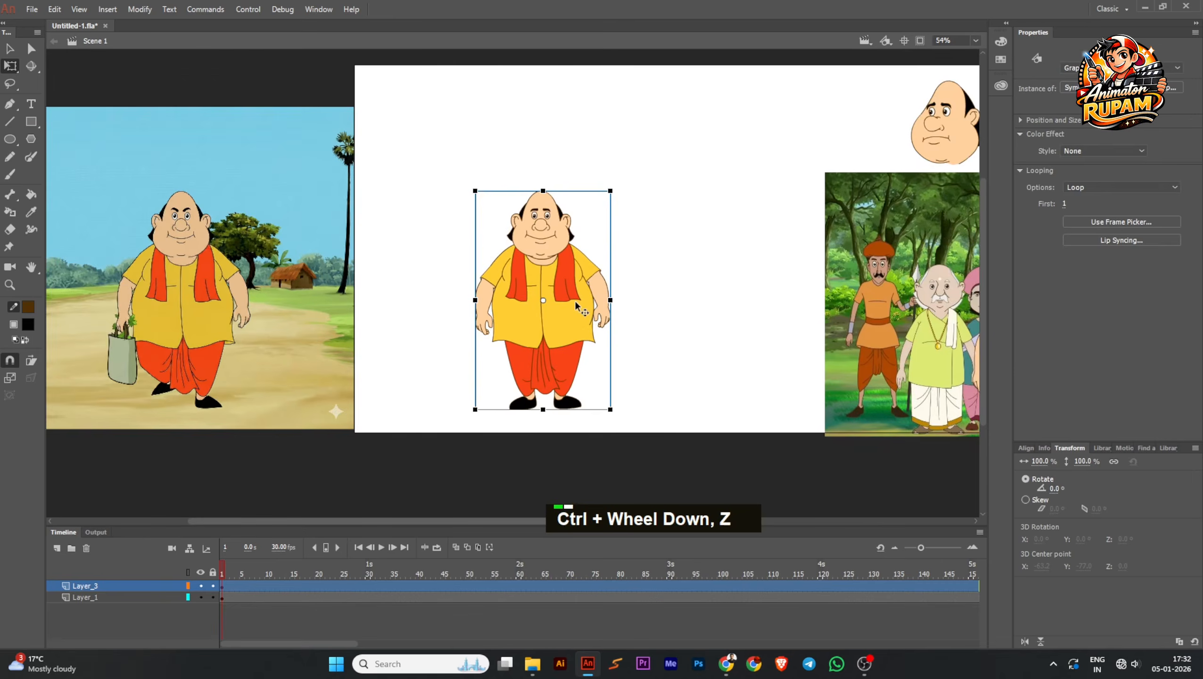
double_click(570, 317)
key(ctrl+s)
Step: Rename the full character's Graphic symbol as "Gopal Bhar Front" and save the document
scroll(570, 314, up, 1)
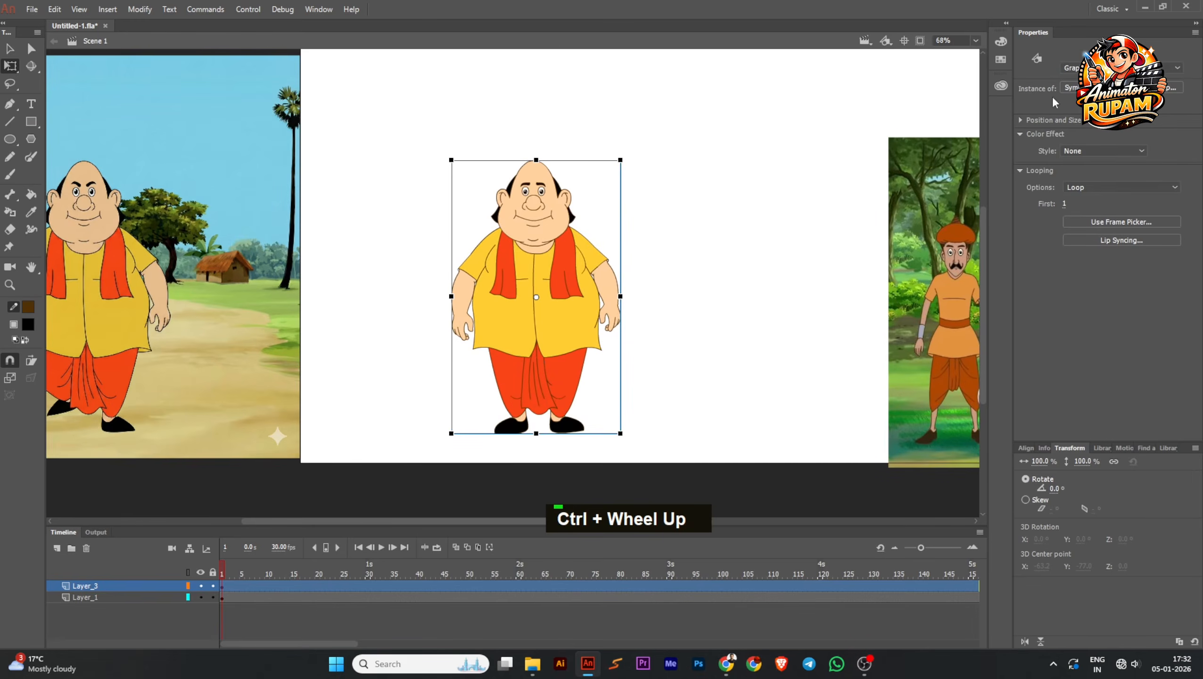
click(1098, 88)
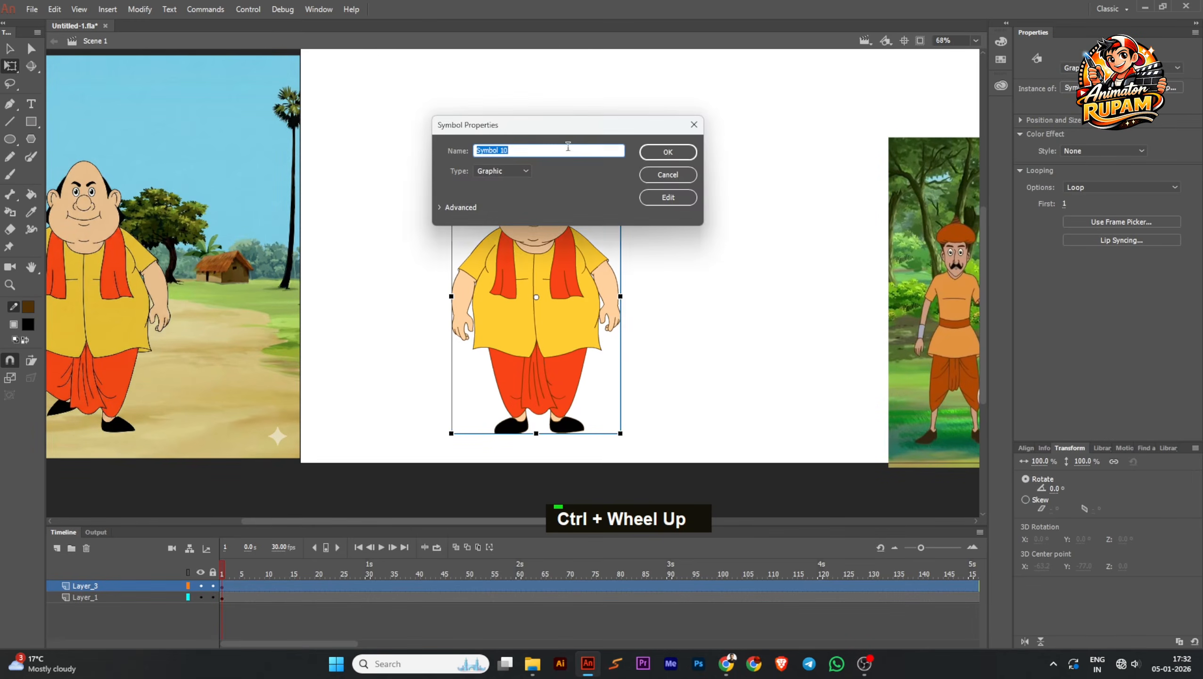
text(G)
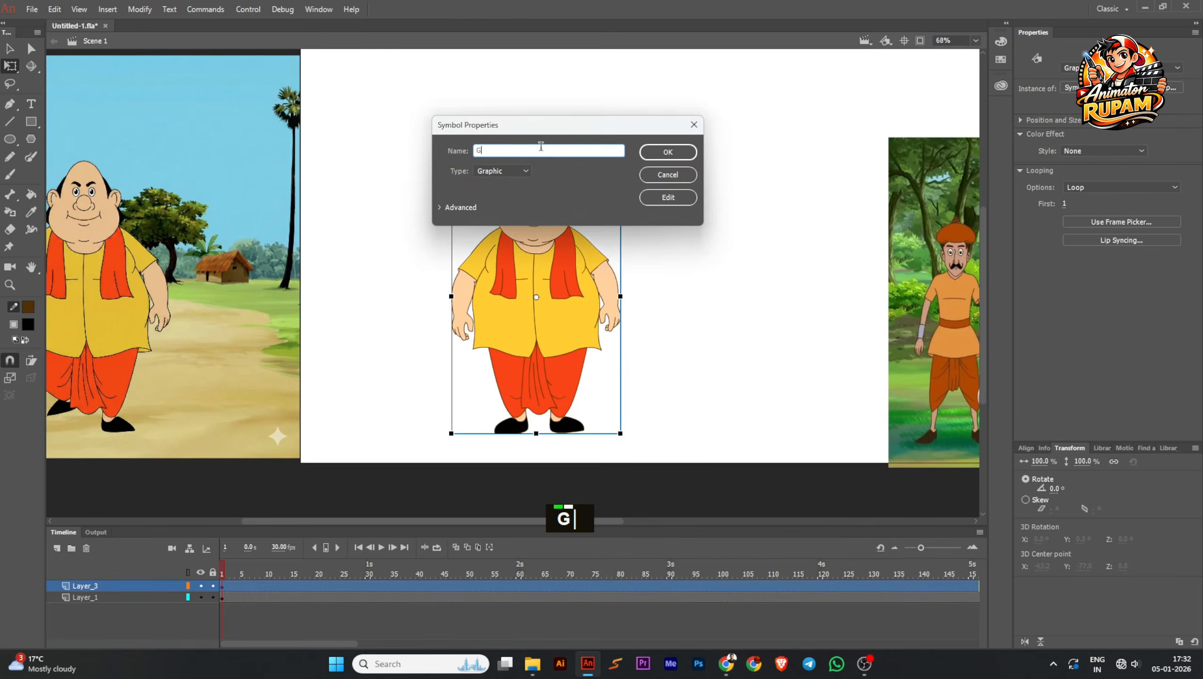
text(opal )
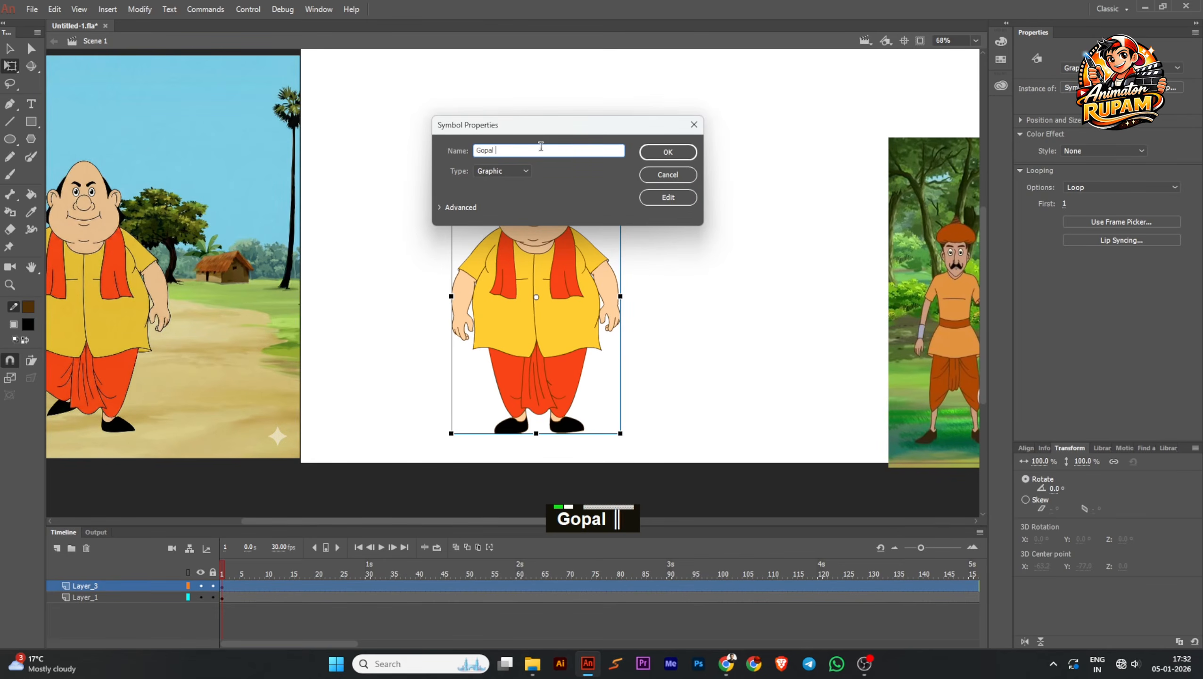
text(Bhar Front)
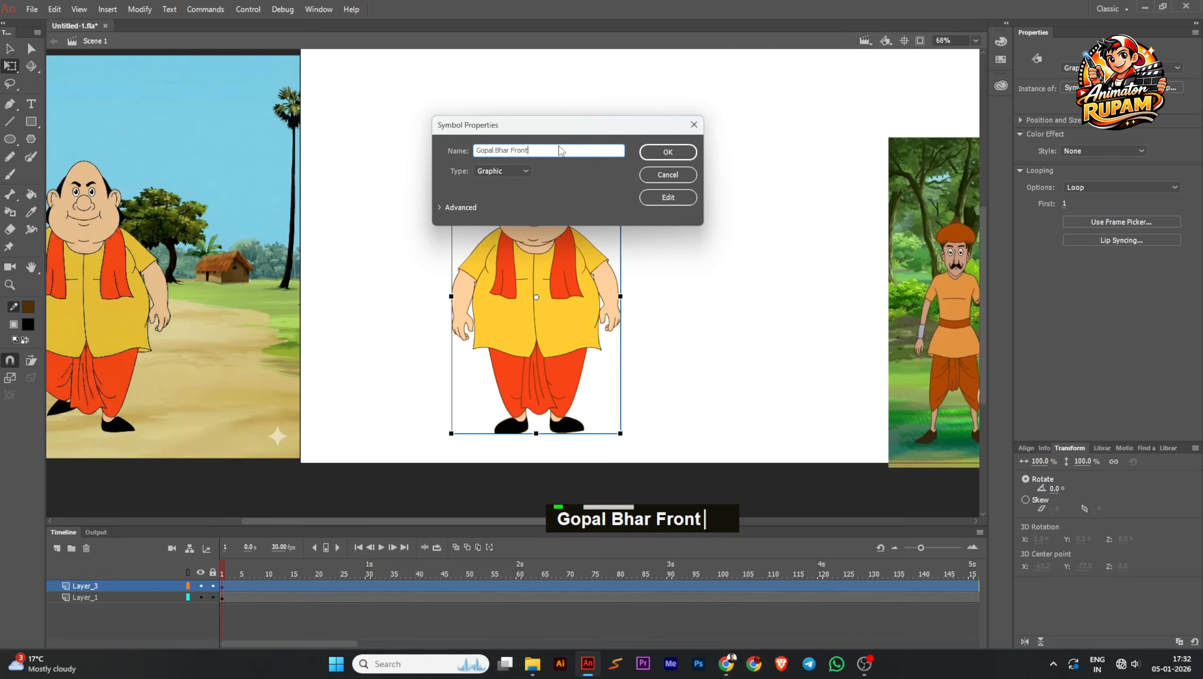
click(668, 152)
key(ctrl+s)
scroll(623, 220, down, 2)
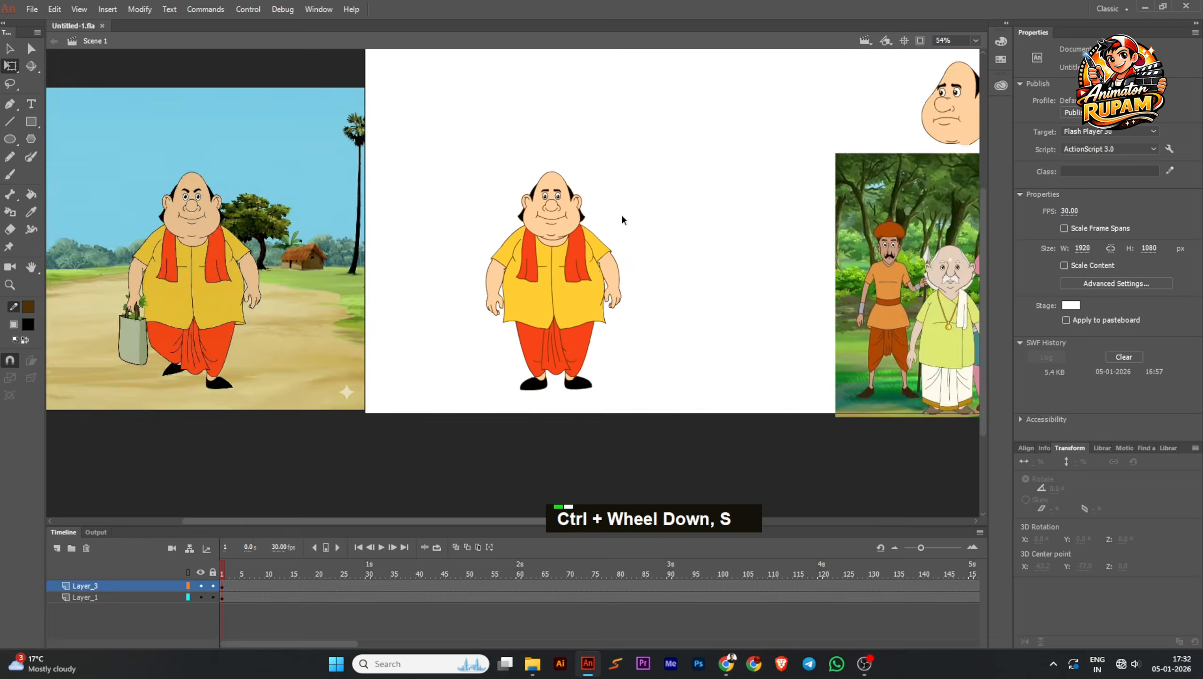
scroll(661, 271, up, 1)
key(ctrl+s)
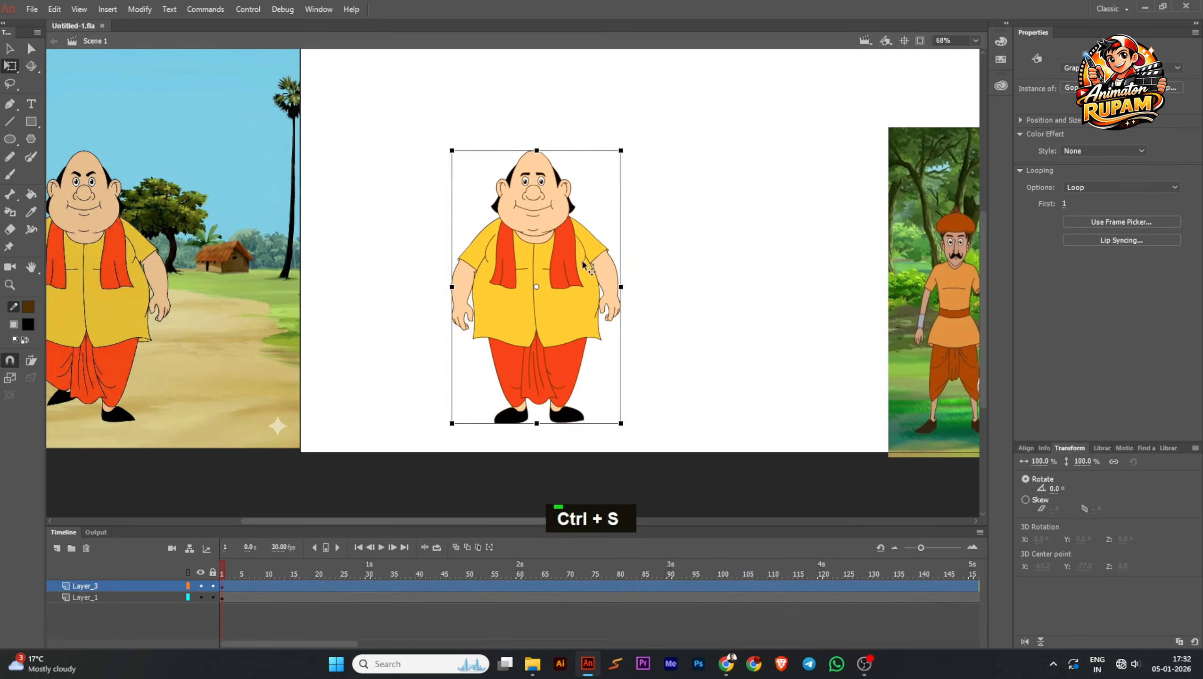
double_click(684, 268)
key(ctrl+s)
scroll(270, 302, down, 2)
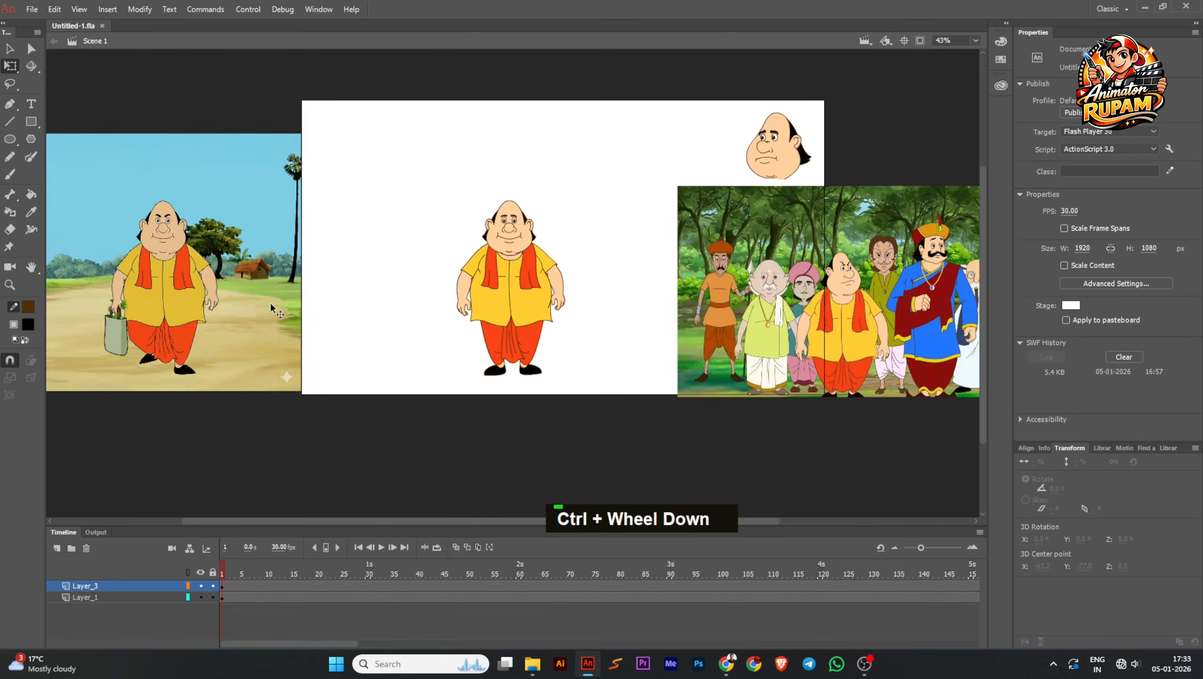
Step: Move the village reference picture further left, leaving a gap beside the stage, and save the document
click(314, 307)
drag(314, 307, 244, 306)
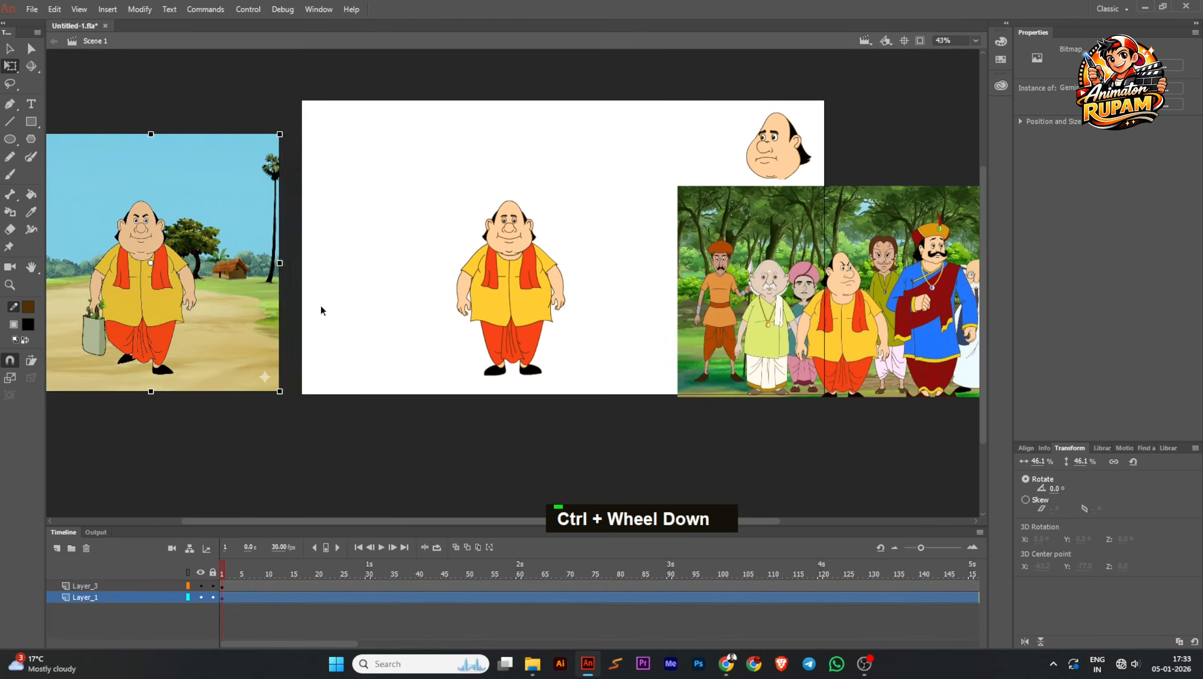
double_click(362, 308)
key(ctrl+s)
click(363, 308)
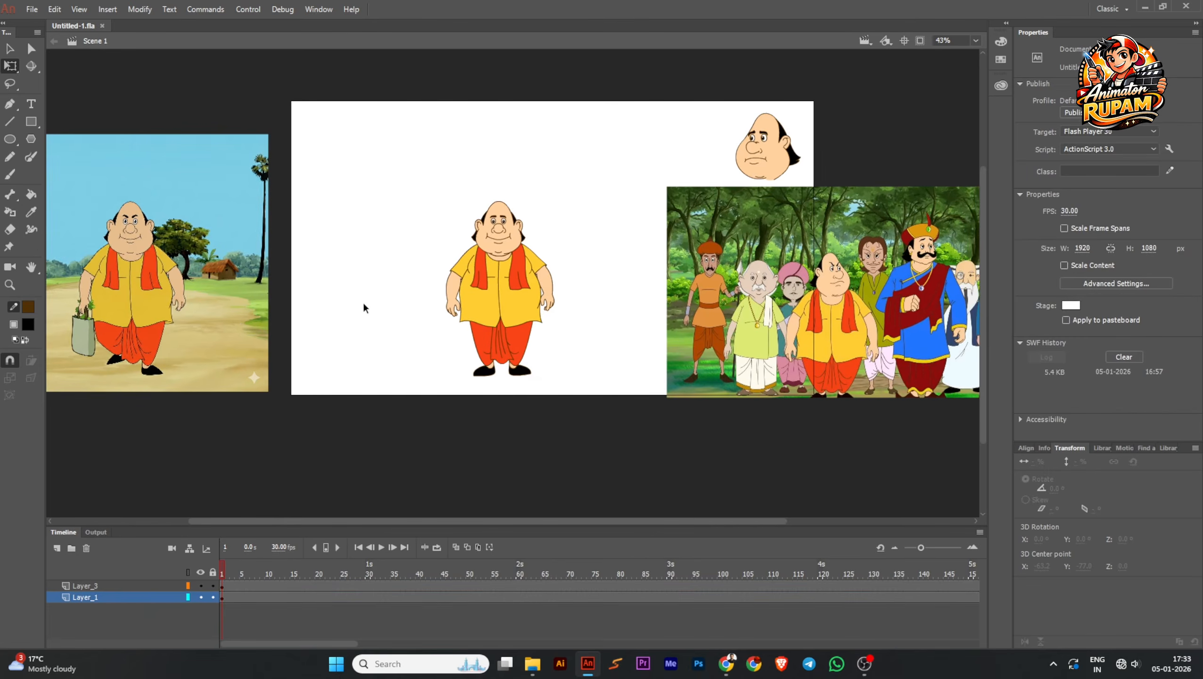
Step: Examine the finished front-view character up close and beside both reference pictures, keeping the document saved
scroll(481, 375, up, 2)
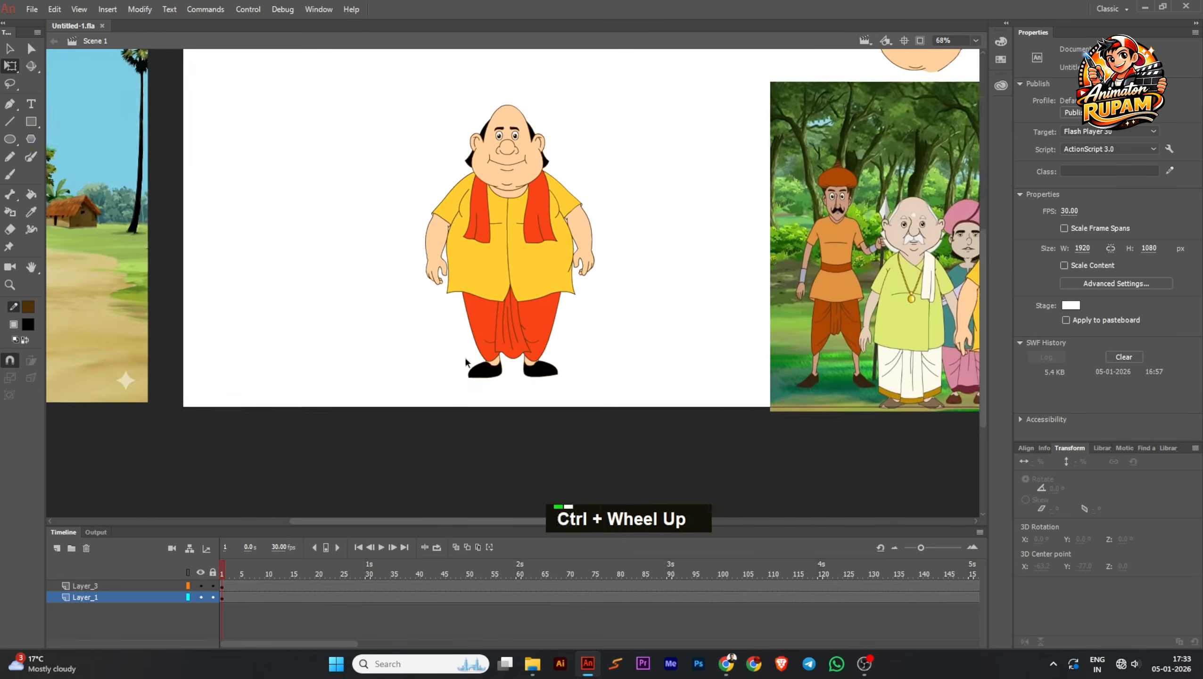
drag(475, 336, 474, 358)
click(473, 358)
scroll(473, 357, down, 1)
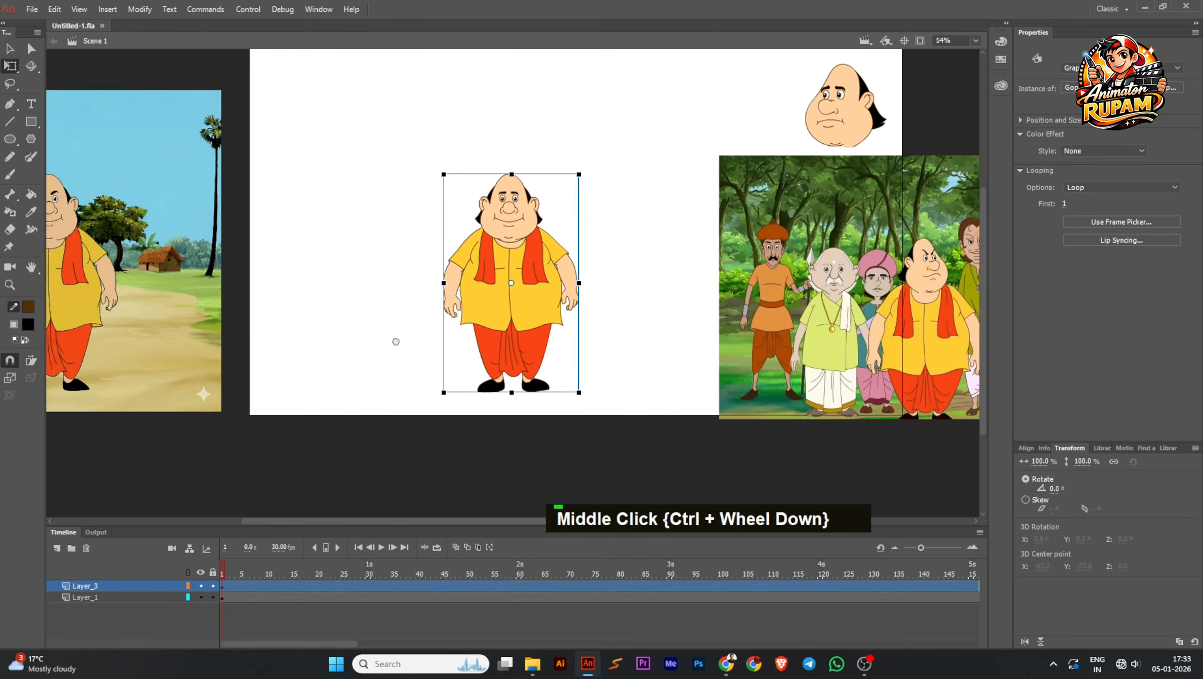
click(197, 327)
scroll(492, 235, up, 1)
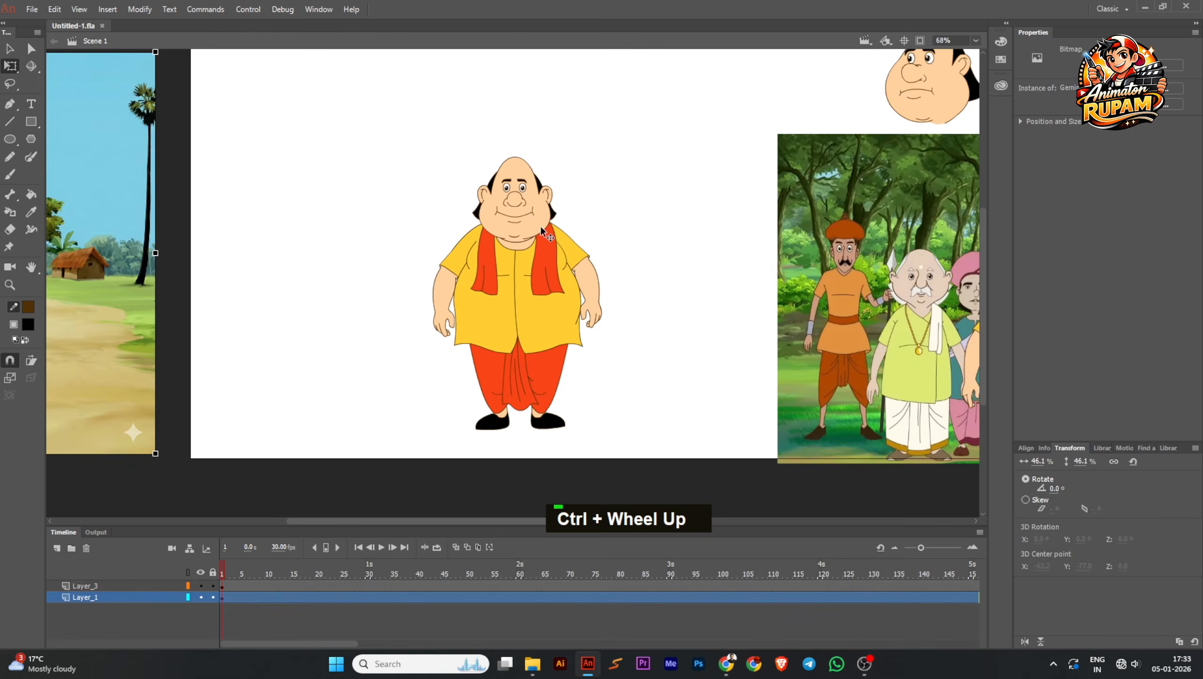
click(475, 304)
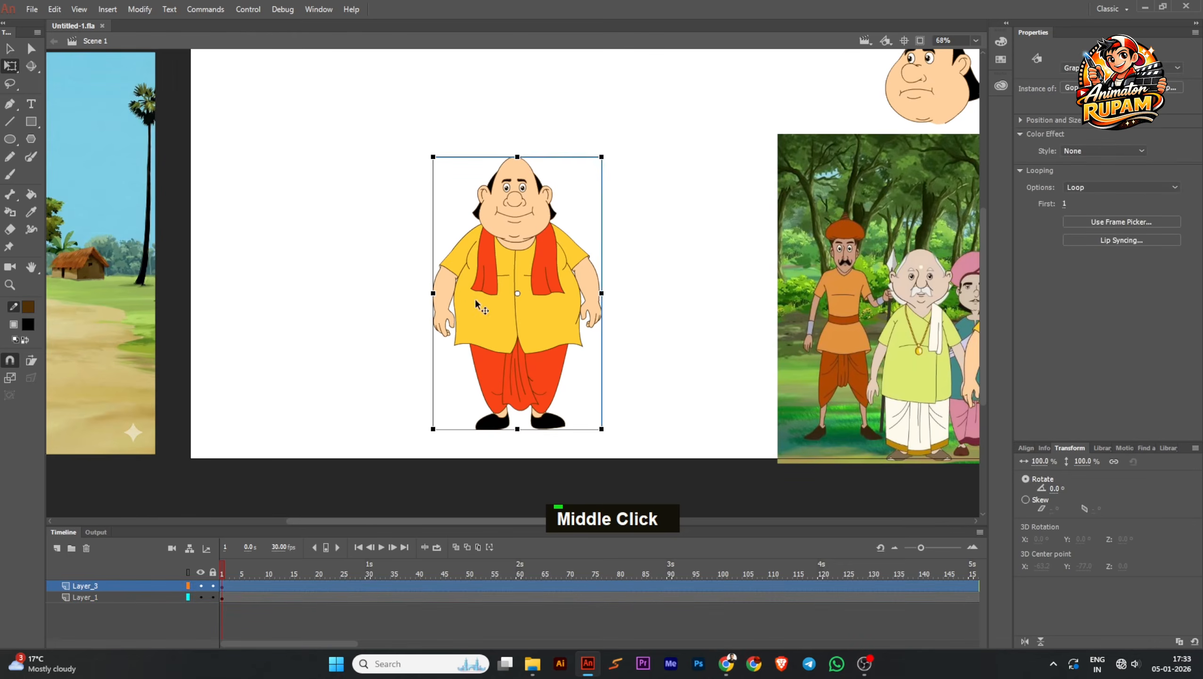
scroll(489, 306, up, 1)
scroll(488, 306, down, 1)
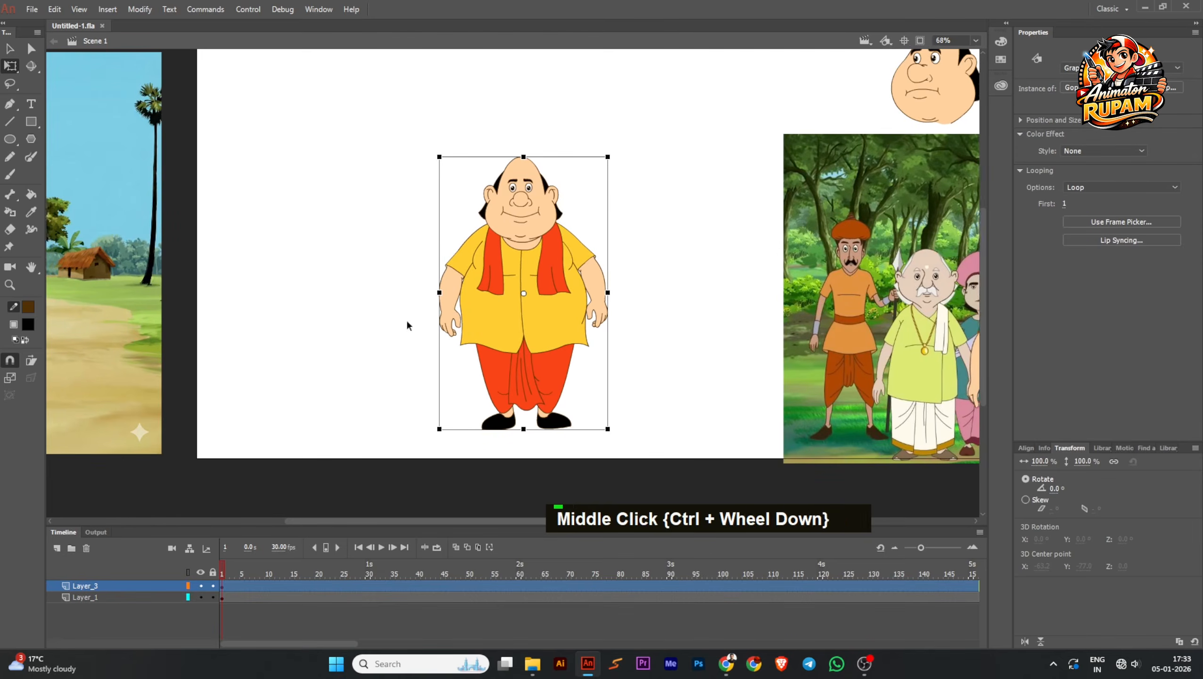
scroll(393, 322, down, 1)
click(398, 319)
key(ctrl+s)
scroll(511, 339, up, 1)
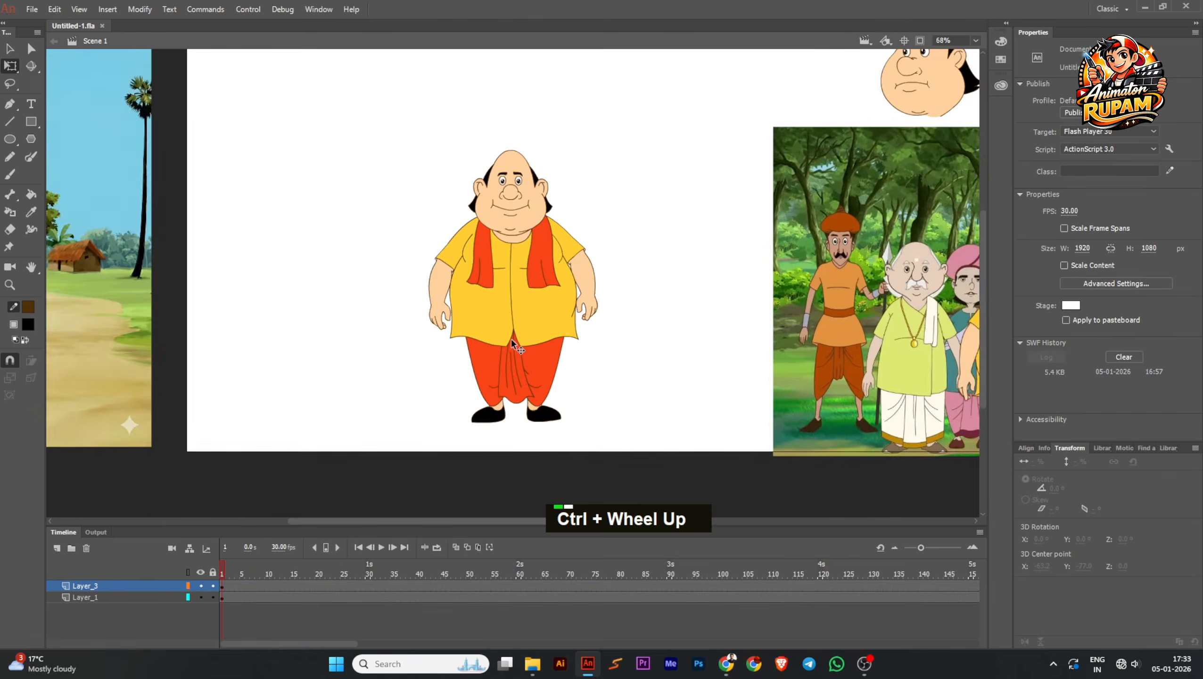
scroll(417, 333, down, 1)
middle_click(416, 333)
scroll(426, 333, down, 1)
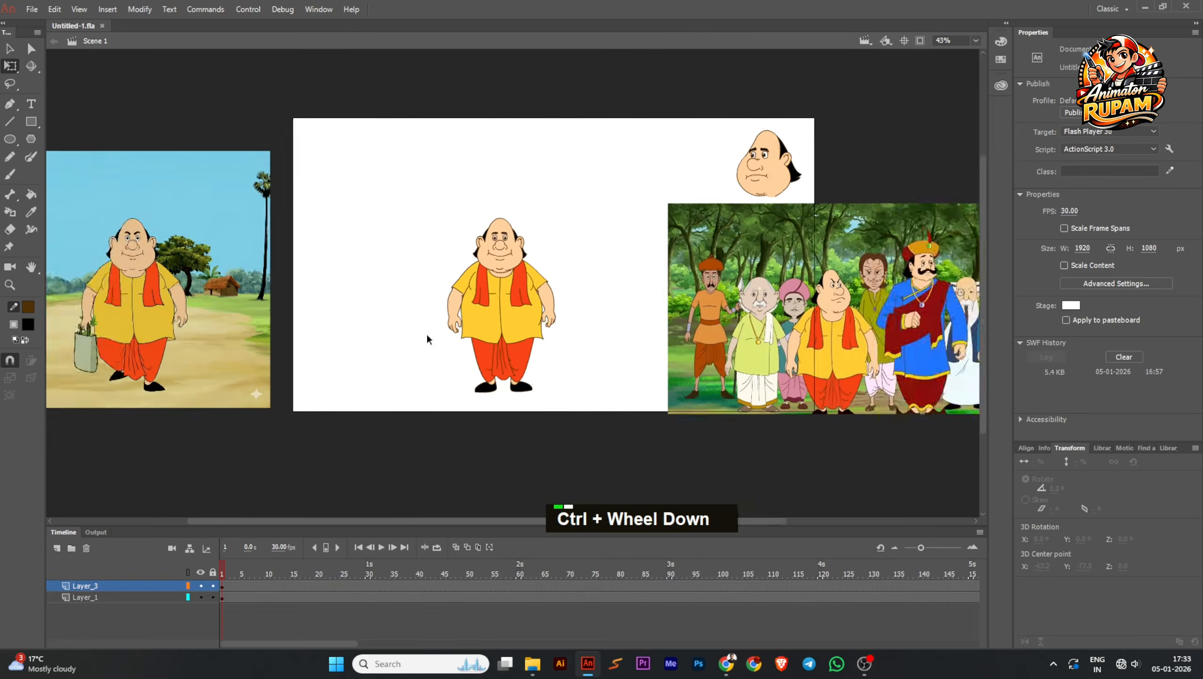
scroll(420, 329, up, 1)
middle_click(410, 329)
key(ctrl+s)
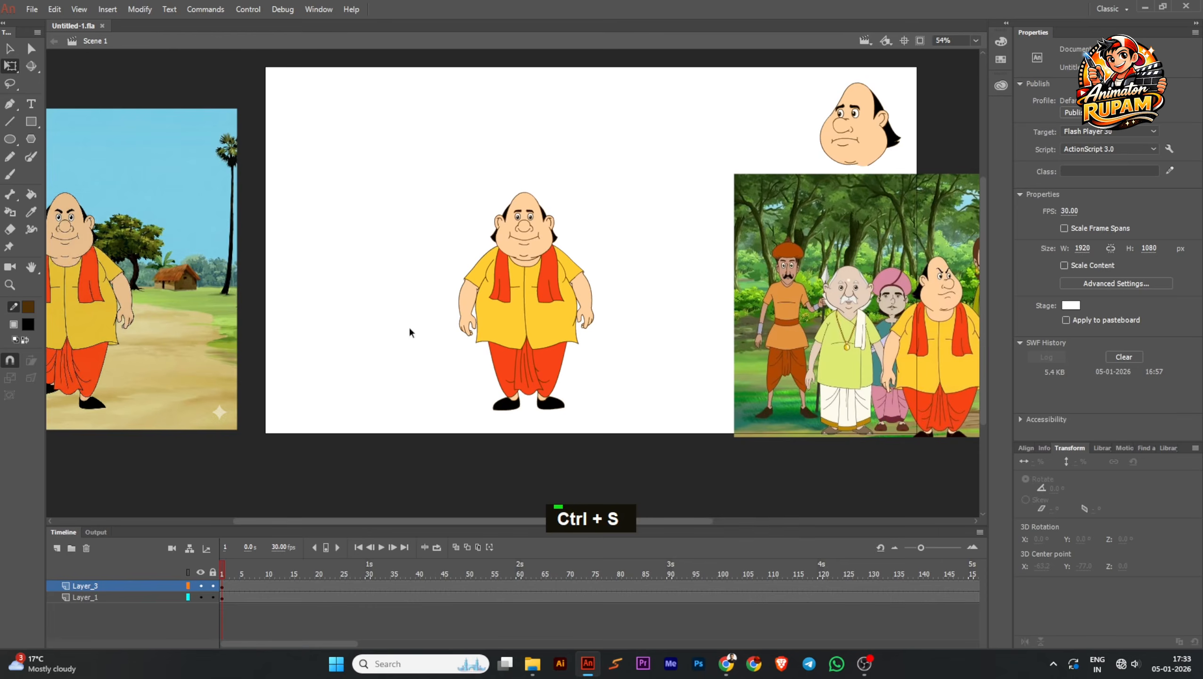